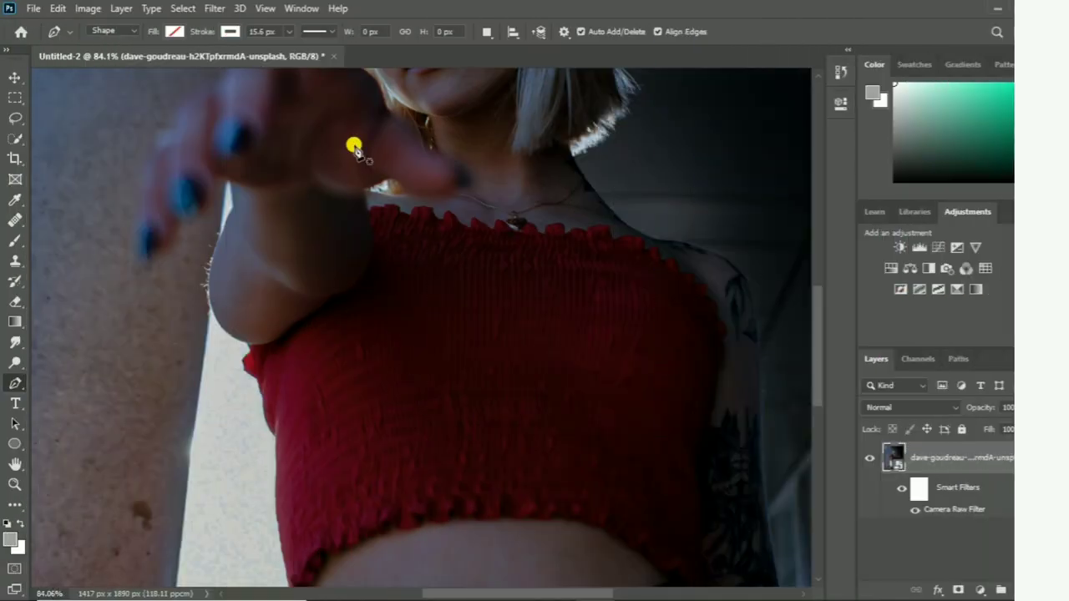
Thin the shape outline stroke from 15.6 px to 4.68 px and zoom in
{"action": "left_click", "coordinate": [288, 32]}
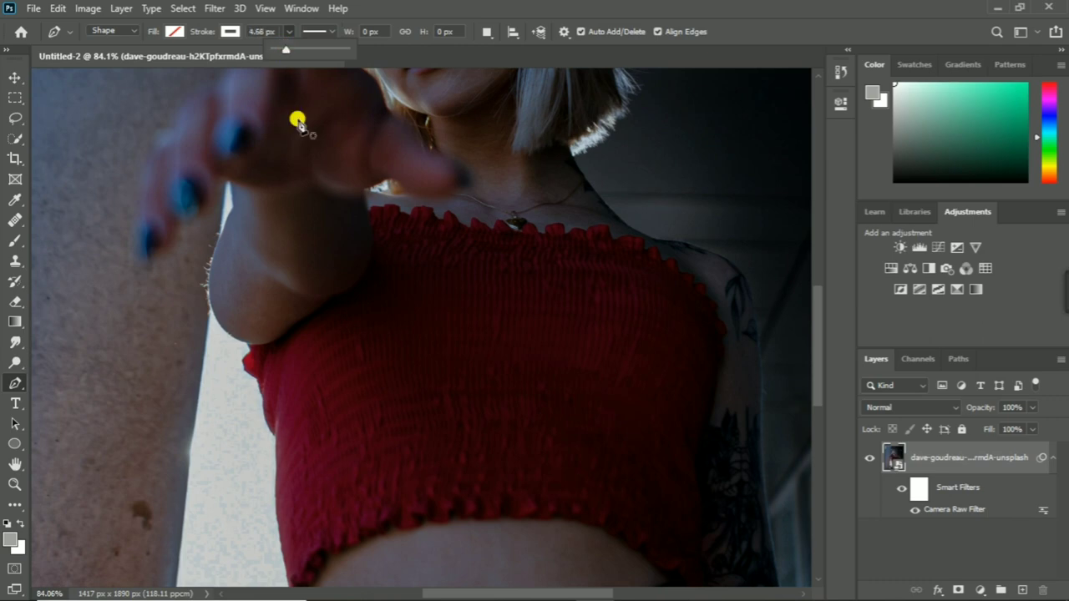
{"action": "scroll", "coordinate": [375, 231], "scroll_direction": "up", "scroll_amount": 2}
{"action": "scroll", "coordinate": [378, 234], "scroll_direction": "up", "scroll_amount": 2}
{"action": "scroll", "coordinate": [384, 157], "scroll_direction": "up", "scroll_amount": 2}
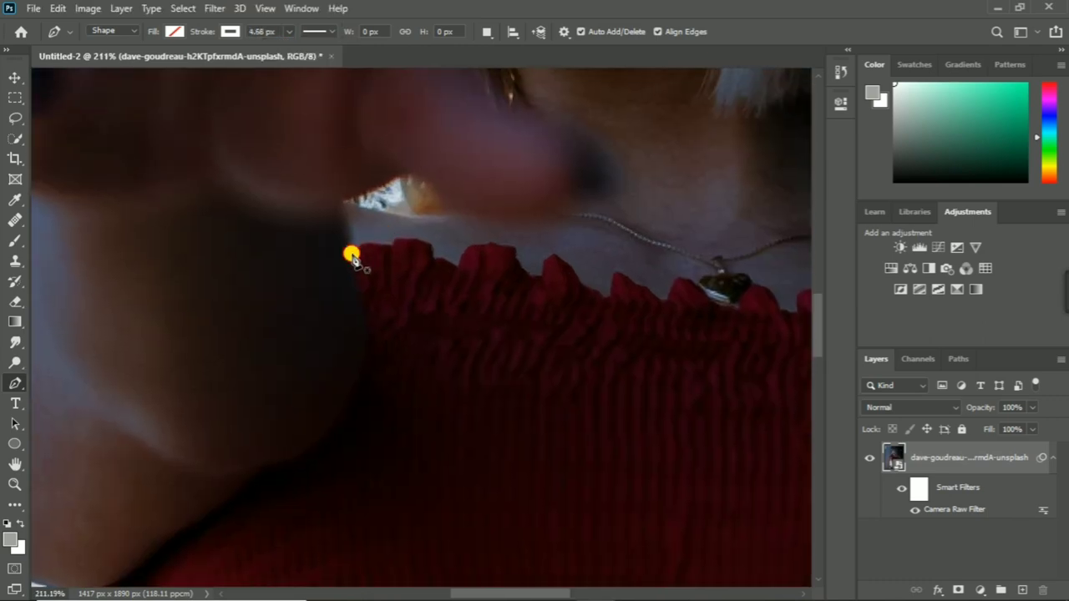
Place the first Shape 1 anchors at the neckline's left end, curving along the first ruffle
{"action": "left_click", "coordinate": [351, 255]}
{"action": "scroll", "coordinate": [352, 254], "scroll_direction": "up", "scroll_amount": 1}
{"action": "scroll", "coordinate": [358, 246], "scroll_direction": "up", "scroll_amount": 2}
{"action": "left_click_drag", "start_coordinate": [338, 268], "coordinate": [337, 215]}
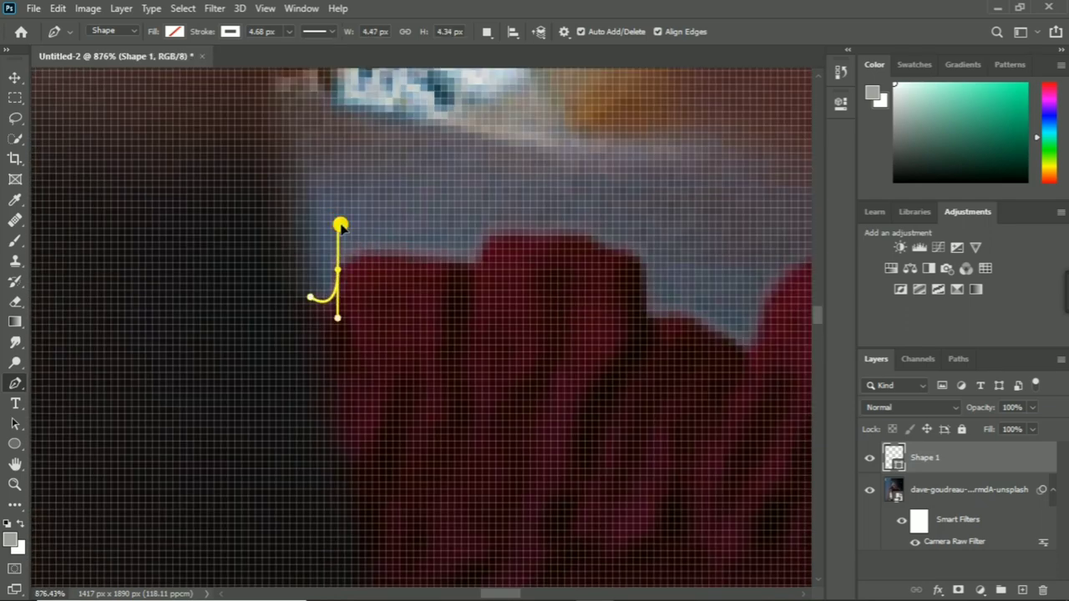
Trace the outline over the first neckline ruffles, using corner anchors at the dips
{"action": "left_click", "coordinate": [376, 271]}
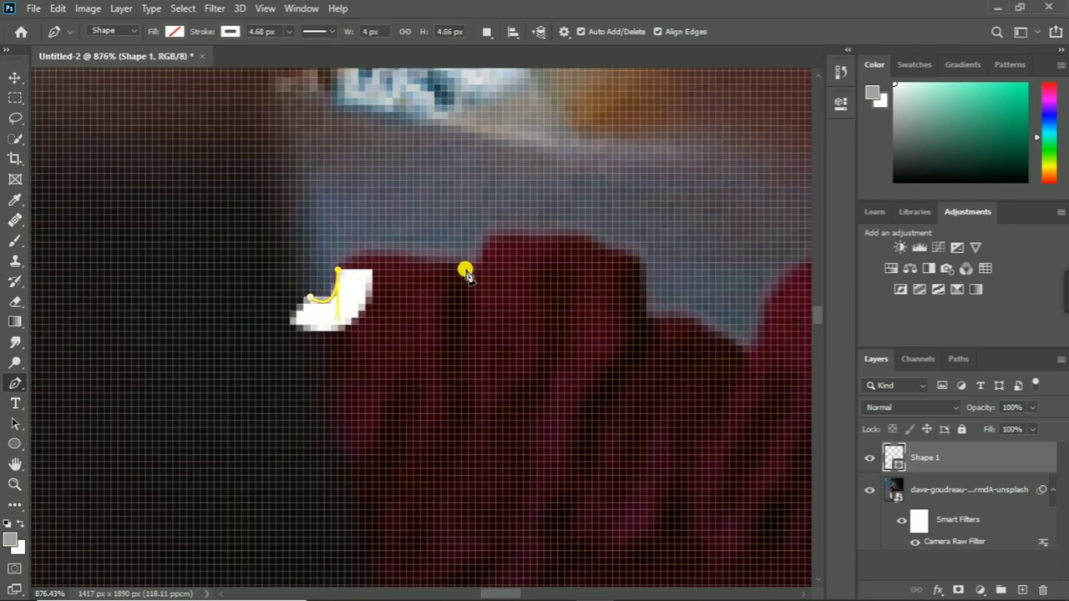
{"action": "left_click_drag", "start_coordinate": [475, 264], "coordinate": [619, 293]}
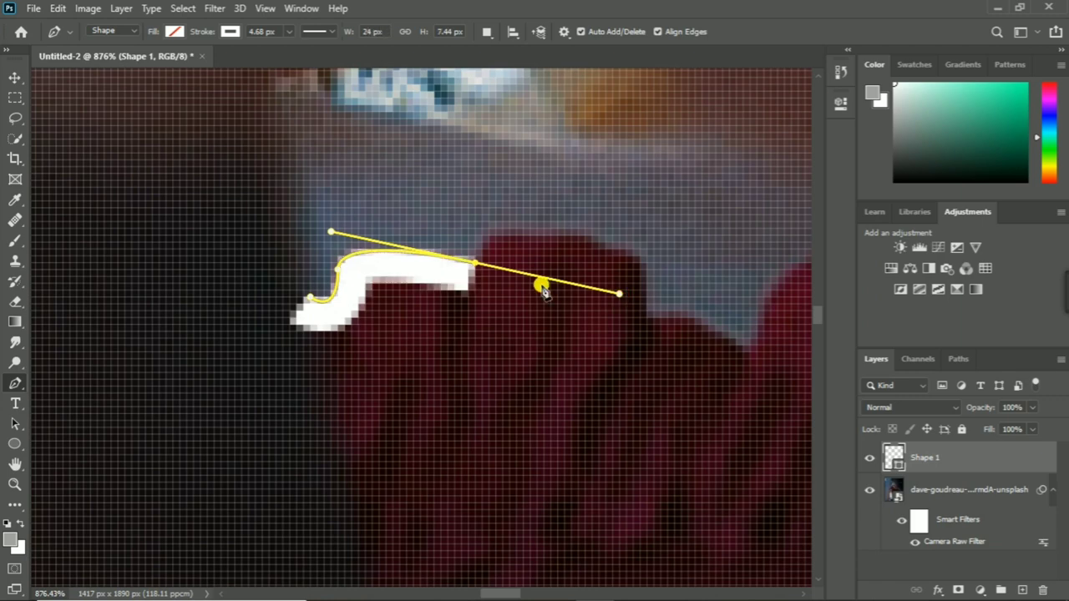
{"action": "left_click", "coordinate": [475, 263], "text": "alt"}
{"action": "left_click_drag", "start_coordinate": [522, 228], "coordinate": [575, 238]}
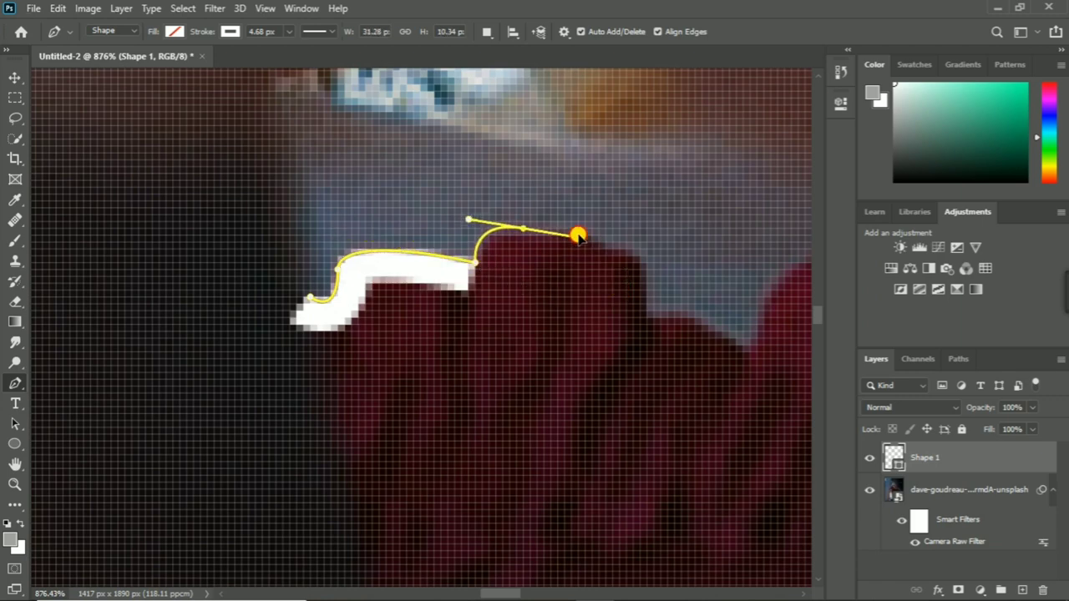
{"action": "left_click_drag", "start_coordinate": [575, 239], "coordinate": [578, 234]}
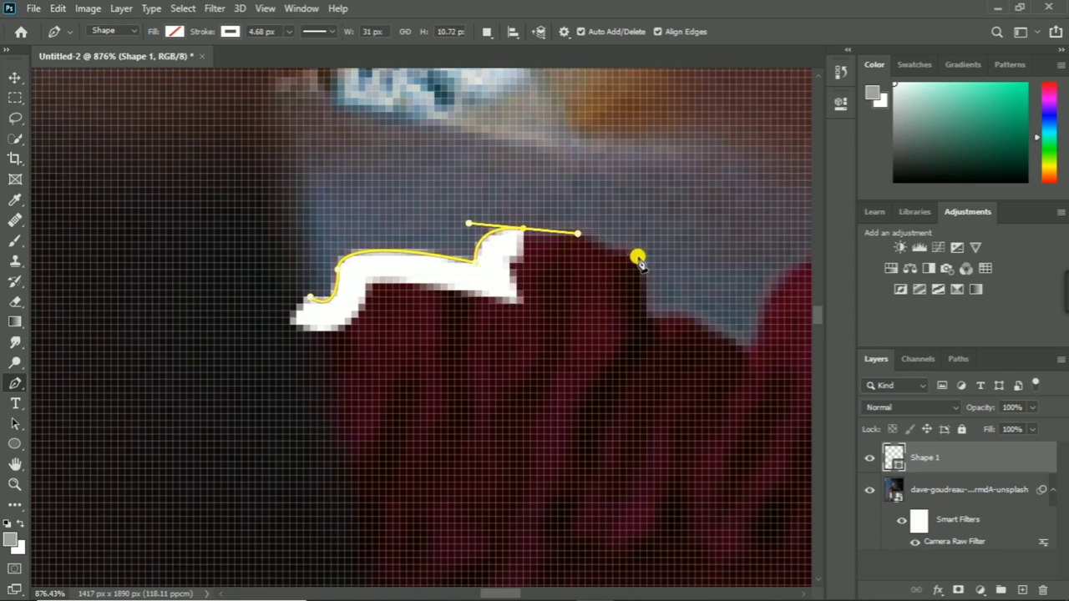
{"action": "left_click", "coordinate": [635, 256]}
{"action": "left_click_drag", "start_coordinate": [647, 317], "coordinate": [649, 381]}
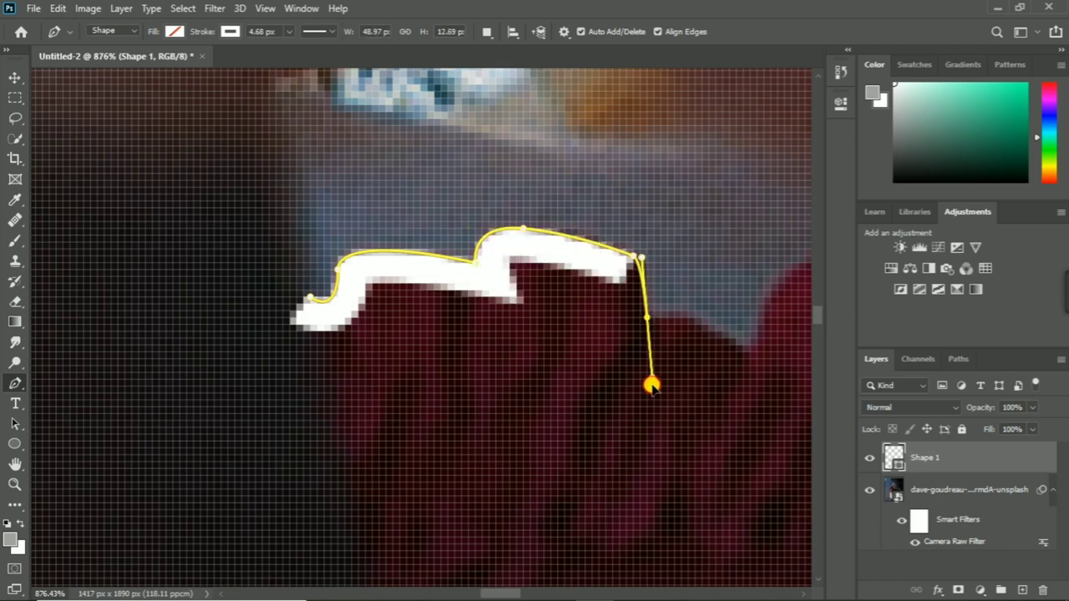
{"action": "left_click", "coordinate": [647, 319], "text": "alt"}
{"action": "scroll", "coordinate": [652, 324], "scroll_direction": "right", "scroll_amount": 5}
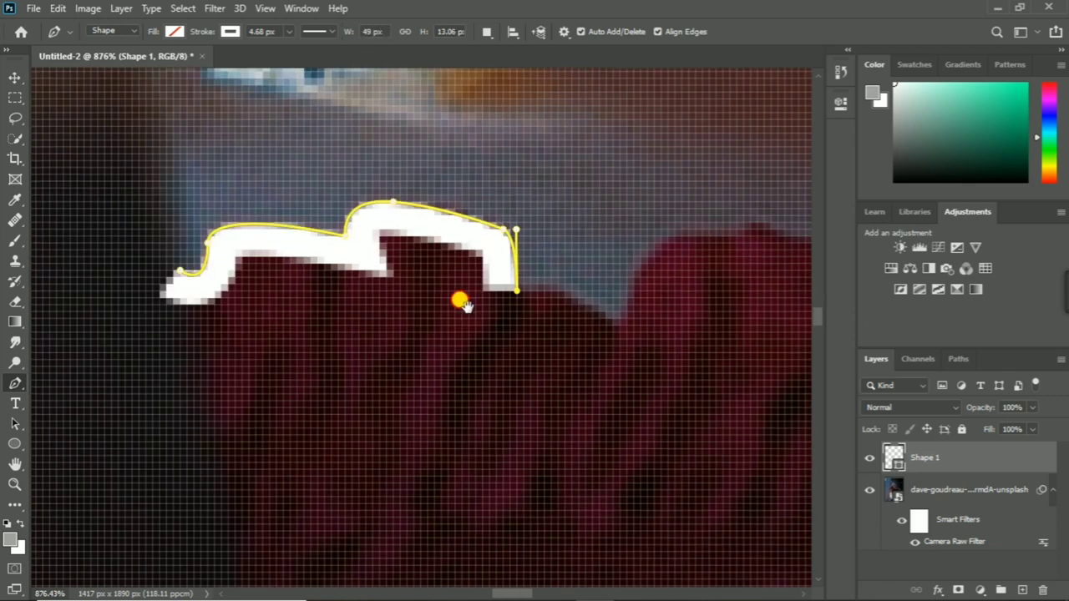
Continue the outline over the next ruffle peaks and down into their dips
{"action": "left_click_drag", "start_coordinate": [382, 302], "coordinate": [443, 358]}
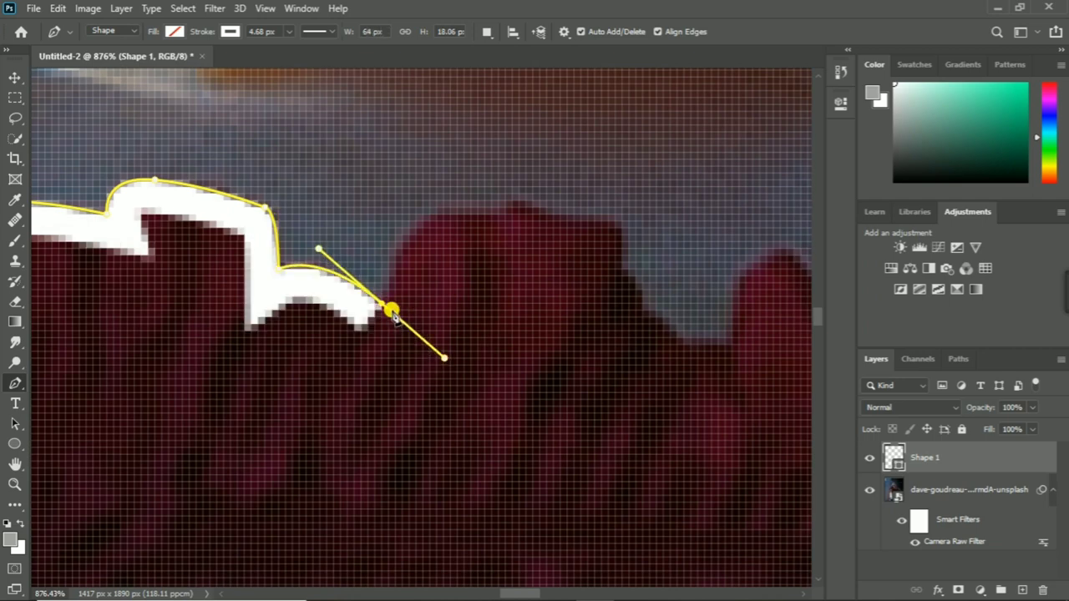
{"action": "mouse_move", "coordinate": [395, 248]}
{"action": "left_mouse_down"}
{"action": "mouse_move", "coordinate": [435, 214]}
{"action": "mouse_move", "coordinate": [557, 220]}
{"action": "mouse_move", "coordinate": [382, 329]}
{"action": "mouse_move", "coordinate": [269, 349]}
{"action": "mouse_move", "coordinate": [279, 331]}
{"action": "mouse_move", "coordinate": [309, 336]}
{"action": "left_mouse_up"}
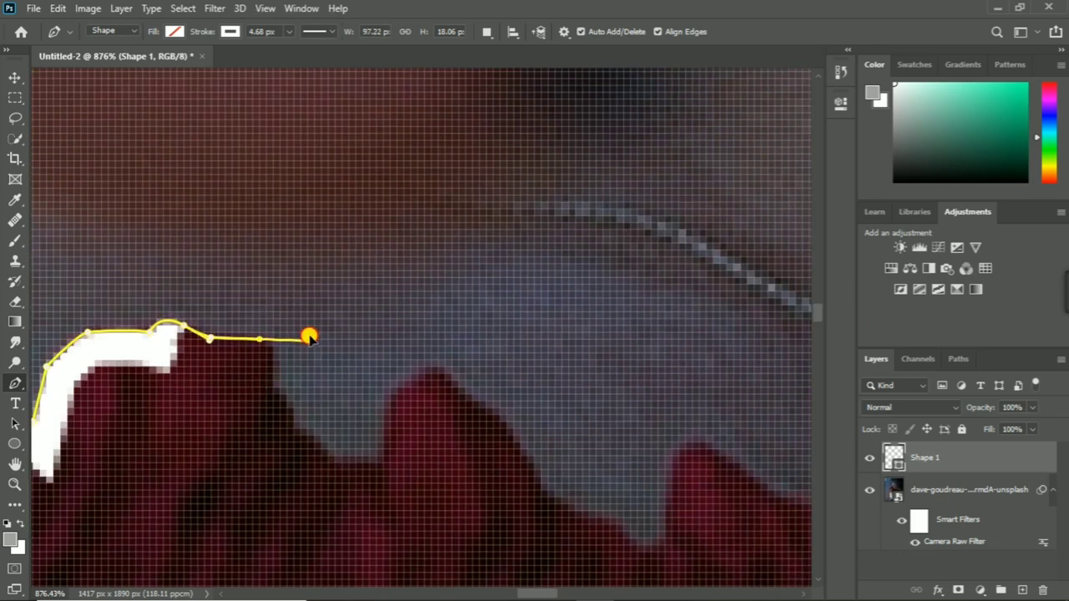
{"action": "left_click", "coordinate": [259, 339], "text": "alt"}
{"action": "mouse_move", "coordinate": [273, 387]}
{"action": "left_mouse_down"}
{"action": "mouse_move", "coordinate": [274, 428]}
{"action": "mouse_move", "coordinate": [329, 473]}
{"action": "left_mouse_up"}
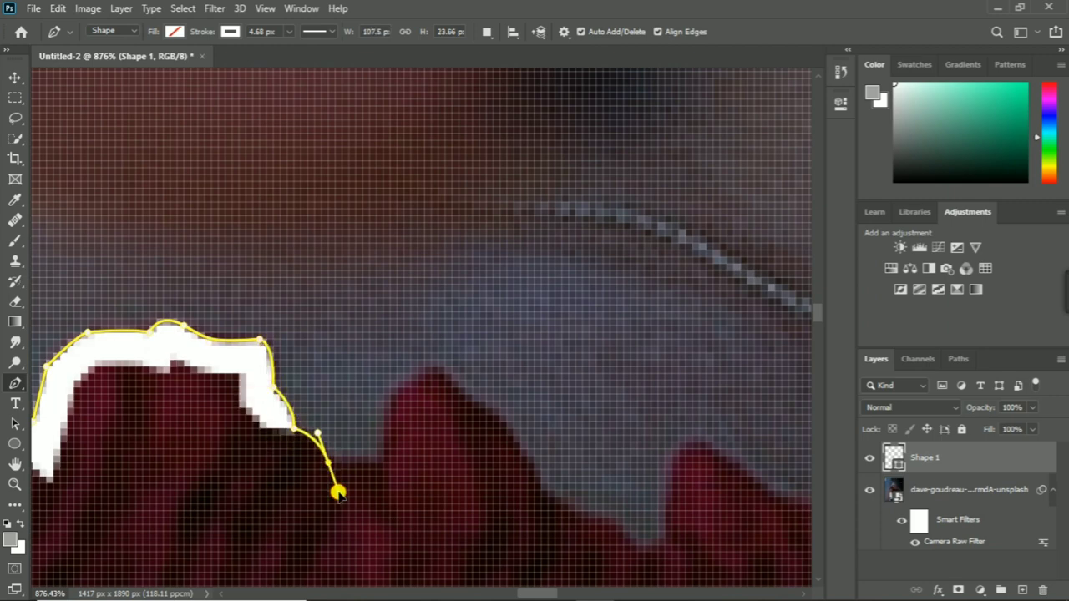
{"action": "left_click", "coordinate": [383, 462]}
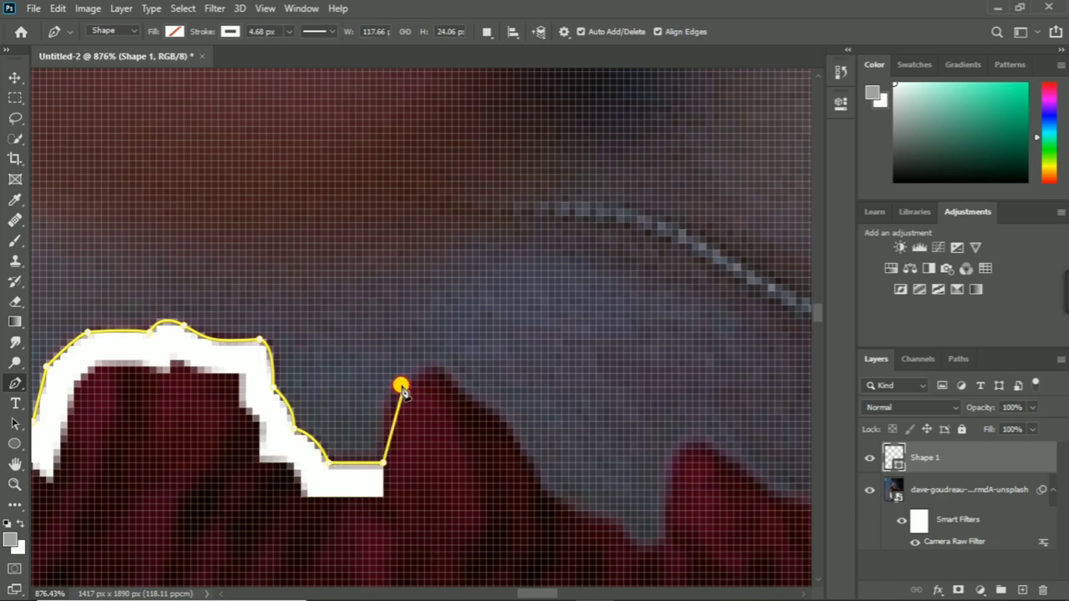
{"action": "left_click_drag", "start_coordinate": [401, 386], "coordinate": [430, 365]}
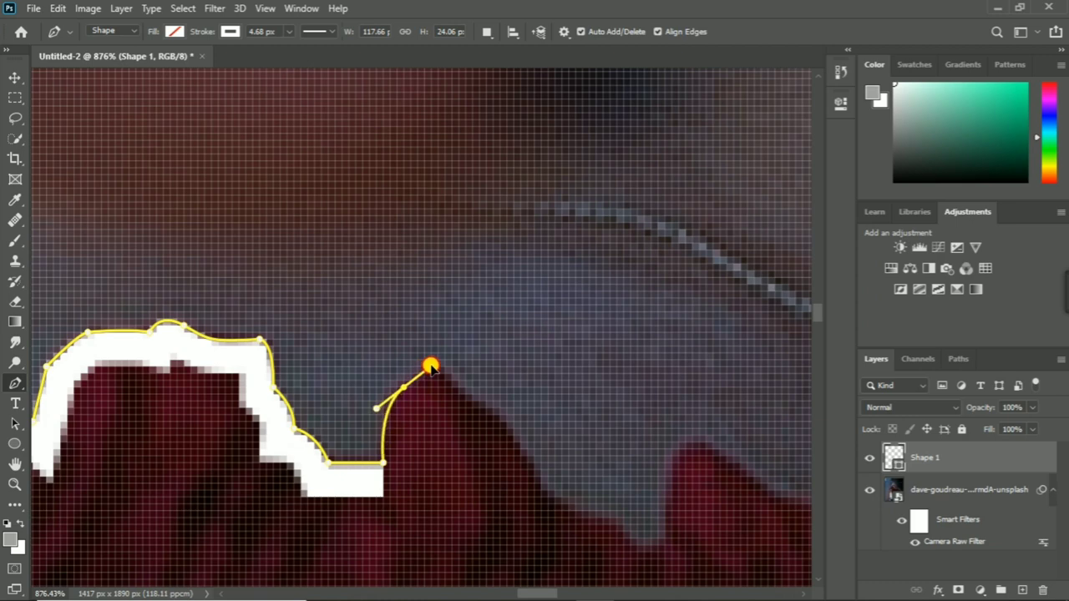
{"action": "left_click", "coordinate": [431, 367]}
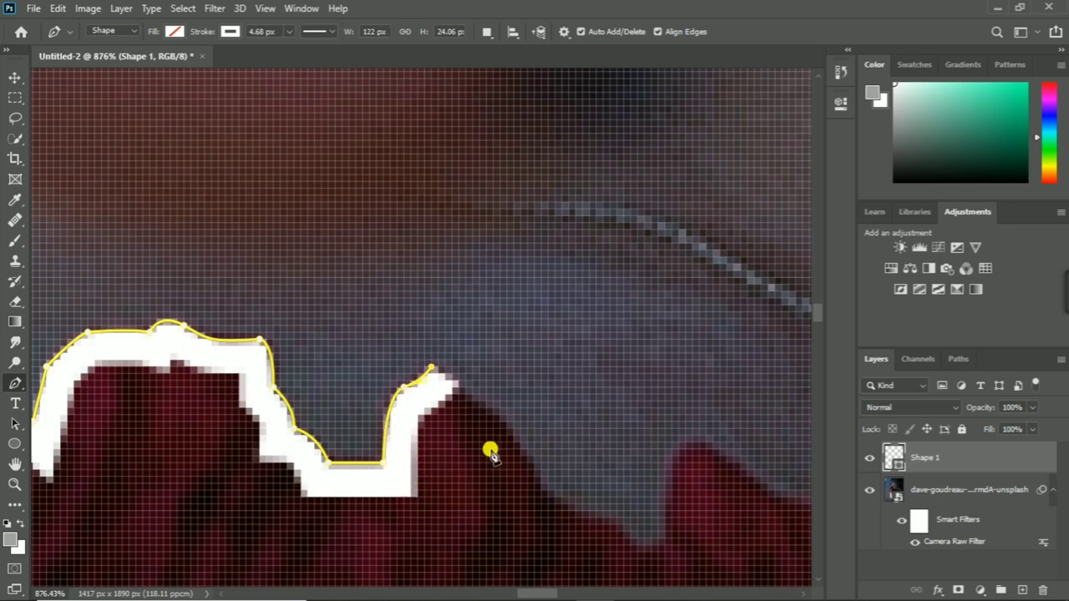
{"action": "left_click_drag", "start_coordinate": [539, 490], "coordinate": [550, 546]}
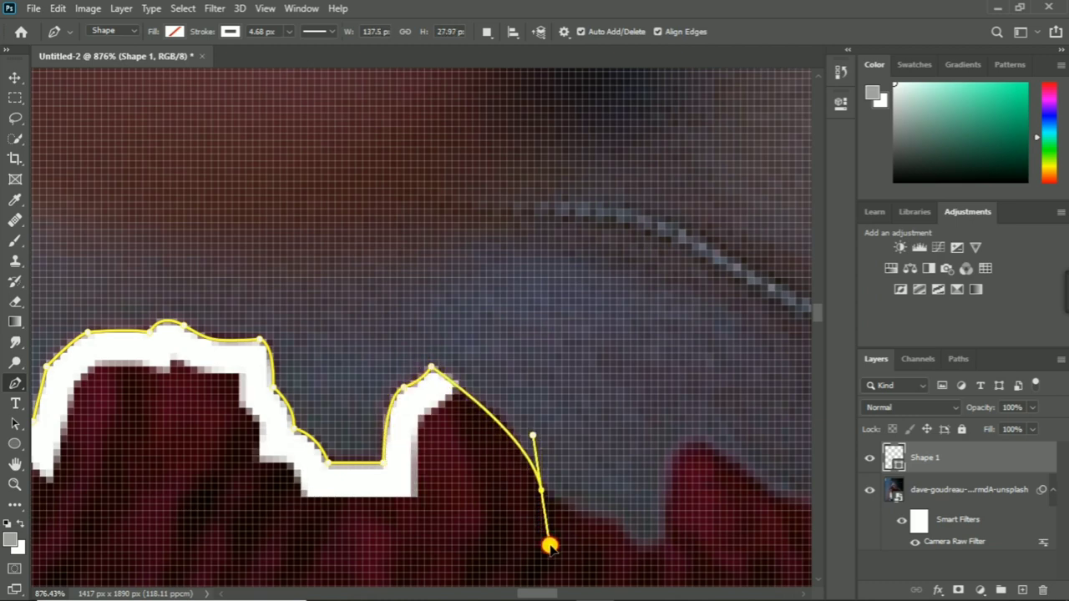
{"action": "mouse_move", "coordinate": [659, 478]}
{"action": "left_mouse_down"}
{"action": "mouse_move", "coordinate": [439, 308]}
{"action": "mouse_move", "coordinate": [354, 375]}
{"action": "mouse_move", "coordinate": [430, 375]}
{"action": "mouse_move", "coordinate": [389, 346]}
{"action": "left_mouse_up"}
Trace the following ruffles with curved and corner anchors along their edges
{"action": "left_click", "coordinate": [310, 387]}
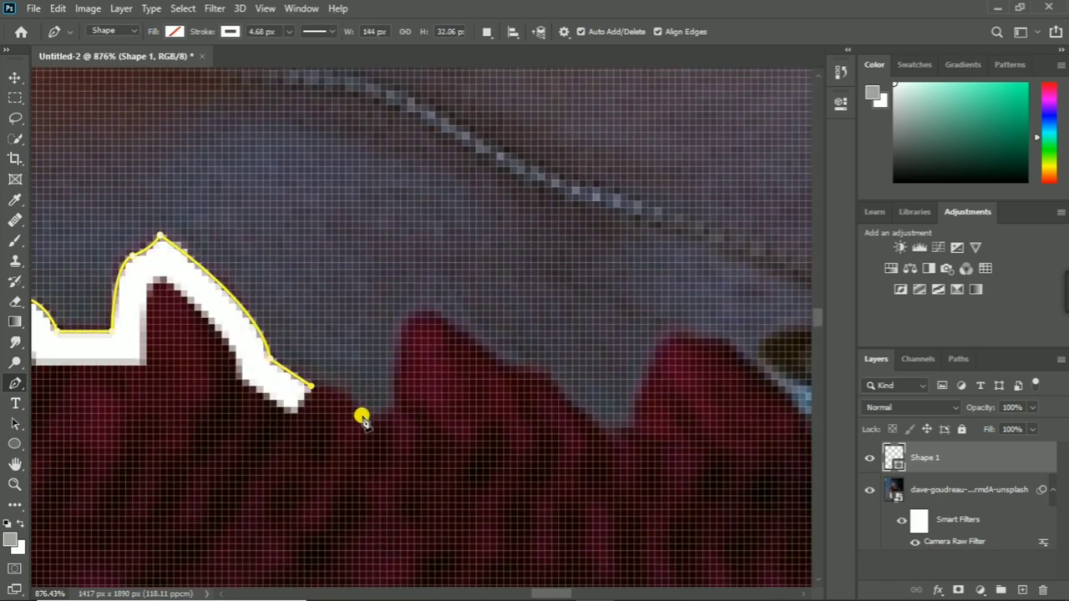
{"action": "left_click_drag", "start_coordinate": [371, 427], "coordinate": [389, 447]}
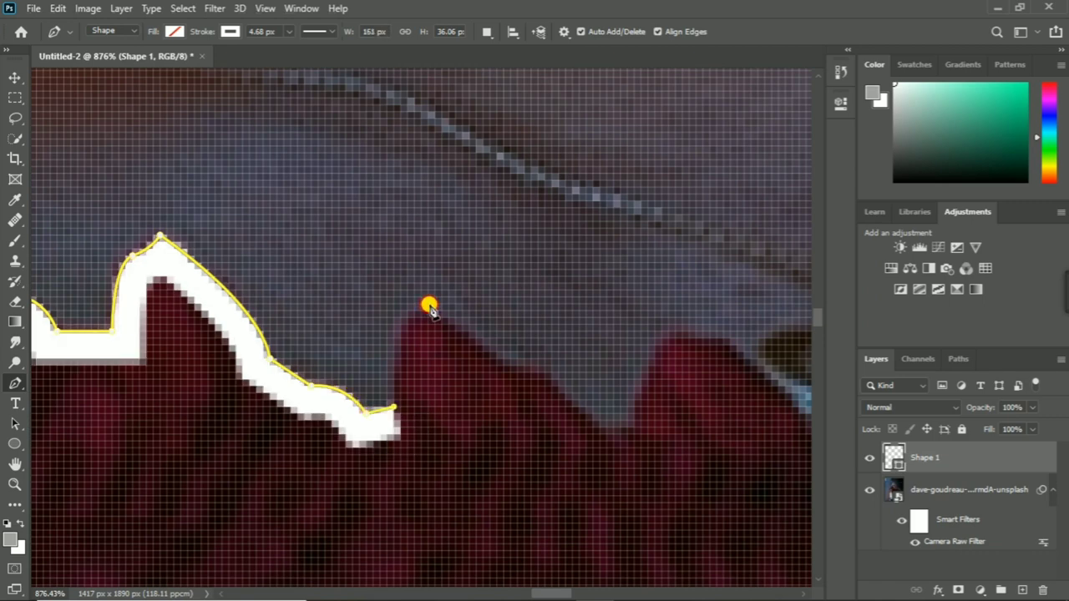
{"action": "left_click_drag", "start_coordinate": [427, 304], "coordinate": [460, 295]}
{"action": "left_click", "coordinate": [426, 305], "text": "alt"}
{"action": "left_click", "coordinate": [504, 365]}
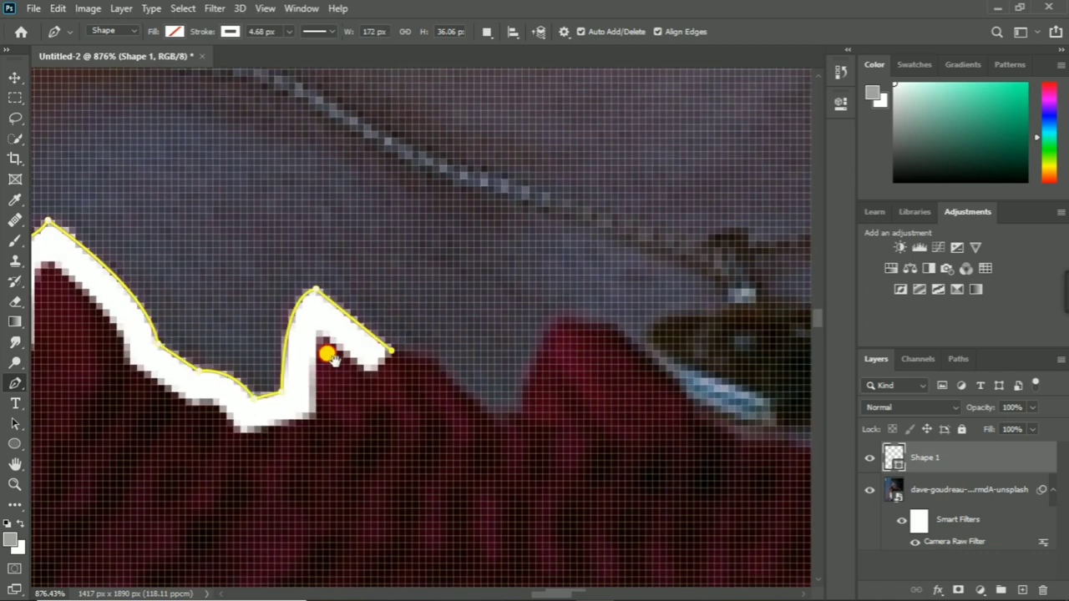
{"action": "left_click_drag", "start_coordinate": [504, 365], "coordinate": [191, 324]}
{"action": "left_click", "coordinate": [232, 330]}
{"action": "left_click", "coordinate": [285, 386]}
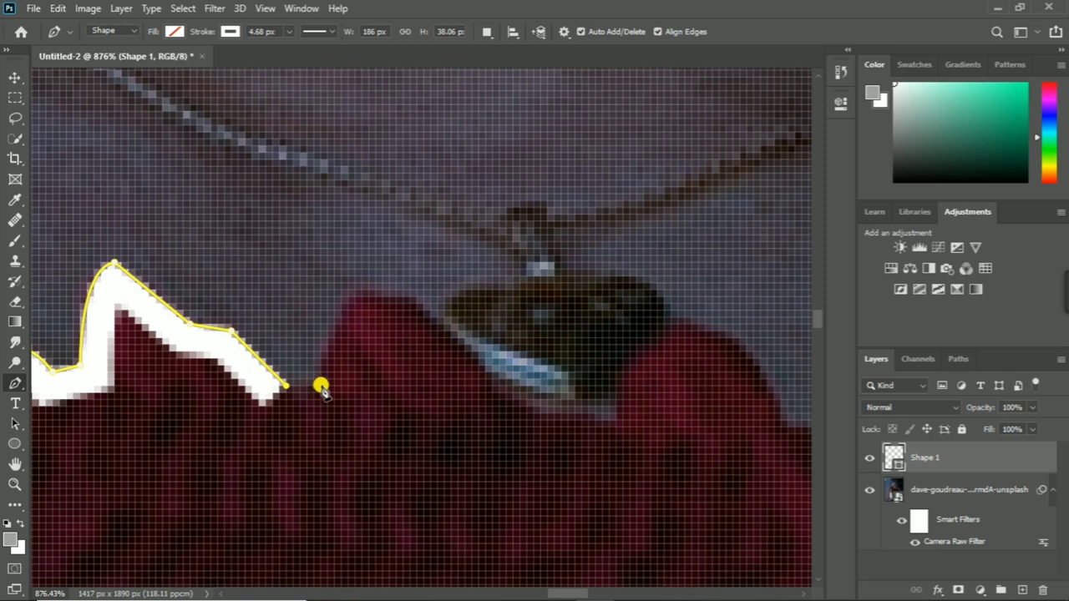
Carry the outline over the last ruffle and curve it beneath the necklace pendant
{"action": "left_click", "coordinate": [321, 387]}
{"action": "left_click", "coordinate": [321, 352]}
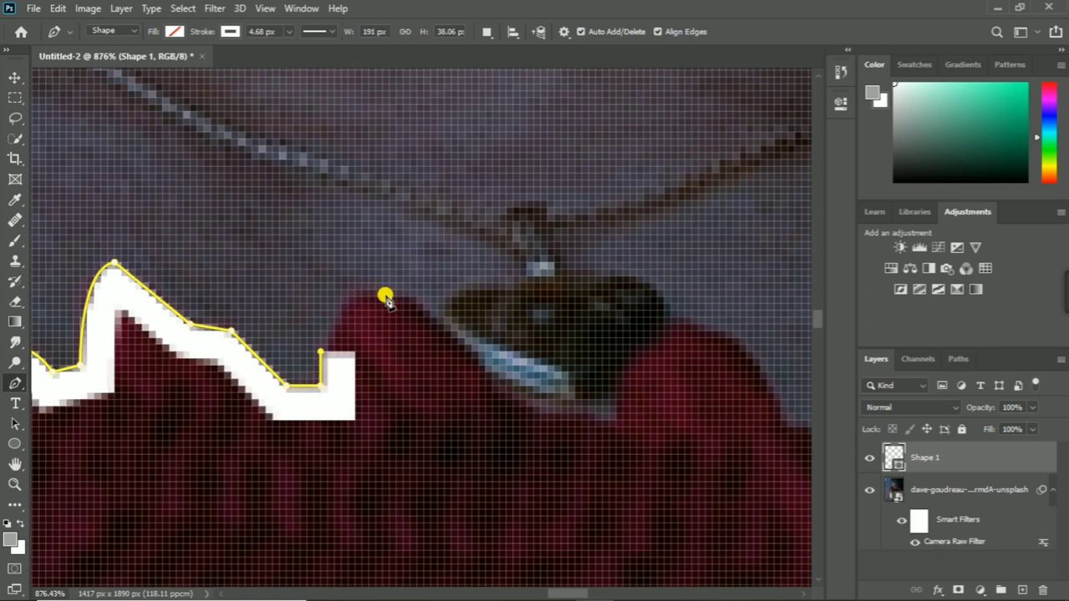
{"action": "mouse_move", "coordinate": [384, 297]}
{"action": "left_mouse_down"}
{"action": "mouse_move", "coordinate": [420, 310]}
{"action": "mouse_move", "coordinate": [415, 319]}
{"action": "left_mouse_up"}
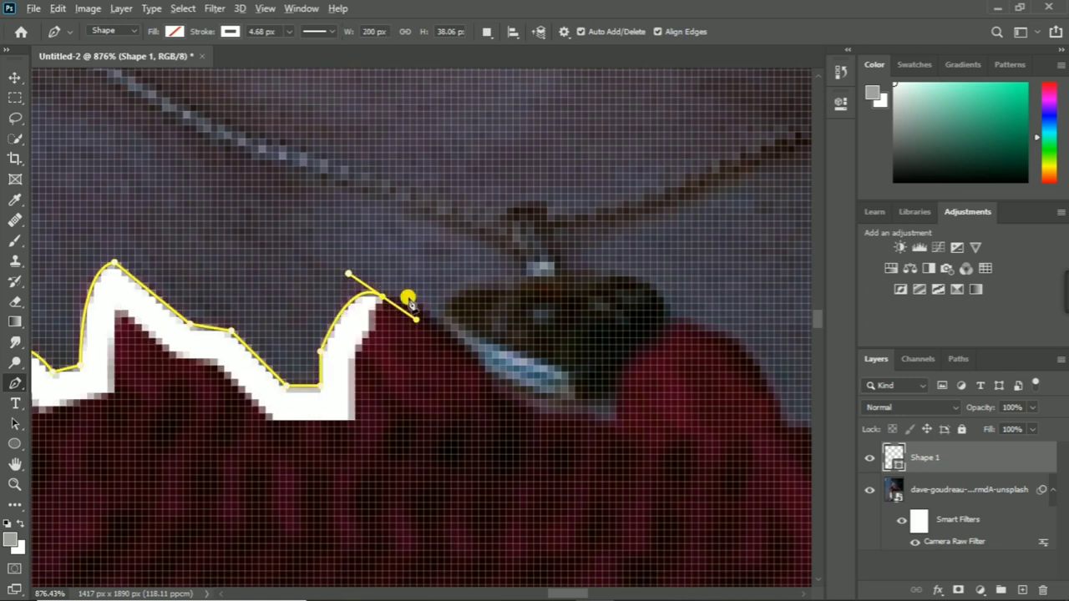
{"action": "left_click", "coordinate": [415, 298]}
{"action": "left_click_drag", "start_coordinate": [498, 386], "coordinate": [521, 423]}
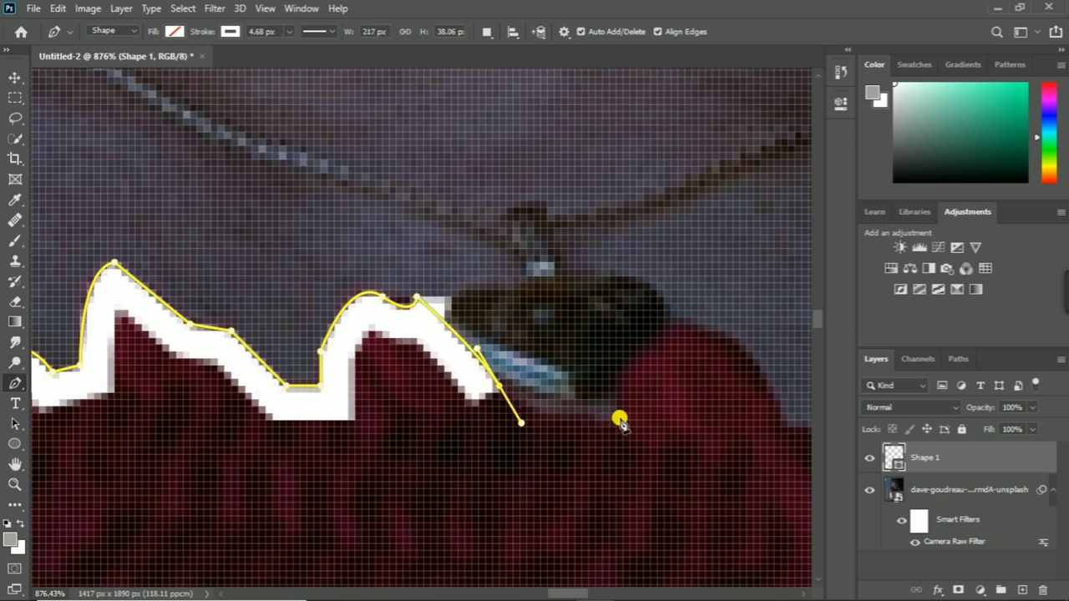
{"action": "left_click_drag", "start_coordinate": [609, 420], "coordinate": [622, 422]}
Extend the outline past the pendant over the next ruffles, with sharp corners at each turn
{"action": "left_click", "coordinate": [624, 365]}
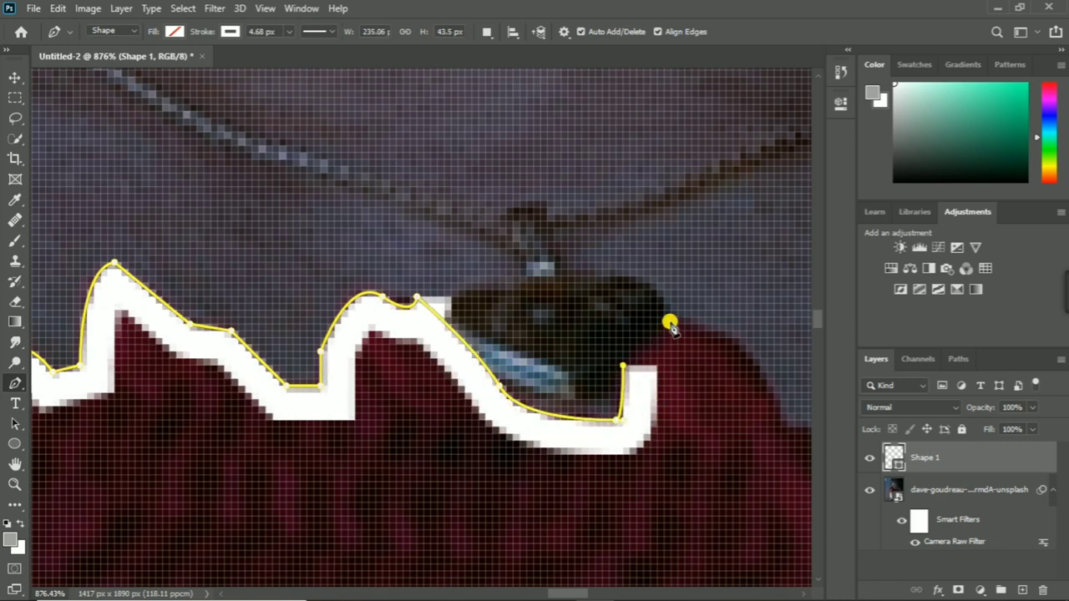
{"action": "left_click", "coordinate": [672, 325]}
{"action": "scroll", "coordinate": [231, 351], "scroll_direction": "right", "scroll_amount": 10}
{"action": "left_click_drag", "start_coordinate": [328, 410], "coordinate": [366, 530]}
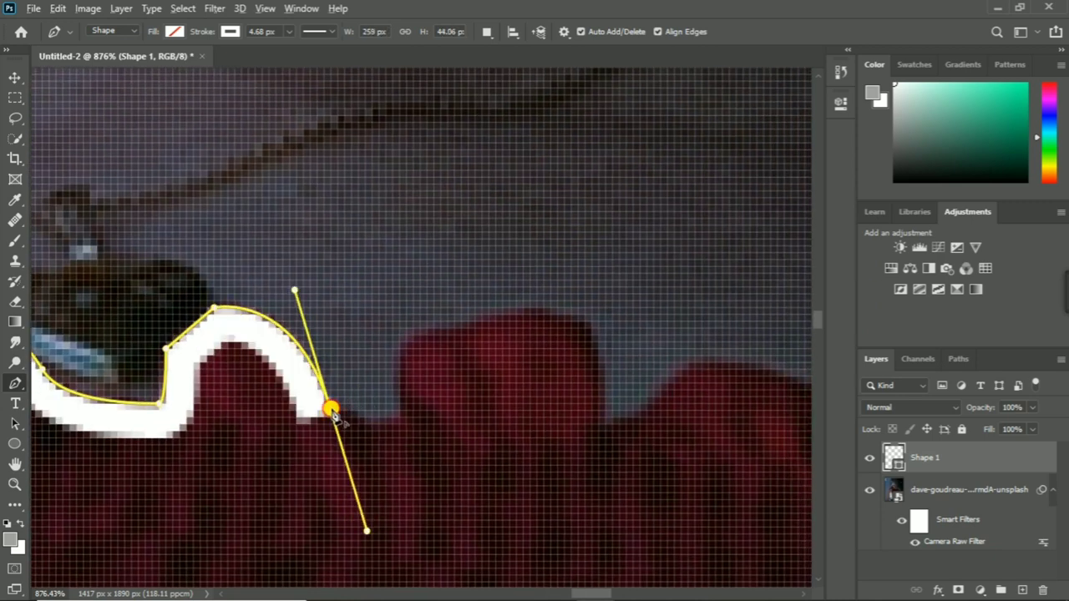
{"action": "left_click_drag", "start_coordinate": [365, 423], "coordinate": [374, 454]}
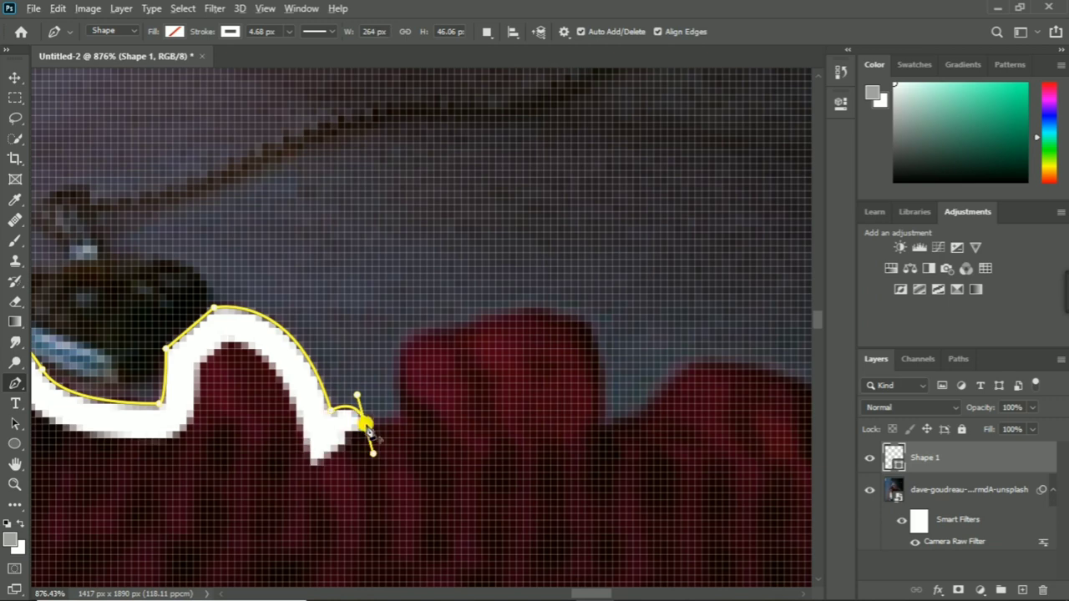
{"action": "left_click", "coordinate": [400, 411]}
{"action": "mouse_move", "coordinate": [453, 327]}
{"action": "left_mouse_down"}
{"action": "mouse_move", "coordinate": [512, 356]}
{"action": "mouse_move", "coordinate": [359, 409]}
{"action": "mouse_move", "coordinate": [377, 357]}
{"action": "mouse_move", "coordinate": [384, 374]}
{"action": "left_mouse_up"}
{"action": "left_click", "coordinate": [453, 326], "text": "alt"}
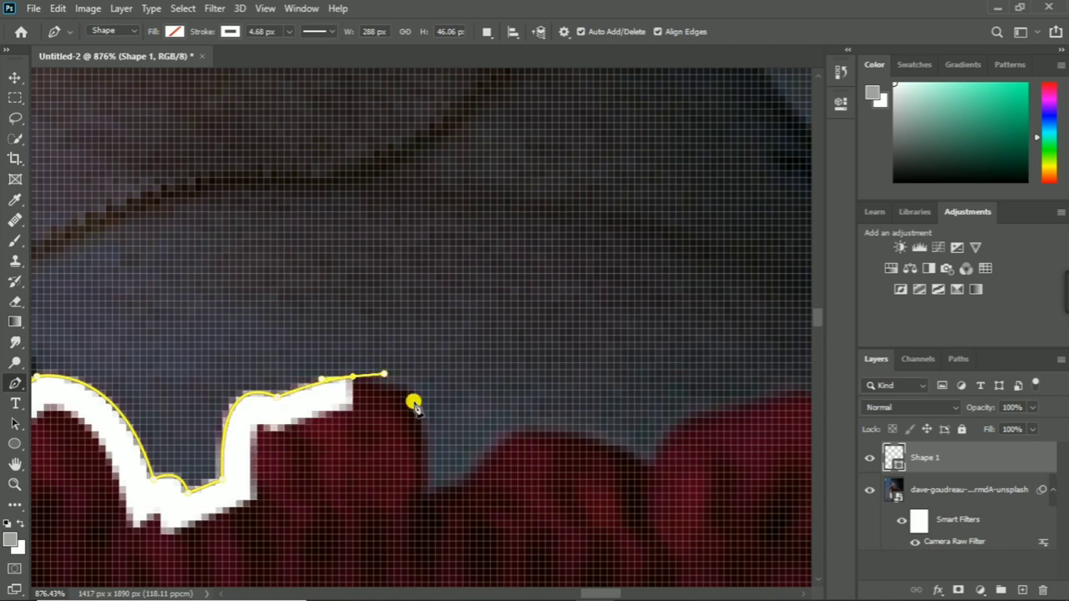
{"action": "left_click_drag", "start_coordinate": [427, 445], "coordinate": [427, 505]}
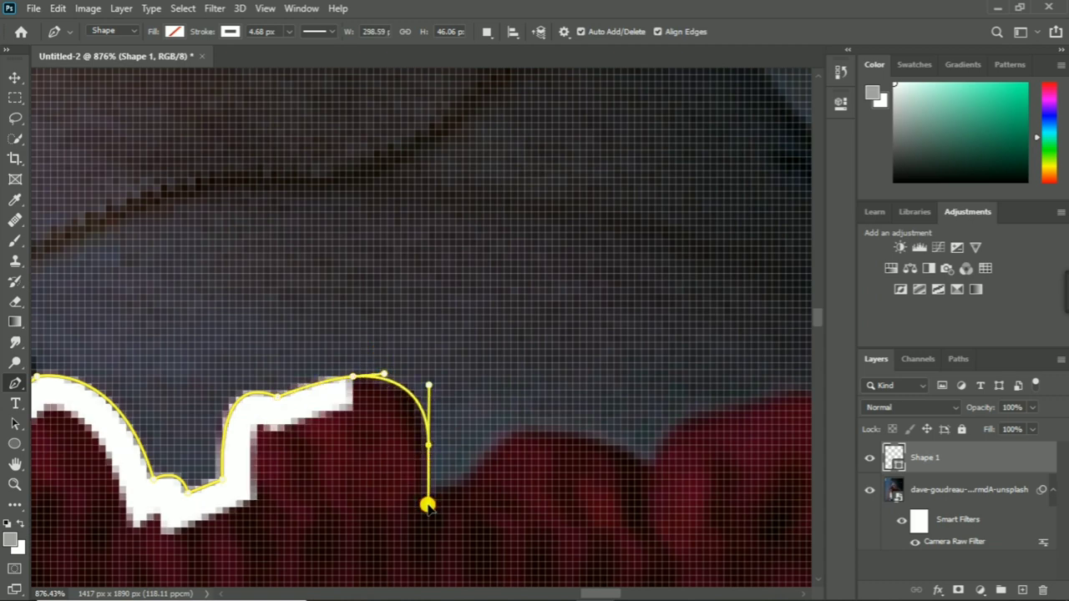
{"action": "left_click", "coordinate": [428, 444], "text": "alt"}
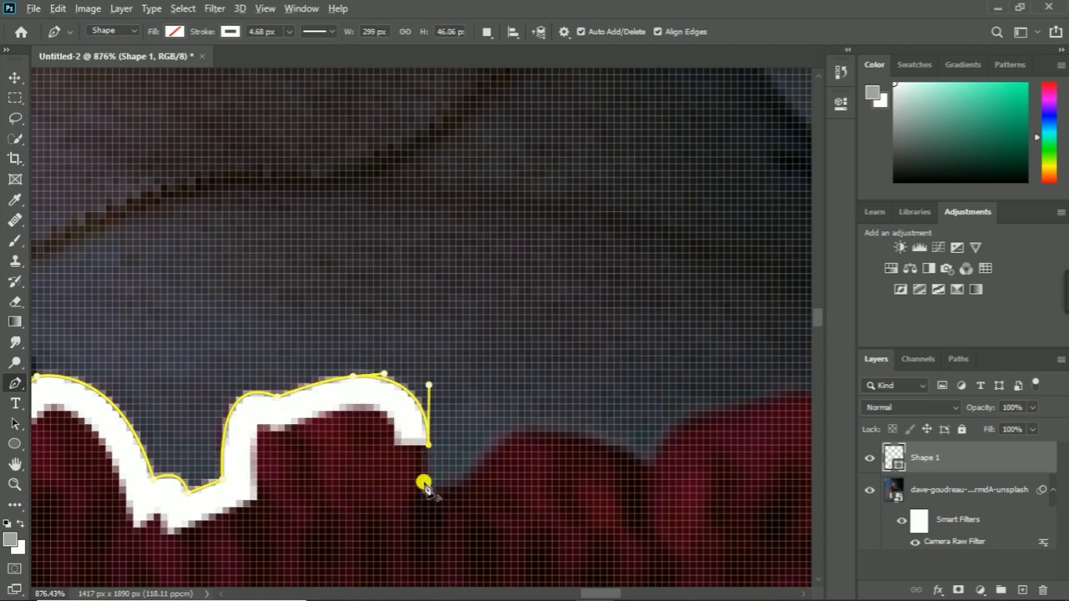
Trace the outline further along the ruffled edge toward the shoulder
{"action": "left_click", "coordinate": [426, 494]}
{"action": "left_click_drag", "start_coordinate": [511, 432], "coordinate": [554, 366]}
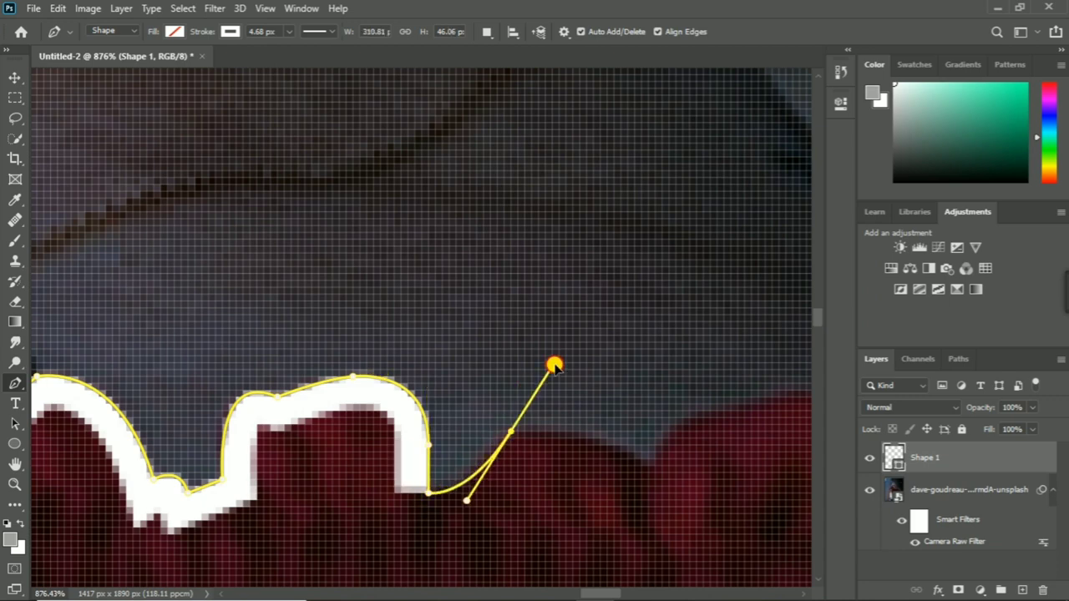
{"action": "mouse_move", "coordinate": [596, 481]}
{"action": "left_mouse_down"}
{"action": "mouse_move", "coordinate": [322, 352]}
{"action": "mouse_move", "coordinate": [398, 368]}
{"action": "left_mouse_up"}
{"action": "left_click", "coordinate": [237, 305], "text": "alt"}
{"action": "left_click", "coordinate": [377, 337], "text": "alt"}
{"action": "left_click_drag", "start_coordinate": [462, 286], "coordinate": [525, 287]}
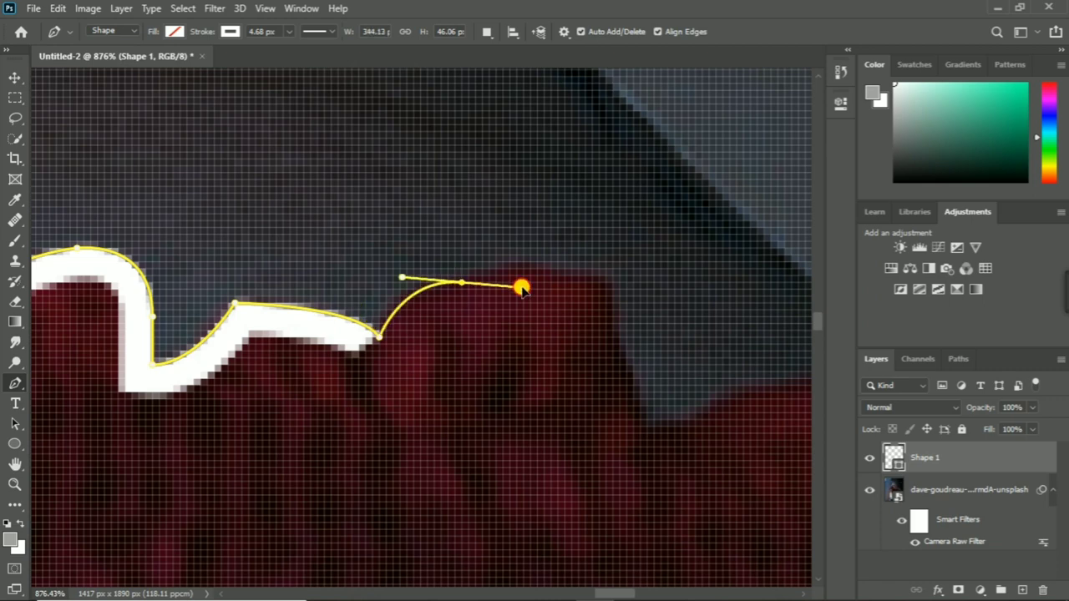
{"action": "left_click_drag", "start_coordinate": [401, 386], "coordinate": [125, 428]}
Continue the curved outline along the shoulder edge
{"action": "left_click_drag", "start_coordinate": [243, 306], "coordinate": [246, 304]}
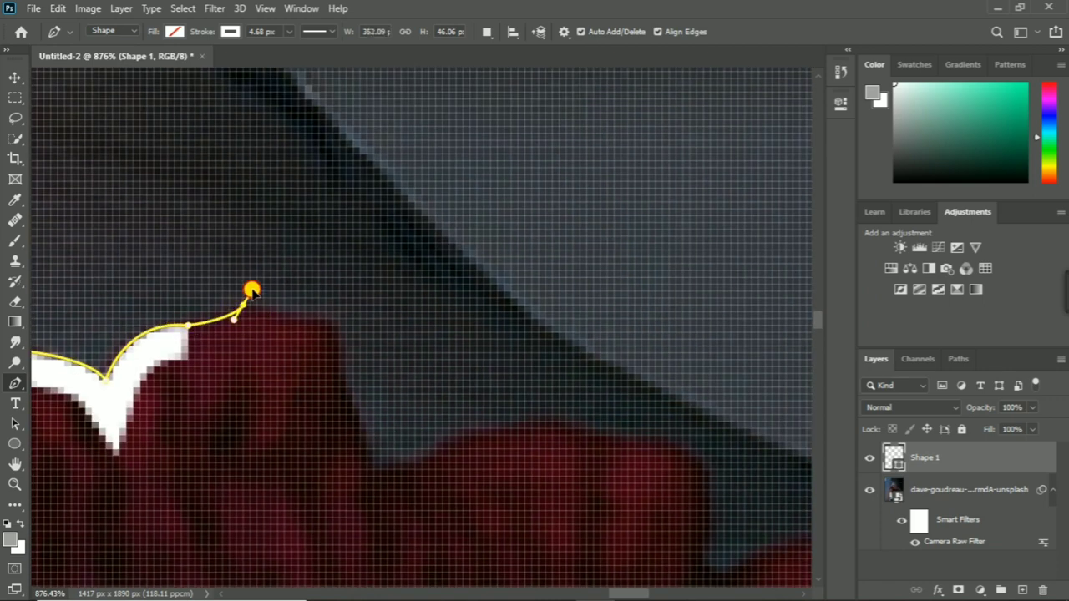
{"action": "left_click_drag", "start_coordinate": [332, 326], "coordinate": [382, 339]}
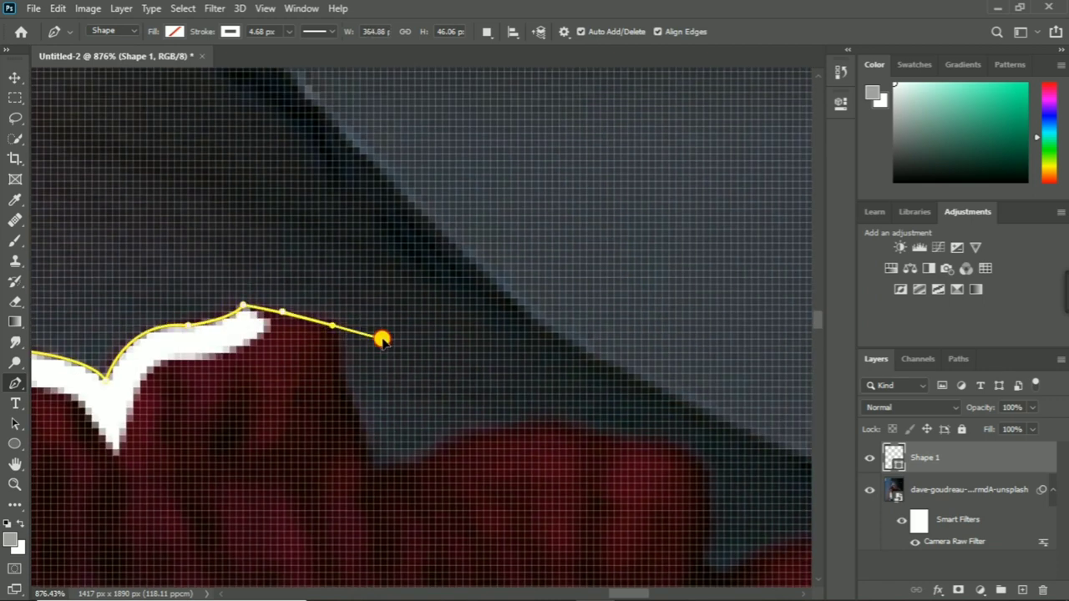
{"action": "left_click", "coordinate": [333, 327], "text": "alt"}
{"action": "left_click", "coordinate": [345, 392]}
{"action": "mouse_move", "coordinate": [355, 423]}
{"action": "left_mouse_down"}
{"action": "mouse_move", "coordinate": [347, 460]}
{"action": "mouse_move", "coordinate": [517, 429]}
{"action": "mouse_move", "coordinate": [526, 418]}
{"action": "mouse_move", "coordinate": [265, 376]}
{"action": "left_mouse_up"}
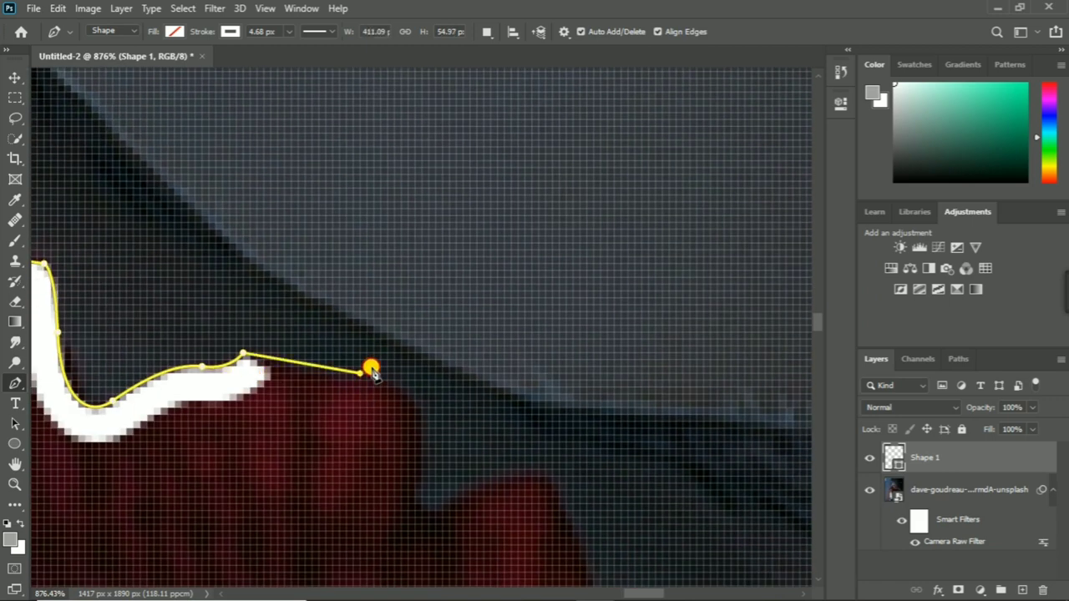
{"action": "left_click_drag", "start_coordinate": [360, 374], "coordinate": [394, 359]}
{"action": "left_click_drag", "start_coordinate": [416, 490], "coordinate": [400, 536]}
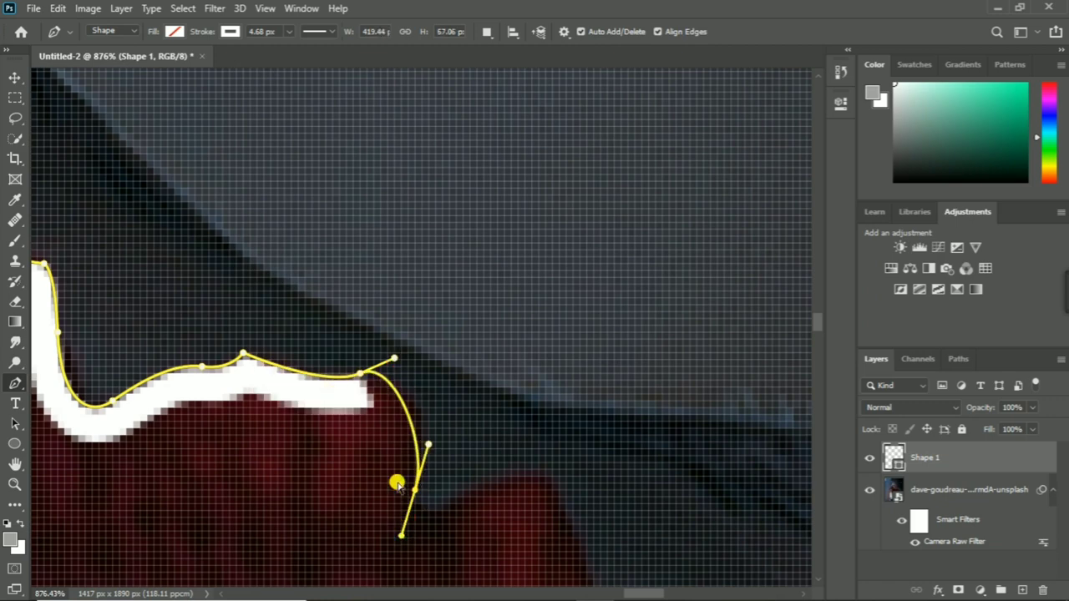
Remove the misplaced points and curve the outline around the fabric fold
{"action": "key", "text": "ctrl+z"}
{"action": "left_click", "coordinate": [418, 441]}
{"action": "key", "text": "ctrl+z"}
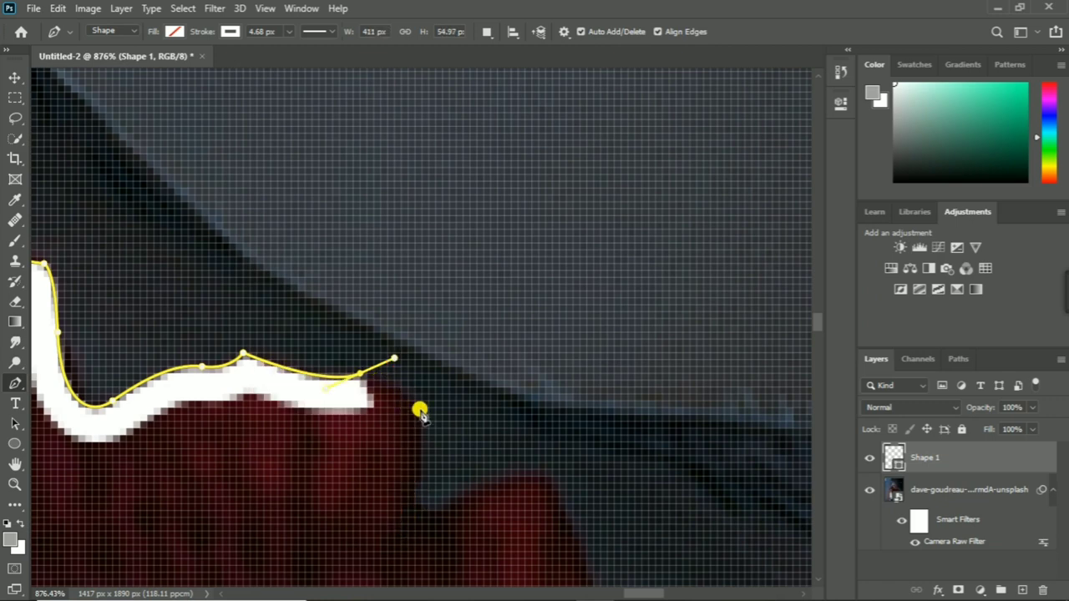
{"action": "left_click", "coordinate": [420, 411]}
{"action": "mouse_move", "coordinate": [431, 489]}
{"action": "left_mouse_down"}
{"action": "mouse_move", "coordinate": [330, 326]}
{"action": "mouse_move", "coordinate": [410, 300]}
{"action": "left_mouse_up"}
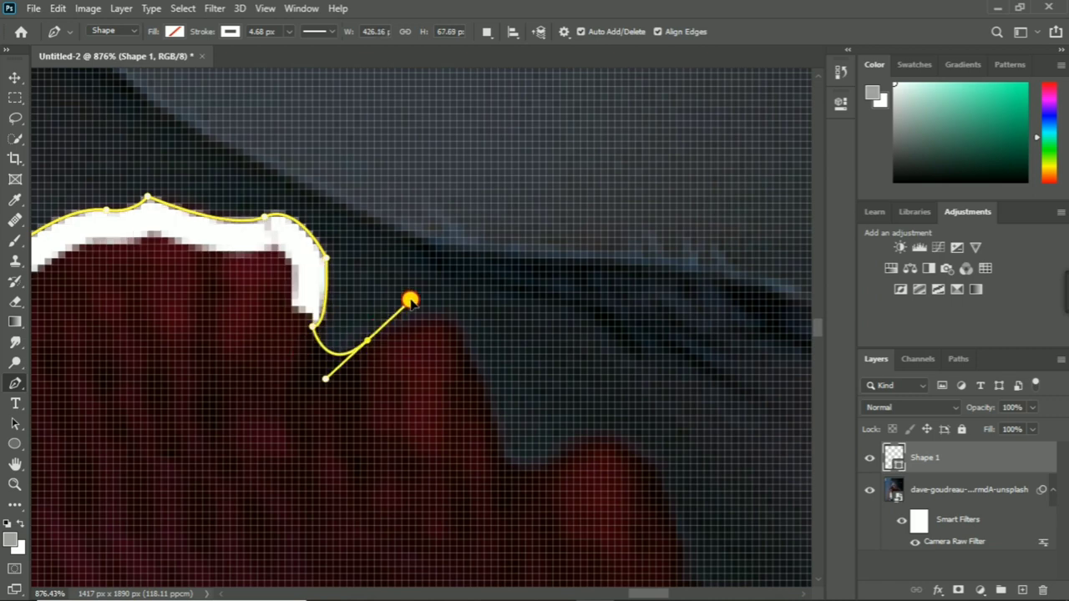
{"action": "left_click_drag", "start_coordinate": [478, 377], "coordinate": [490, 453]}
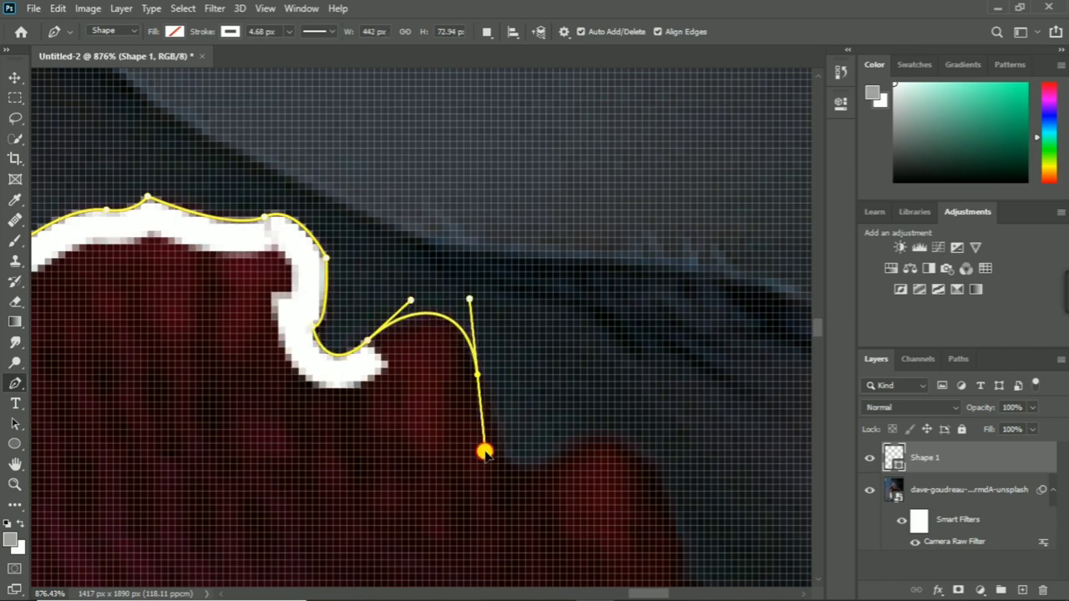
{"action": "mouse_move", "coordinate": [578, 444]}
{"action": "left_mouse_down"}
{"action": "mouse_move", "coordinate": [606, 386]}
{"action": "mouse_move", "coordinate": [643, 372]}
{"action": "left_mouse_up"}
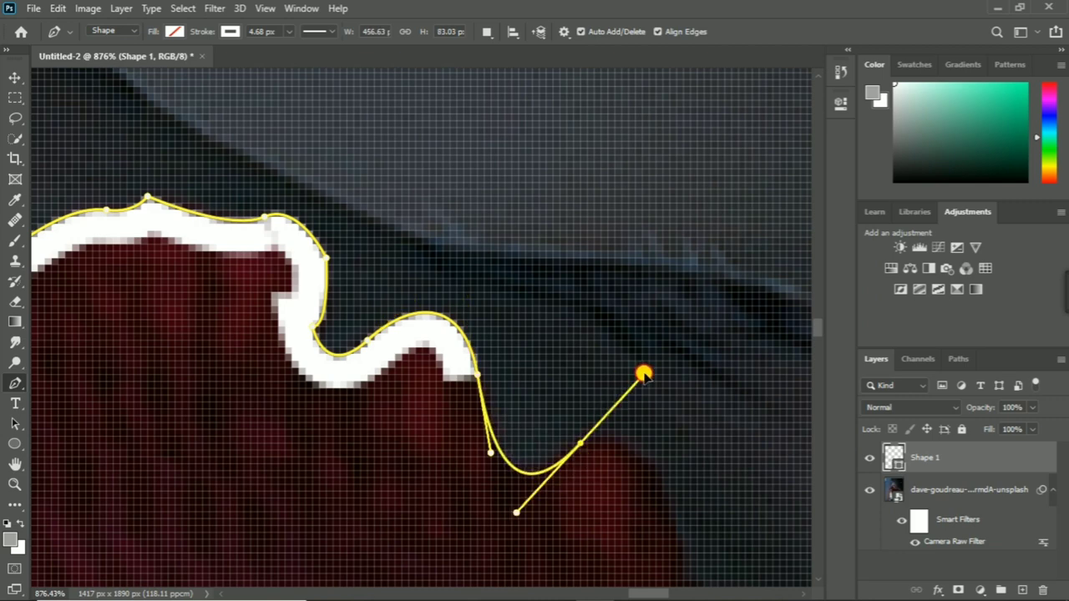
{"action": "left_click_drag", "start_coordinate": [666, 527], "coordinate": [334, 349]}
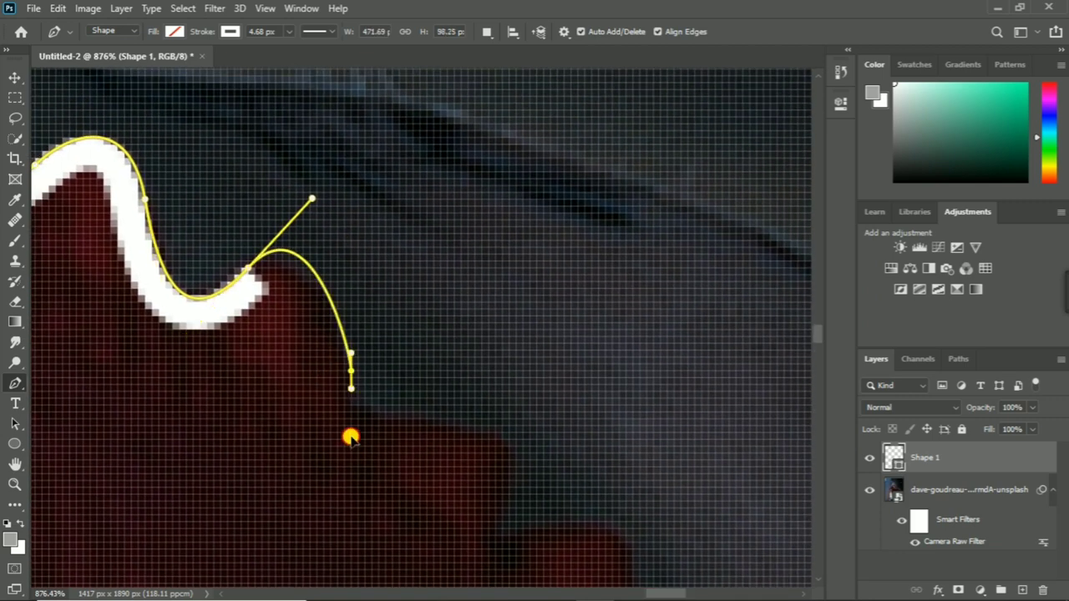
Add a corner and straight segments down the shoulder edge, zooming out afterward
{"action": "left_click", "coordinate": [248, 269], "text": "alt"}
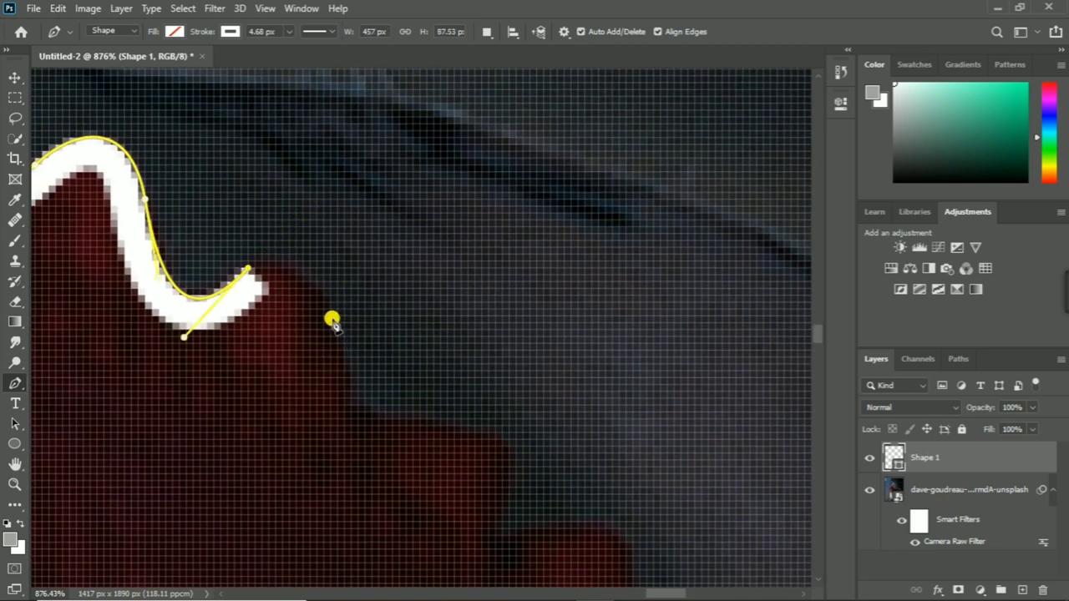
{"action": "left_click_drag", "start_coordinate": [337, 305], "coordinate": [384, 358]}
{"action": "left_click", "coordinate": [330, 297], "text": "alt"}
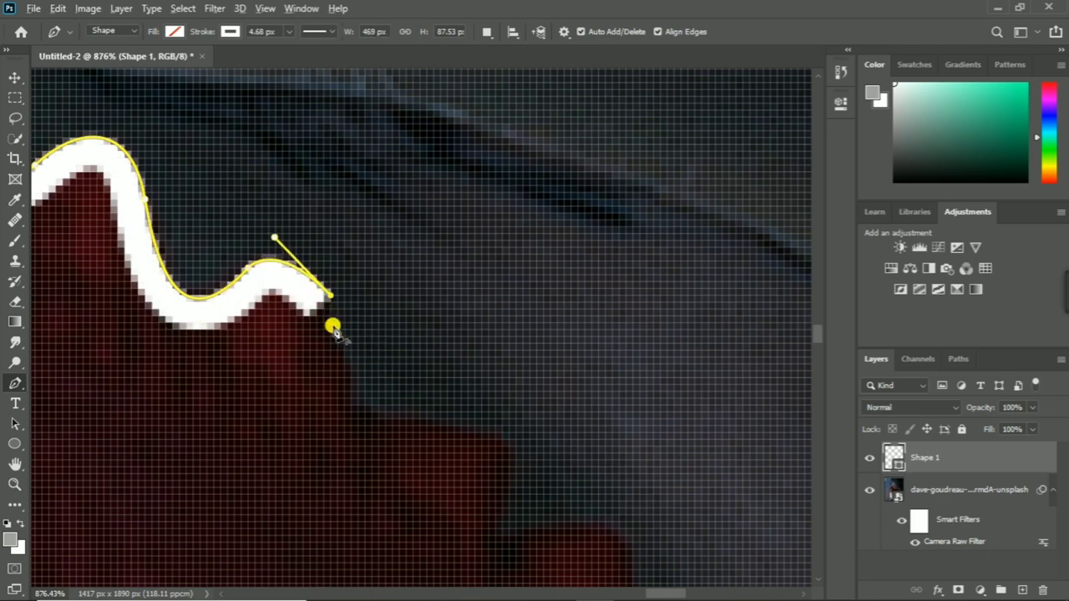
{"action": "left_click", "coordinate": [351, 364]}
{"action": "scroll", "coordinate": [358, 409], "scroll_direction": "down", "scroll_amount": 2}
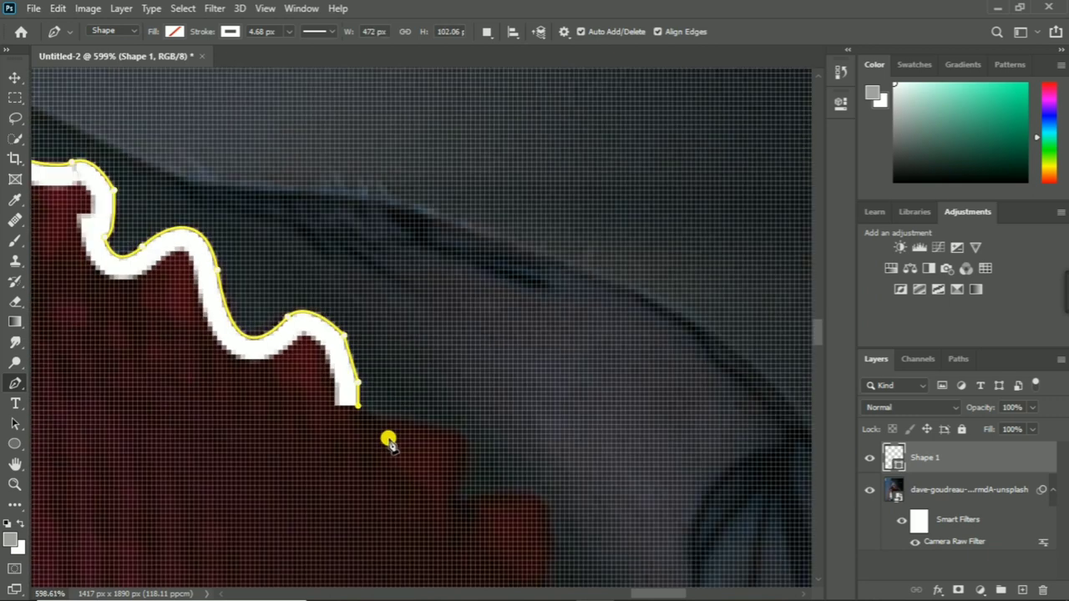
{"action": "scroll", "coordinate": [387, 436], "scroll_direction": "down", "scroll_amount": 1}
{"action": "scroll", "coordinate": [406, 448], "scroll_direction": "down", "scroll_amount": 2}
{"action": "scroll", "coordinate": [501, 451], "scroll_direction": "down", "scroll_amount": 1}
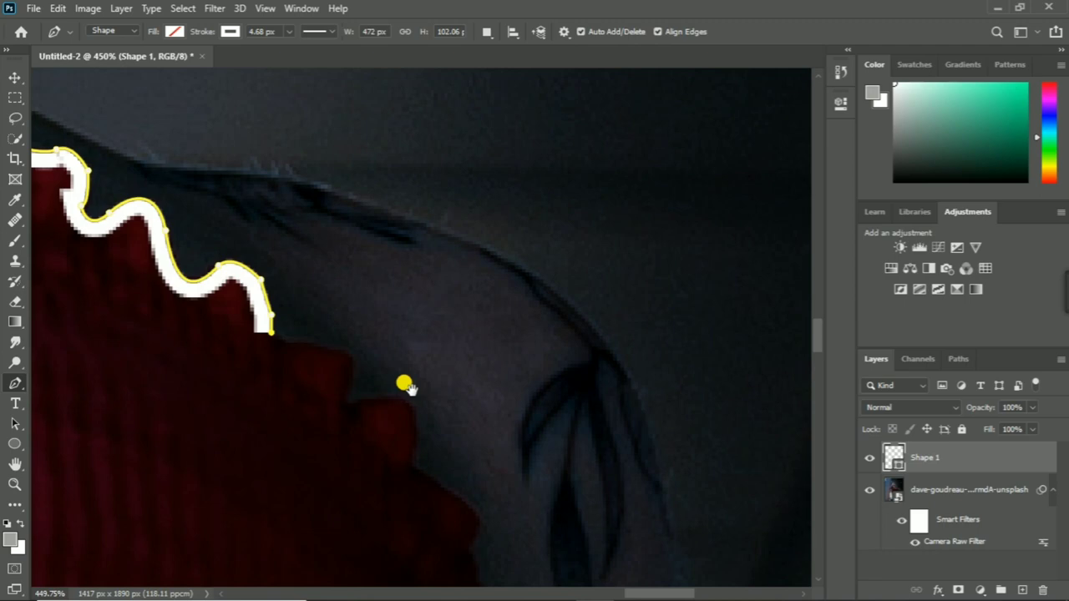
Trace the zigzag turns along the shoulder edge with straight and curved segments
{"action": "left_click", "coordinate": [351, 361]}
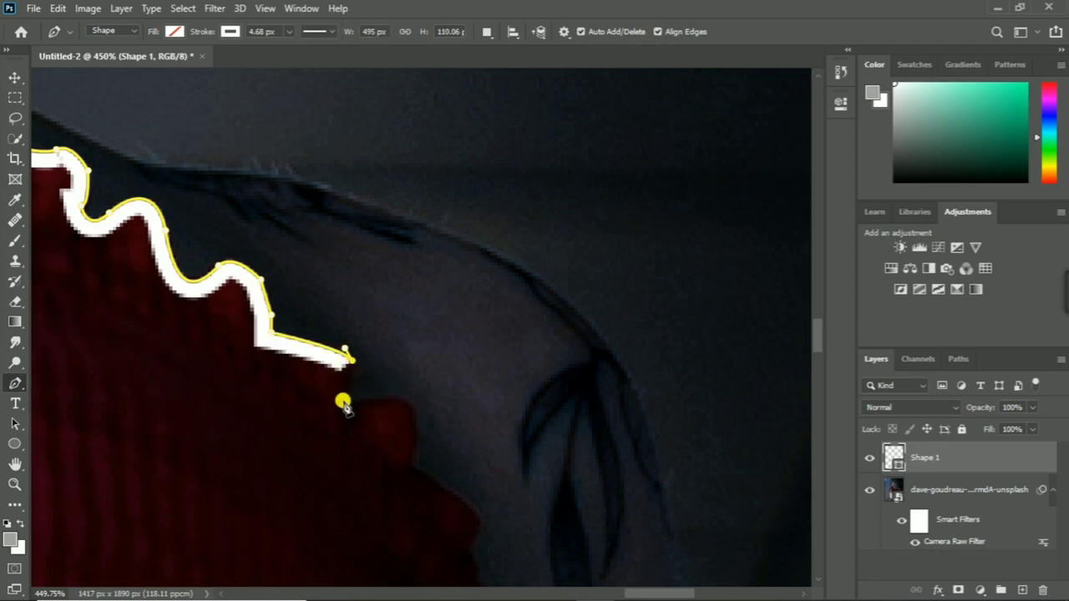
{"action": "left_click", "coordinate": [322, 420]}
{"action": "left_click", "coordinate": [401, 398]}
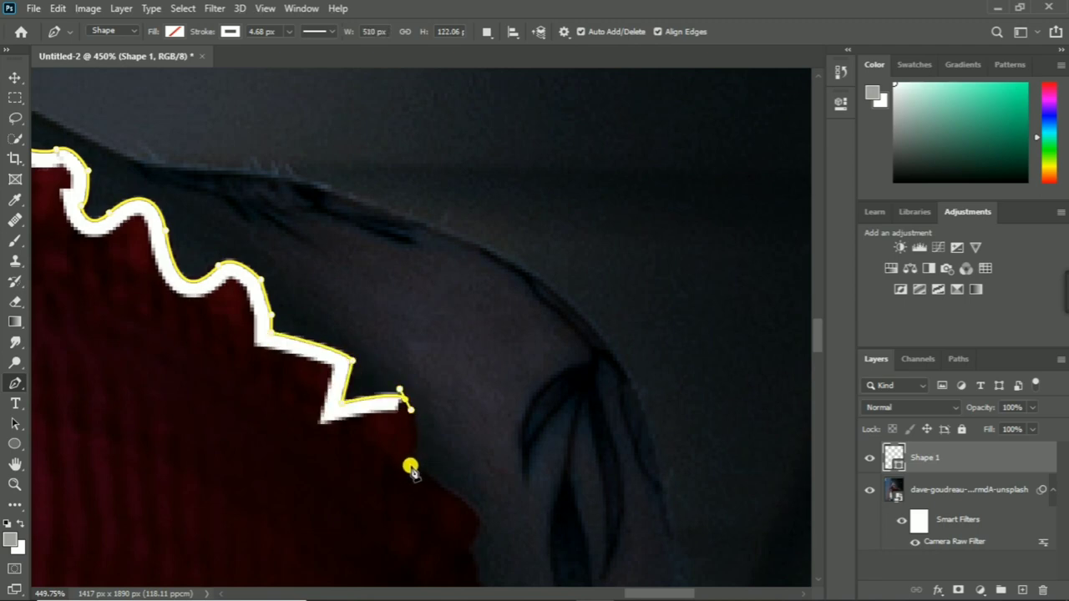
{"action": "left_click_drag", "start_coordinate": [411, 464], "coordinate": [407, 480]}
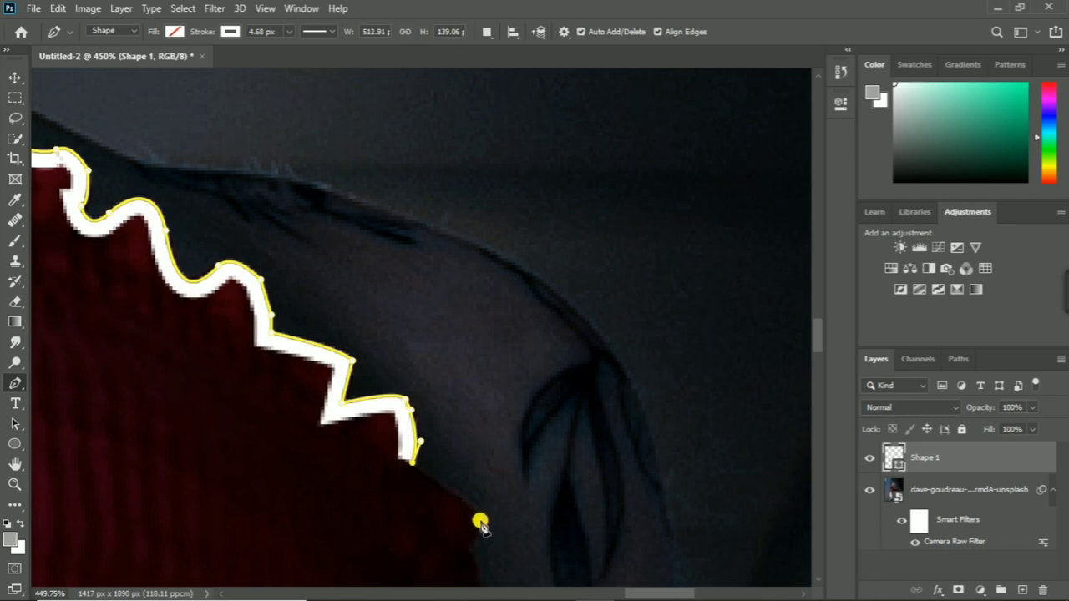
{"action": "mouse_move", "coordinate": [478, 506]}
{"action": "left_mouse_down"}
{"action": "mouse_move", "coordinate": [480, 532]}
{"action": "mouse_move", "coordinate": [460, 225]}
{"action": "left_mouse_up"}
Extend the outline down the side of the red top
{"action": "left_click", "coordinate": [384, 230]}
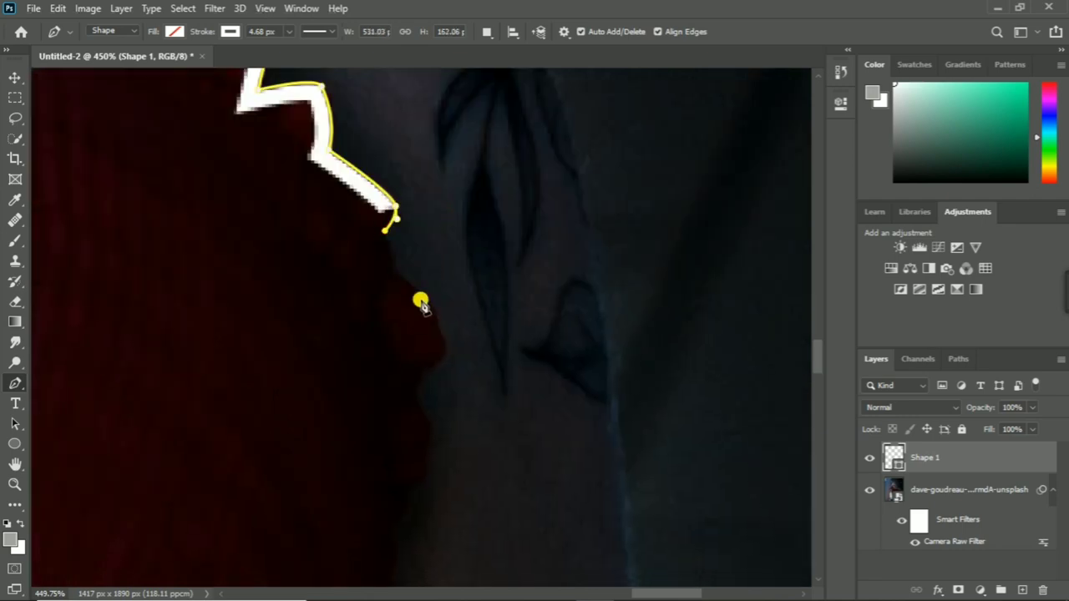
{"action": "left_click", "coordinate": [391, 274]}
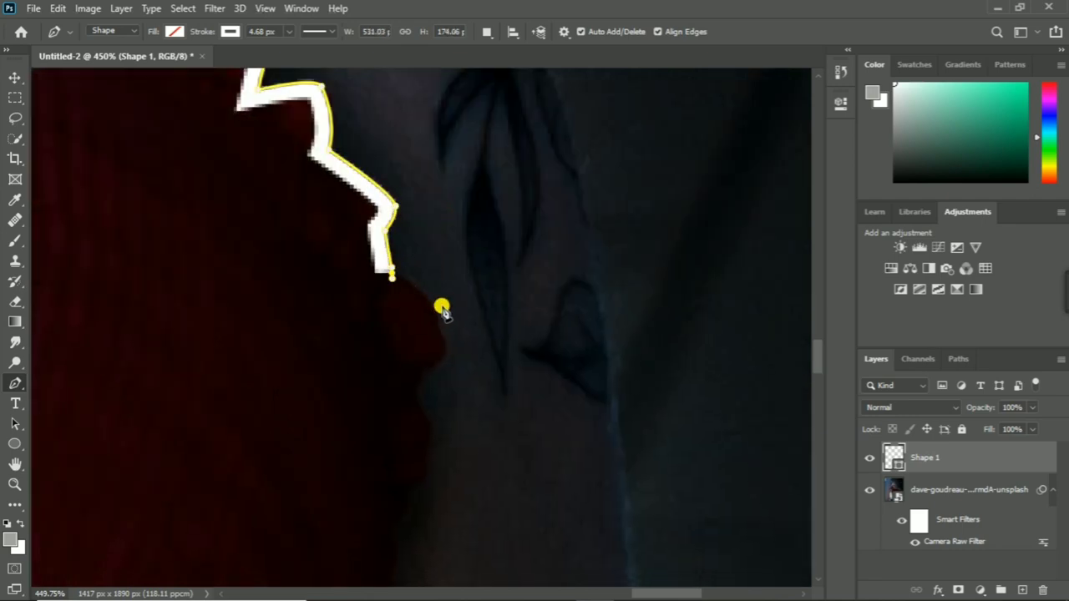
{"action": "left_click_drag", "start_coordinate": [440, 326], "coordinate": [447, 355]}
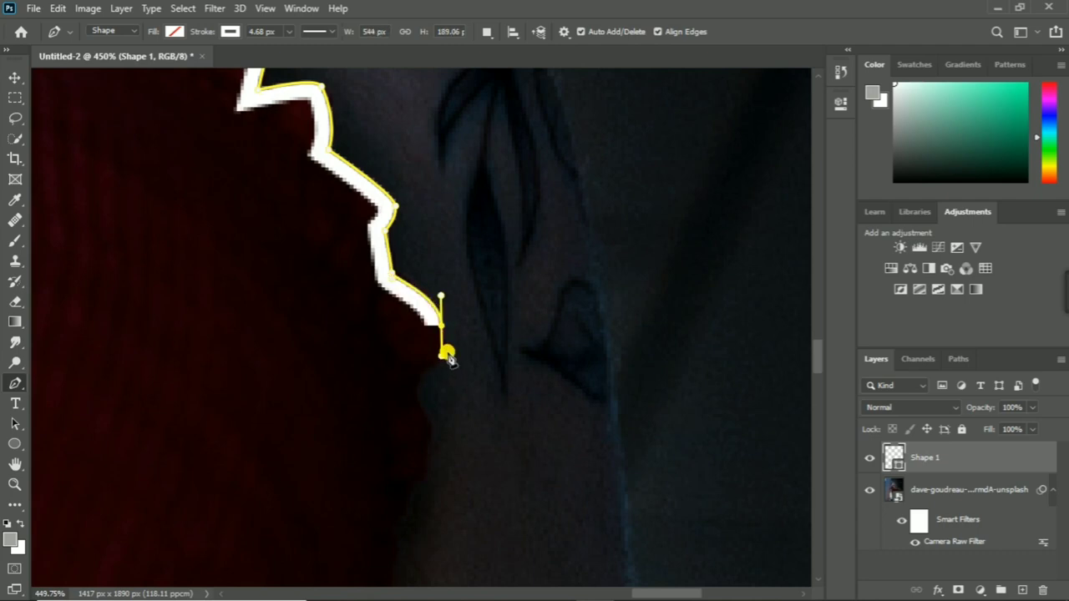
{"action": "left_click", "coordinate": [416, 385]}
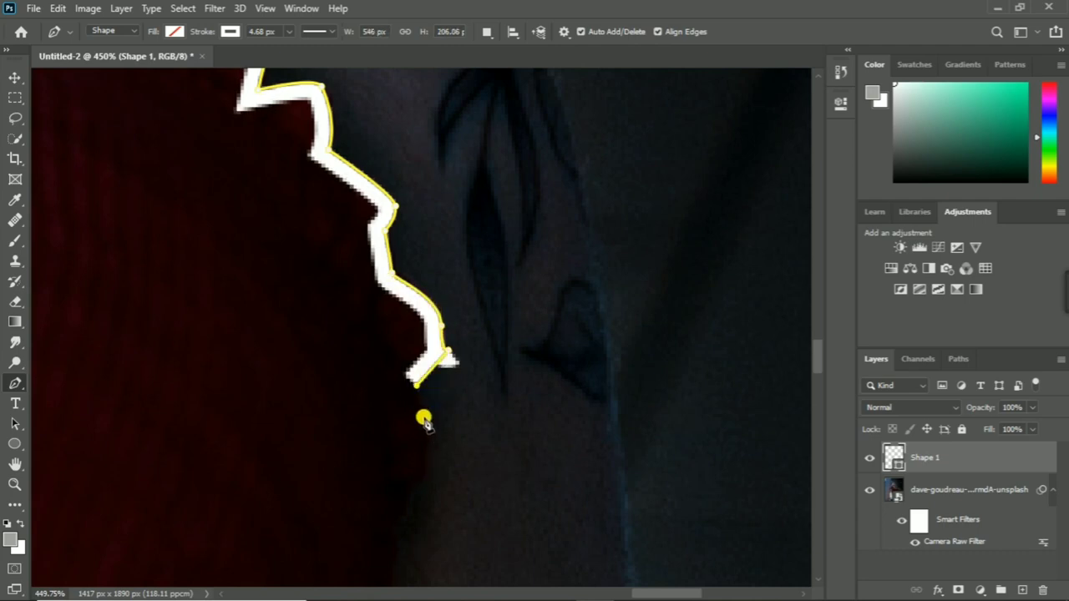
{"action": "left_click", "coordinate": [432, 428]}
{"action": "left_click", "coordinate": [410, 495]}
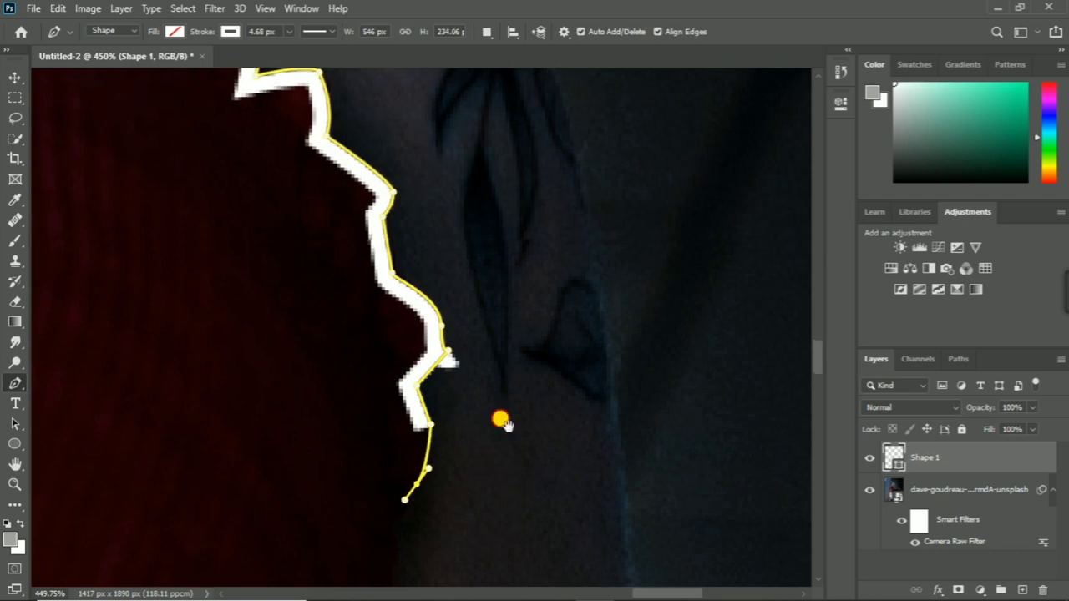
Add smooth curved points further down the body's side
{"action": "left_click_drag", "start_coordinate": [501, 420], "coordinate": [401, 219]}
{"action": "left_click_drag", "start_coordinate": [302, 278], "coordinate": [298, 318]}
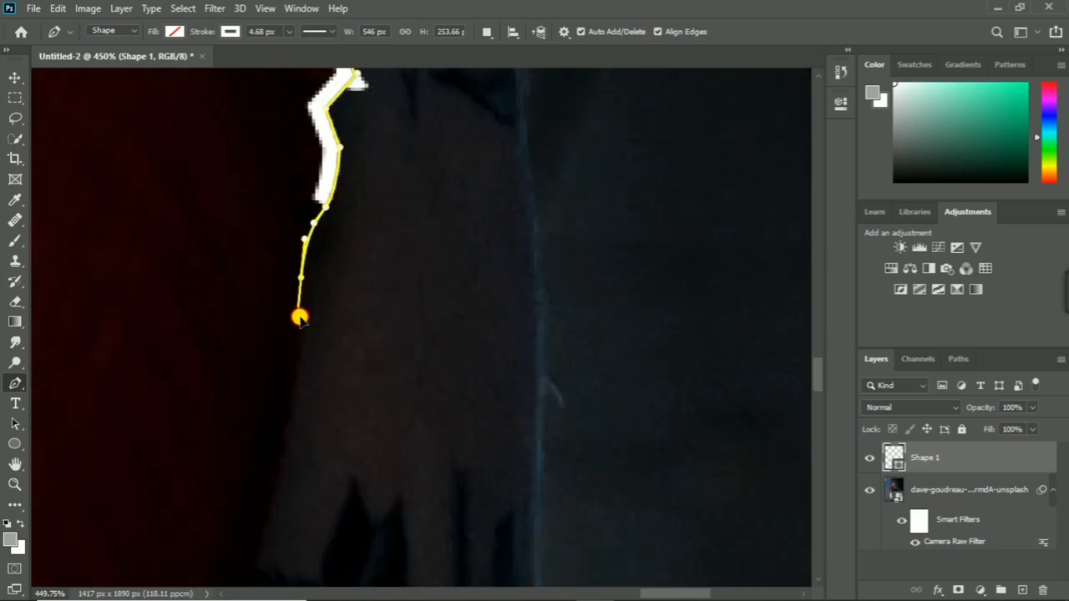
{"action": "left_click_drag", "start_coordinate": [420, 412], "coordinate": [455, 186]}
{"action": "left_click_drag", "start_coordinate": [284, 344], "coordinate": [243, 478]}
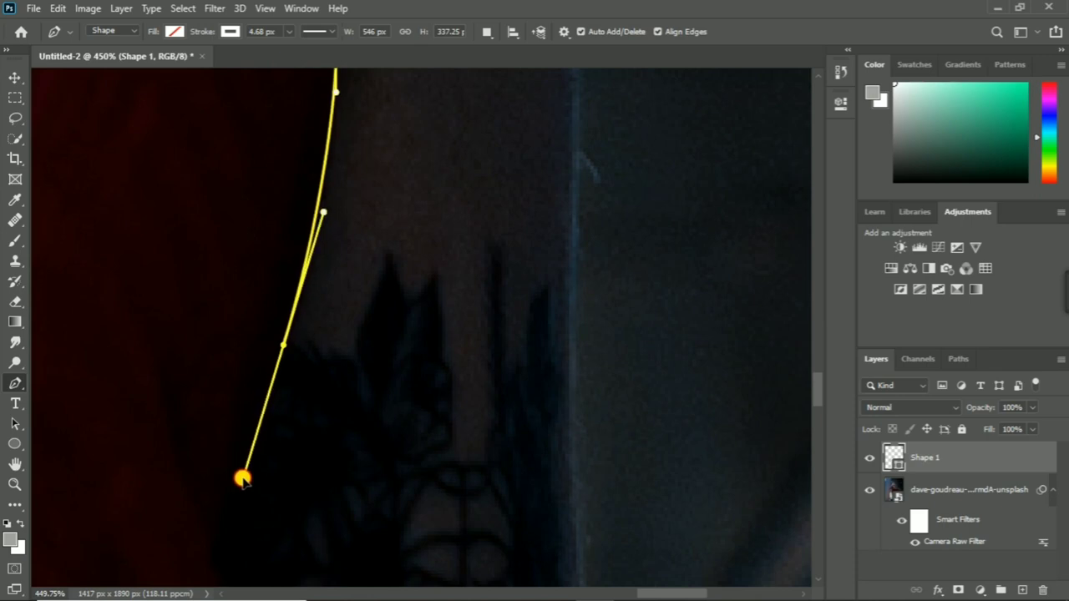
Add curved and corner anchors down the arm's edge toward the lower torso
{"action": "scroll", "coordinate": [242, 472], "scroll_direction": "down", "scroll_amount": 2}
{"action": "scroll", "coordinate": [262, 437], "scroll_direction": "down", "scroll_amount": 2}
{"action": "scroll", "coordinate": [310, 148], "scroll_direction": "down", "scroll_amount": 1}
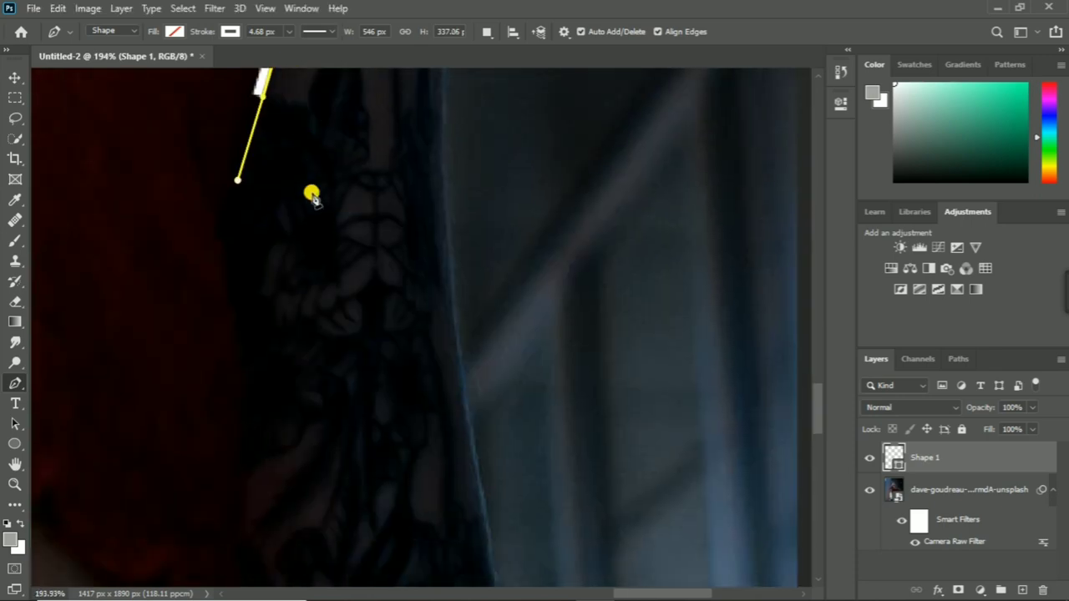
{"action": "scroll", "coordinate": [312, 191], "scroll_direction": "down", "scroll_amount": 2}
{"action": "scroll", "coordinate": [273, 332], "scroll_direction": "up", "scroll_amount": 2}
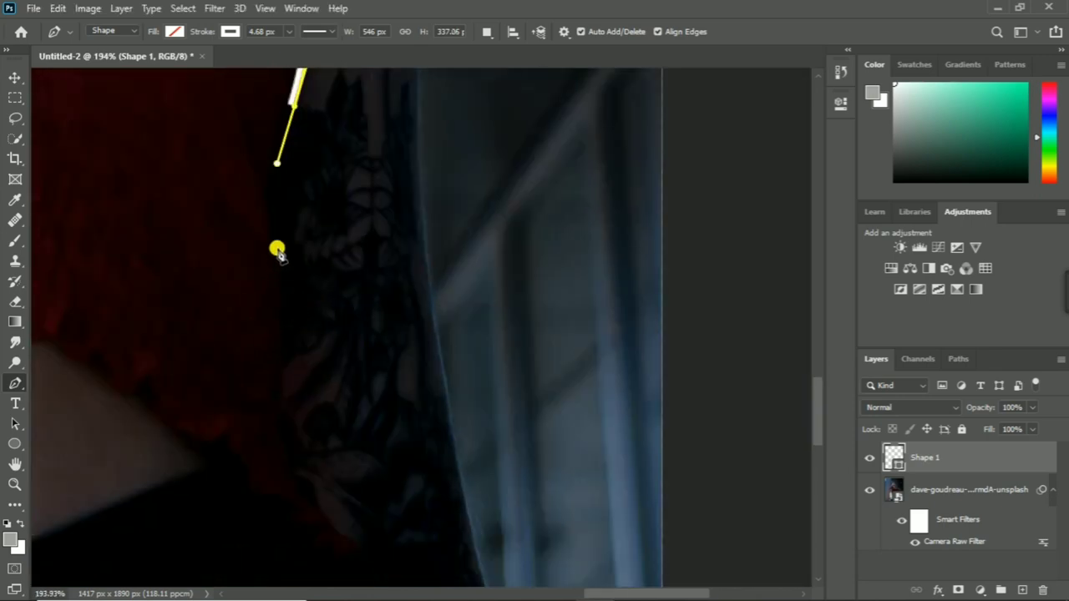
{"action": "left_click_drag", "start_coordinate": [286, 283], "coordinate": [317, 380]}
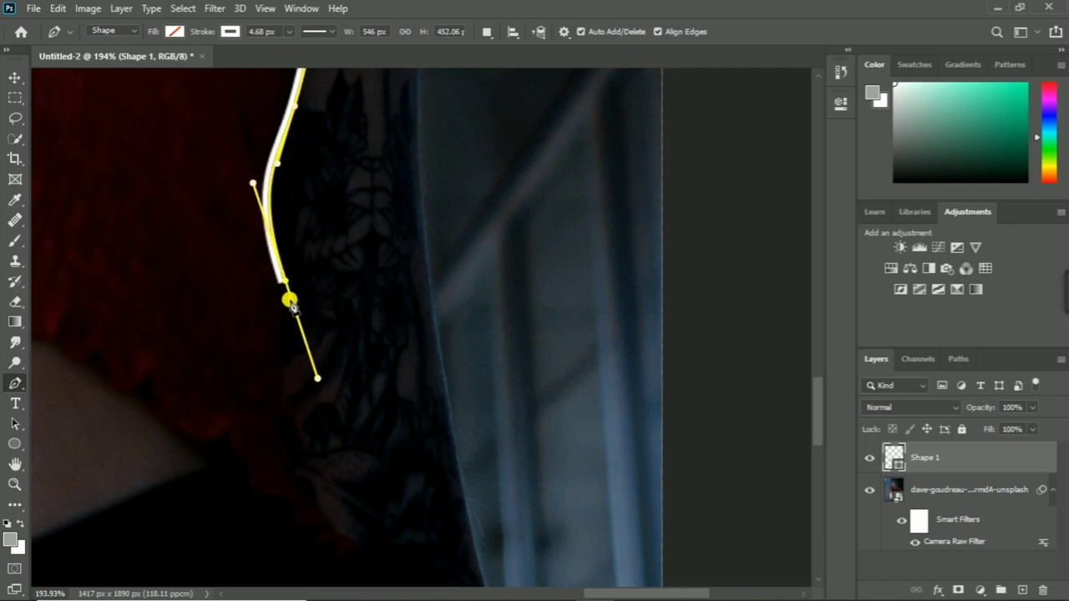
{"action": "left_click", "coordinate": [285, 282], "text": "alt"}
{"action": "left_click_drag", "start_coordinate": [277, 386], "coordinate": [262, 424]}
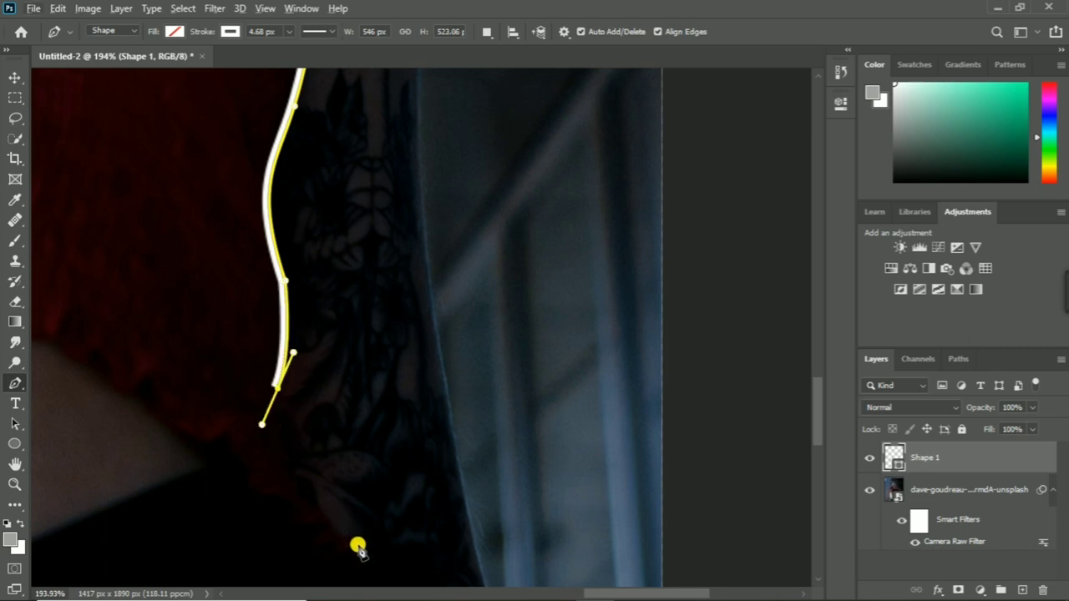
{"action": "left_click_drag", "start_coordinate": [351, 540], "coordinate": [402, 566]}
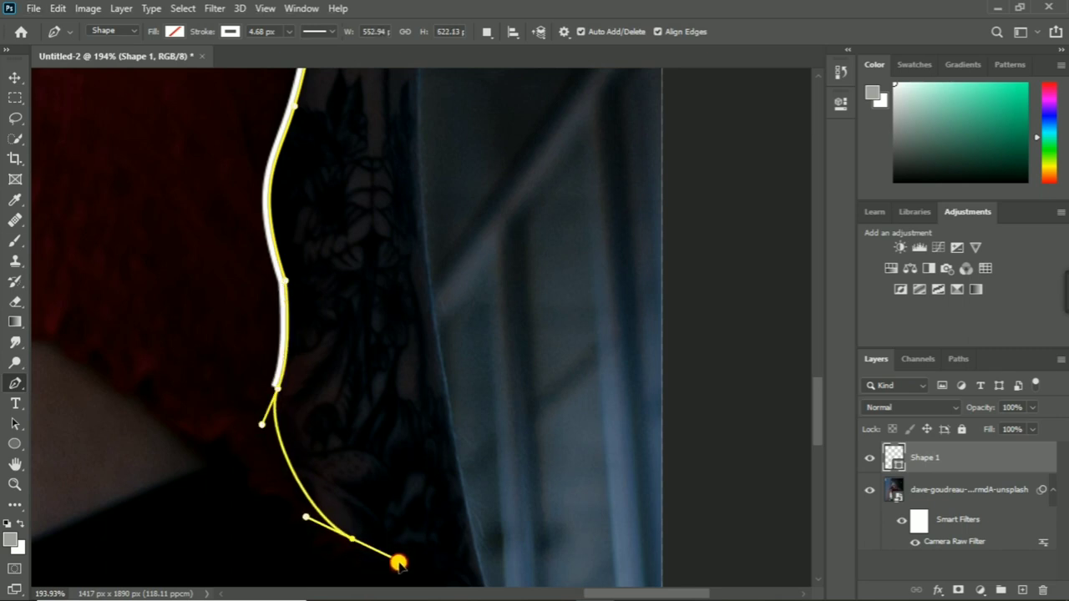
Place an anchor at the top's lower corner, undo the stray extra anchor, and zoom in
{"action": "left_click", "coordinate": [352, 540], "text": "alt"}
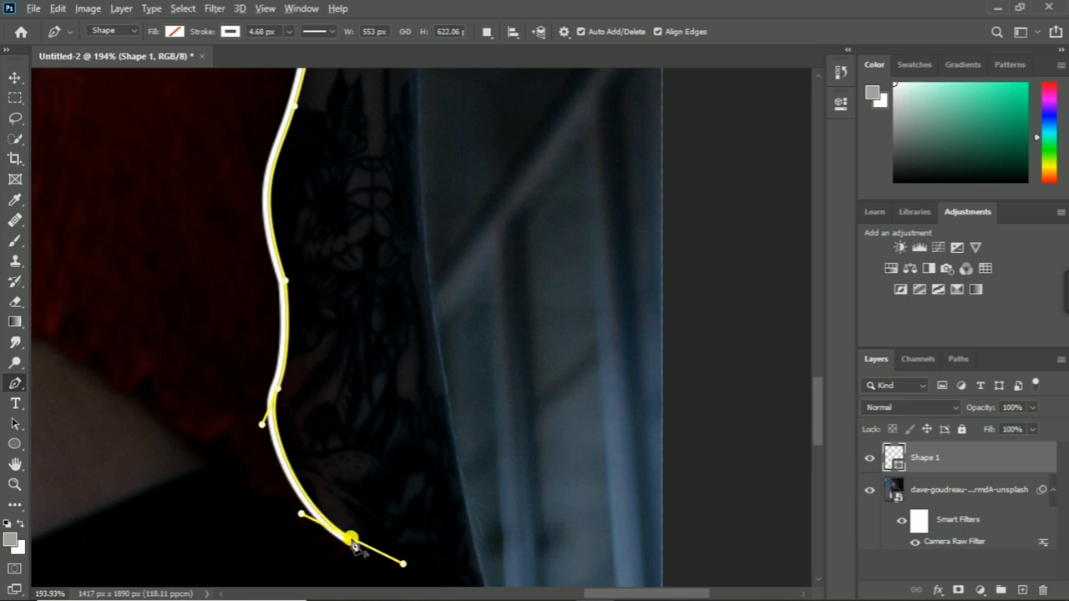
{"action": "mouse_move", "coordinate": [250, 485]}
{"action": "left_mouse_down"}
{"action": "mouse_move", "coordinate": [193, 391]}
{"action": "mouse_move", "coordinate": [127, 384]}
{"action": "left_mouse_up"}
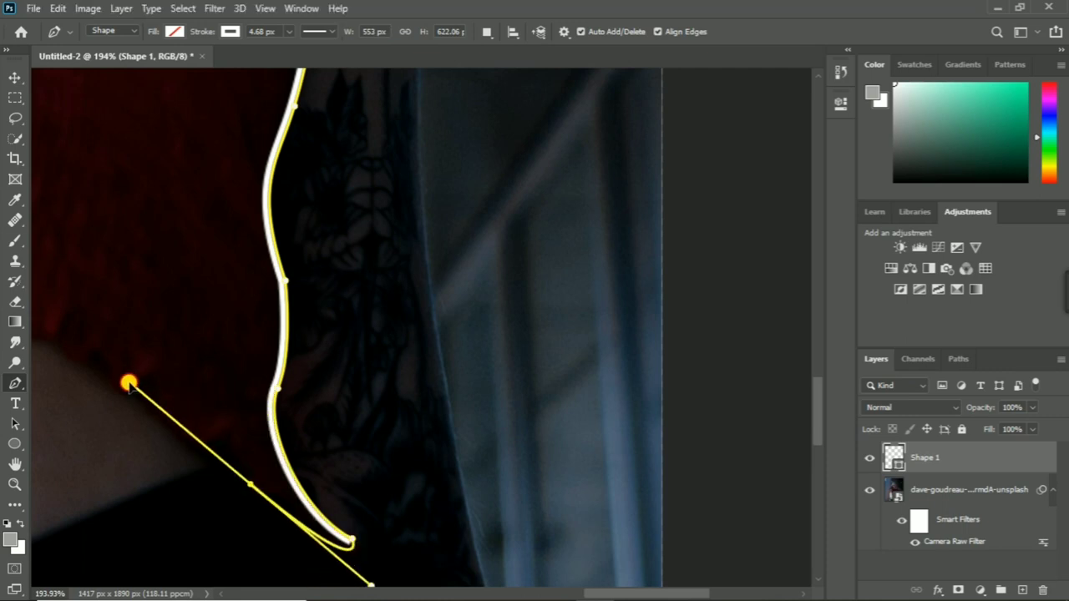
{"action": "left_click", "coordinate": [251, 484], "text": "alt"}
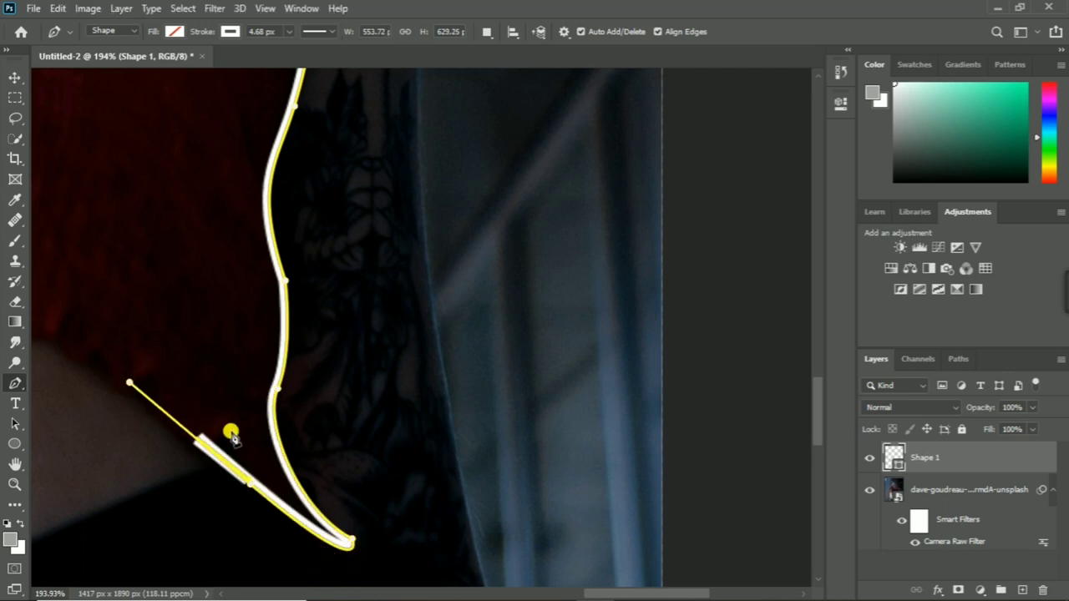
{"action": "key", "text": "ctrl+z"}
{"action": "key", "text": "ctrl+z"}
{"action": "key", "text": "ctrl+z"}
{"action": "scroll", "coordinate": [351, 562], "scroll_direction": "up", "scroll_amount": 3}
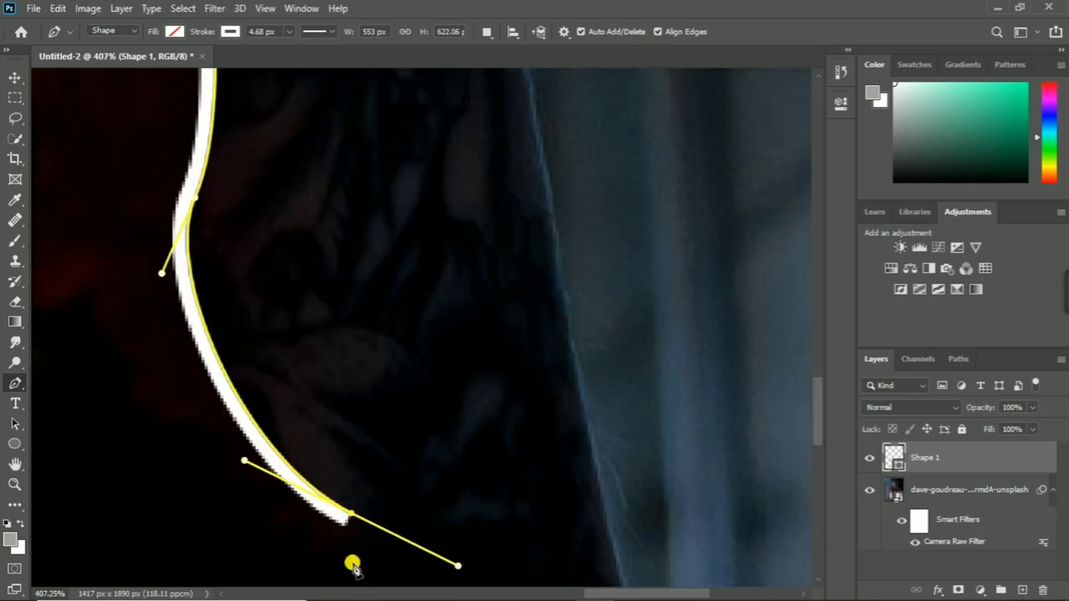
{"action": "scroll", "coordinate": [396, 359], "scroll_direction": "up", "scroll_amount": 2}
Thin the stroke to 0.37 px and start tracing the lace scallops, undoing an accidental looping point
{"action": "left_click", "coordinate": [288, 32]}
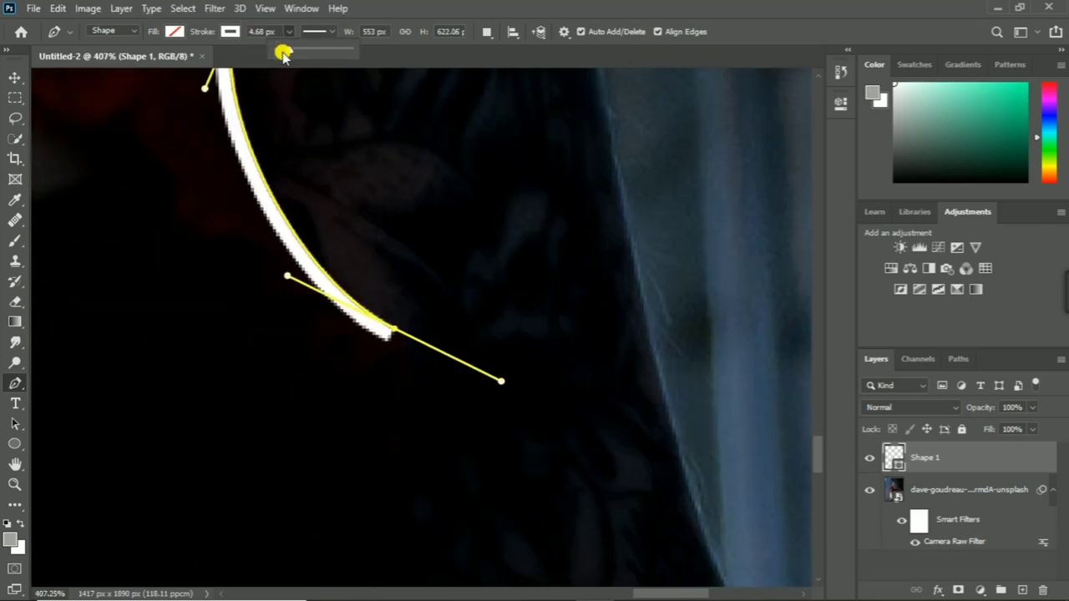
{"action": "left_click", "coordinate": [402, 350]}
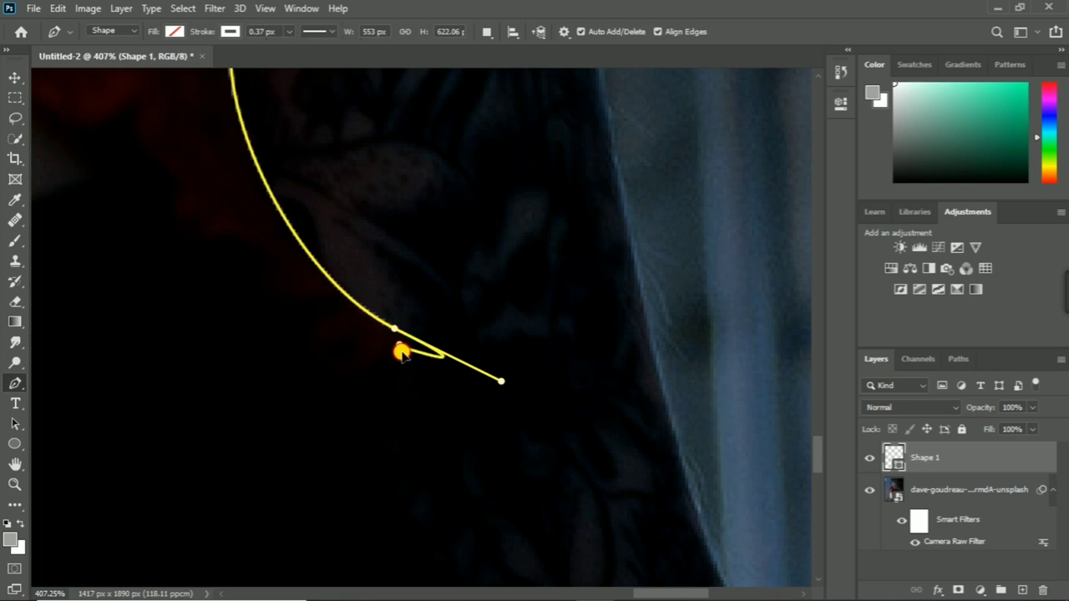
{"action": "key", "text": "ctrl+z"}
{"action": "left_click", "coordinate": [400, 350]}
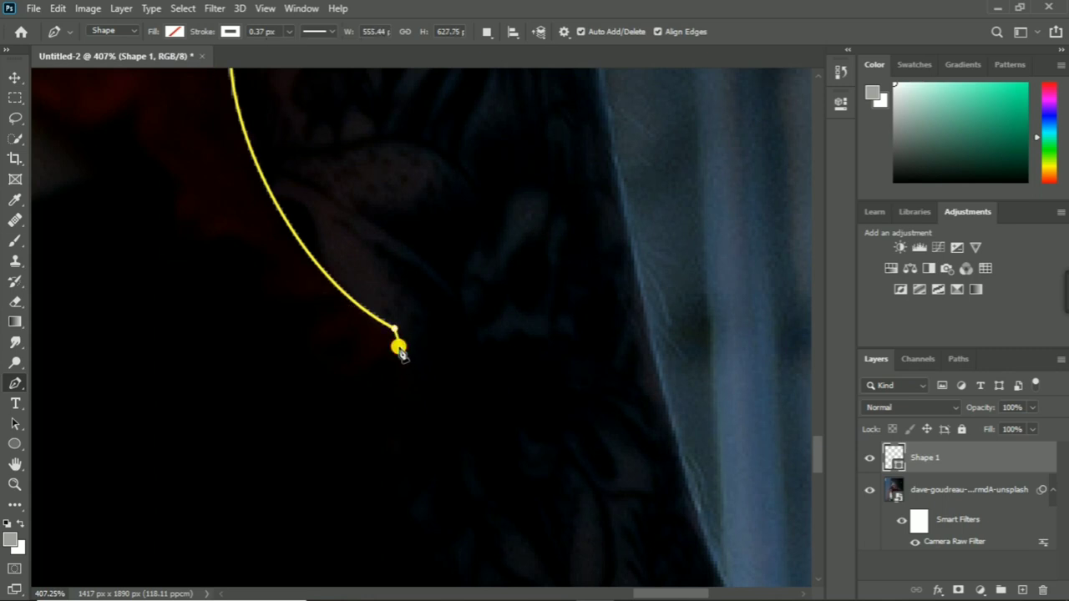
{"action": "left_click", "coordinate": [353, 375]}
{"action": "left_click", "coordinate": [351, 299]}
{"action": "left_click", "coordinate": [367, 332]}
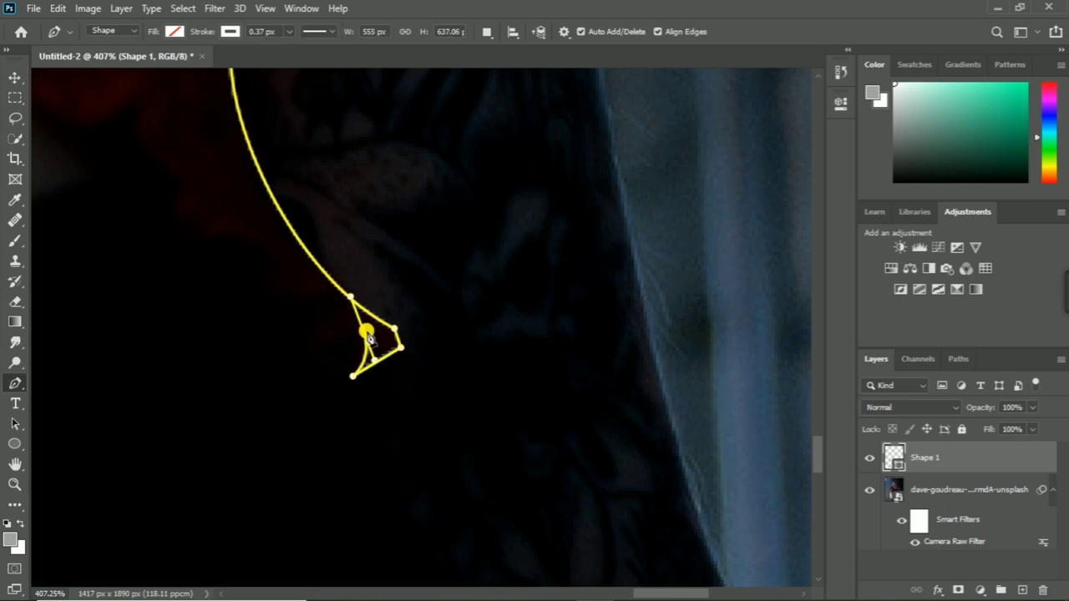
Trace the next lace scallops with curved and corner points up toward the shoulder
{"action": "left_click", "coordinate": [332, 331]}
{"action": "left_click", "coordinate": [317, 344]}
{"action": "left_click", "coordinate": [300, 359]}
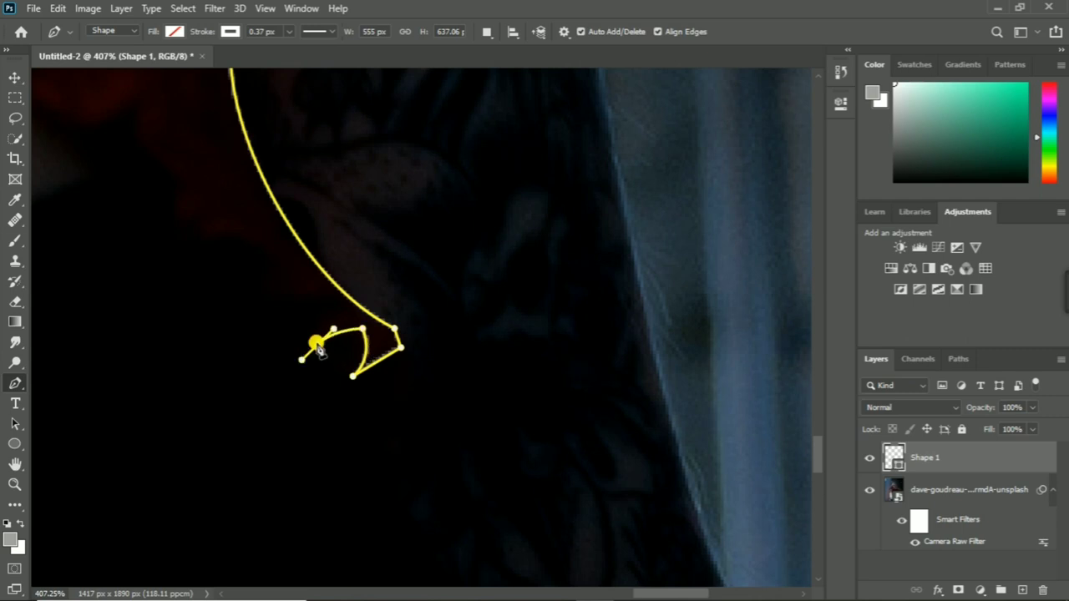
{"action": "left_click", "coordinate": [336, 309]}
{"action": "mouse_move", "coordinate": [283, 293]}
{"action": "left_mouse_down"}
{"action": "mouse_move", "coordinate": [239, 293]}
{"action": "mouse_move", "coordinate": [420, 358]}
{"action": "mouse_move", "coordinate": [283, 356]}
{"action": "left_mouse_up"}
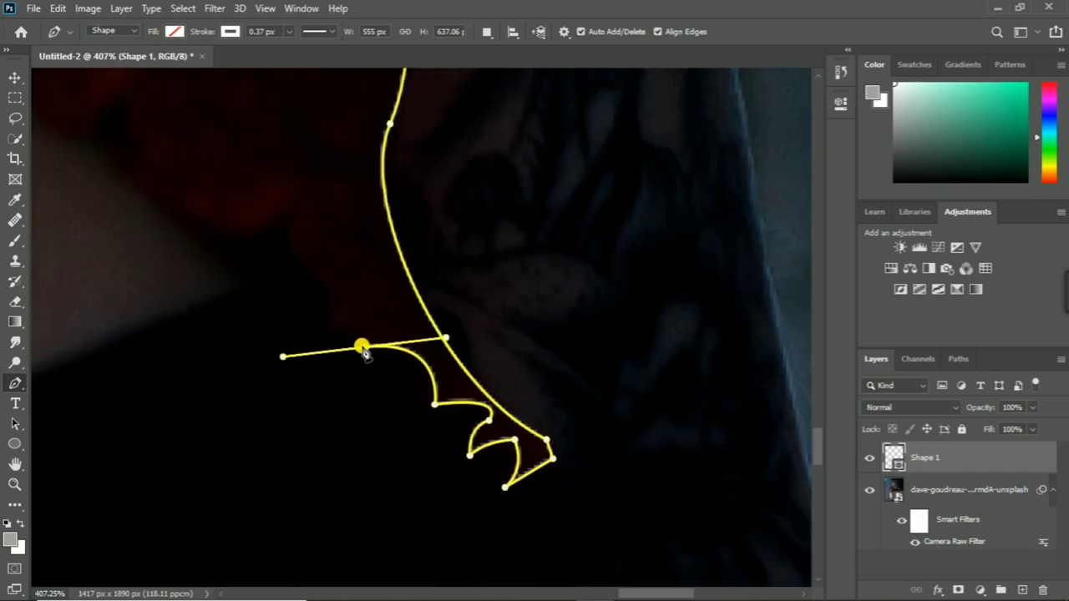
{"action": "left_click_drag", "start_coordinate": [332, 328], "coordinate": [309, 329]}
{"action": "left_click", "coordinate": [333, 328], "text": "alt"}
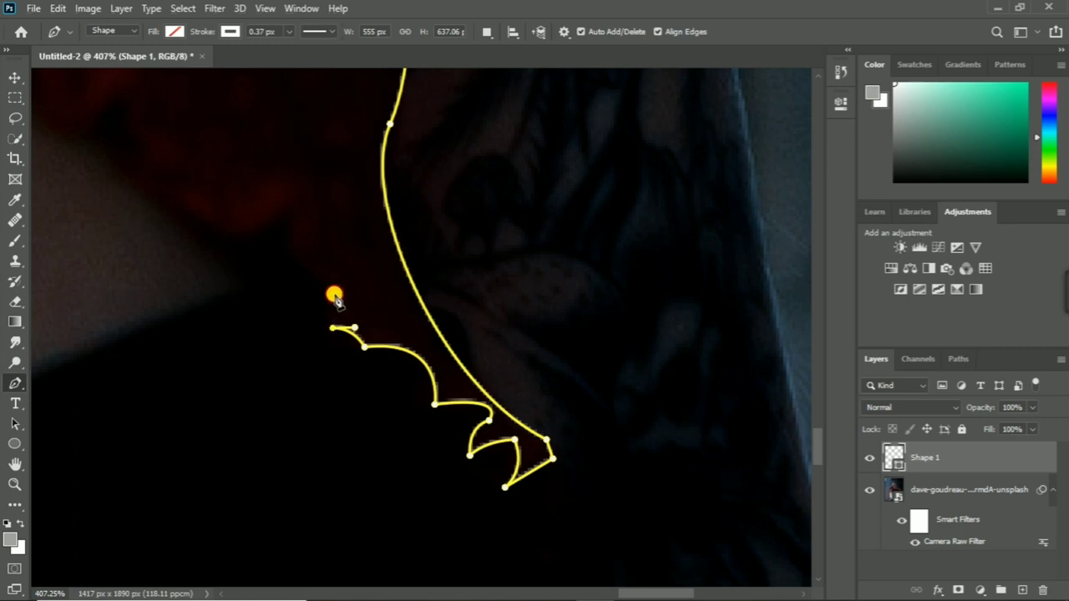
{"action": "left_click_drag", "start_coordinate": [337, 293], "coordinate": [304, 265]}
{"action": "mouse_move", "coordinate": [282, 224]}
{"action": "left_mouse_down"}
{"action": "mouse_move", "coordinate": [299, 202]}
{"action": "mouse_move", "coordinate": [170, 215]}
{"action": "mouse_move", "coordinate": [350, 349]}
{"action": "mouse_move", "coordinate": [348, 322]}
{"action": "left_mouse_up"}
Extend the lace outline with curved anchors, making sharp corners between scallops
{"action": "left_click_drag", "start_coordinate": [266, 294], "coordinate": [225, 225]}
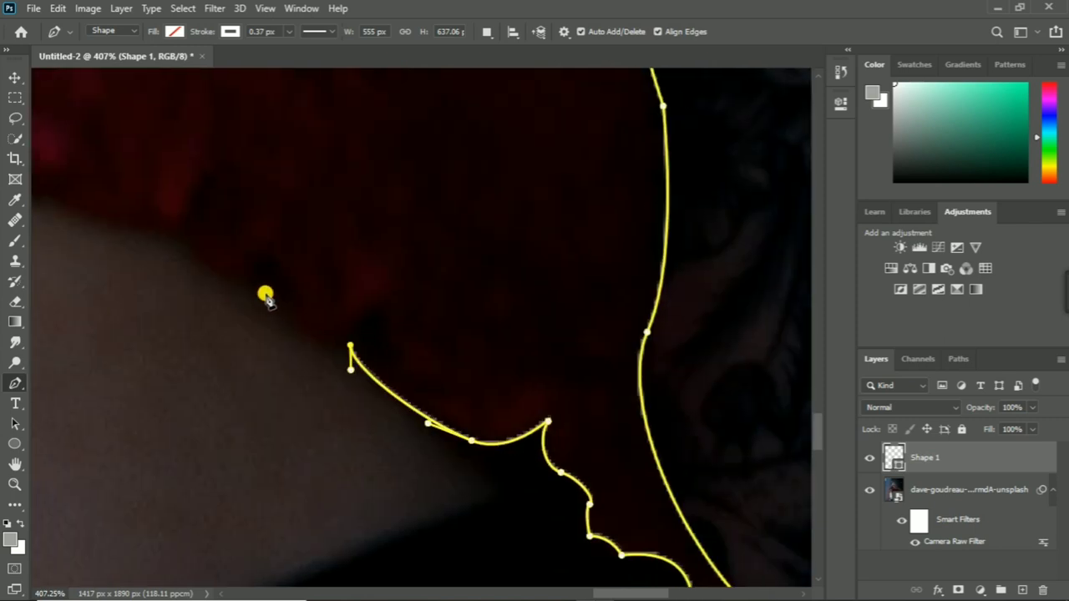
{"action": "mouse_move", "coordinate": [207, 289]}
{"action": "left_mouse_down"}
{"action": "mouse_move", "coordinate": [290, 430]}
{"action": "mouse_move", "coordinate": [322, 377]}
{"action": "left_mouse_up"}
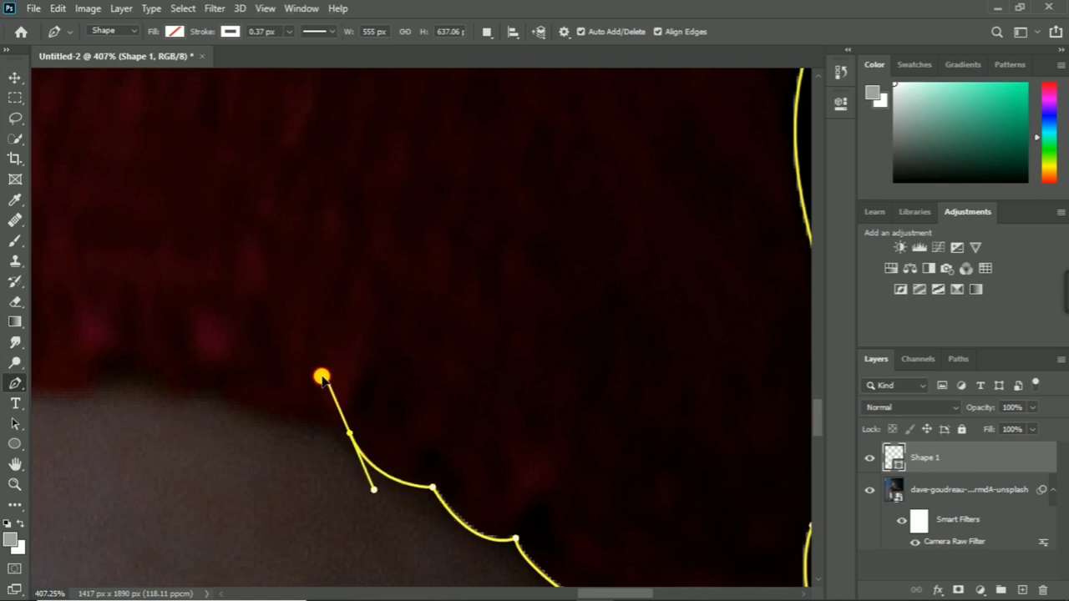
{"action": "left_click", "coordinate": [350, 435], "text": "alt"}
{"action": "left_click_drag", "start_coordinate": [215, 391], "coordinate": [178, 351]}
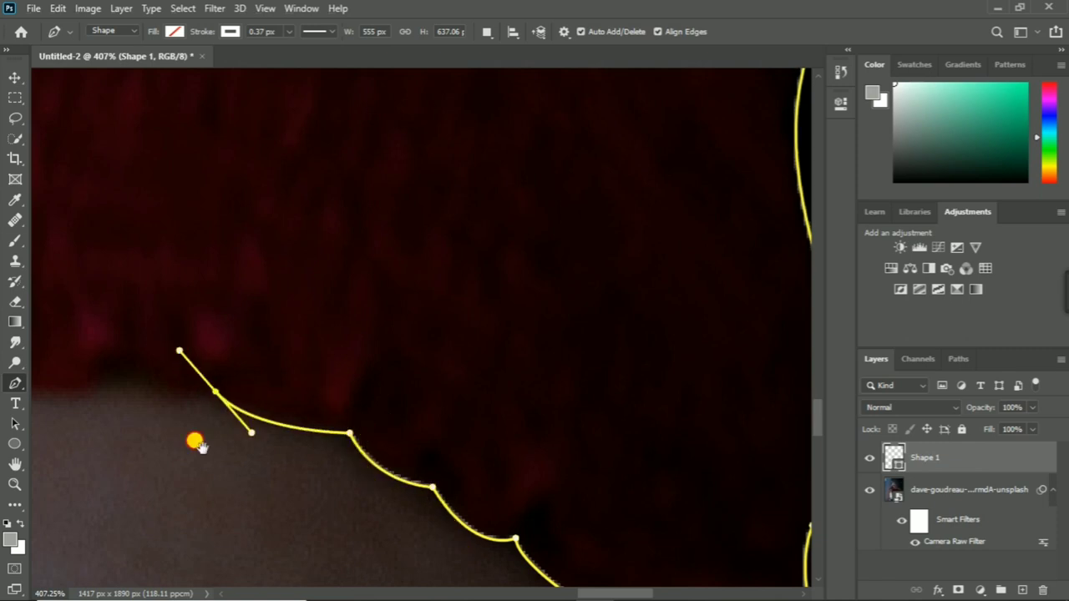
{"action": "left_click_drag", "start_coordinate": [196, 441], "coordinate": [390, 479]}
{"action": "left_click", "coordinate": [410, 435], "text": "alt"}
Trace the next scallops along the edge, undoing and re-placing one misplaced anchor
{"action": "left_click_drag", "start_coordinate": [320, 401], "coordinate": [273, 340]}
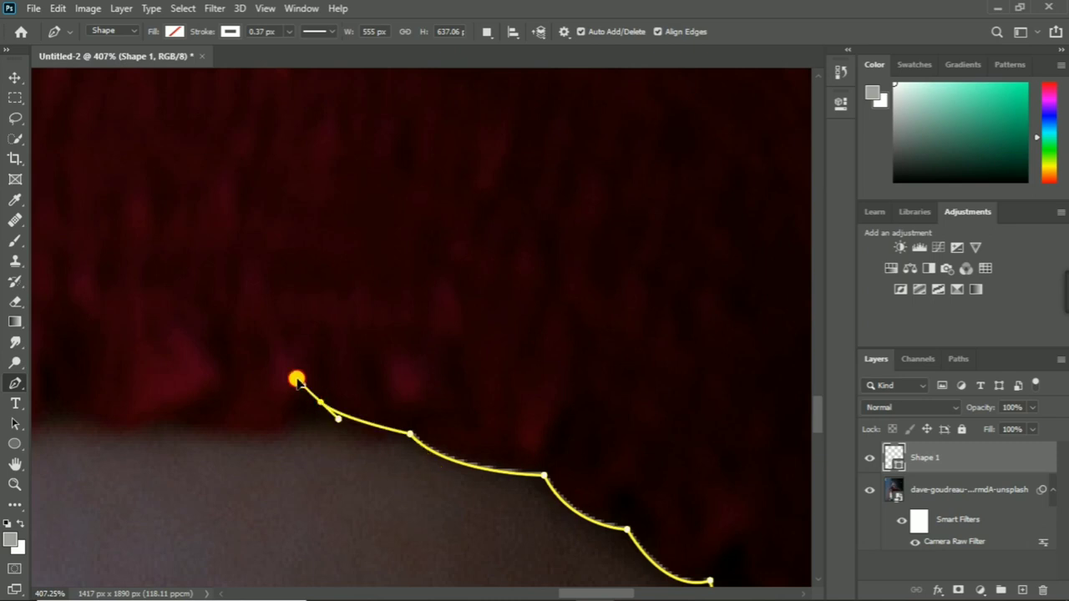
{"action": "left_click_drag", "start_coordinate": [330, 466], "coordinate": [539, 505]}
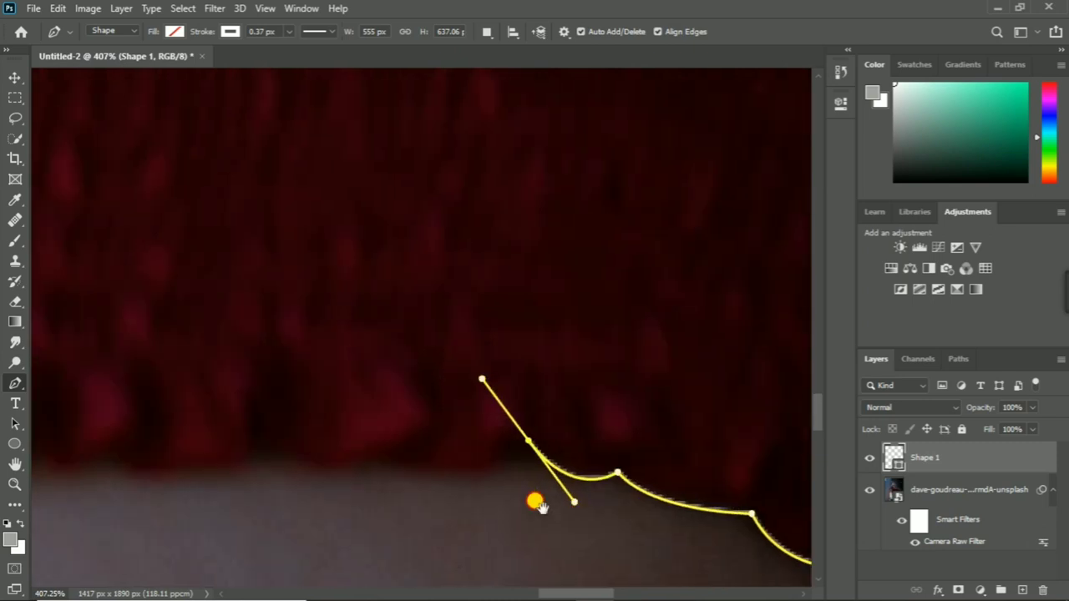
{"action": "left_click", "coordinate": [528, 440], "text": "alt"}
{"action": "left_click_drag", "start_coordinate": [375, 459], "coordinate": [257, 428]}
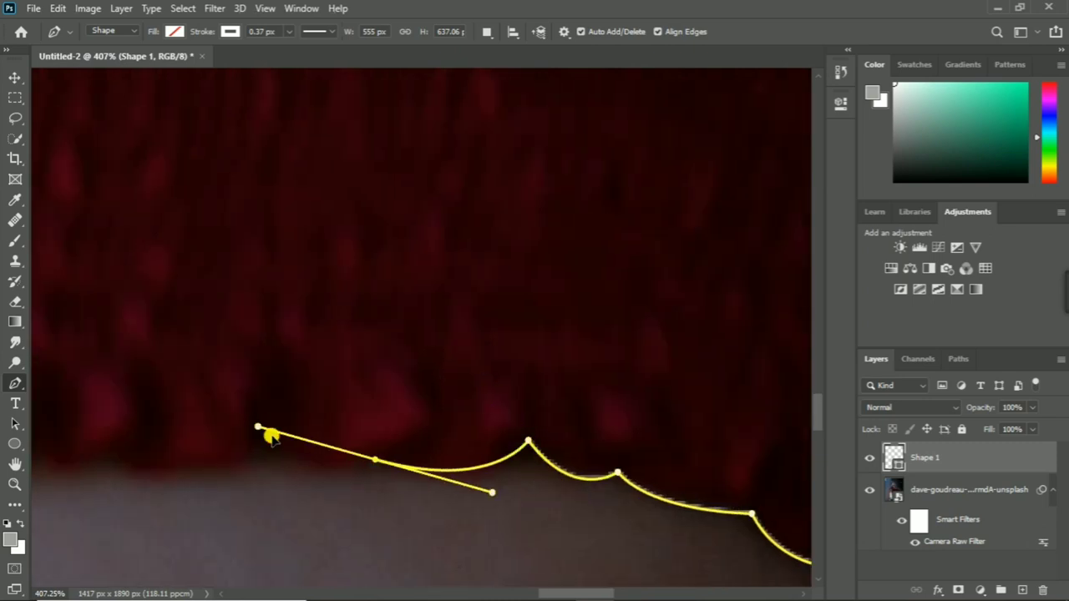
{"action": "key", "text": "ctrl+z"}
{"action": "left_click_drag", "start_coordinate": [492, 466], "coordinate": [471, 509]}
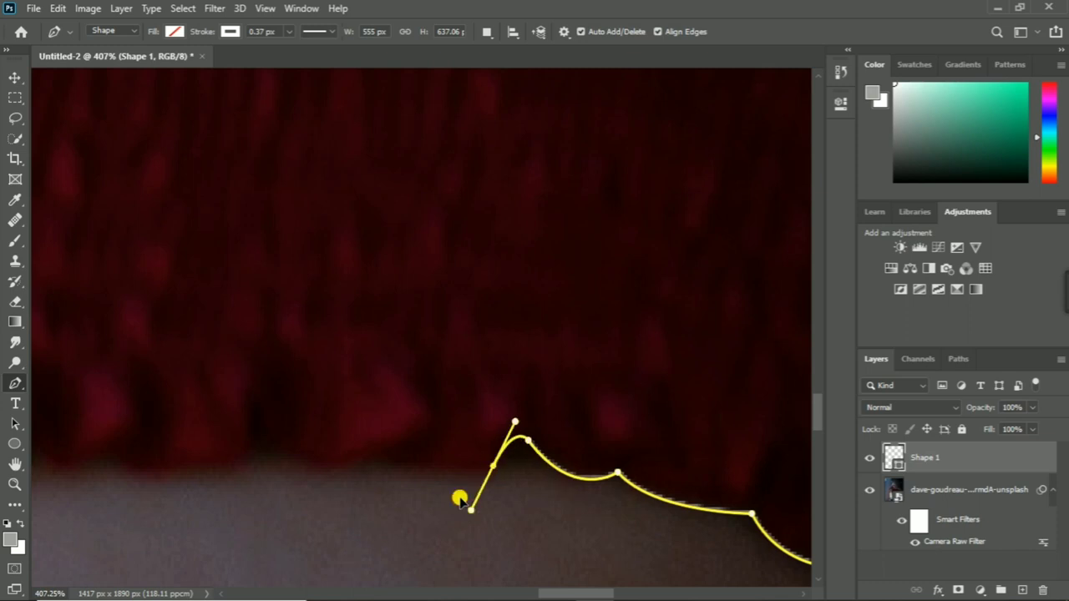
Curve the path up into a tall peak and back down, ending on a corner
{"action": "left_click_drag", "start_coordinate": [377, 455], "coordinate": [360, 436]}
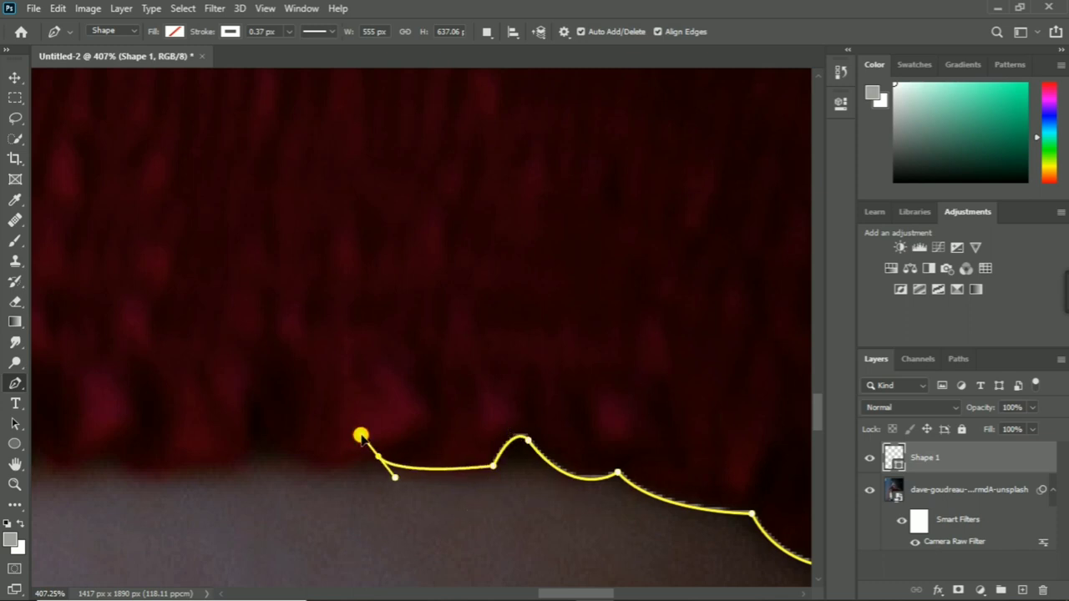
{"action": "mouse_move", "coordinate": [288, 479]}
{"action": "left_mouse_down"}
{"action": "mouse_move", "coordinate": [491, 493]}
{"action": "mouse_move", "coordinate": [508, 473]}
{"action": "left_mouse_up"}
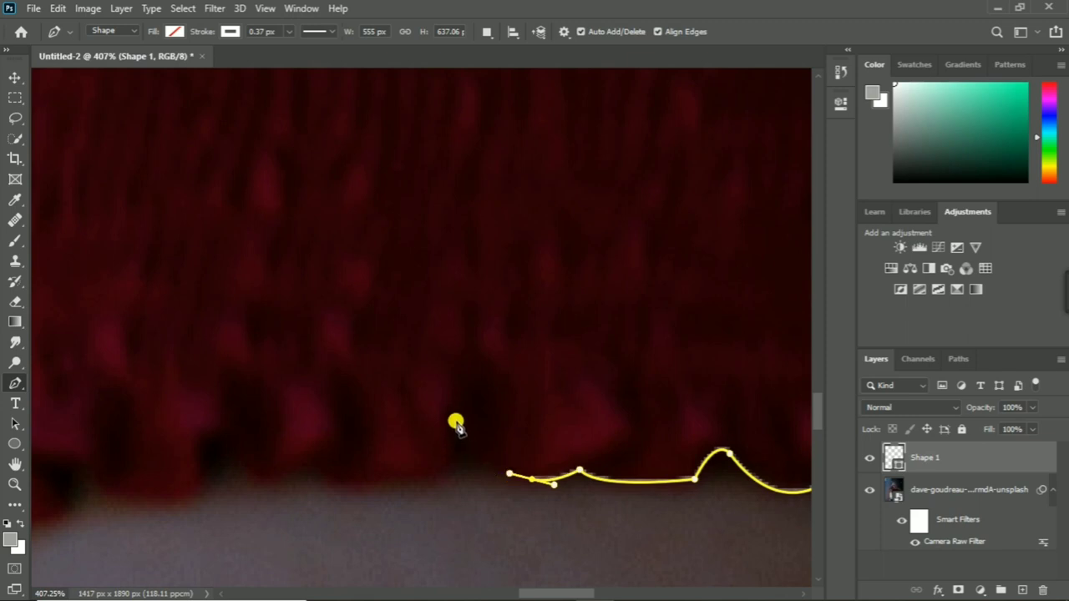
{"action": "left_click_drag", "start_coordinate": [458, 407], "coordinate": [443, 344]}
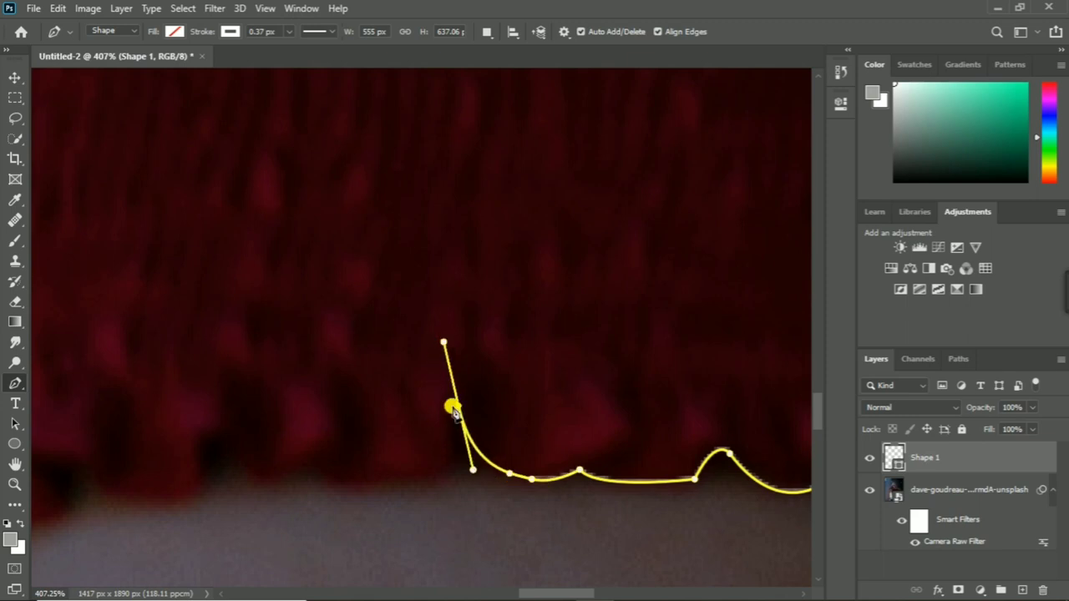
{"action": "mouse_move", "coordinate": [453, 411]}
{"action": "left_mouse_down"}
{"action": "mouse_move", "coordinate": [453, 465]}
{"action": "mouse_move", "coordinate": [471, 497]}
{"action": "left_mouse_up"}
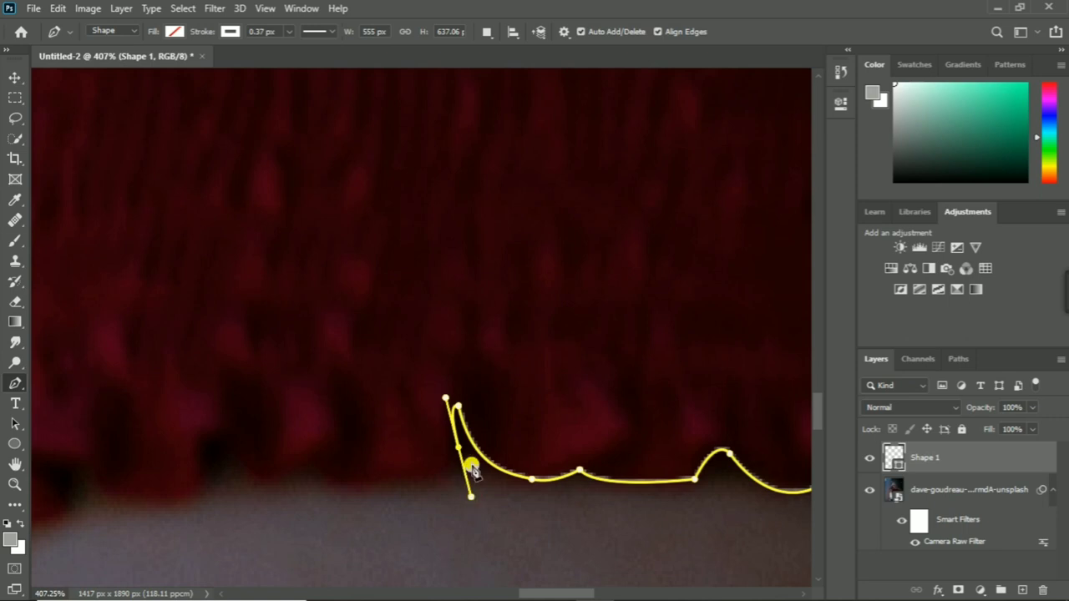
{"action": "left_click_drag", "start_coordinate": [388, 479], "coordinate": [314, 475]}
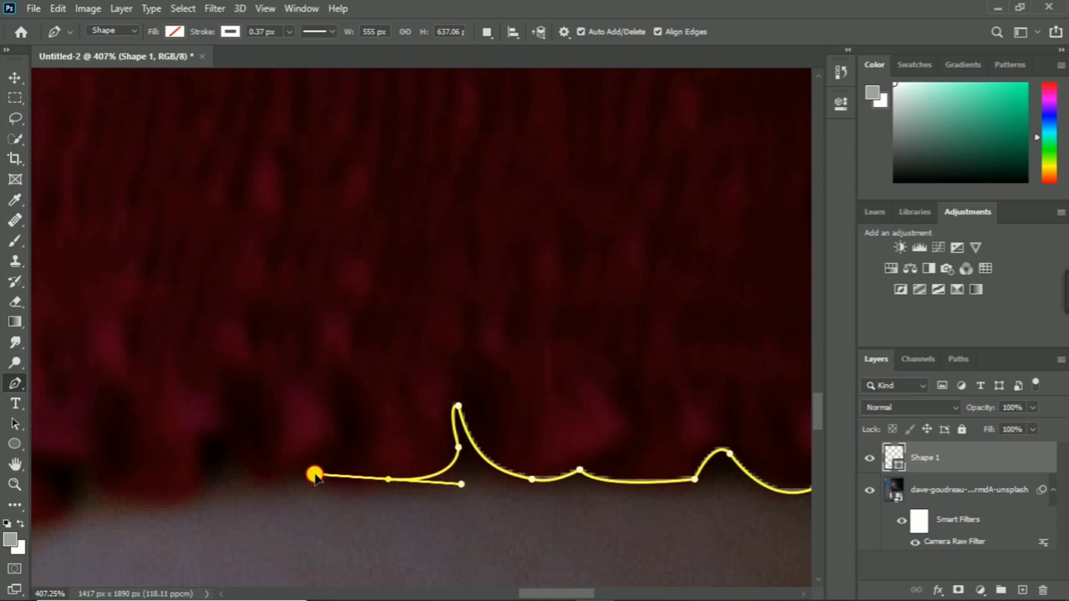
{"action": "key", "text": "alt"}
Continue the outline leftward with independently curved anchors up to the next peak
{"action": "left_click", "coordinate": [387, 479], "text": "alt"}
{"action": "mouse_move", "coordinate": [321, 459]}
{"action": "left_mouse_down"}
{"action": "mouse_move", "coordinate": [320, 410]}
{"action": "mouse_move", "coordinate": [325, 423]}
{"action": "left_mouse_up"}
{"action": "left_click_drag", "start_coordinate": [322, 463], "coordinate": [242, 521]}
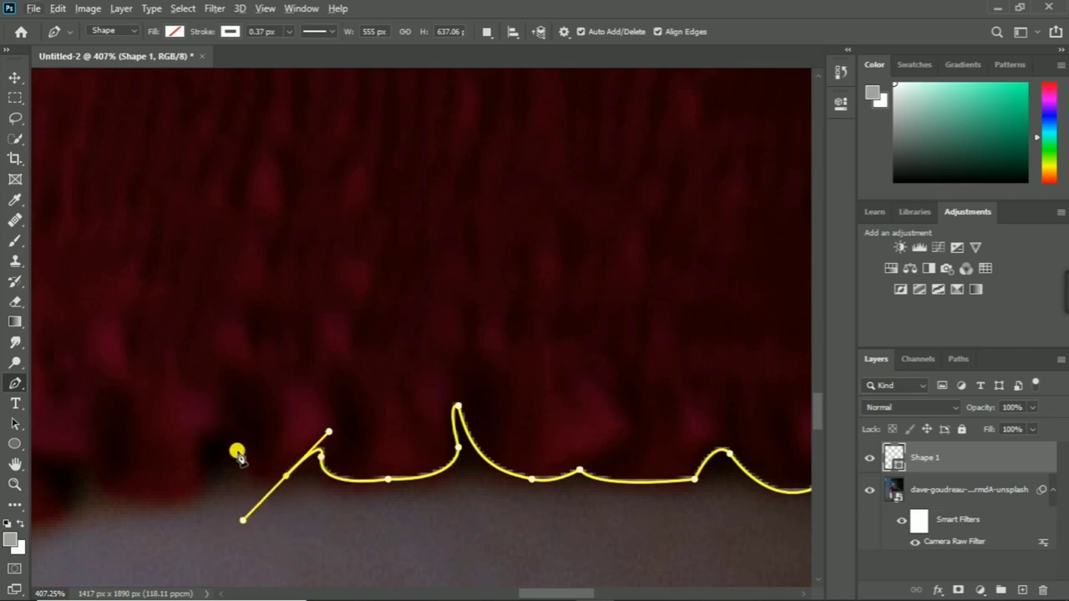
{"action": "mouse_move", "coordinate": [236, 448]}
{"action": "left_mouse_down"}
{"action": "mouse_move", "coordinate": [221, 437]}
{"action": "mouse_move", "coordinate": [200, 511]}
{"action": "left_mouse_up"}
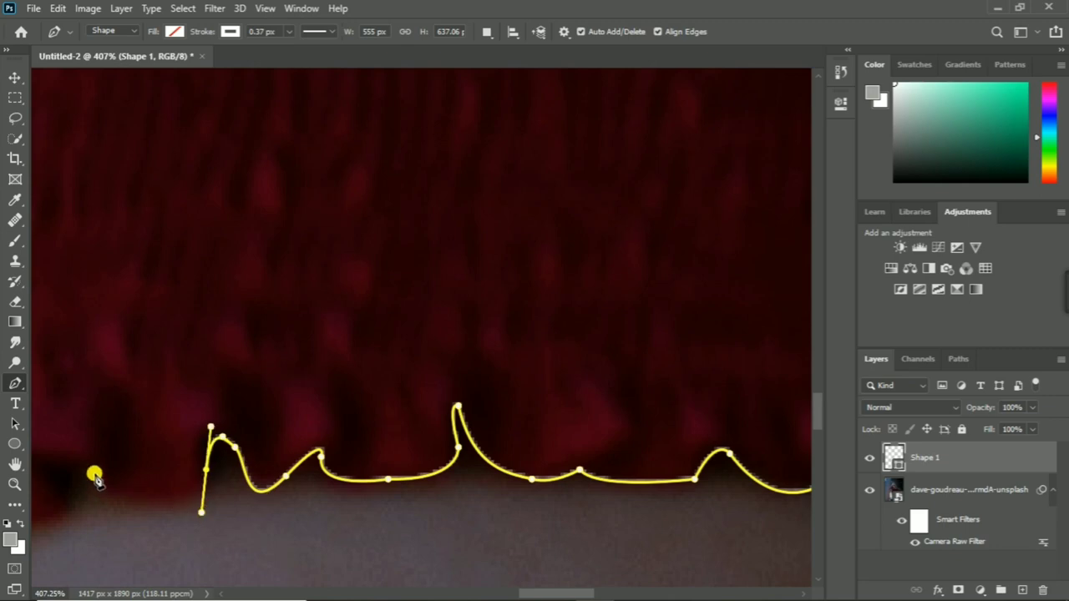
{"action": "left_click_drag", "start_coordinate": [94, 470], "coordinate": [85, 439]}
{"action": "mouse_move", "coordinate": [138, 553]}
{"action": "left_mouse_down"}
{"action": "mouse_move", "coordinate": [432, 382]}
{"action": "mouse_move", "coordinate": [637, 301]}
{"action": "mouse_move", "coordinate": [549, 376]}
{"action": "left_mouse_up"}
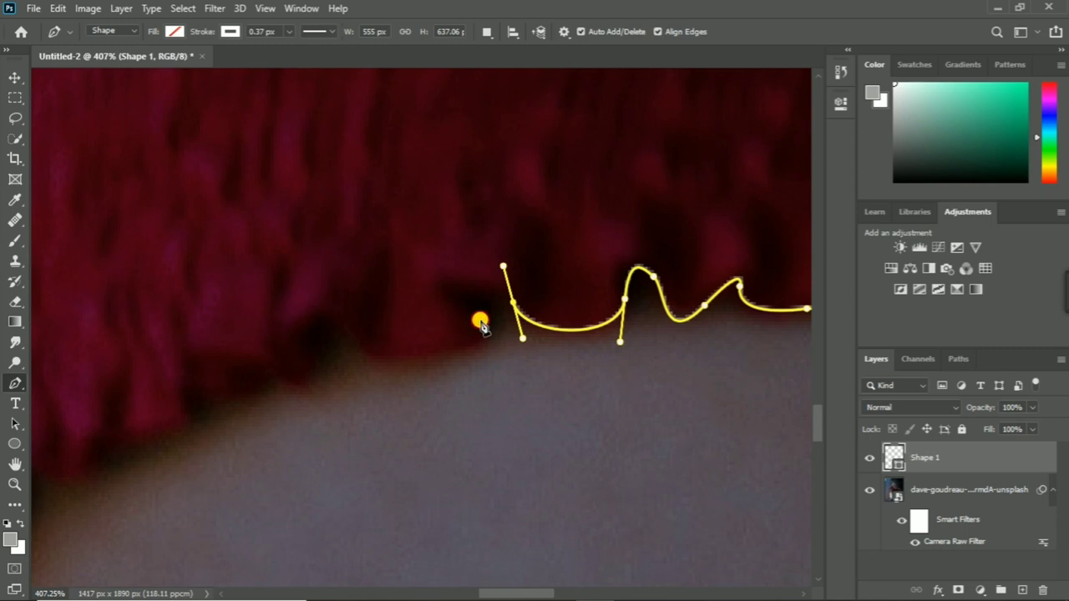
Trace the looping curves of the ruffle, breaking the curve at corner anchors
{"action": "mouse_move", "coordinate": [480, 322]}
{"action": "left_mouse_down"}
{"action": "mouse_move", "coordinate": [573, 392]}
{"action": "mouse_move", "coordinate": [583, 365]}
{"action": "left_mouse_up"}
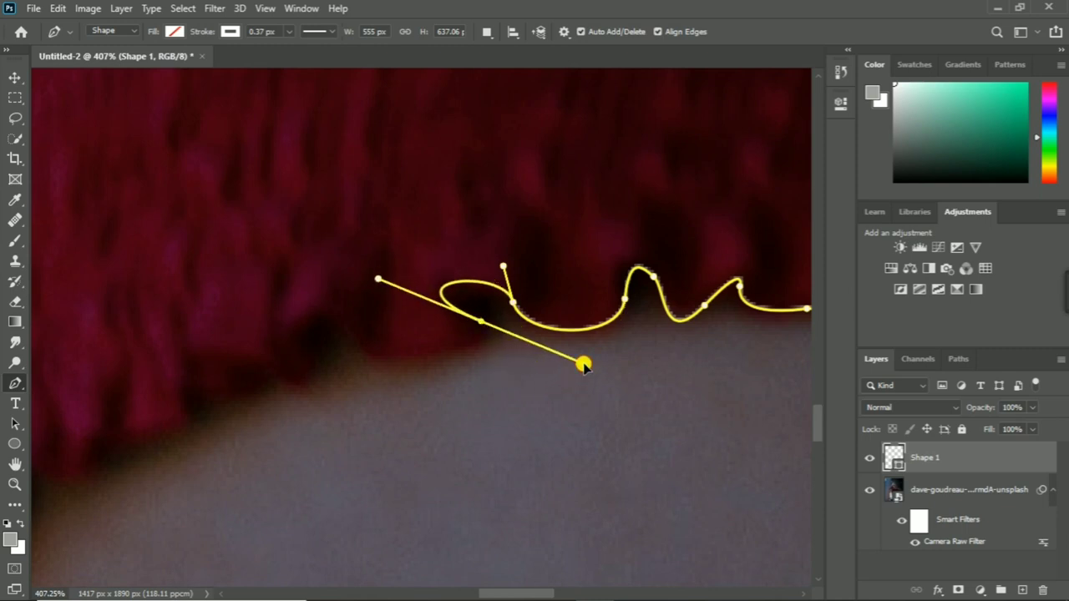
{"action": "left_click", "coordinate": [481, 321], "text": "alt"}
{"action": "left_click_drag", "start_coordinate": [423, 353], "coordinate": [315, 366]}
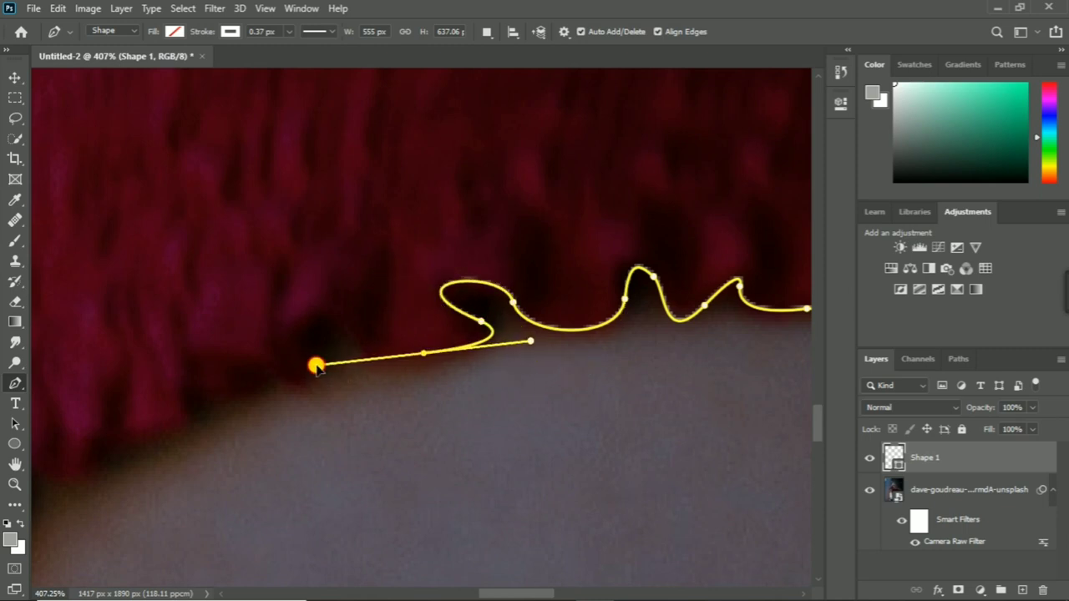
{"action": "mouse_move", "coordinate": [345, 333]}
{"action": "left_mouse_down"}
{"action": "mouse_move", "coordinate": [331, 306]}
{"action": "mouse_move", "coordinate": [348, 332]}
{"action": "mouse_move", "coordinate": [425, 358]}
{"action": "mouse_move", "coordinate": [348, 329]}
{"action": "mouse_move", "coordinate": [322, 284]}
{"action": "mouse_move", "coordinate": [338, 297]}
{"action": "left_mouse_up"}
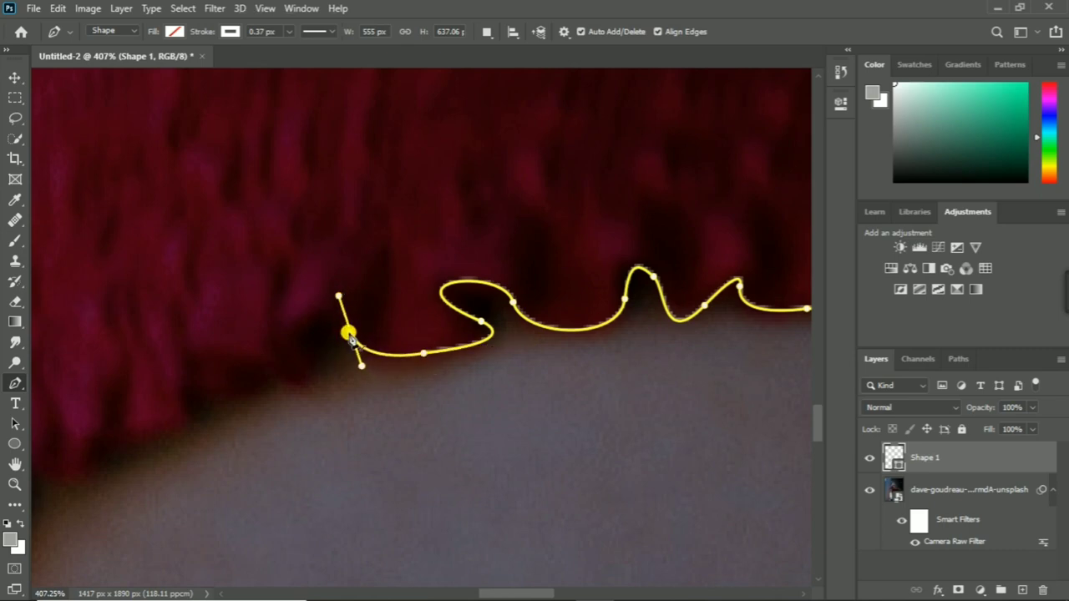
{"action": "mouse_move", "coordinate": [311, 362]}
{"action": "left_mouse_down"}
{"action": "mouse_move", "coordinate": [322, 429]}
{"action": "mouse_move", "coordinate": [444, 456]}
{"action": "left_mouse_up"}
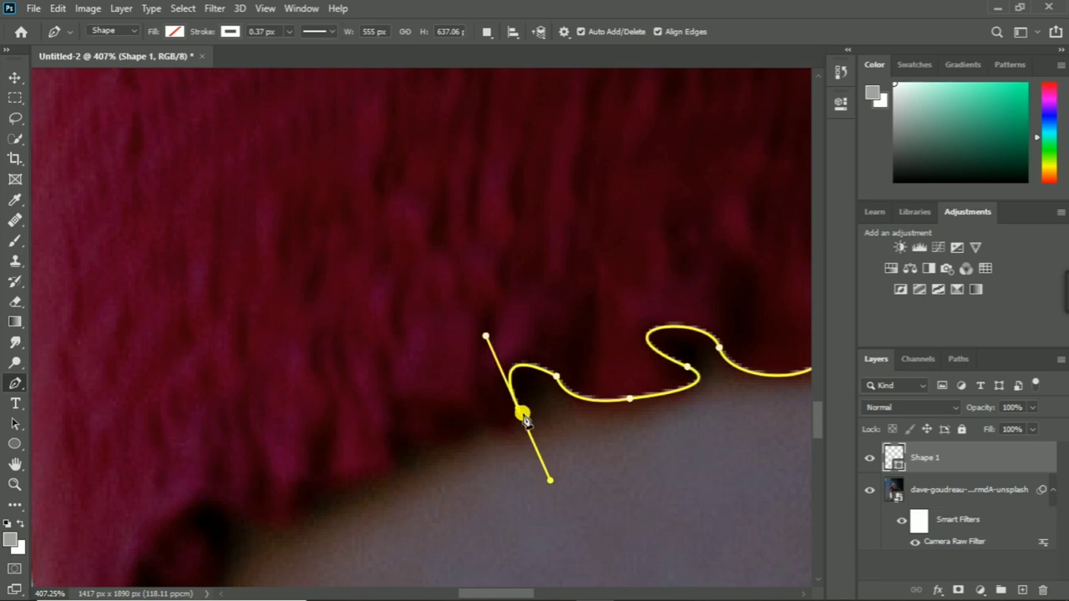
{"action": "left_click_drag", "start_coordinate": [479, 421], "coordinate": [438, 390]}
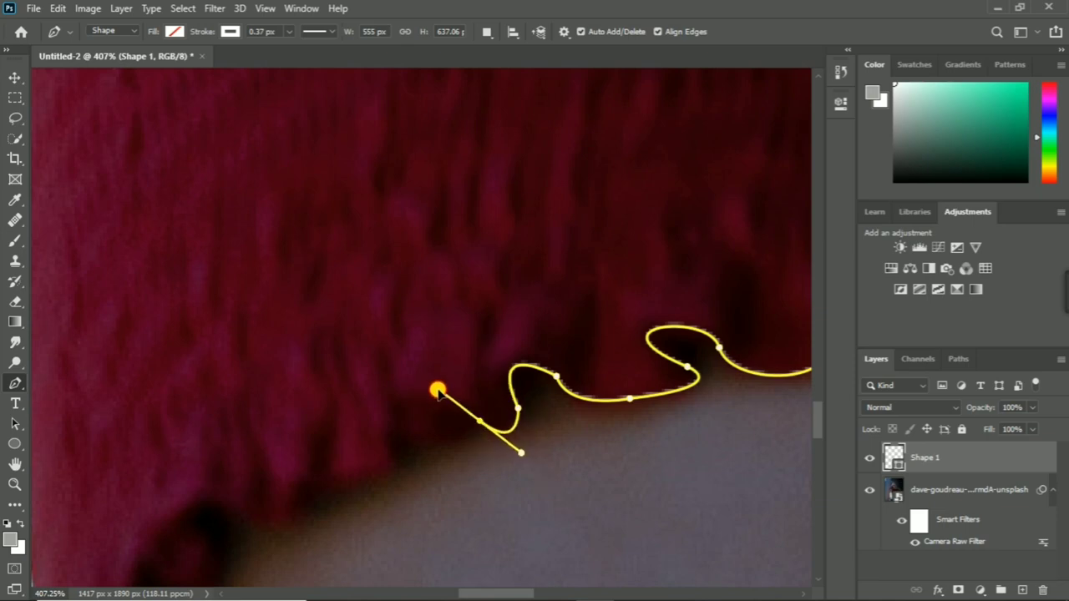
{"action": "left_click", "coordinate": [477, 421]}
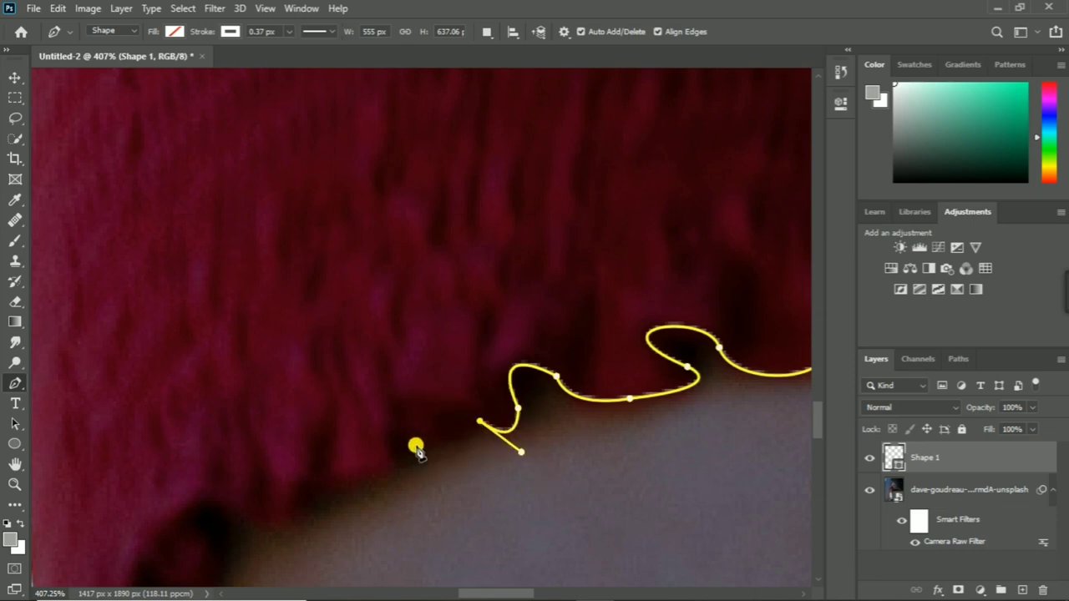
Extend the outline down-left along the fabric, replacing one misplaced anchor
{"action": "left_click_drag", "start_coordinate": [416, 451], "coordinate": [371, 426]}
{"action": "scroll", "coordinate": [418, 448], "scroll_direction": "down", "scroll_amount": 2}
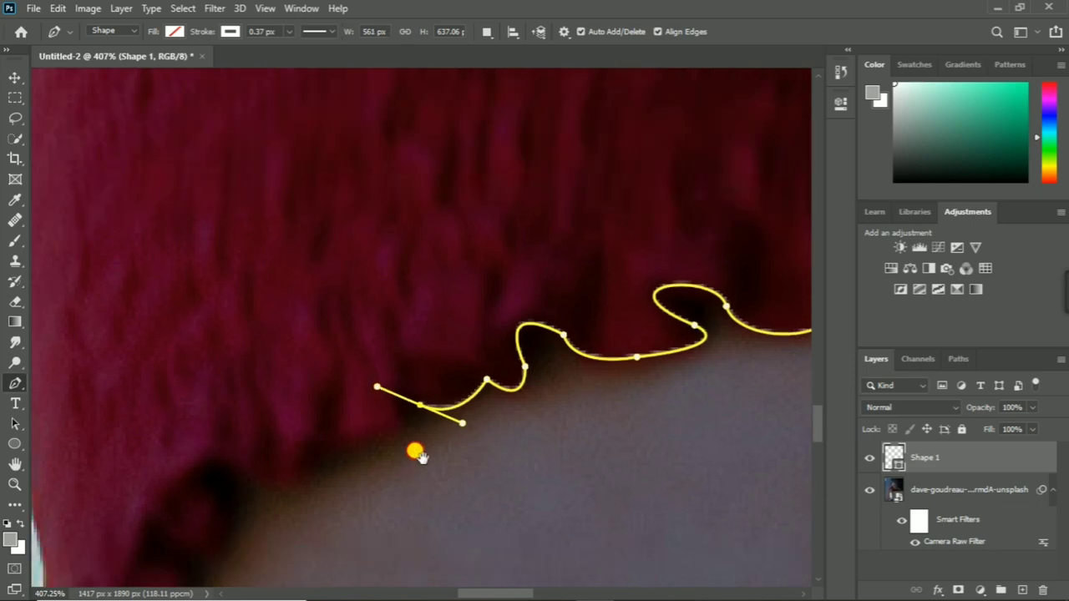
{"action": "left_click", "coordinate": [419, 399]}
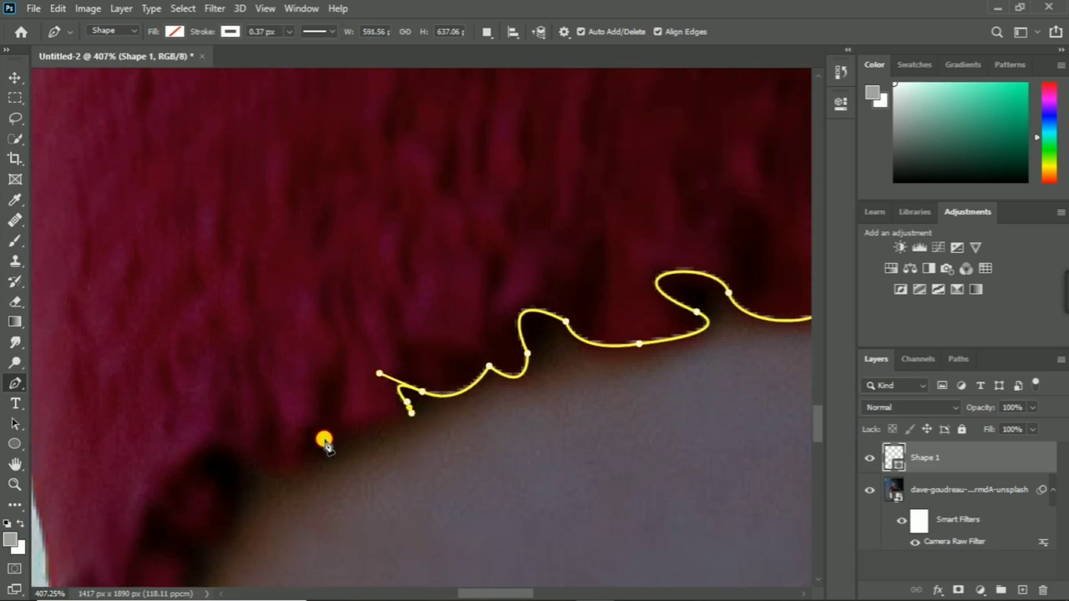
{"action": "mouse_move", "coordinate": [323, 438]}
{"action": "left_mouse_down"}
{"action": "mouse_move", "coordinate": [293, 435]}
{"action": "mouse_move", "coordinate": [276, 469]}
{"action": "left_mouse_up"}
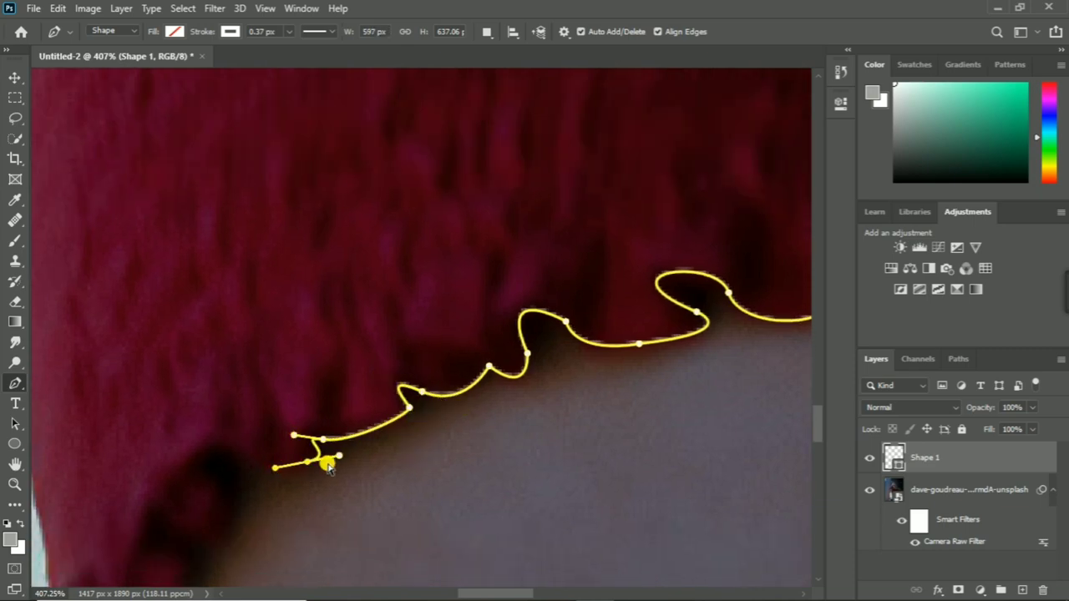
{"action": "key", "text": "ctrl+z"}
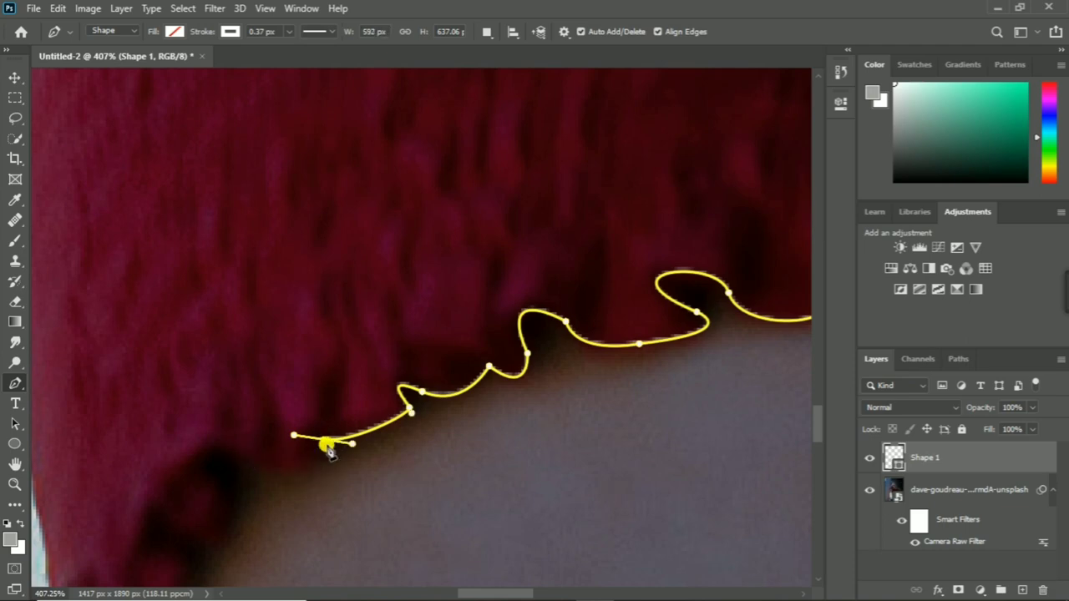
{"action": "left_click_drag", "start_coordinate": [253, 455], "coordinate": [193, 389]}
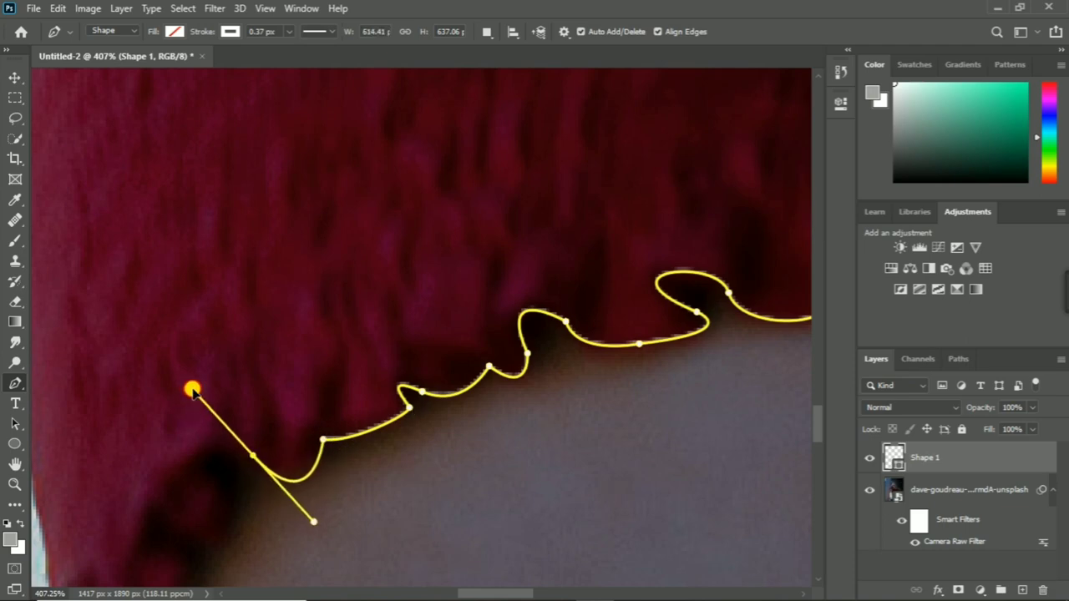
Redraw the curve into the shadowed fabric fold after undoing a badly placed anchor
{"action": "left_click_drag", "start_coordinate": [228, 489], "coordinate": [270, 360]}
{"action": "left_click", "coordinate": [271, 368]}
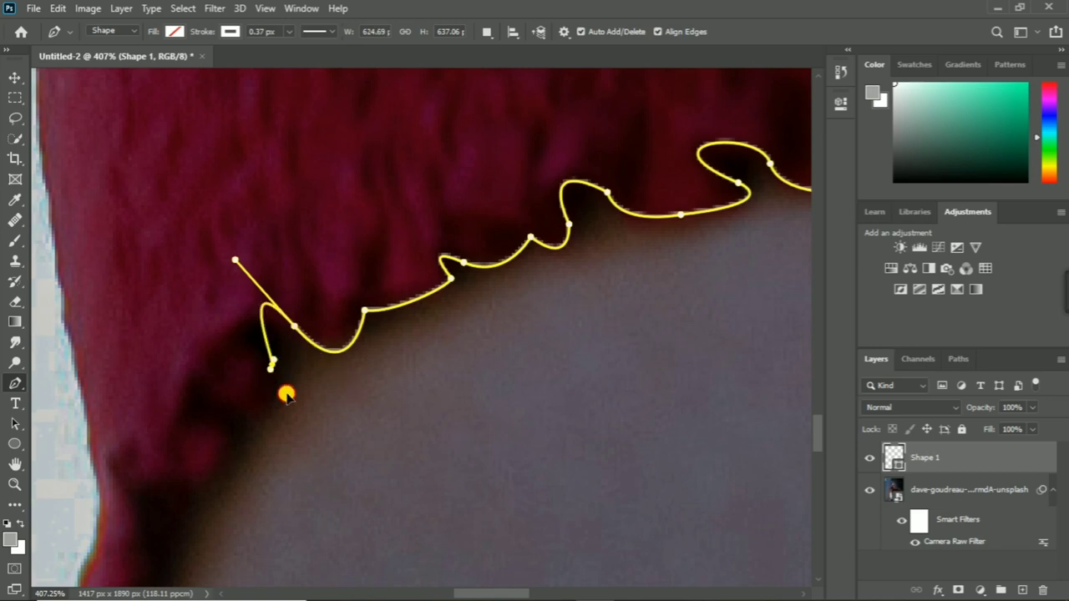
{"action": "key", "text": "ctrl+z"}
{"action": "left_click", "coordinate": [293, 325], "text": "alt"}
{"action": "mouse_move", "coordinate": [272, 364]}
{"action": "left_mouse_down"}
{"action": "mouse_move", "coordinate": [304, 383]}
{"action": "mouse_move", "coordinate": [342, 434]}
{"action": "mouse_move", "coordinate": [489, 348]}
{"action": "left_mouse_up"}
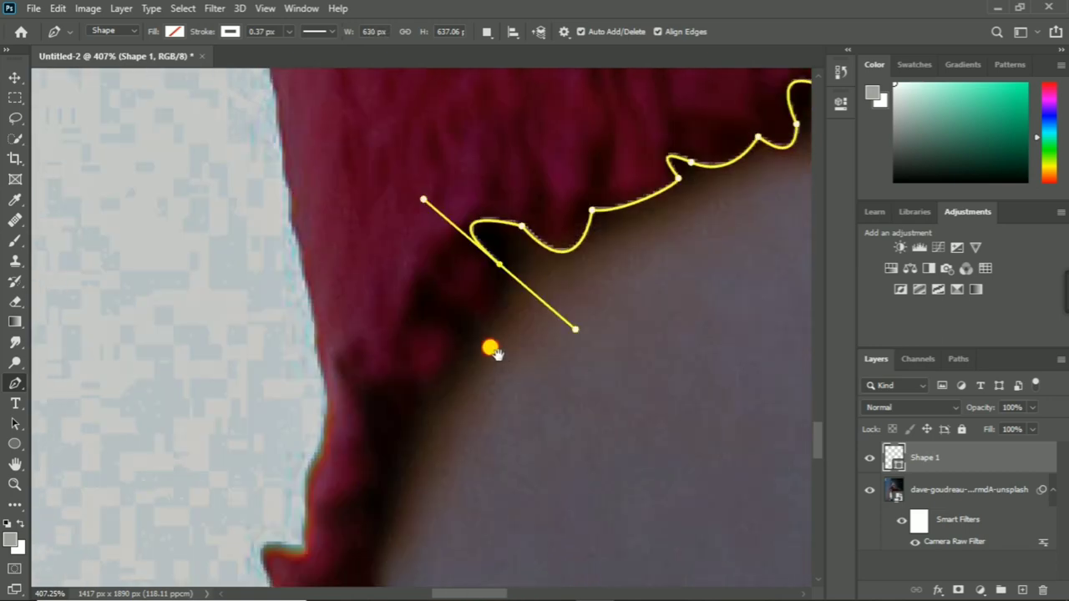
{"action": "left_click", "coordinate": [499, 266], "text": "alt"}
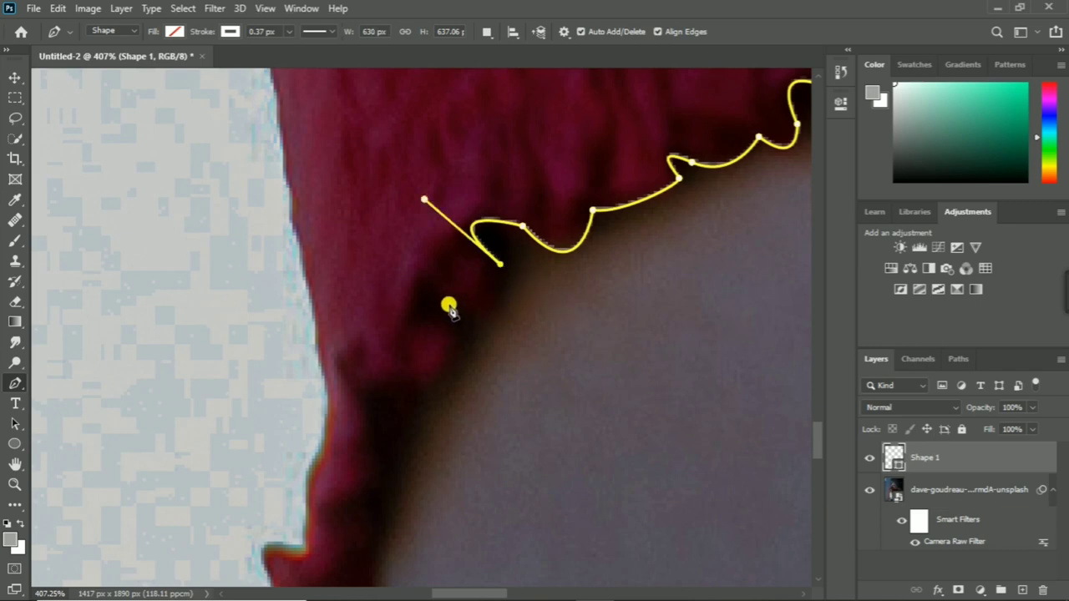
Run the outline down the fold where fabric meets skin, curving toward the shoulder
{"action": "left_click_drag", "start_coordinate": [449, 302], "coordinate": [389, 244]}
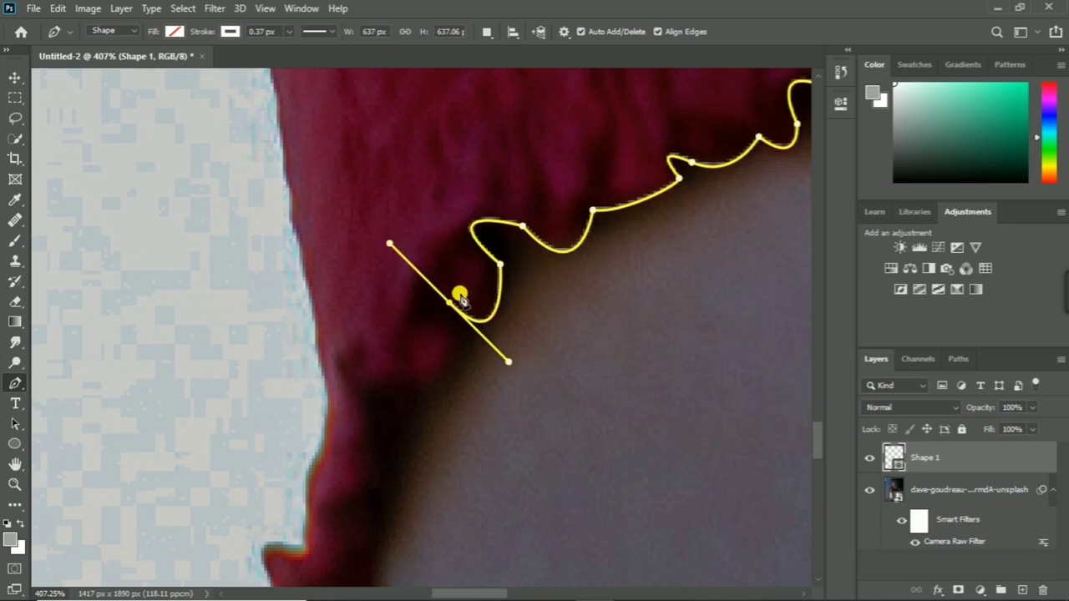
{"action": "left_click_drag", "start_coordinate": [439, 318], "coordinate": [467, 342]}
{"action": "left_click_drag", "start_coordinate": [447, 383], "coordinate": [417, 419]}
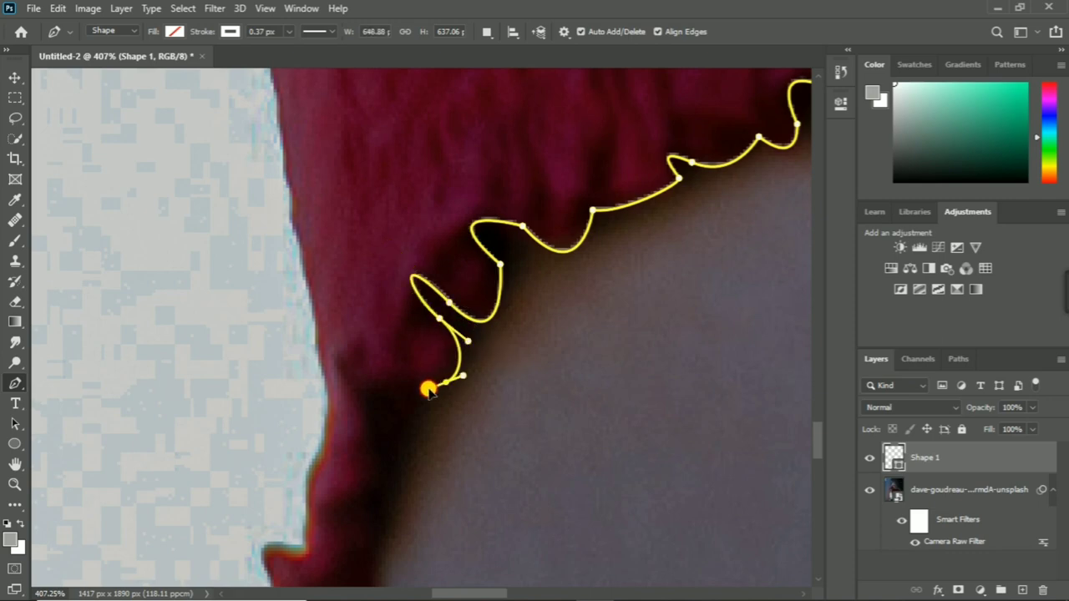
{"action": "left_click", "coordinate": [368, 384]}
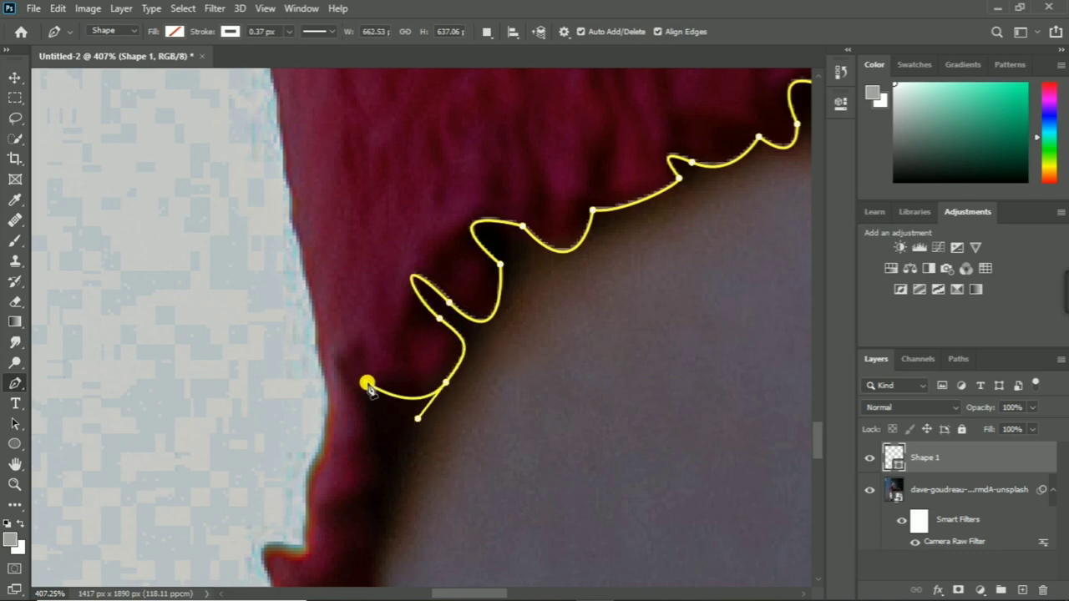
{"action": "mouse_move", "coordinate": [387, 472]}
{"action": "left_mouse_down"}
{"action": "mouse_move", "coordinate": [423, 503]}
{"action": "mouse_move", "coordinate": [544, 292]}
{"action": "left_mouse_up"}
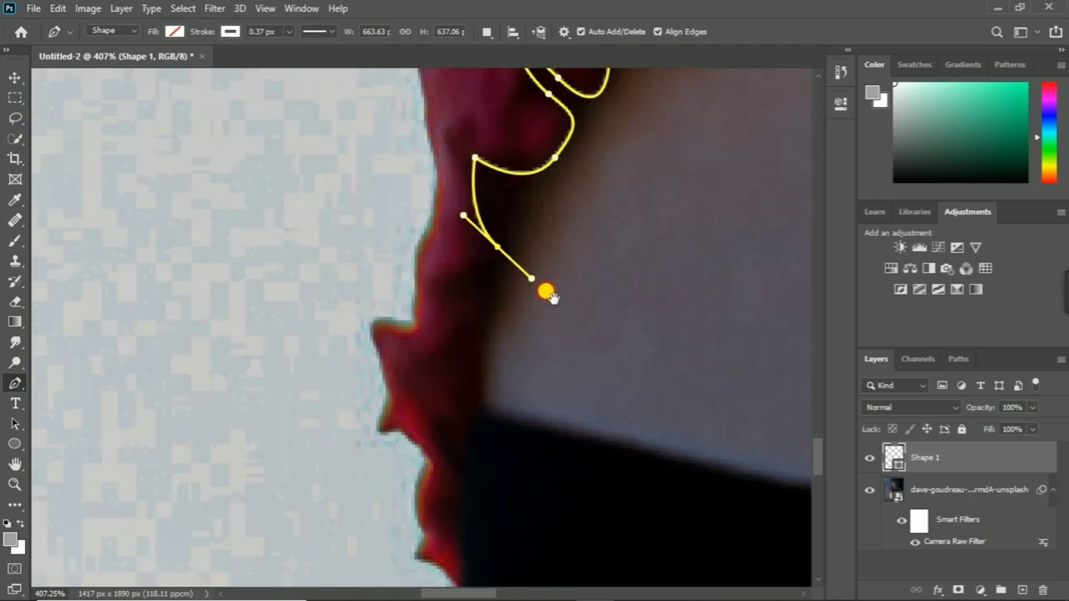
Add a curved anchor near the neck and a corner anchor at the shadow edge
{"action": "left_click", "coordinate": [496, 245], "text": "alt"}
{"action": "left_click_drag", "start_coordinate": [428, 288], "coordinate": [473, 287]}
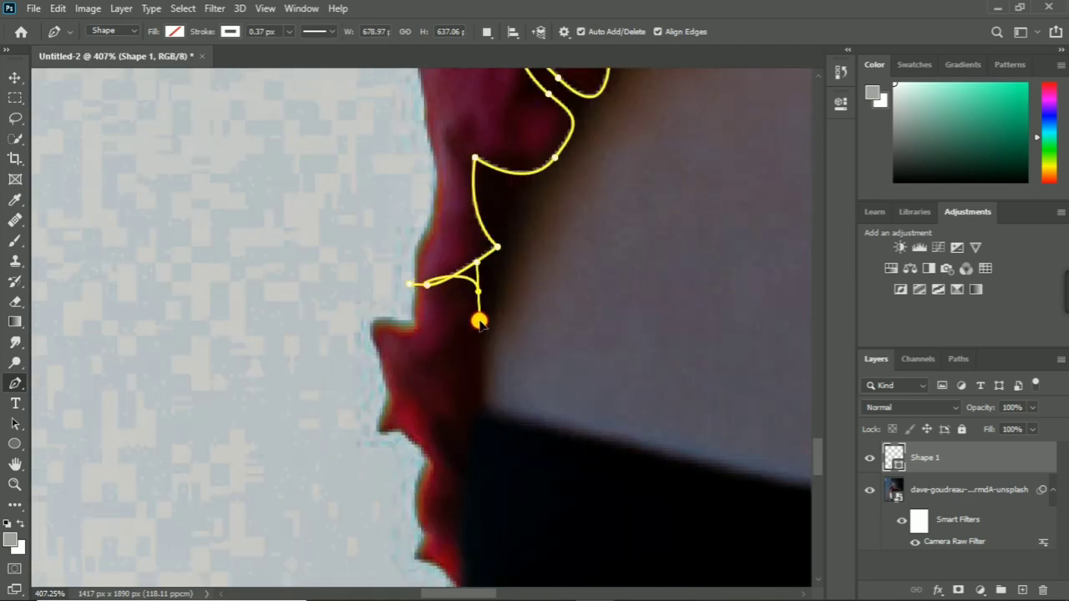
{"action": "left_click", "coordinate": [480, 304]}
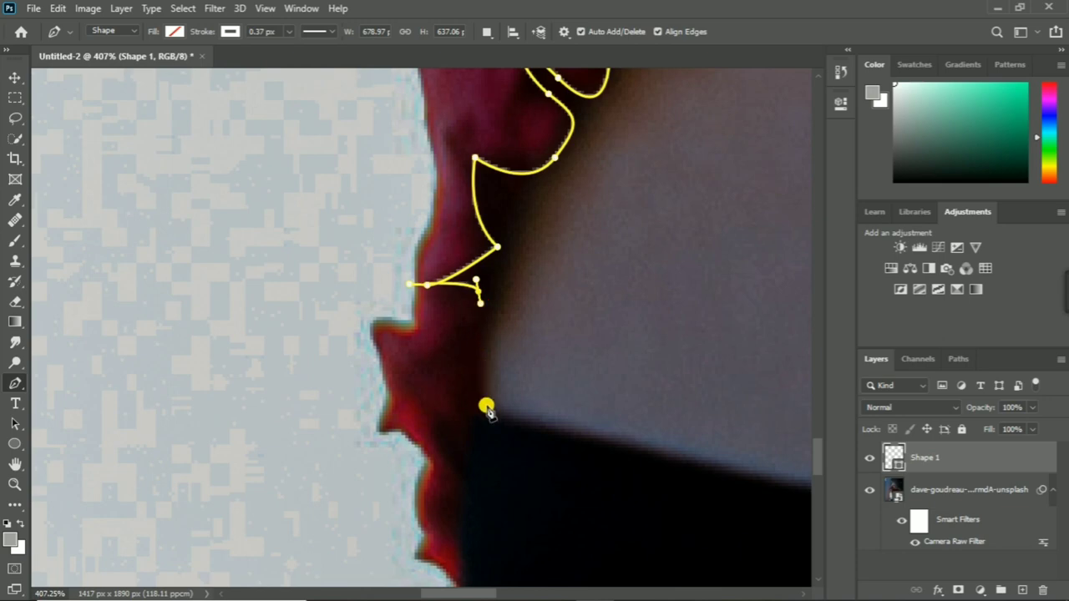
{"action": "left_click", "coordinate": [481, 410]}
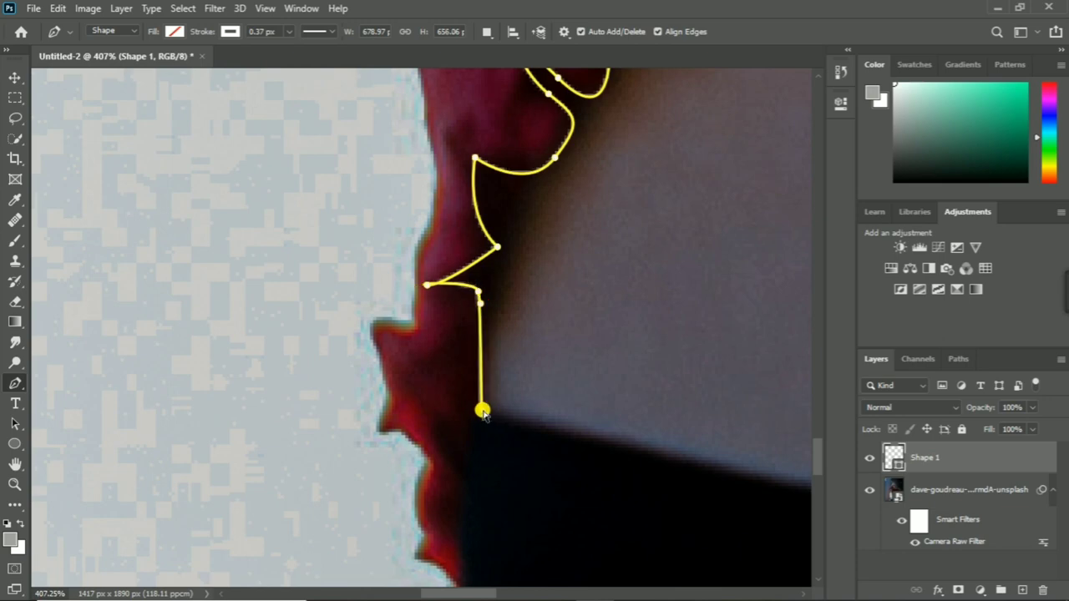
{"action": "key", "text": "ctrl+z"}
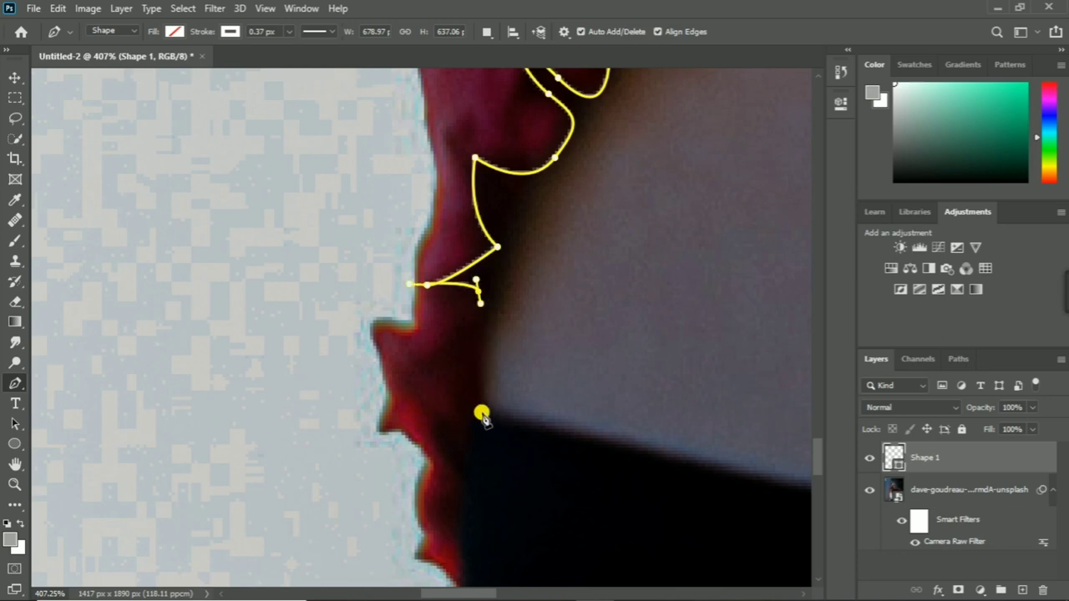
{"action": "left_click", "coordinate": [482, 413]}
Curve the path down the dark edge and bend it toward the top's left edge
{"action": "left_click_drag", "start_coordinate": [517, 524], "coordinate": [541, 248]}
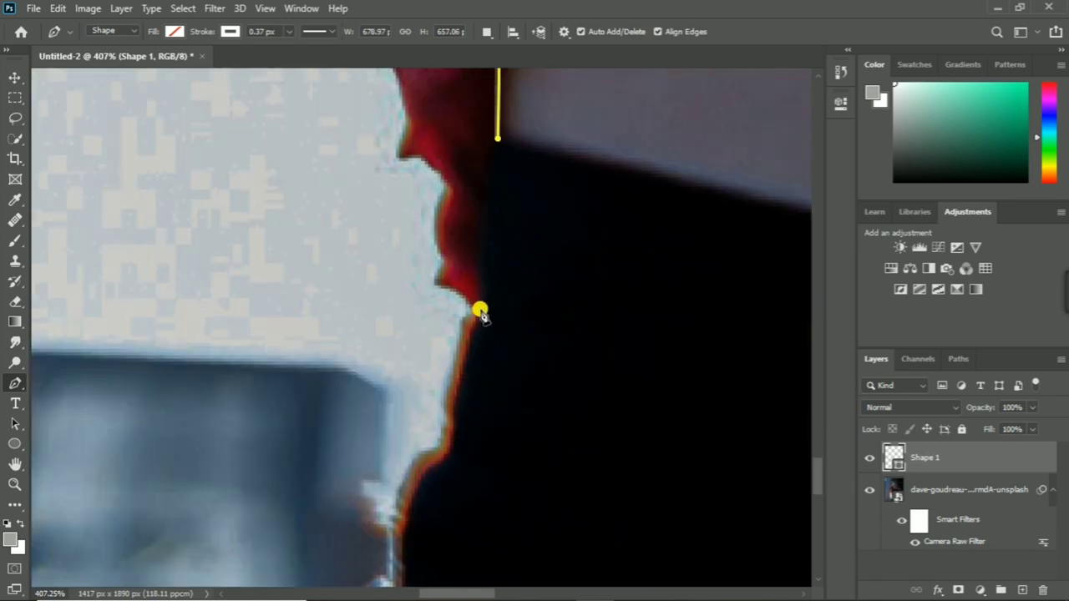
{"action": "left_click_drag", "start_coordinate": [478, 310], "coordinate": [493, 352]}
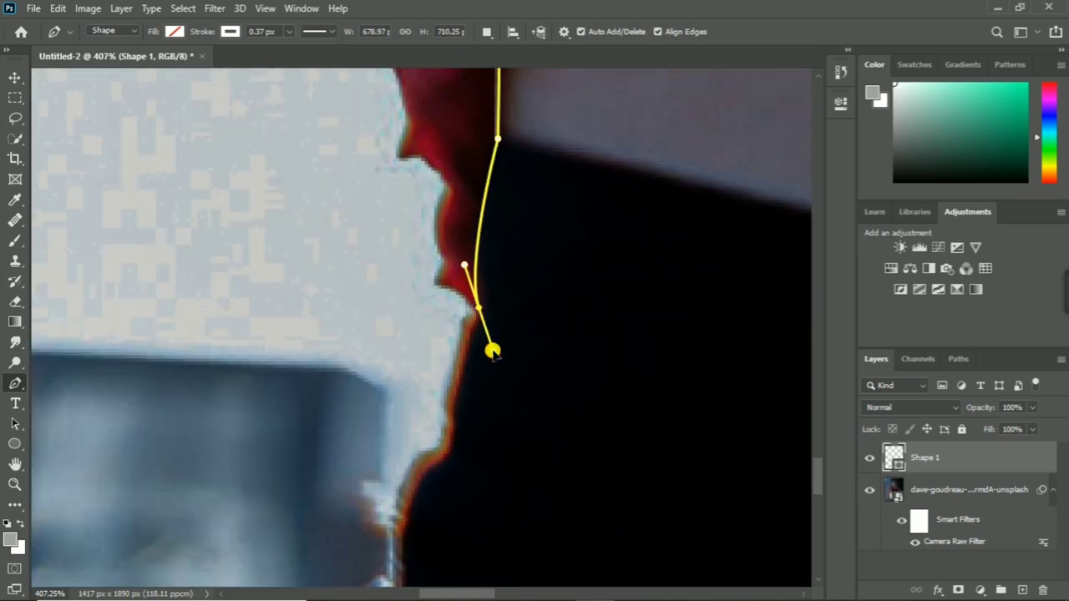
{"action": "mouse_move", "coordinate": [478, 309]}
{"action": "left_mouse_down"}
{"action": "mouse_move", "coordinate": [412, 288]}
{"action": "mouse_move", "coordinate": [463, 316]}
{"action": "mouse_move", "coordinate": [402, 284]}
{"action": "left_mouse_up"}
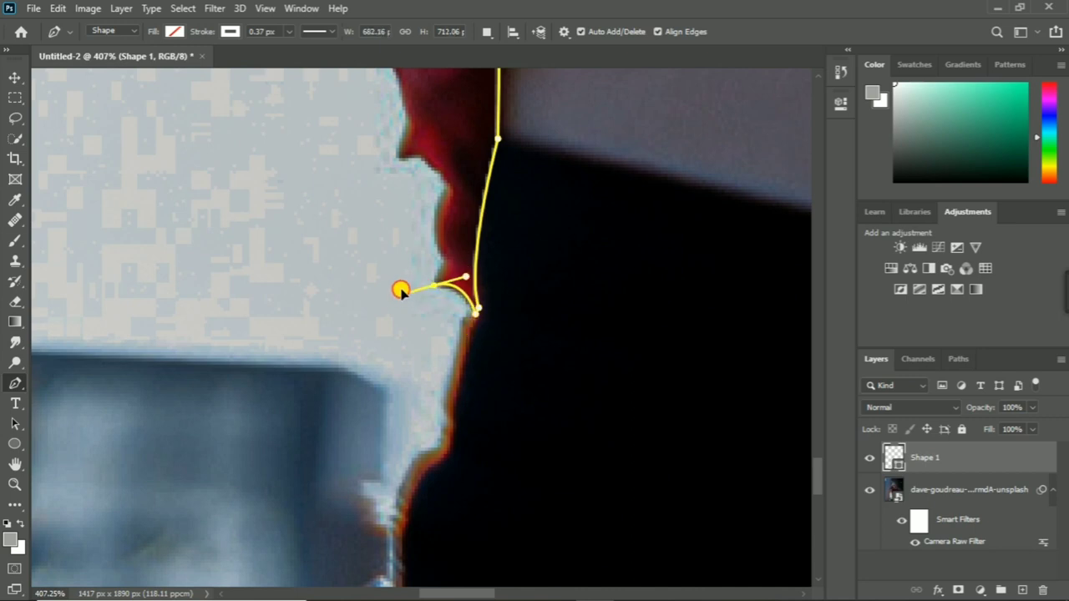
{"action": "left_click", "coordinate": [434, 286], "text": "alt"}
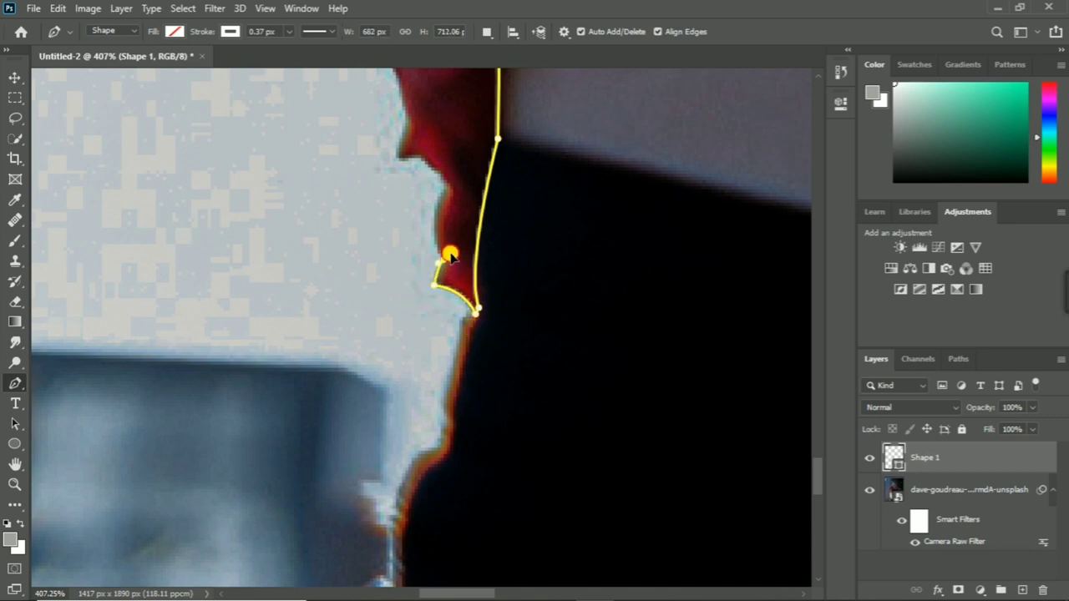
{"action": "scroll", "coordinate": [451, 250], "scroll_direction": "up", "scroll_amount": 3}
{"action": "left_click", "coordinate": [429, 347]}
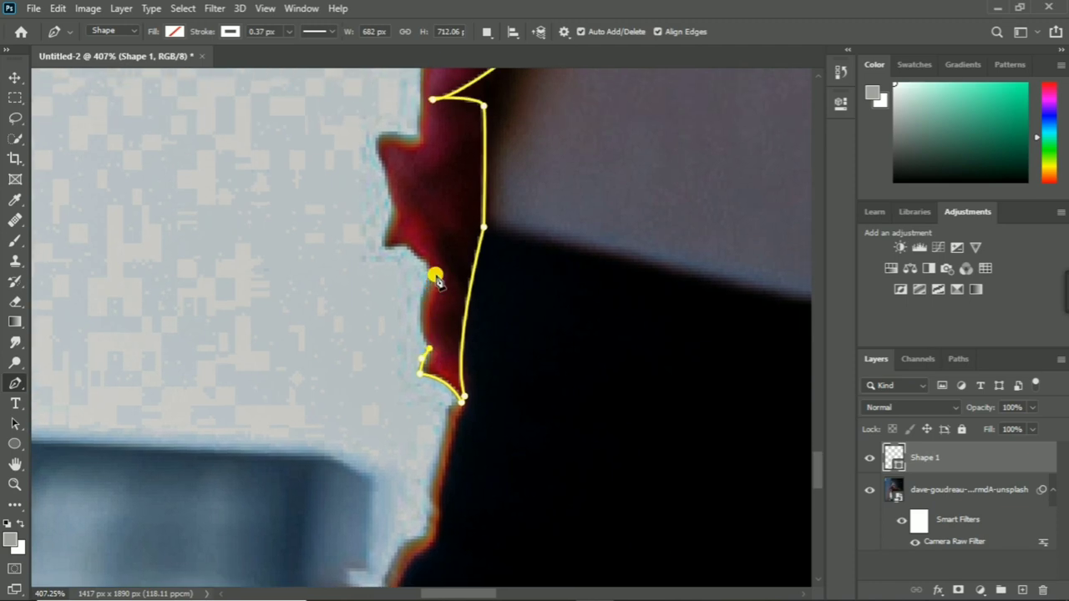
Trace the jagged left edge with curved anchors broken at corners
{"action": "left_click_drag", "start_coordinate": [435, 273], "coordinate": [473, 244]}
{"action": "scroll", "coordinate": [413, 186], "scroll_direction": "up", "scroll_amount": 4}
{"action": "scroll", "coordinate": [412, 186], "scroll_direction": "left", "scroll_amount": 2}
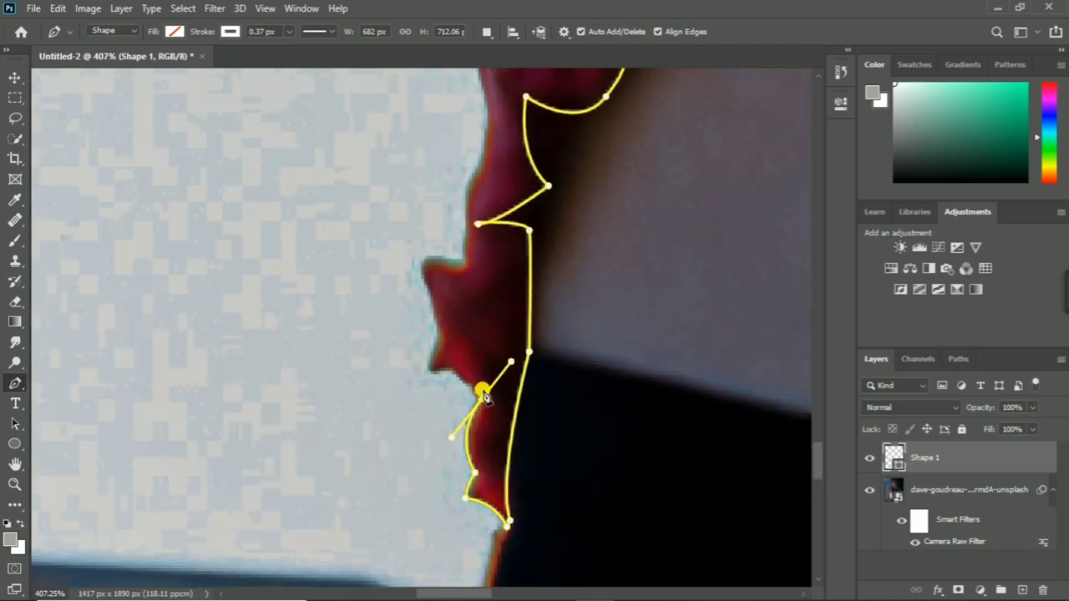
{"action": "left_click", "coordinate": [482, 393], "text": "alt"}
{"action": "left_click_drag", "start_coordinate": [431, 374], "coordinate": [402, 390]}
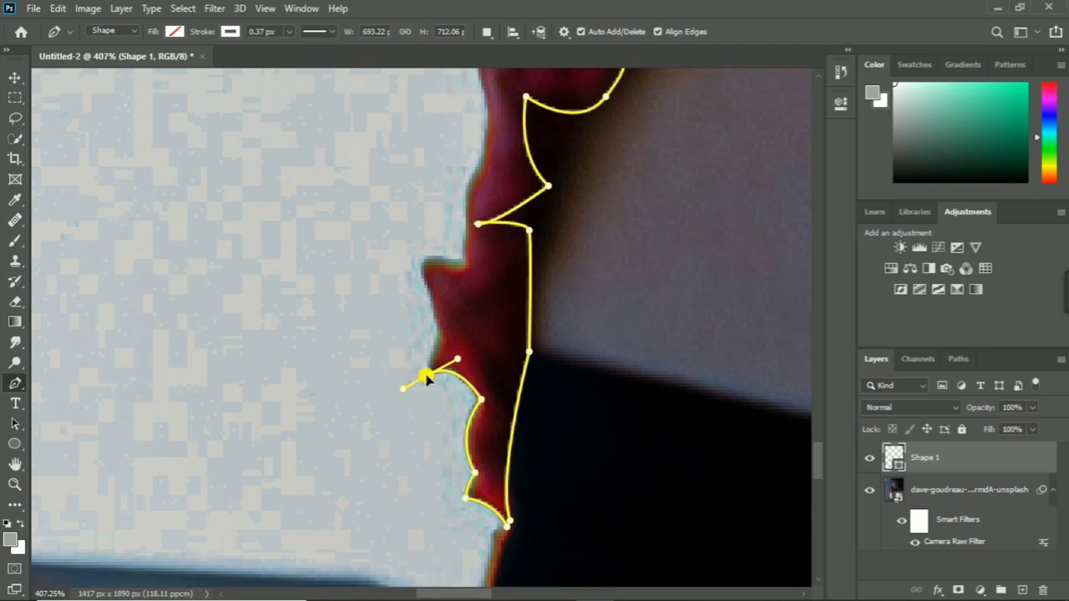
{"action": "left_click", "coordinate": [428, 373], "text": "alt"}
Curve the outline up the left edge to a fixed anchor, undoing one misplaced point
{"action": "left_click", "coordinate": [440, 332]}
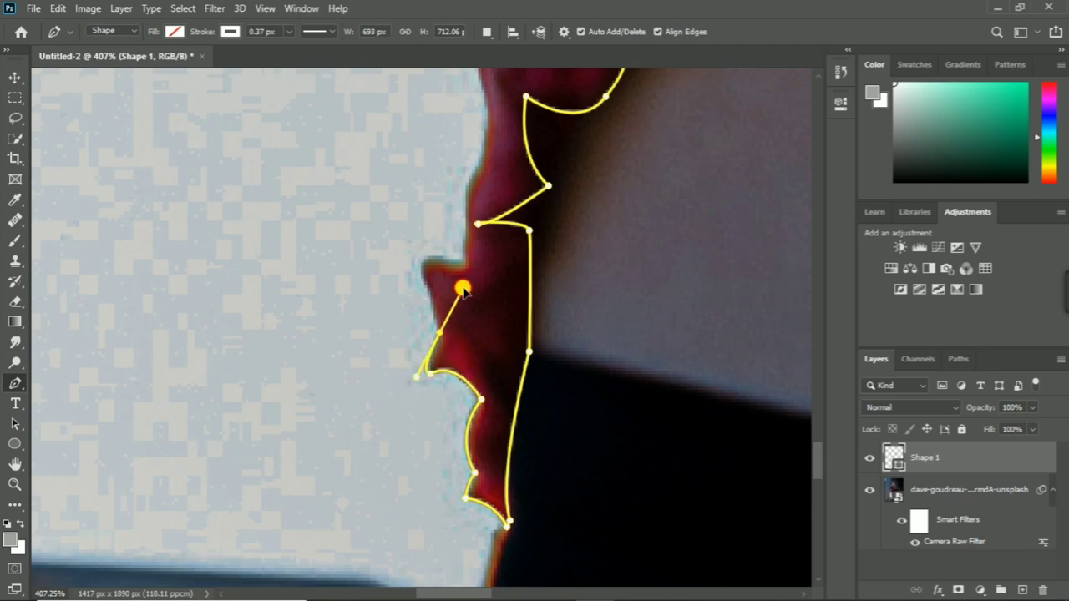
{"action": "left_click_drag", "start_coordinate": [421, 279], "coordinate": [427, 252]}
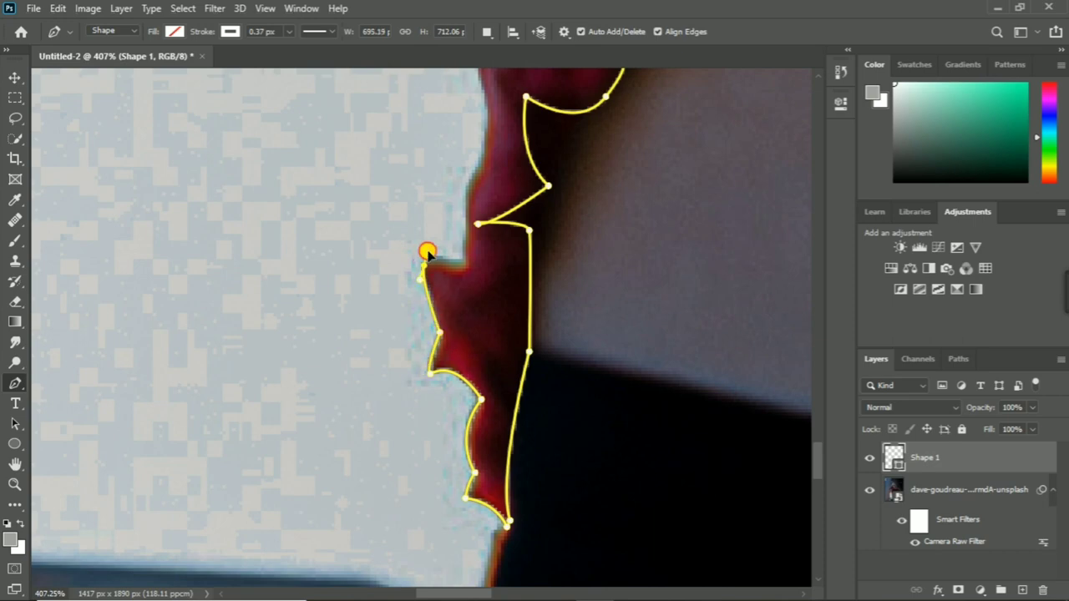
{"action": "left_click", "coordinate": [462, 264]}
{"action": "left_click_drag", "start_coordinate": [493, 217], "coordinate": [489, 454]}
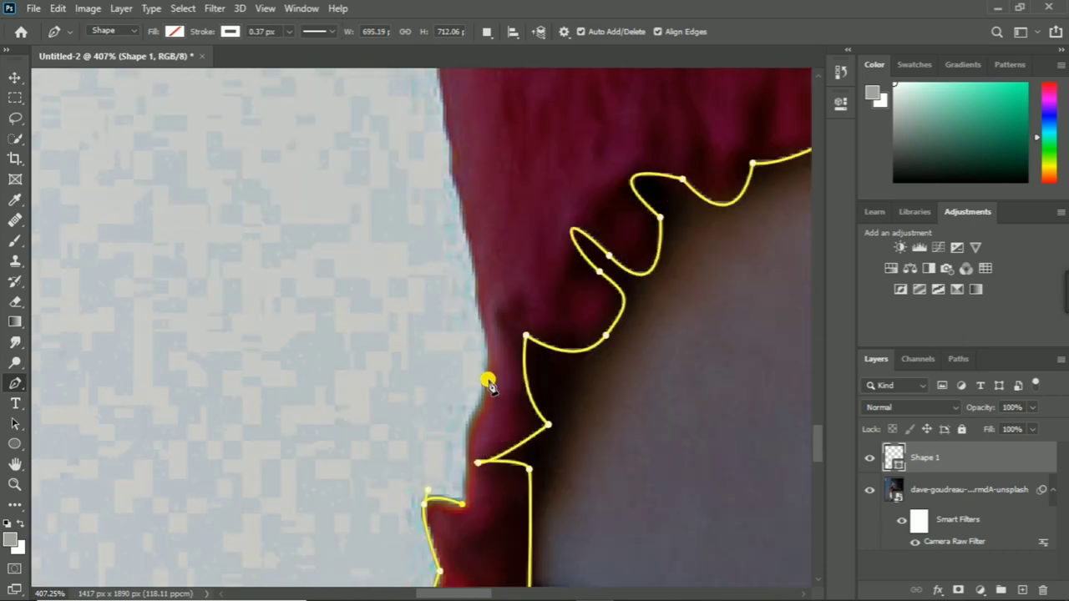
{"action": "left_click_drag", "start_coordinate": [480, 400], "coordinate": [499, 384]}
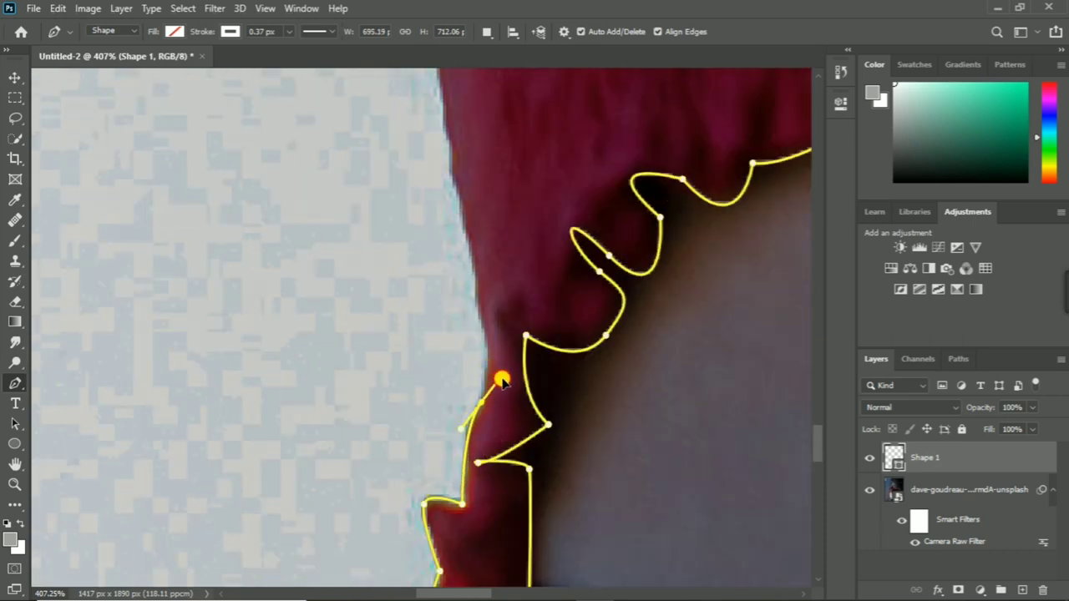
{"action": "key", "text": "ctrl+z"}
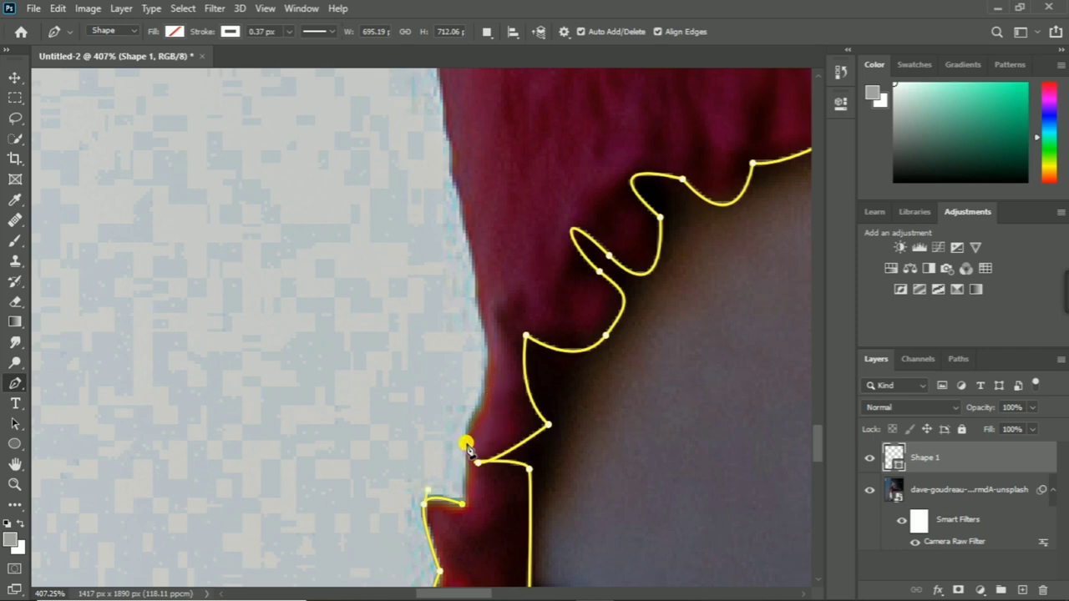
Add a curved anchor on the ruffled hem and extend the outline up the left edge
{"action": "left_click_drag", "start_coordinate": [484, 392], "coordinate": [508, 354]}
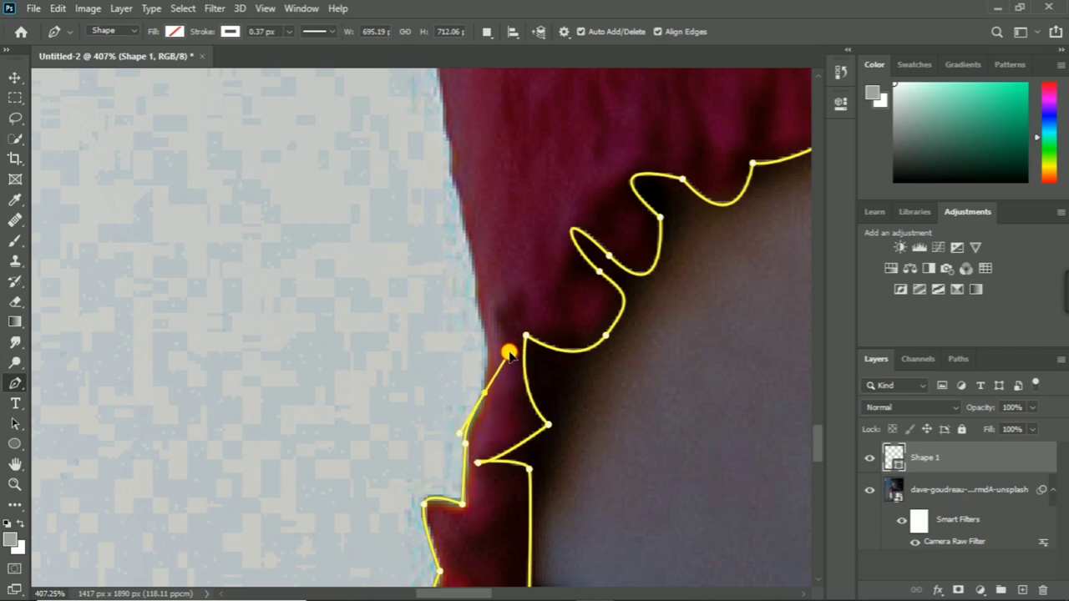
{"action": "scroll", "coordinate": [515, 441], "scroll_direction": "up", "scroll_amount": 3}
{"action": "left_click_drag", "start_coordinate": [476, 437], "coordinate": [454, 401]}
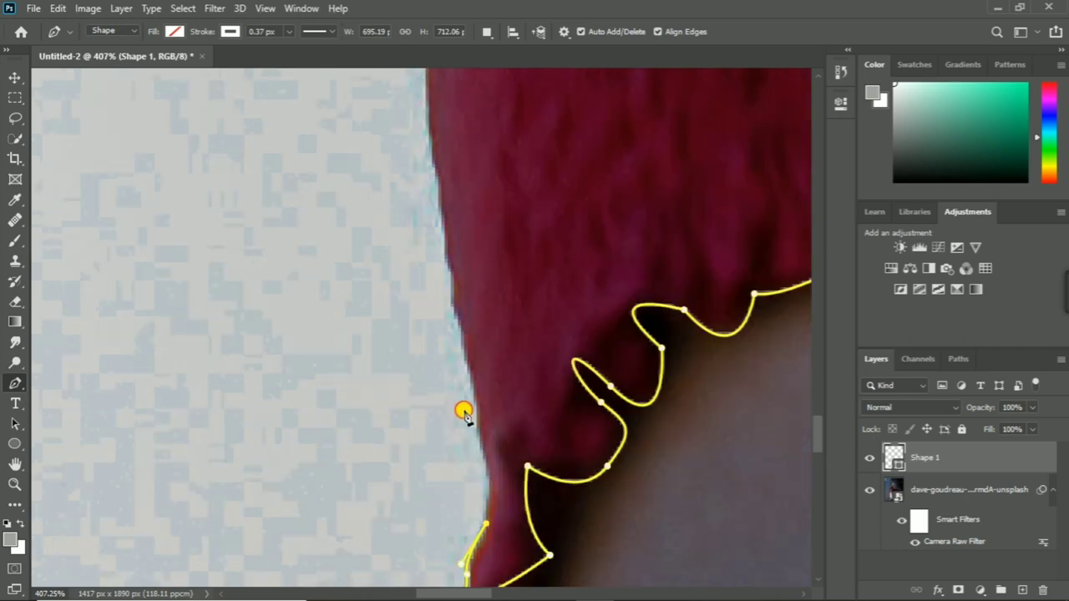
{"action": "scroll", "coordinate": [501, 367], "scroll_direction": "up", "scroll_amount": 1}
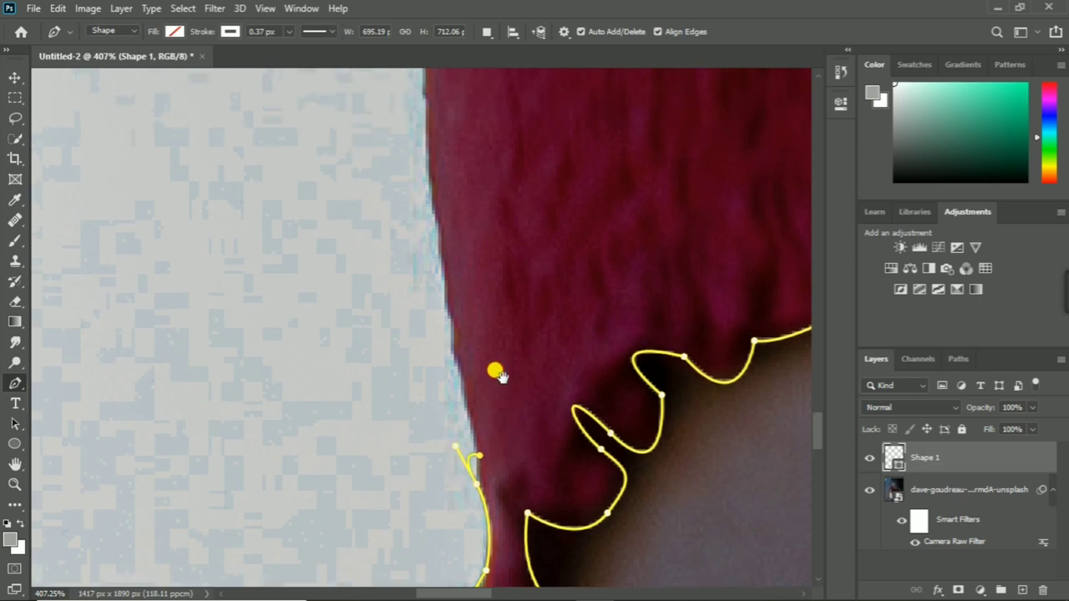
{"action": "left_click", "coordinate": [475, 434]}
{"action": "left_click", "coordinate": [464, 403]}
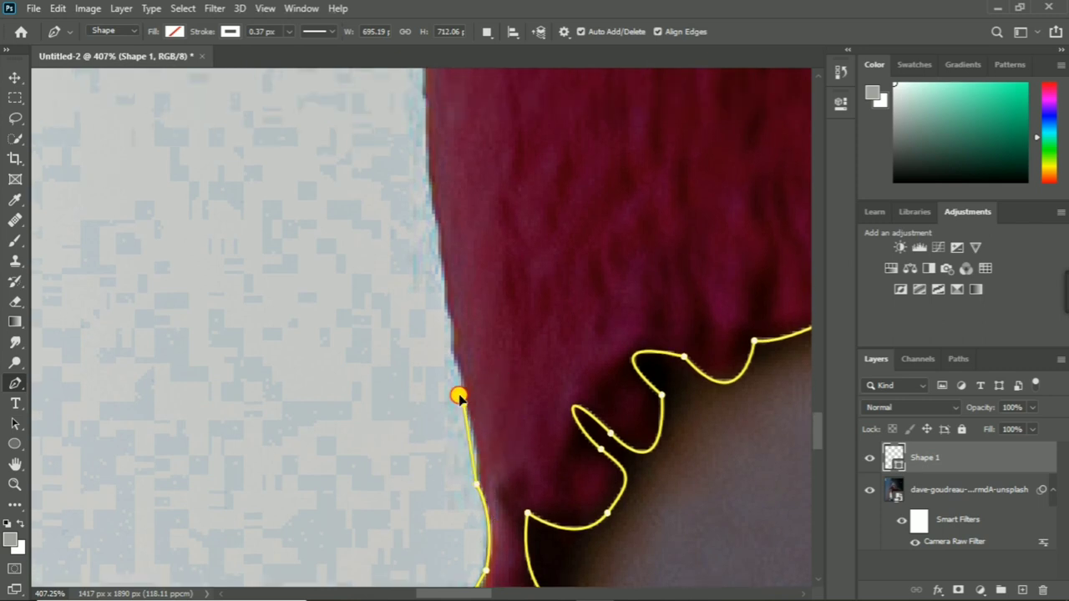
{"action": "scroll", "coordinate": [426, 418], "scroll_direction": "down", "scroll_amount": 2}
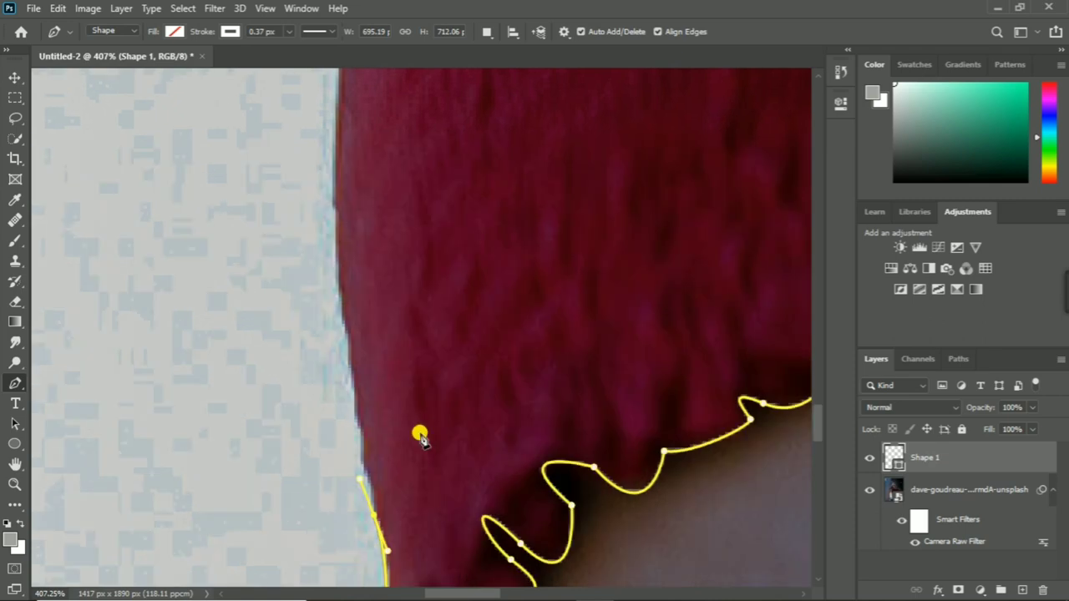
Add corner anchors further up the upper-left edge of the top
{"action": "scroll", "coordinate": [421, 434], "scroll_direction": "down", "scroll_amount": 1}
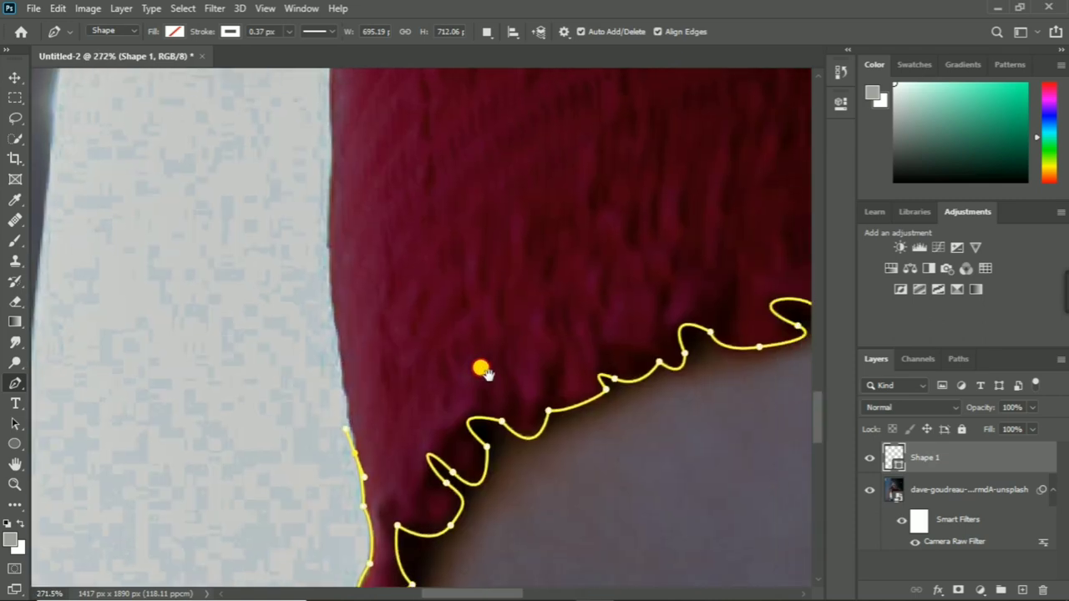
{"action": "scroll", "coordinate": [482, 370], "scroll_direction": "up", "scroll_amount": 1}
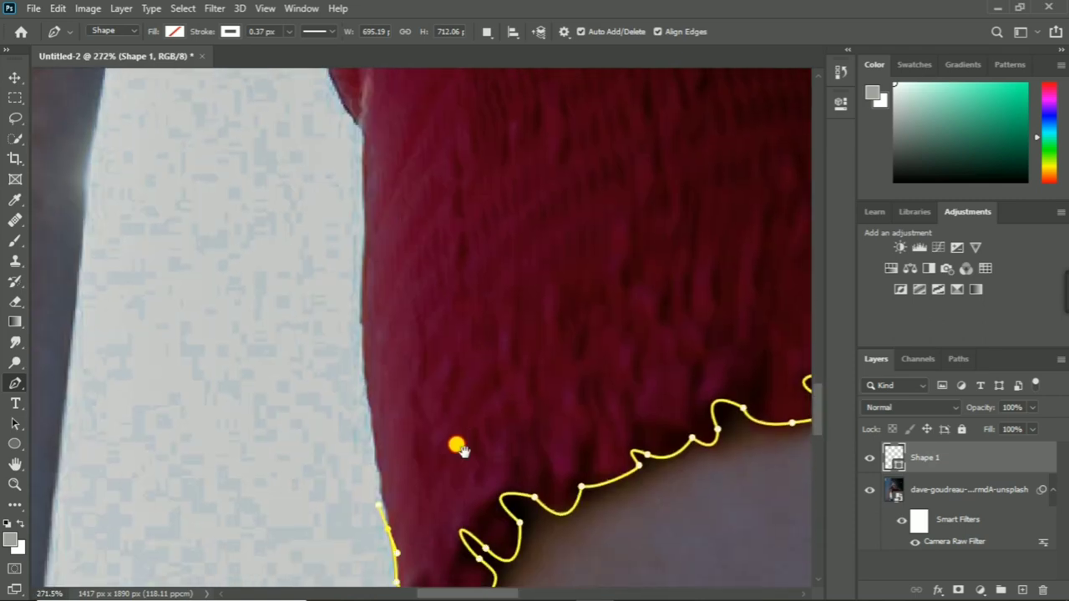
{"action": "scroll", "coordinate": [456, 443], "scroll_direction": "down", "scroll_amount": 2}
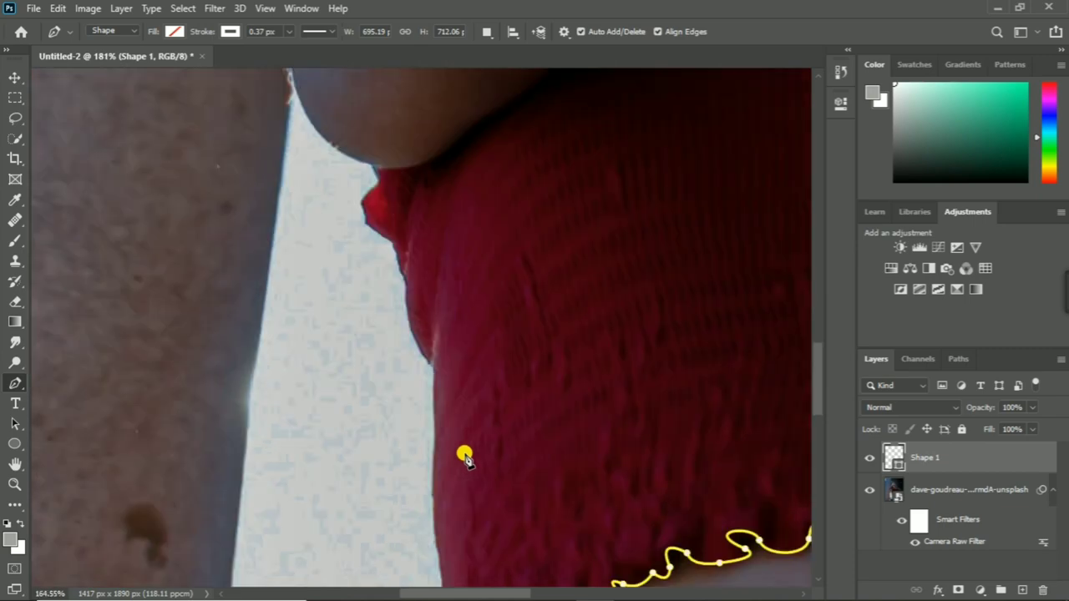
{"action": "scroll", "coordinate": [465, 455], "scroll_direction": "down", "scroll_amount": 1}
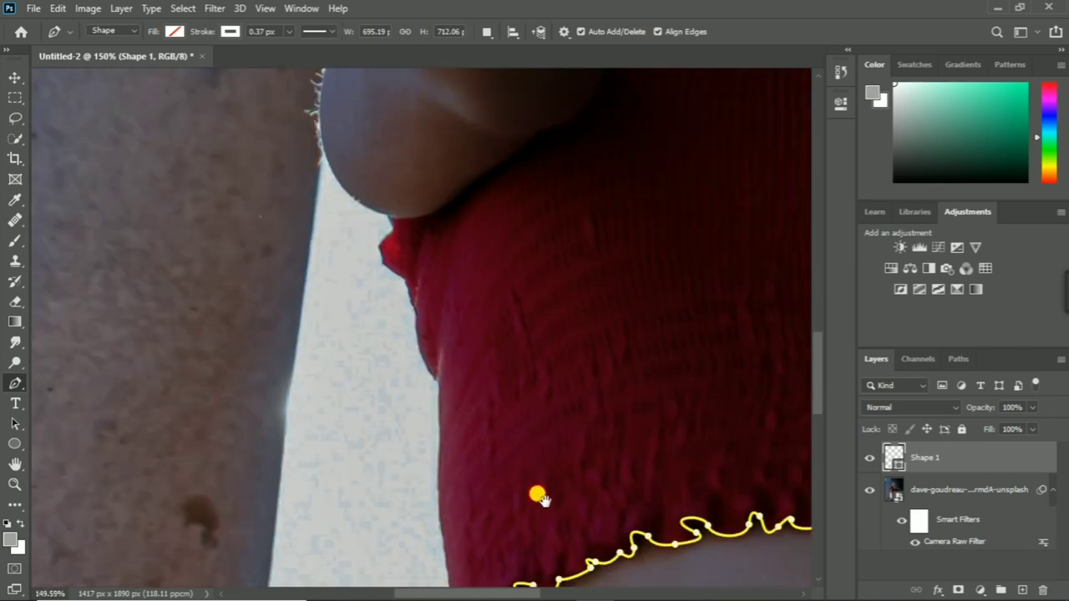
{"action": "left_click_drag", "start_coordinate": [540, 498], "coordinate": [462, 359]}
{"action": "left_click", "coordinate": [393, 350]}
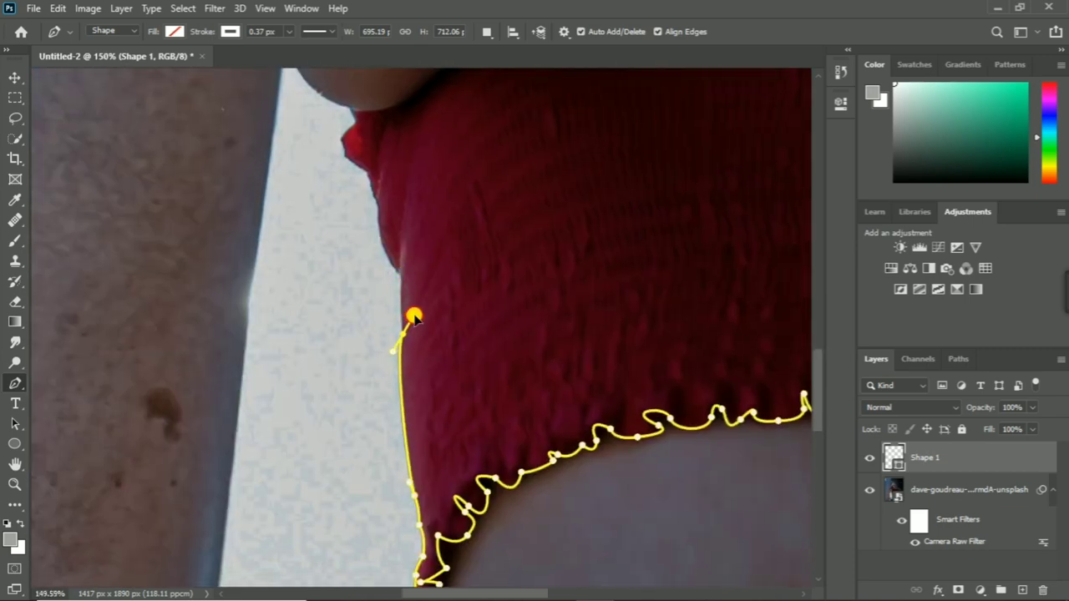
{"action": "left_click", "coordinate": [403, 335]}
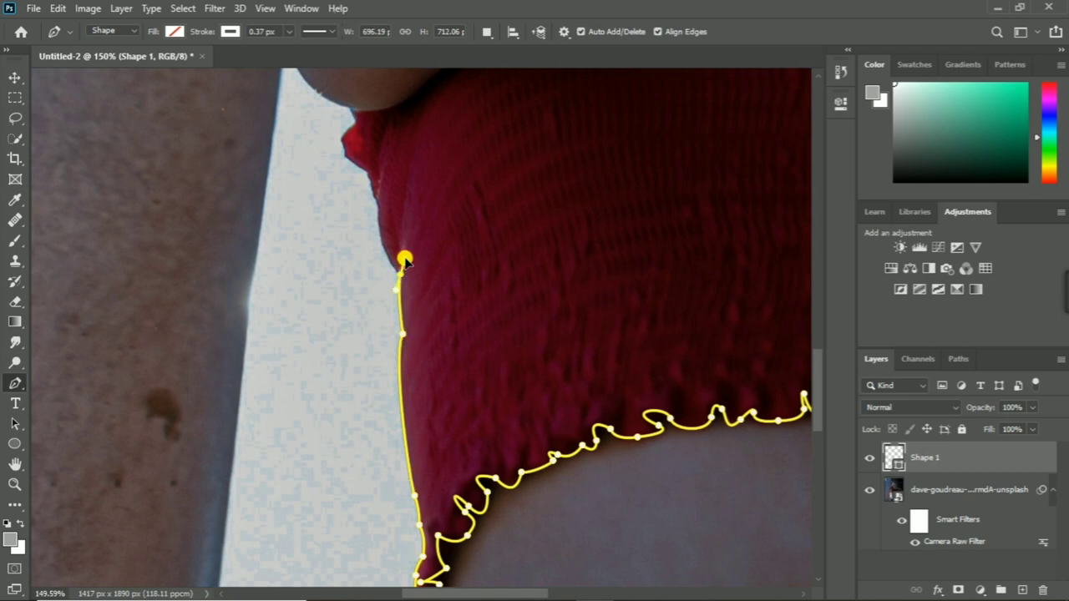
Trace up to the top's upper-left corner and around the underarm where it meets the arm
{"action": "left_click", "coordinate": [377, 202]}
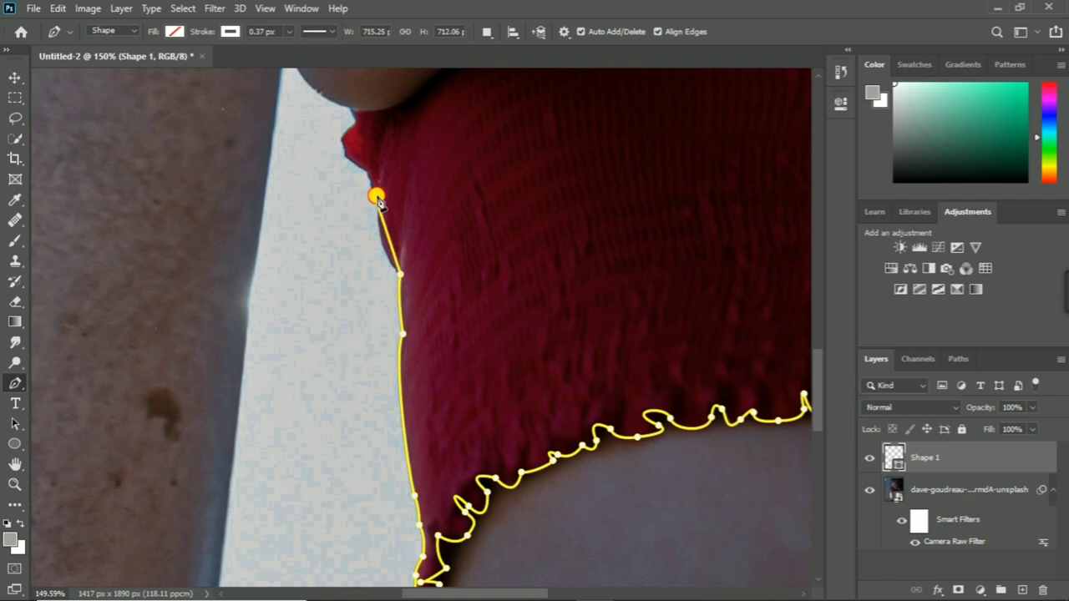
{"action": "left_click", "coordinate": [377, 144]}
{"action": "left_click_drag", "start_coordinate": [421, 171], "coordinate": [496, 418]}
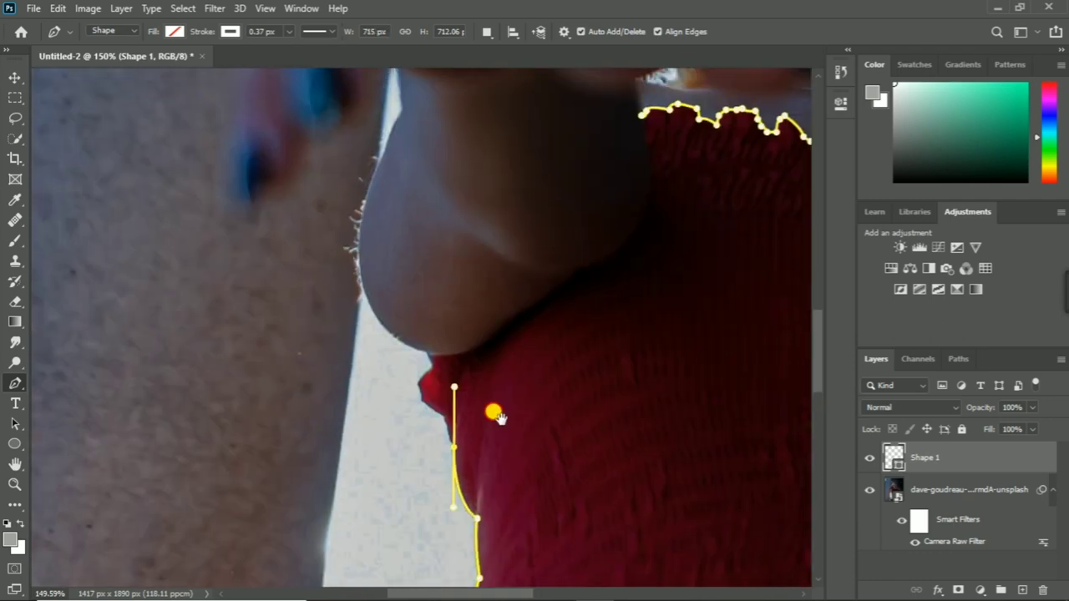
{"action": "left_click", "coordinate": [454, 449]}
{"action": "left_click", "coordinate": [443, 415]}
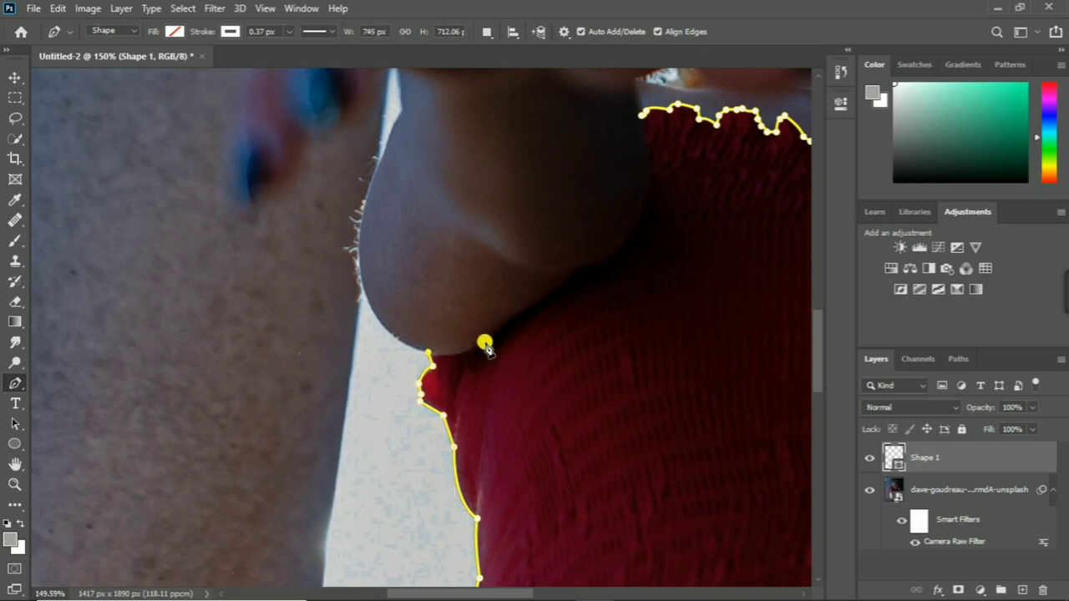
{"action": "mouse_move", "coordinate": [487, 343]}
{"action": "left_mouse_down"}
{"action": "mouse_move", "coordinate": [526, 320]}
{"action": "mouse_move", "coordinate": [583, 256]}
{"action": "left_mouse_up"}
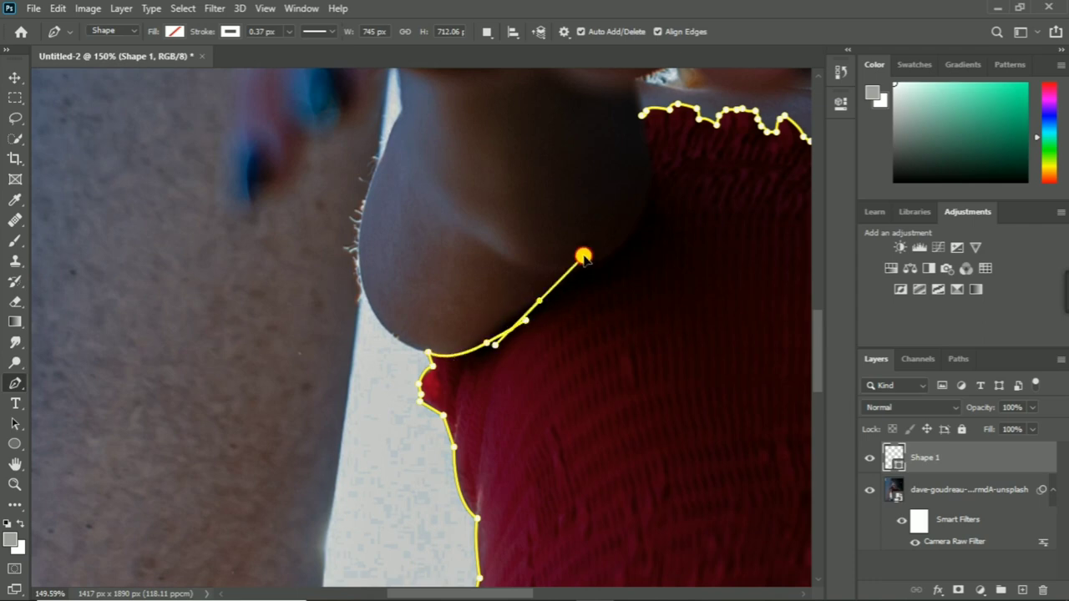
Re-place the underarm anchor, close the path at its neckline start, and zoom out
{"action": "key", "text": "ctrl+z"}
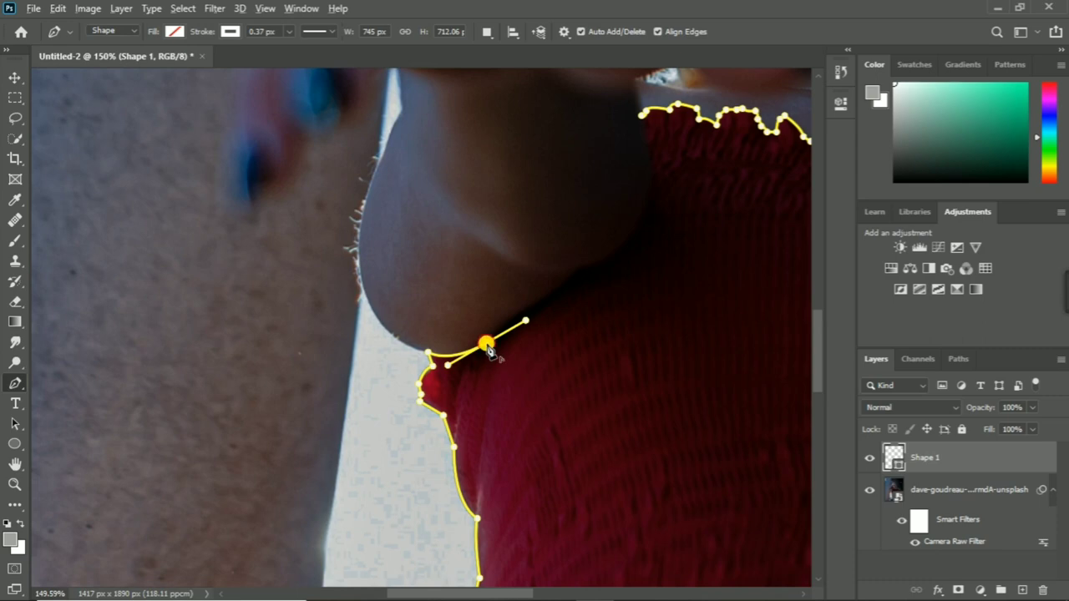
{"action": "left_click_drag", "start_coordinate": [544, 297], "coordinate": [570, 295]}
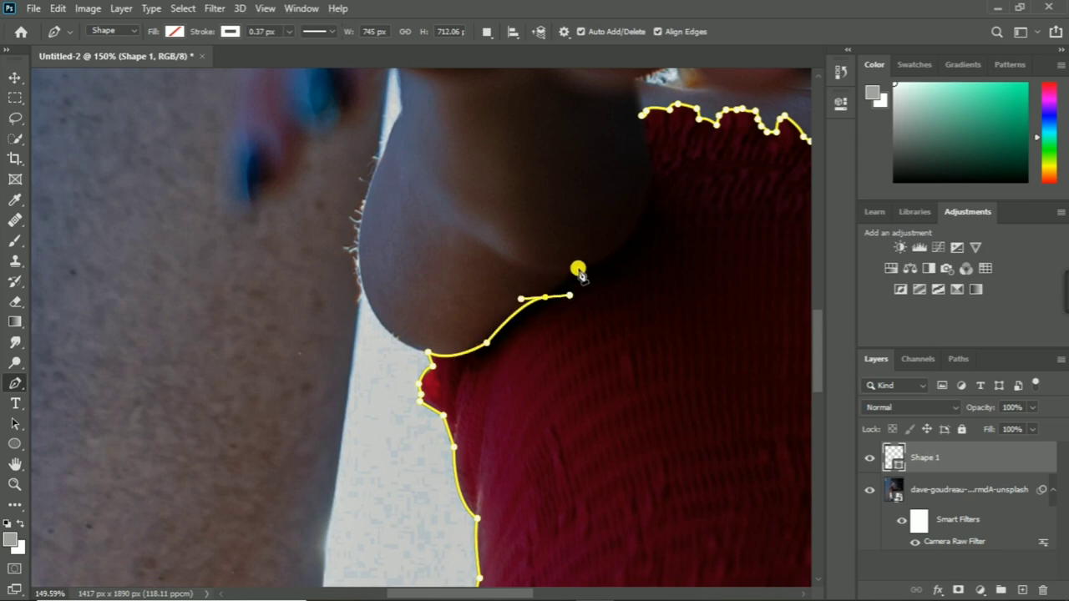
{"action": "left_click_drag", "start_coordinate": [646, 279], "coordinate": [455, 418]}
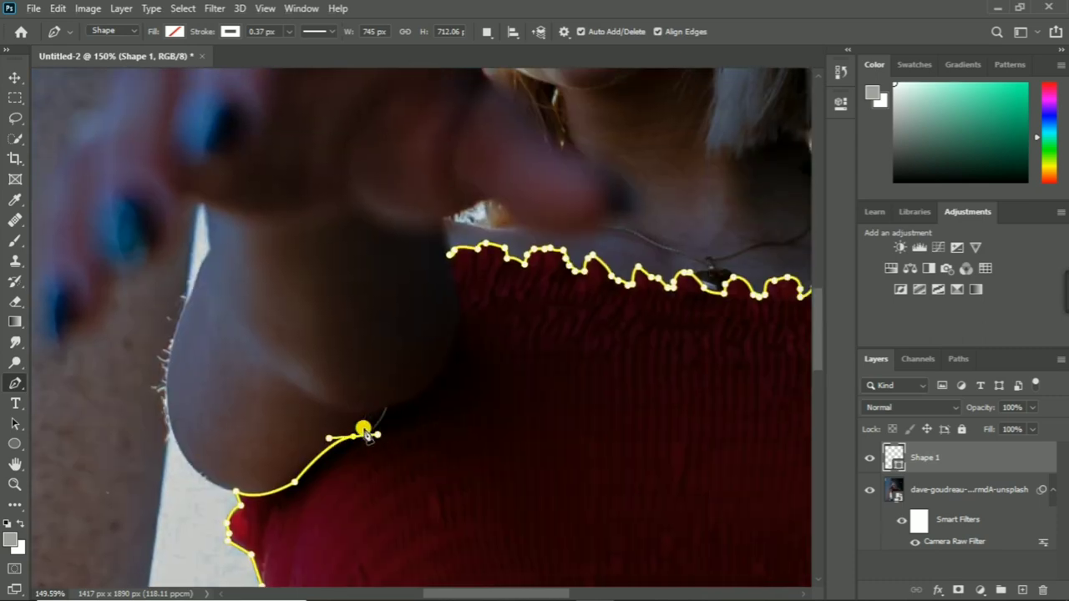
{"action": "left_click_drag", "start_coordinate": [389, 407], "coordinate": [394, 406]}
{"action": "left_click_drag", "start_coordinate": [449, 357], "coordinate": [455, 314]}
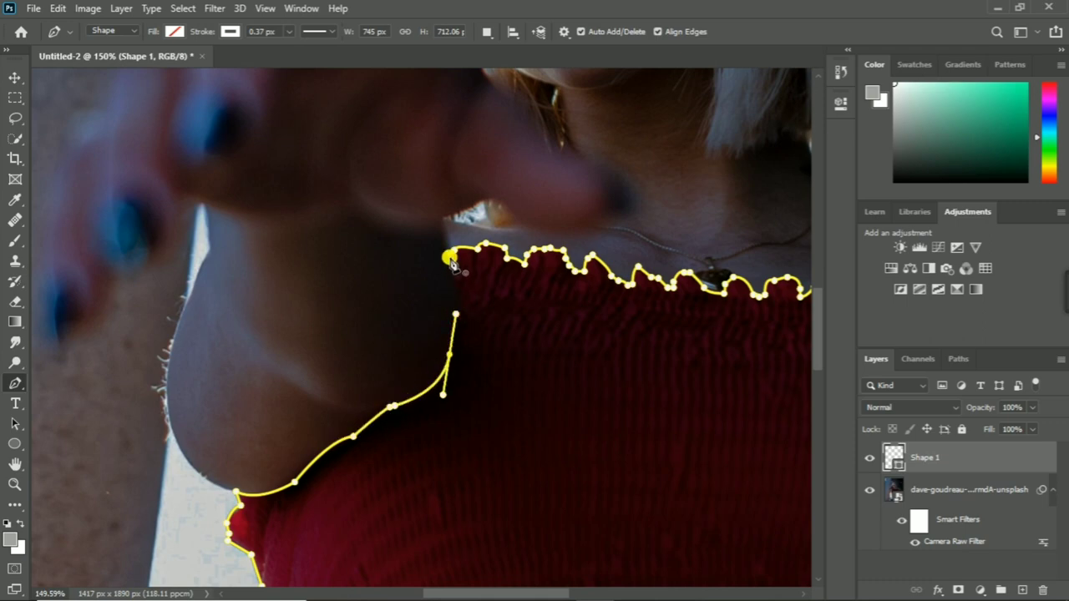
{"action": "left_click_drag", "start_coordinate": [451, 252], "coordinate": [434, 217]}
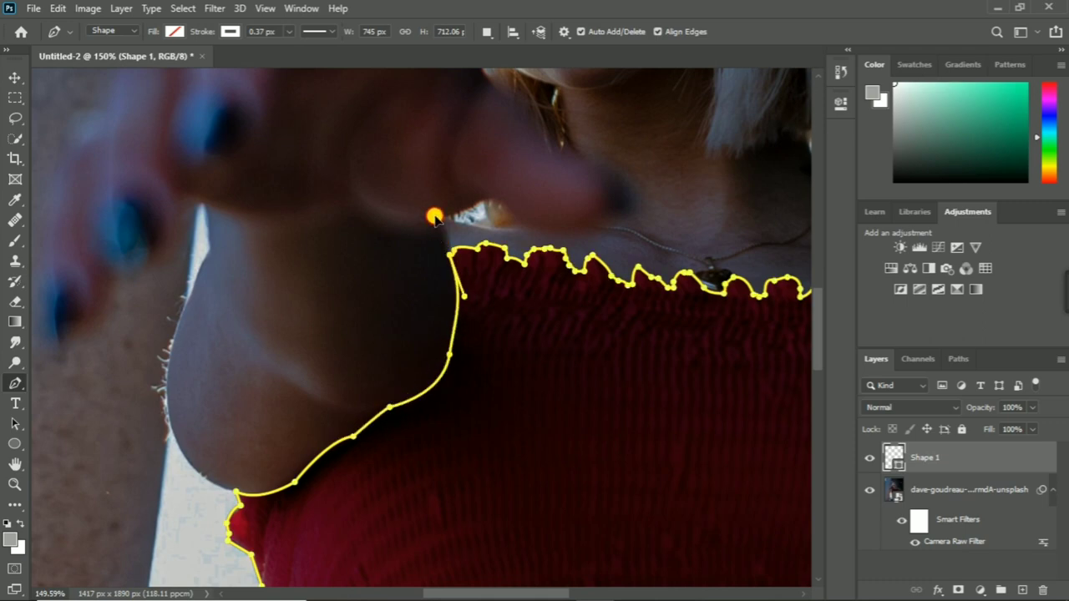
{"action": "scroll", "coordinate": [441, 459], "scroll_direction": "down", "scroll_amount": 2}
{"action": "scroll", "coordinate": [501, 426], "scroll_direction": "down", "scroll_amount": 2}
{"action": "scroll", "coordinate": [572, 424], "scroll_direction": "down", "scroll_amount": 1}
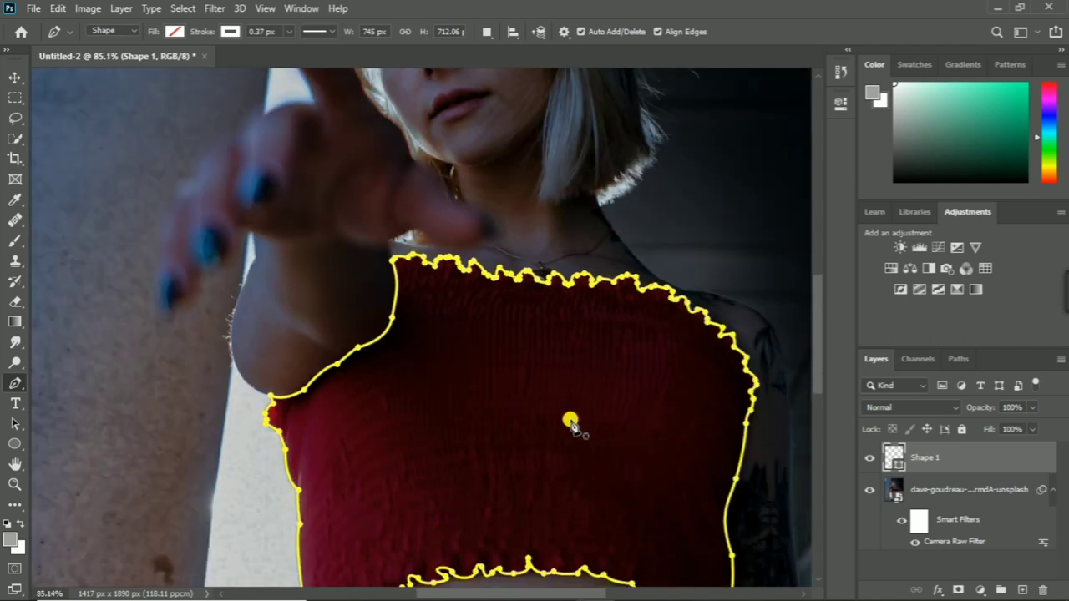
{"action": "scroll", "coordinate": [572, 424], "scroll_direction": "down", "scroll_amount": 1}
{"action": "scroll", "coordinate": [565, 456], "scroll_direction": "down", "scroll_amount": 1}
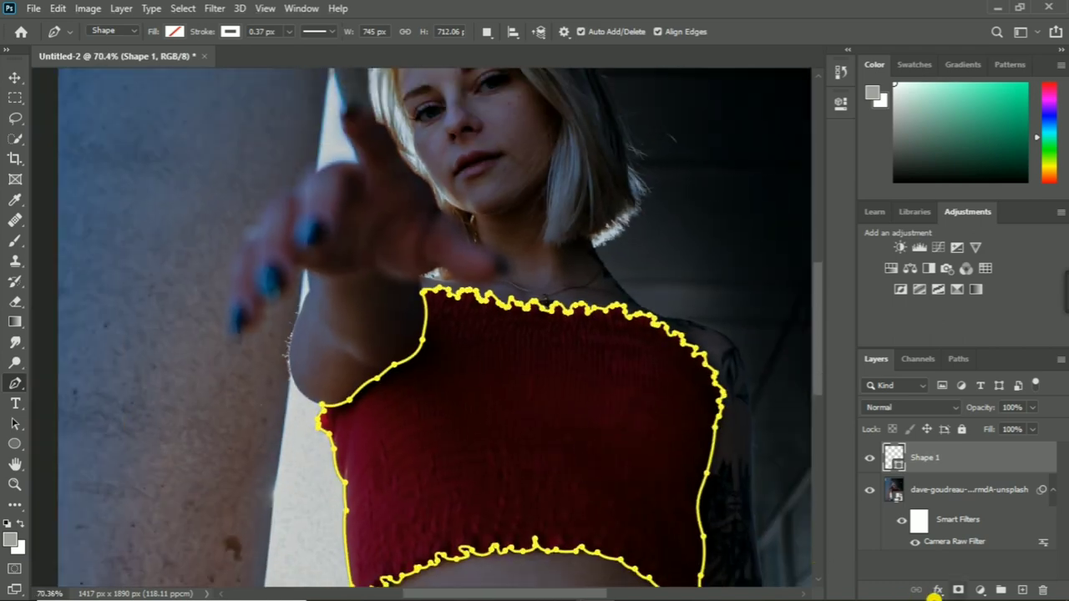
Add and undo a layer mask on Shape 1, then move the Layer Style window aside
{"action": "left_click", "coordinate": [954, 584]}
{"action": "key", "text": "ctrl+z"}
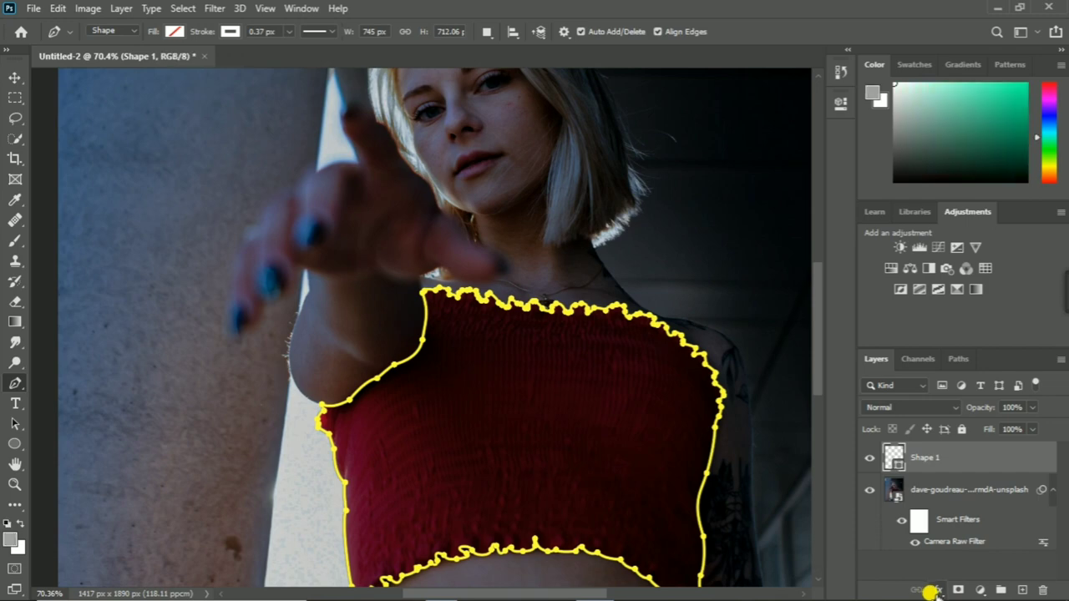
{"action": "left_click", "coordinate": [937, 589]}
{"action": "key", "text": "Escape"}
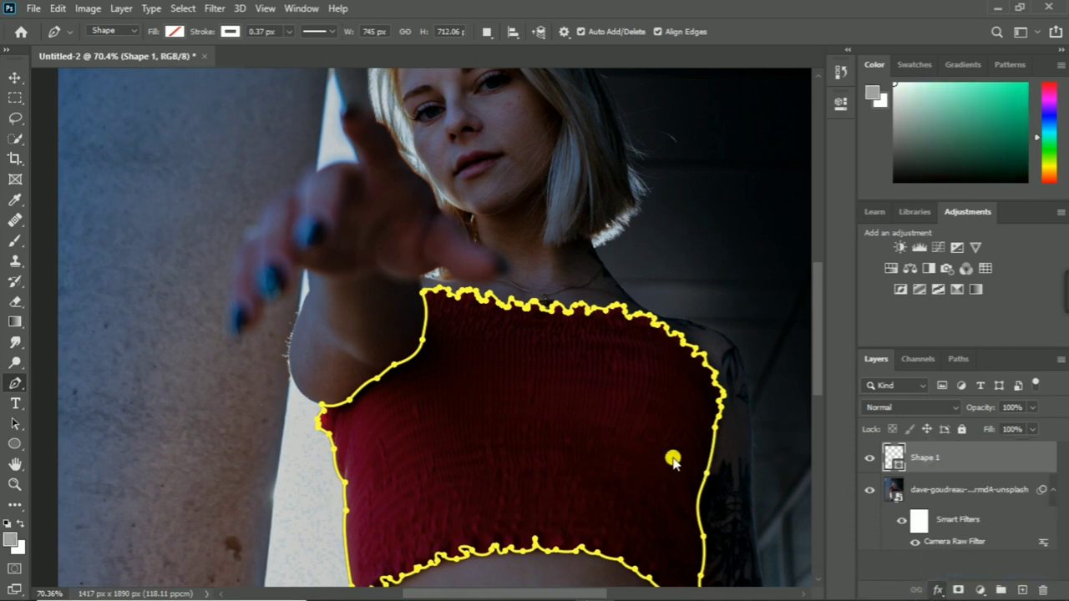
{"action": "key", "text": "h"}
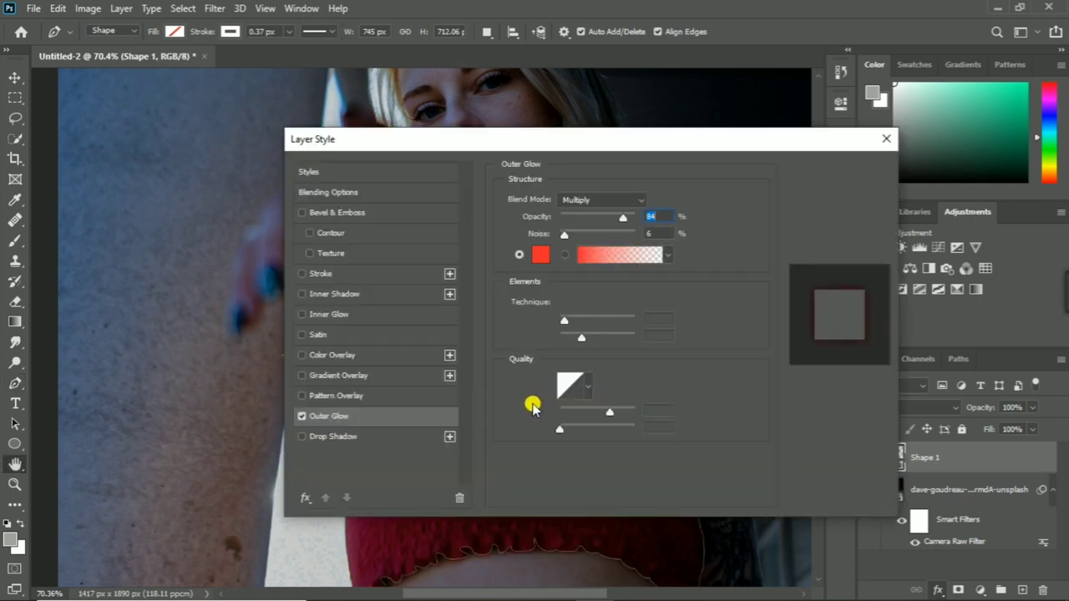
{"action": "left_click_drag", "start_coordinate": [548, 146], "coordinate": [629, 110]}
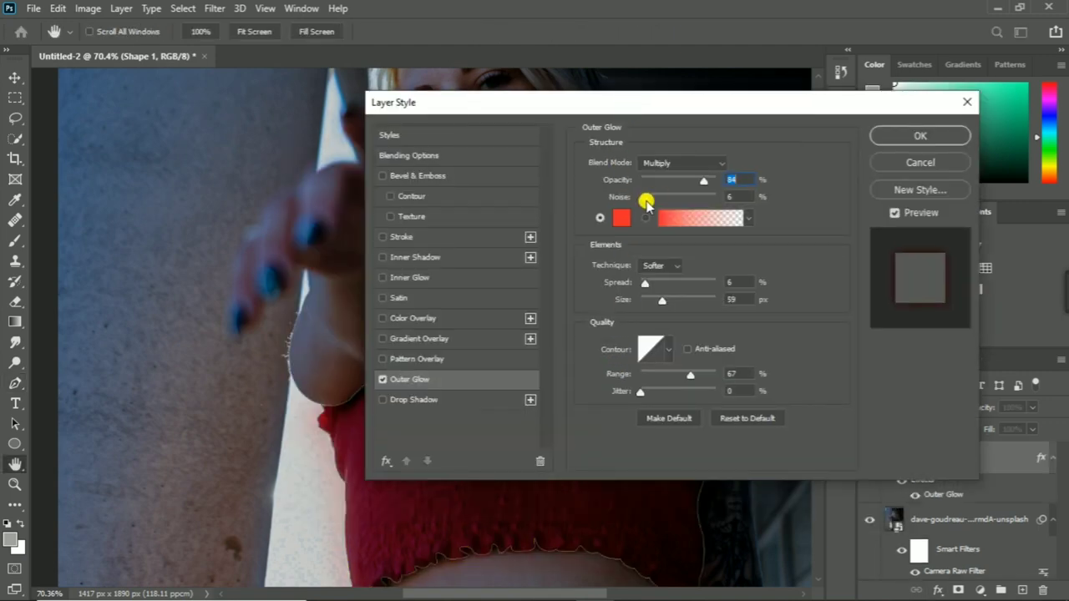
Add an Inner Shadow and try Normal and Dissolve blends for the outer glow
{"action": "left_click", "coordinate": [715, 165]}
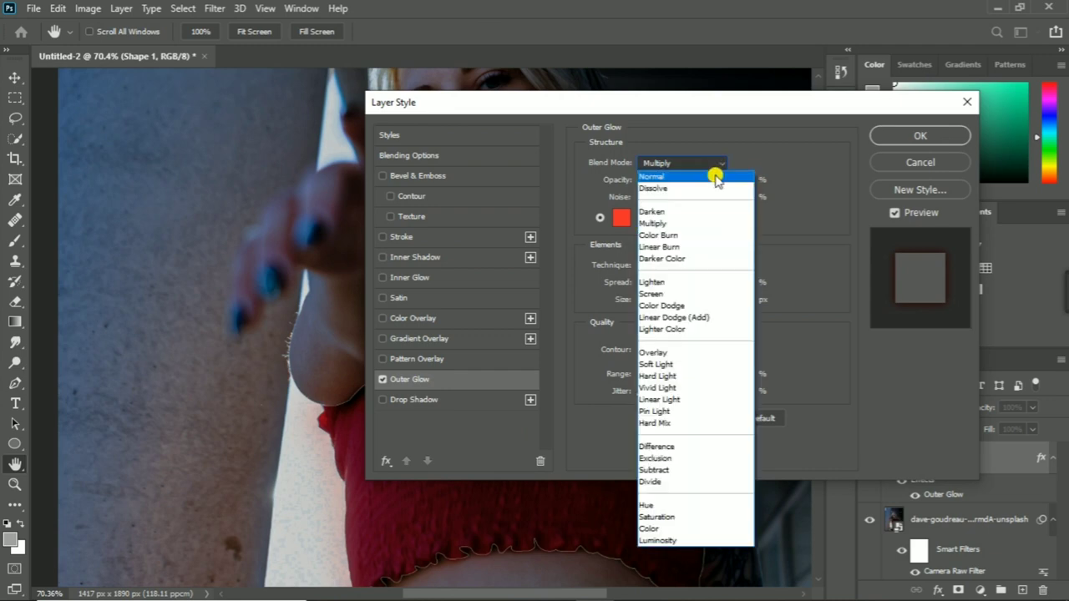
{"action": "left_click", "coordinate": [714, 174]}
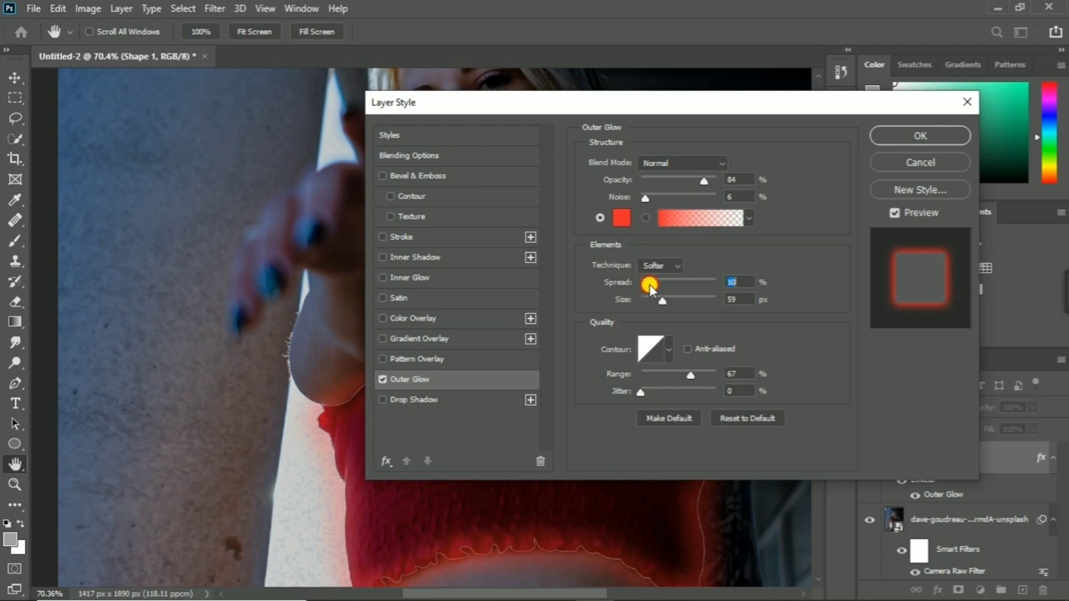
{"action": "left_click", "coordinate": [383, 258]}
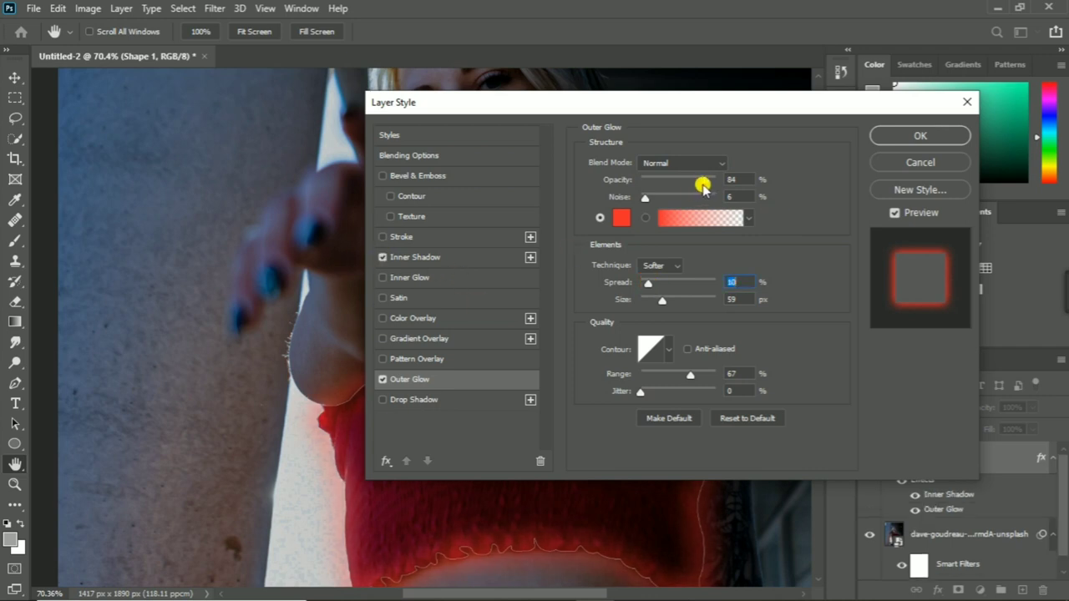
{"action": "left_click", "coordinate": [717, 164]}
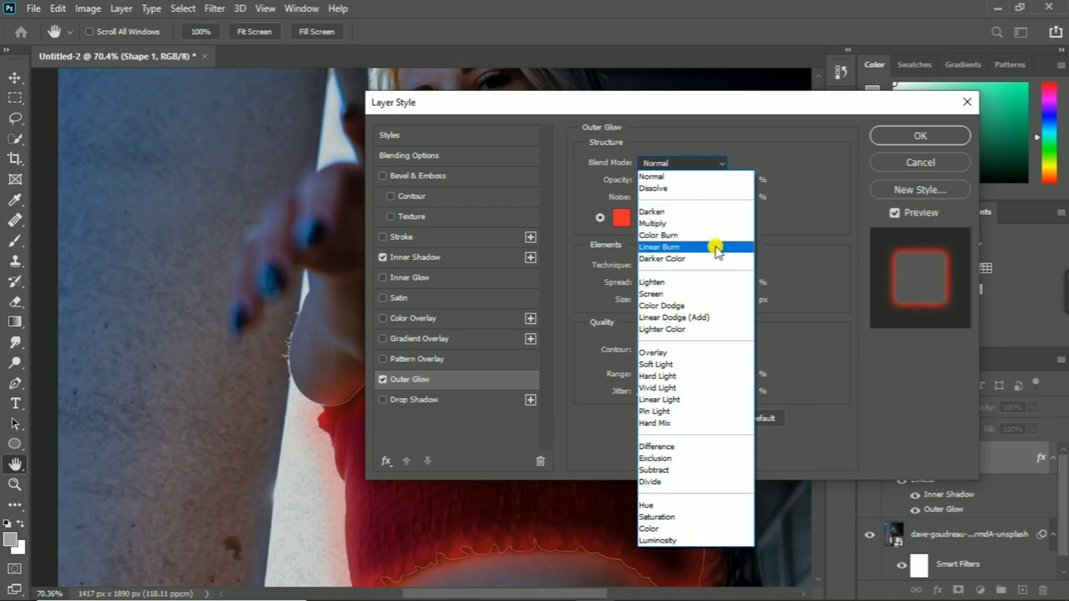
{"action": "left_click", "coordinate": [699, 188]}
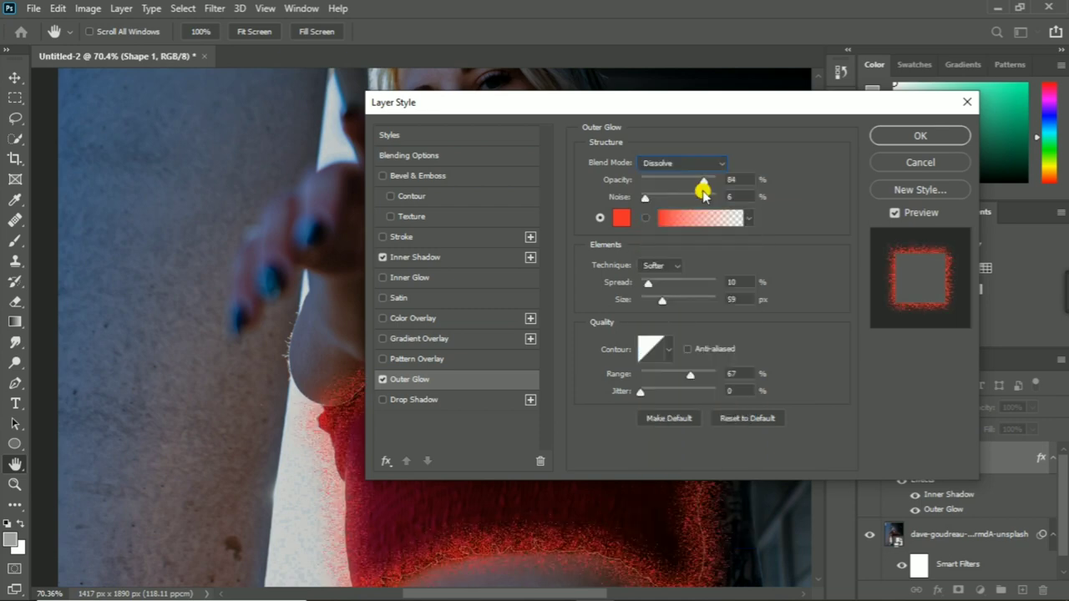
{"action": "mouse_move", "coordinate": [833, 109]}
{"action": "left_mouse_down"}
{"action": "mouse_move", "coordinate": [769, 597]}
{"action": "mouse_move", "coordinate": [821, 147]}
{"action": "left_mouse_up"}
Try Color Burn, Screen and Normal glow blends, then settle on Hard Light and confirm
{"action": "left_click", "coordinate": [709, 205]}
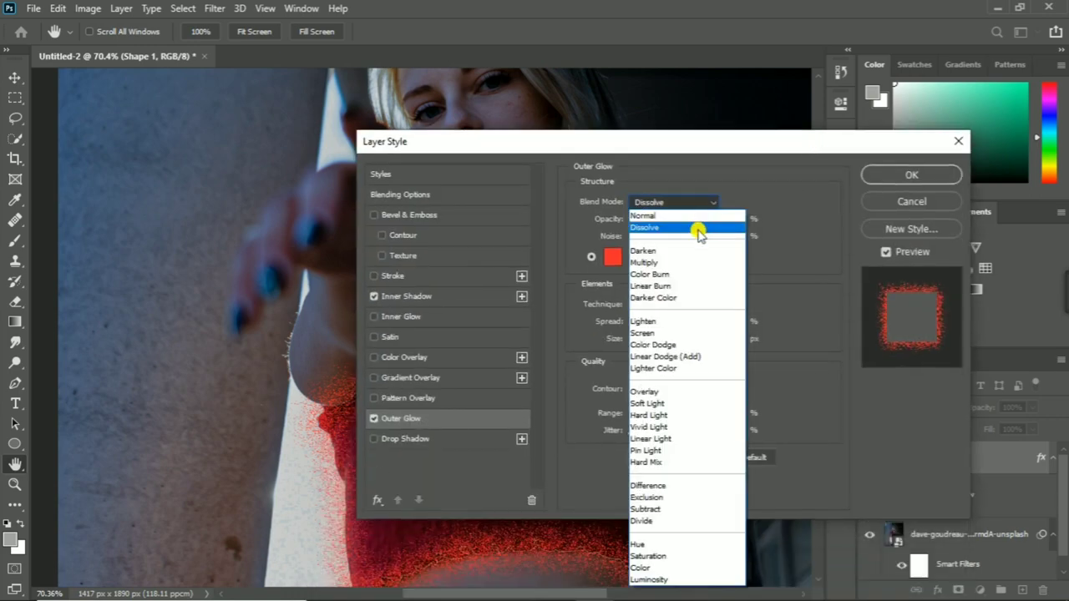
{"action": "left_click", "coordinate": [699, 268]}
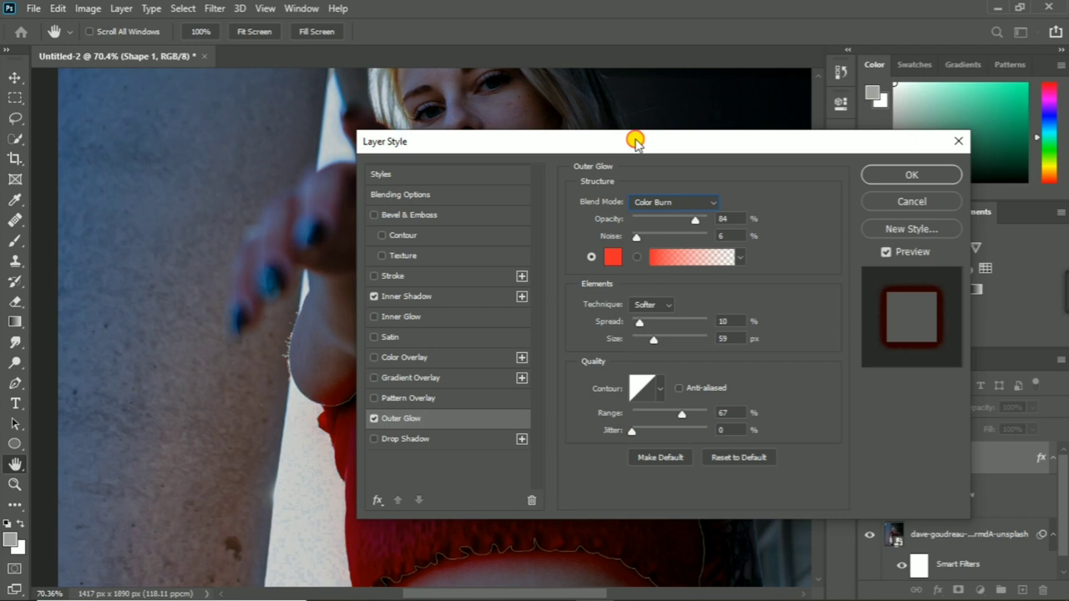
{"action": "mouse_move", "coordinate": [636, 141]}
{"action": "left_mouse_down"}
{"action": "mouse_move", "coordinate": [815, 565]}
{"action": "mouse_move", "coordinate": [692, 117]}
{"action": "left_mouse_up"}
{"action": "left_click", "coordinate": [767, 189]}
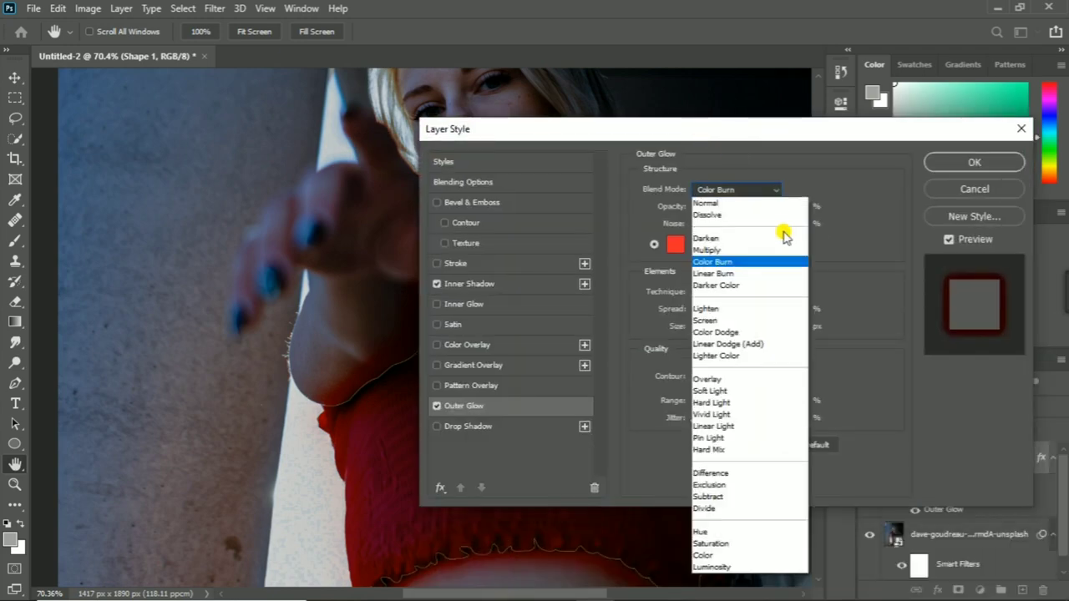
{"action": "left_click", "coordinate": [782, 319]}
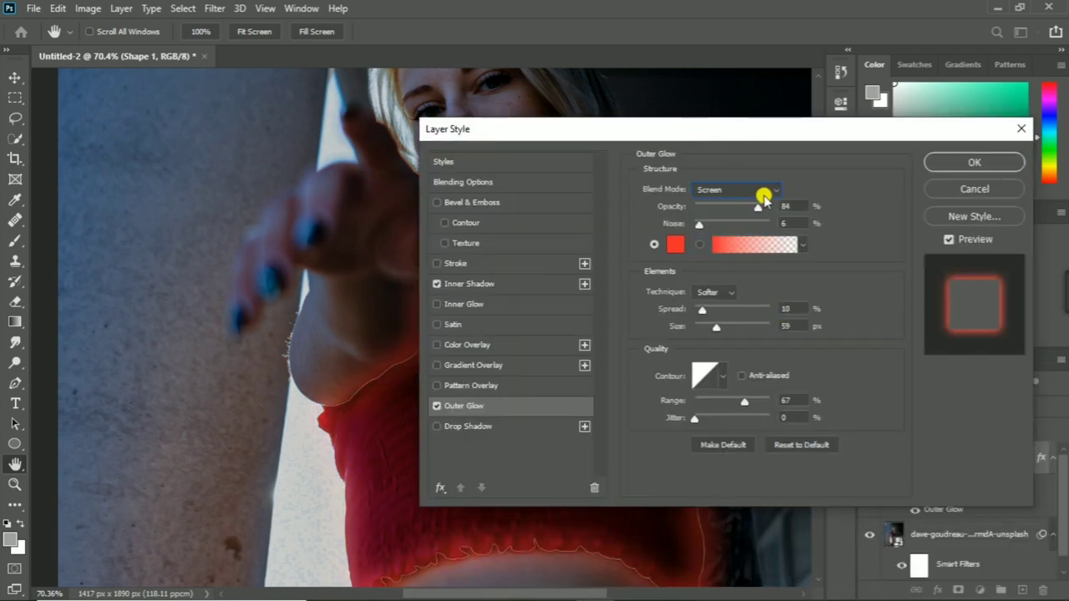
{"action": "left_click", "coordinate": [774, 191]}
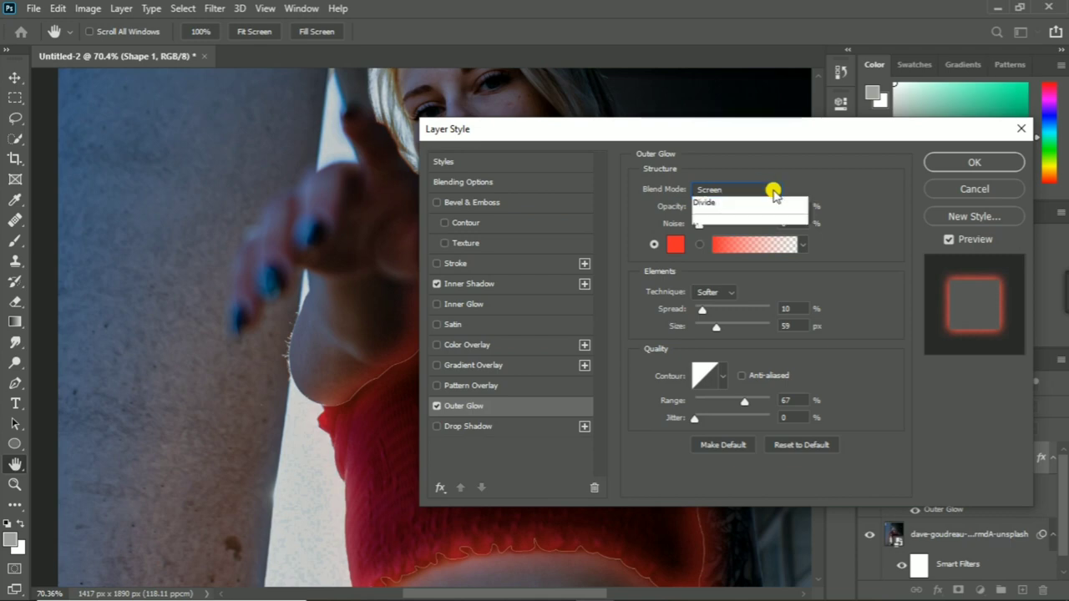
{"action": "left_click", "coordinate": [769, 207]}
{"action": "left_click", "coordinate": [766, 191]}
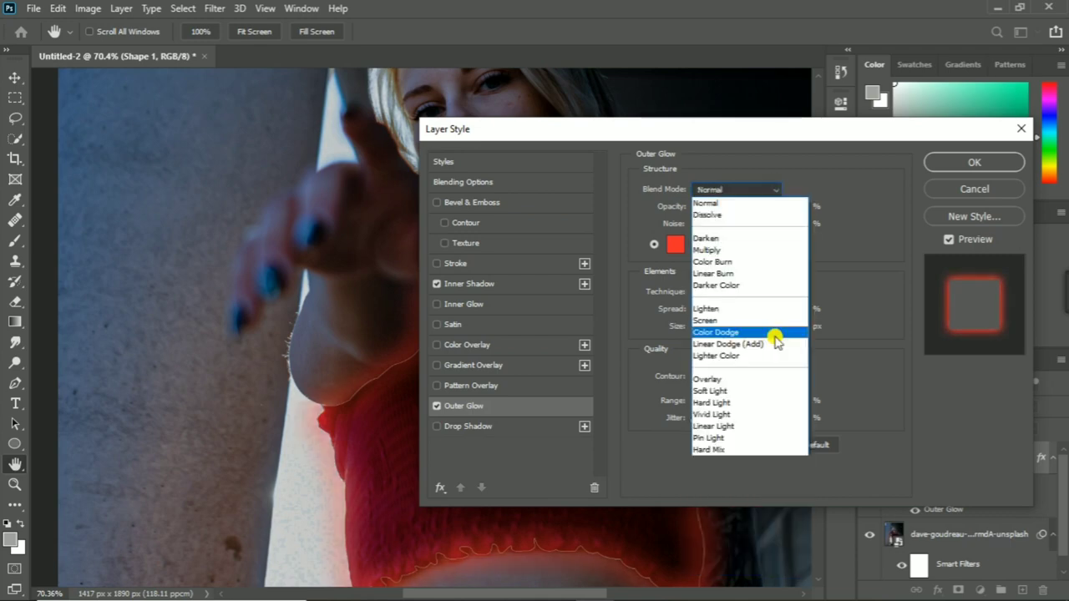
{"action": "left_click", "coordinate": [777, 403]}
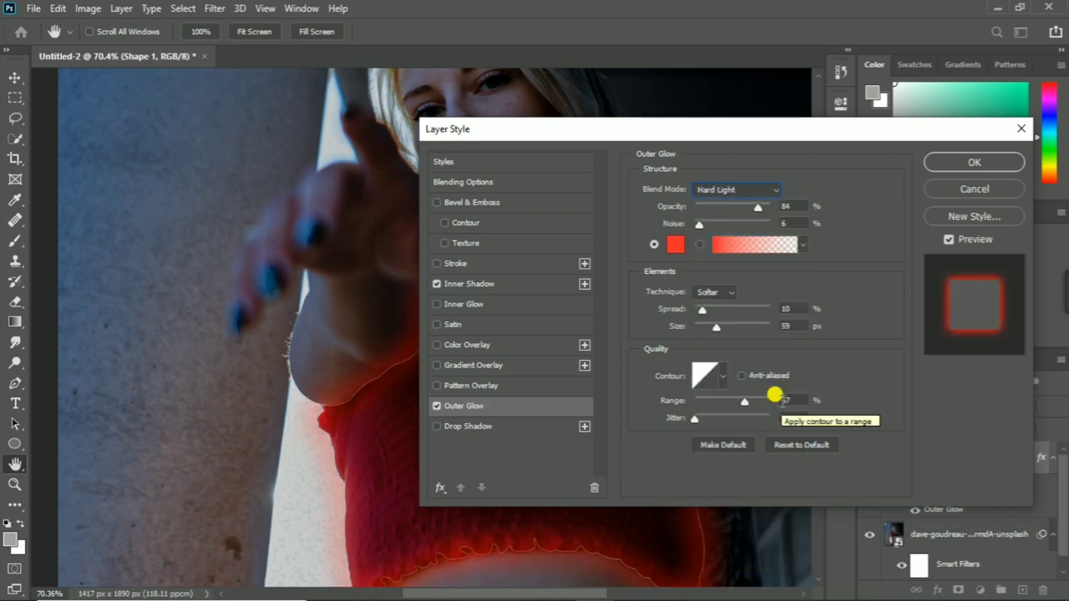
{"action": "left_click", "coordinate": [974, 162]}
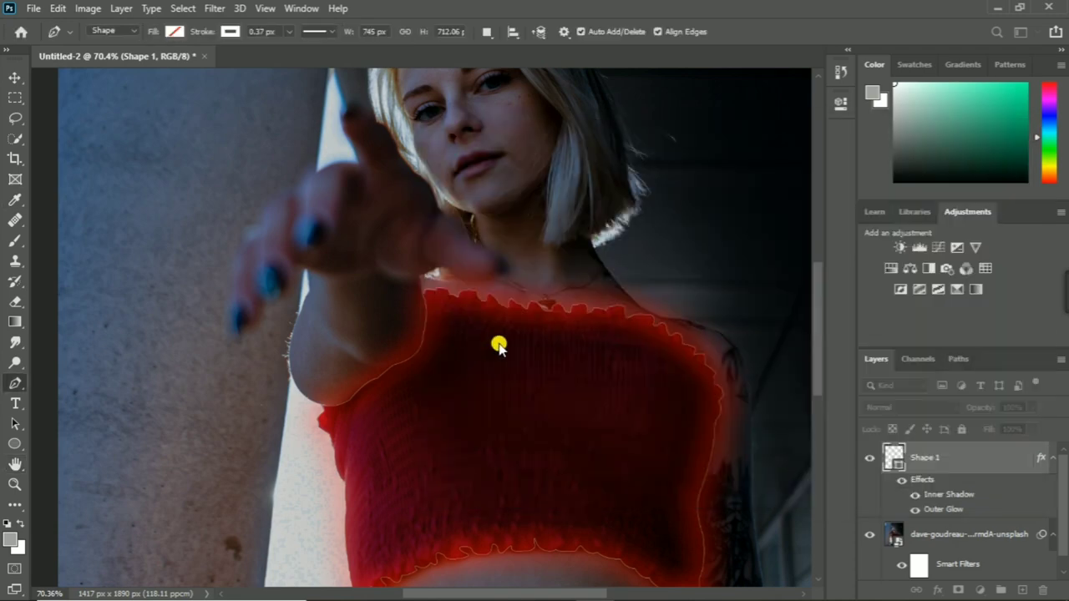
{"action": "left_click", "coordinate": [663, 580]}
{"action": "scroll", "coordinate": [637, 511], "scroll_direction": "down", "scroll_amount": 1}
{"action": "scroll", "coordinate": [649, 477], "scroll_direction": "down", "scroll_amount": 1}
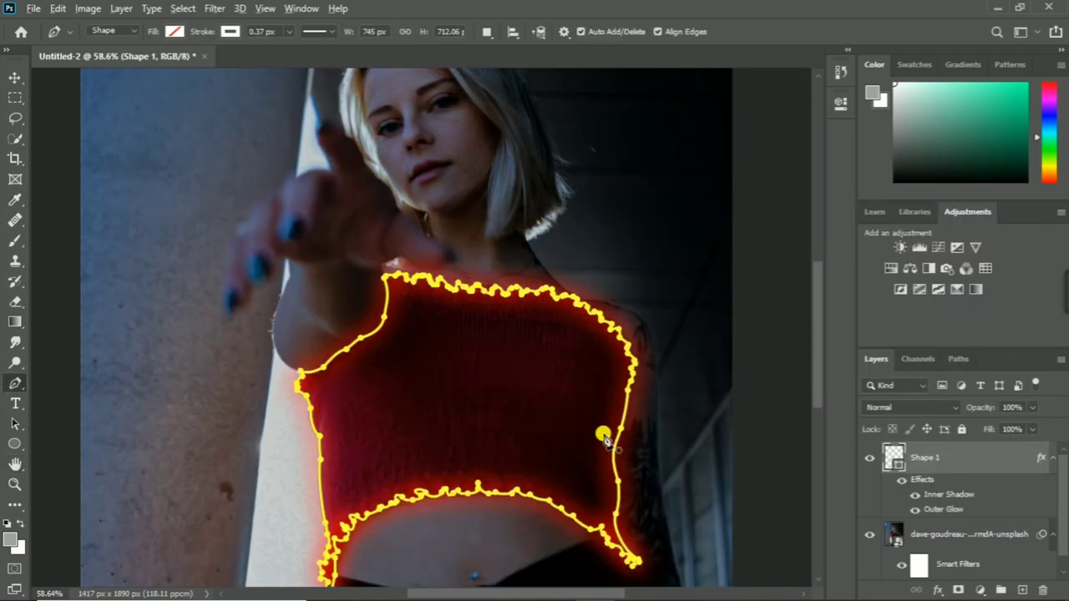
{"action": "scroll", "coordinate": [603, 436], "scroll_direction": "down", "scroll_amount": 1}
{"action": "scroll", "coordinate": [585, 434], "scroll_direction": "down", "scroll_amount": 1}
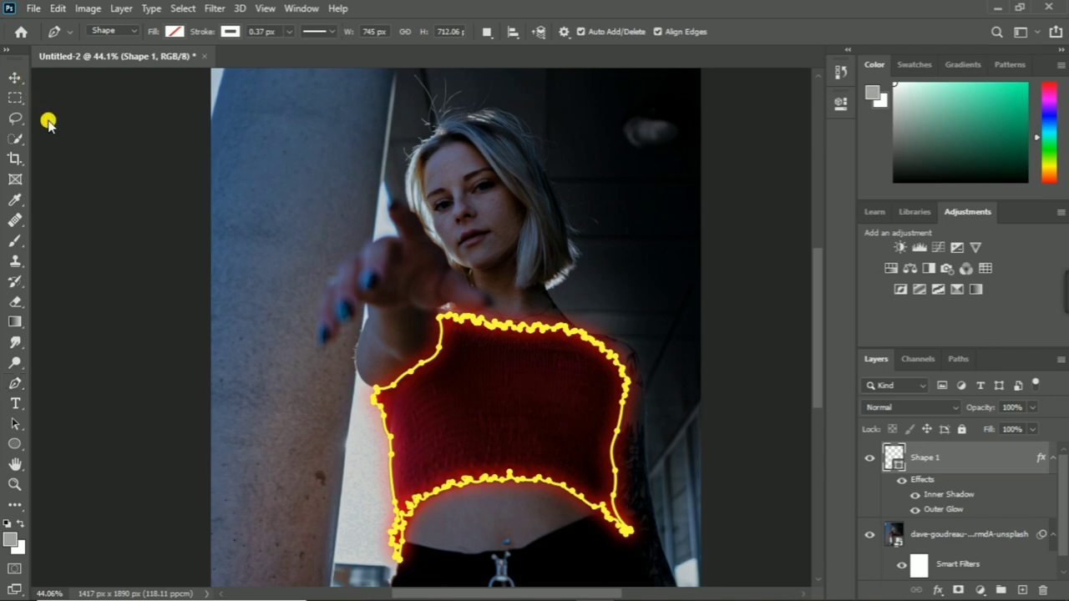
{"action": "key", "text": "v"}
{"action": "scroll", "coordinate": [415, 501], "scroll_direction": "down", "scroll_amount": 1}
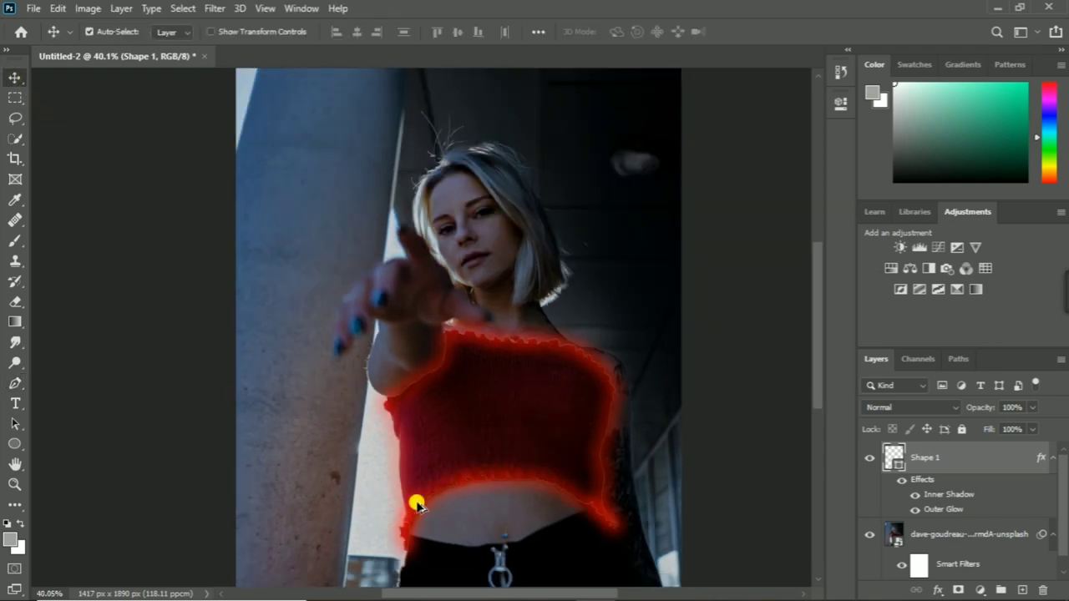
{"action": "scroll", "coordinate": [466, 351], "scroll_direction": "up", "scroll_amount": 2}
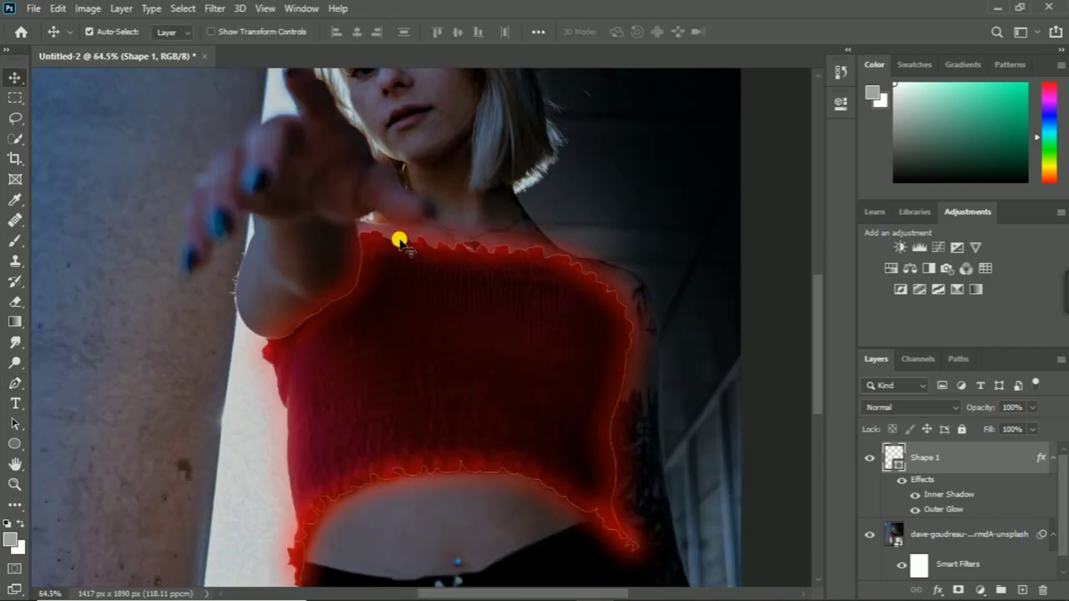
{"action": "scroll", "coordinate": [410, 263], "scroll_direction": "up", "scroll_amount": 1}
{"action": "right_click", "coordinate": [917, 460]}
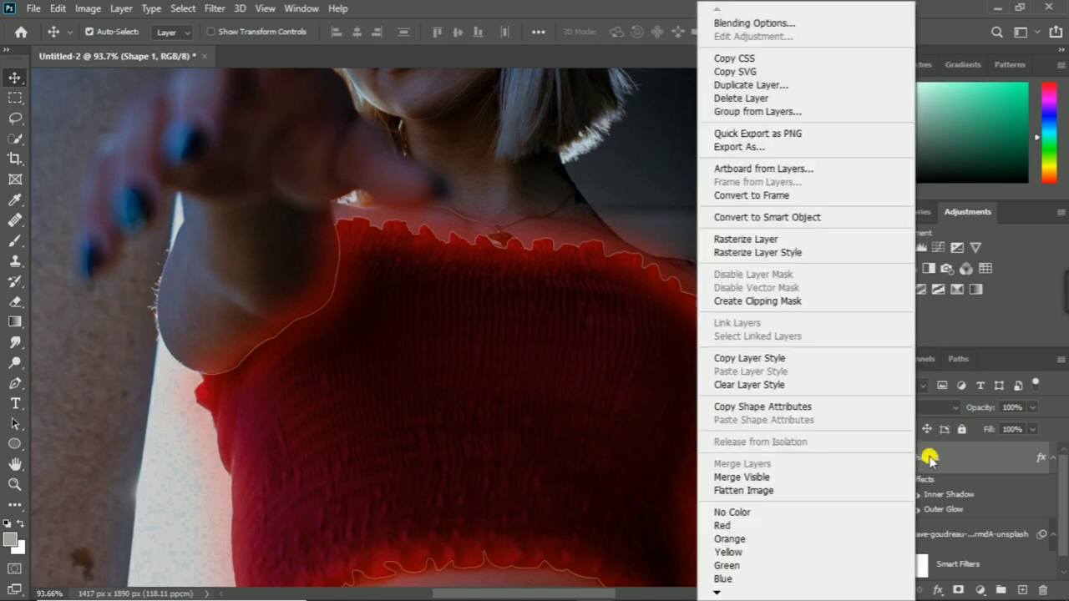
{"action": "left_click", "coordinate": [892, 456]}
{"action": "right_click", "coordinate": [891, 456]}
{"action": "left_click", "coordinate": [942, 184]}
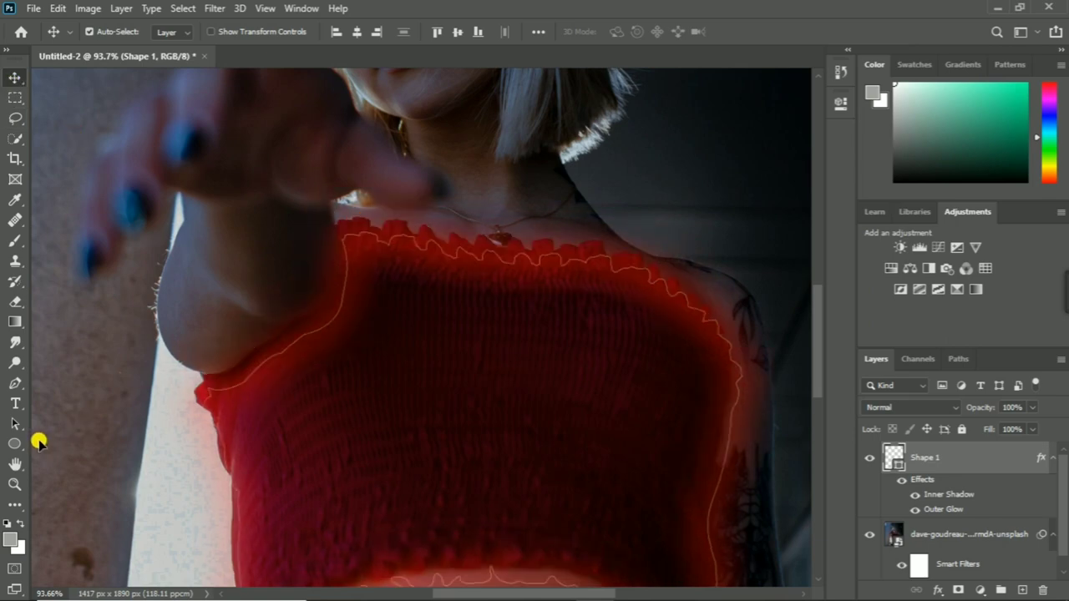
Add a black Multiply Color Overlay at 81% opacity to Shape 1's effects
{"action": "left_click", "coordinate": [938, 590]}
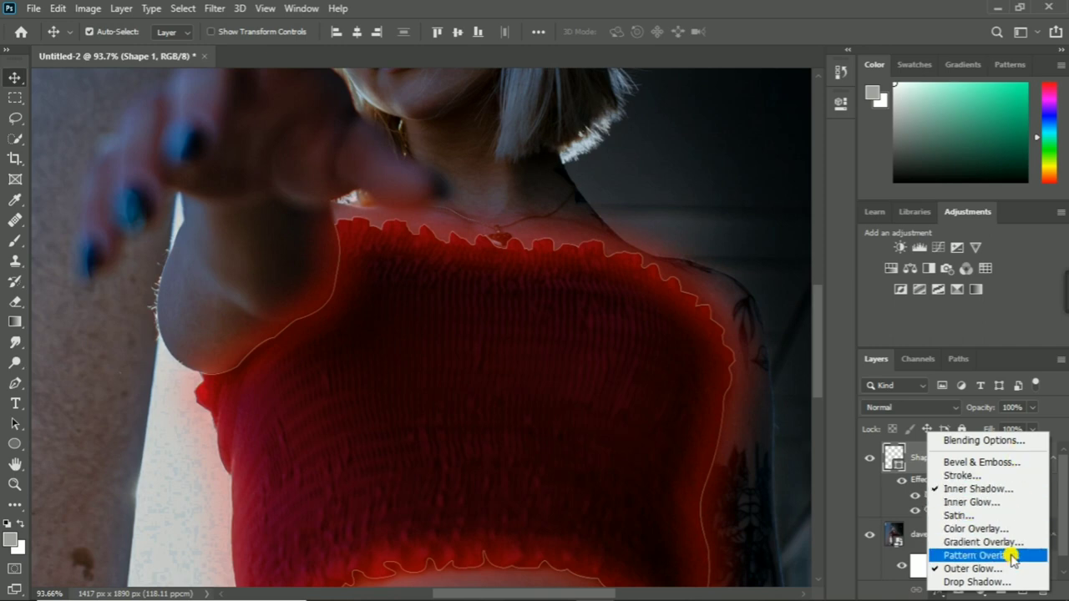
{"action": "left_click", "coordinate": [745, 449]}
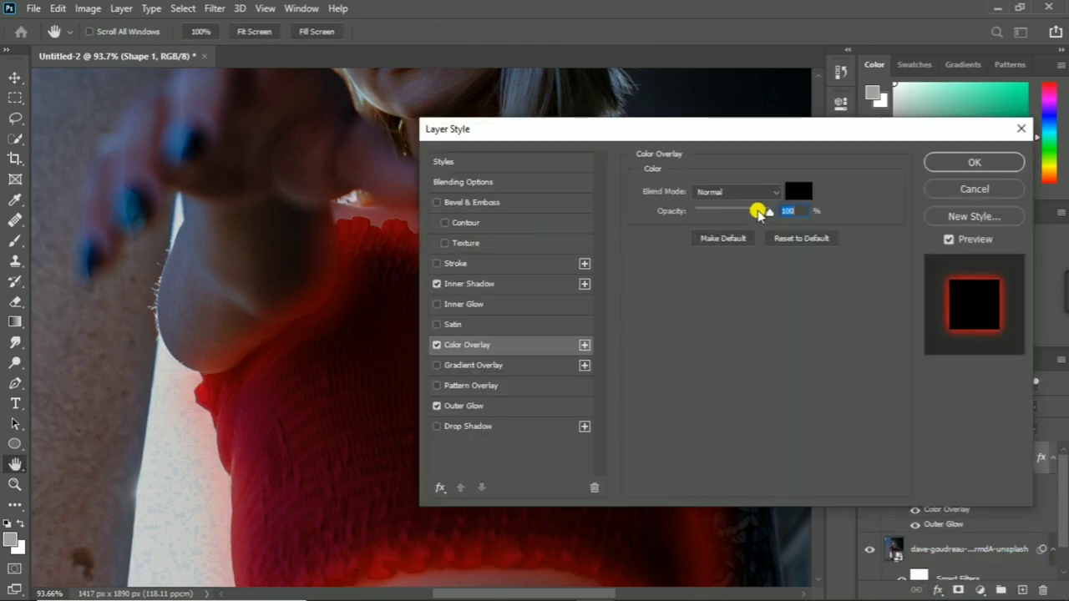
{"action": "left_click_drag", "start_coordinate": [738, 216], "coordinate": [760, 223]}
{"action": "left_click_drag", "start_coordinate": [721, 138], "coordinate": [736, 200]}
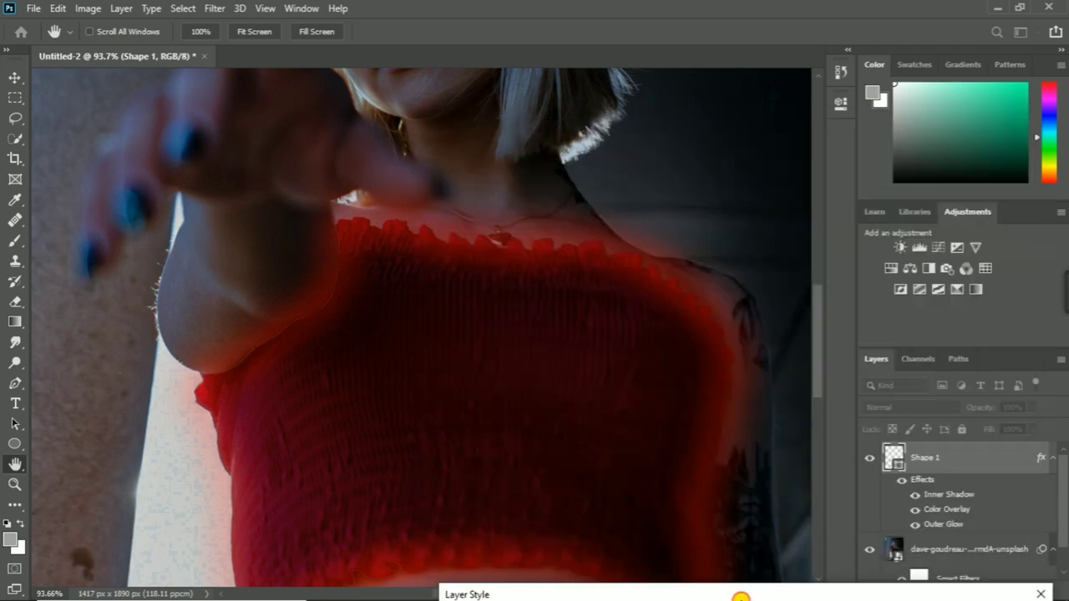
{"action": "left_click", "coordinate": [750, 254]}
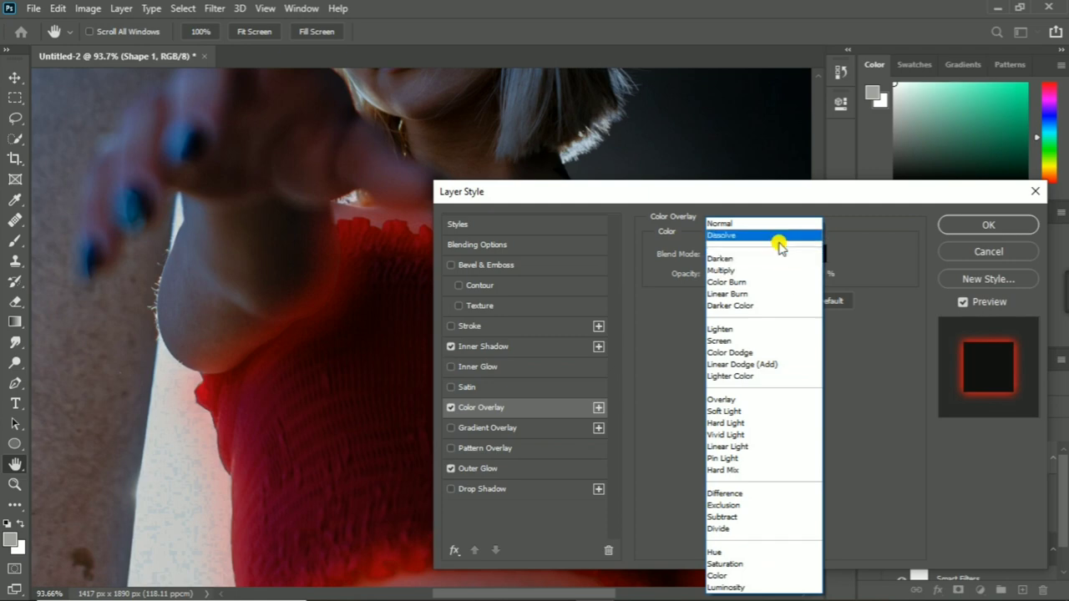
{"action": "left_click", "coordinate": [777, 269]}
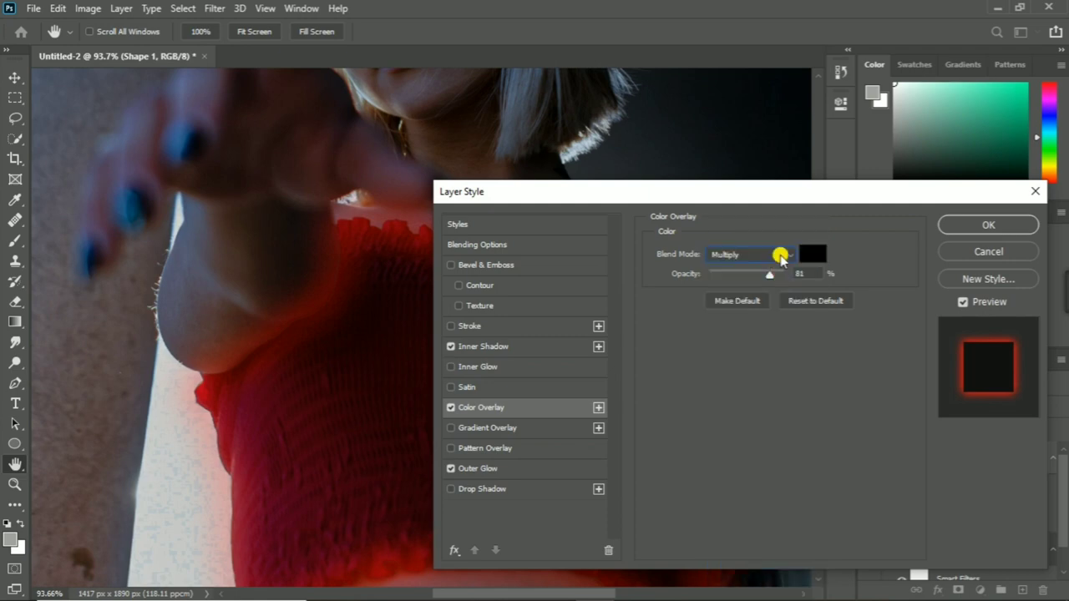
{"action": "left_click_drag", "start_coordinate": [792, 198], "coordinate": [695, 216]}
{"action": "left_click", "coordinate": [891, 242]}
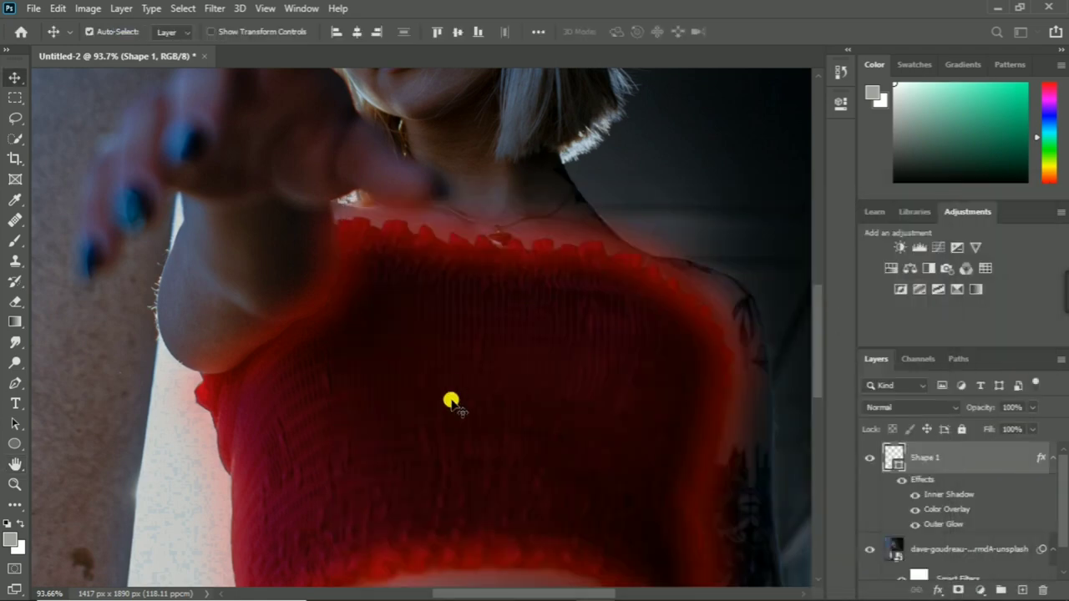
{"action": "scroll", "coordinate": [452, 402], "scroll_direction": "down", "scroll_amount": 2}
{"action": "scroll", "coordinate": [453, 400], "scroll_direction": "down", "scroll_amount": 3}
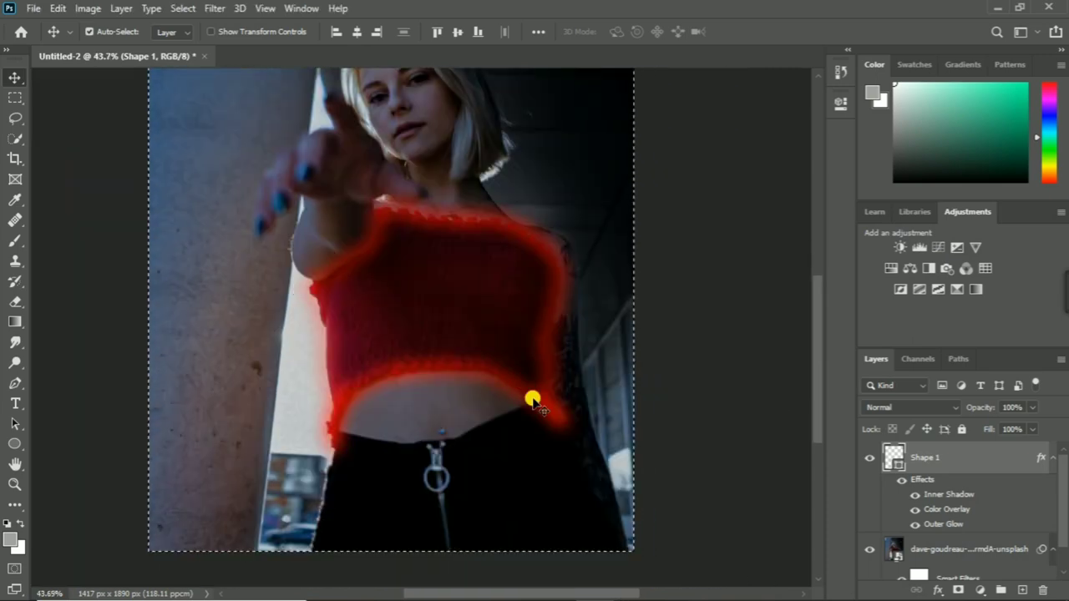
{"action": "left_click", "coordinate": [20, 98]}
{"action": "left_click", "coordinate": [15, 78]}
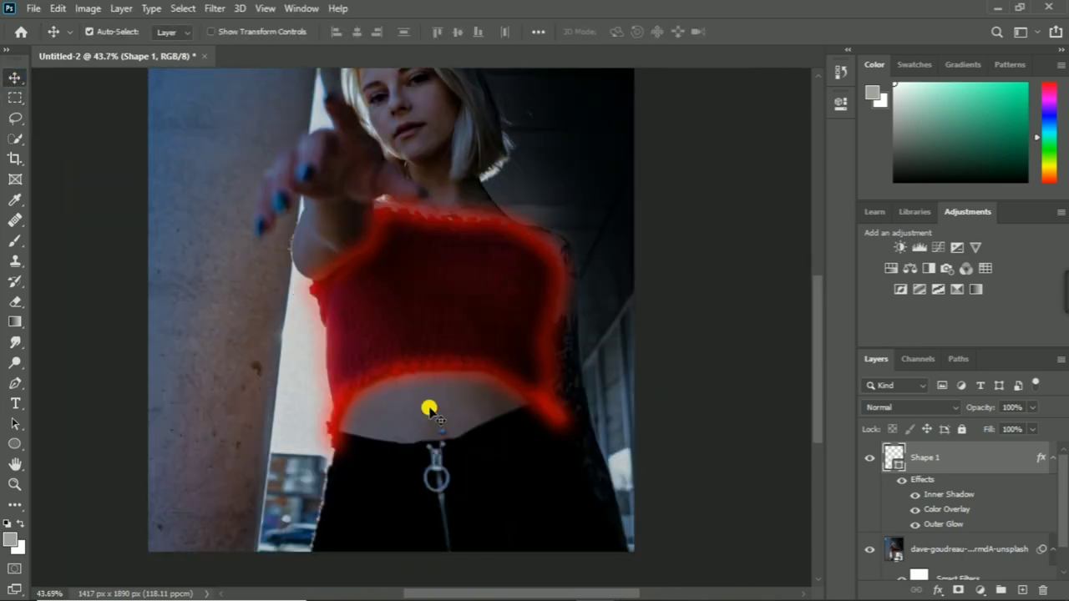
{"action": "scroll", "coordinate": [437, 415], "scroll_direction": "up", "scroll_amount": 2}
{"action": "scroll", "coordinate": [438, 415], "scroll_direction": "down", "scroll_amount": 1}
{"action": "scroll", "coordinate": [437, 415], "scroll_direction": "down", "scroll_amount": 1}
{"action": "scroll", "coordinate": [438, 415], "scroll_direction": "down", "scroll_amount": 1}
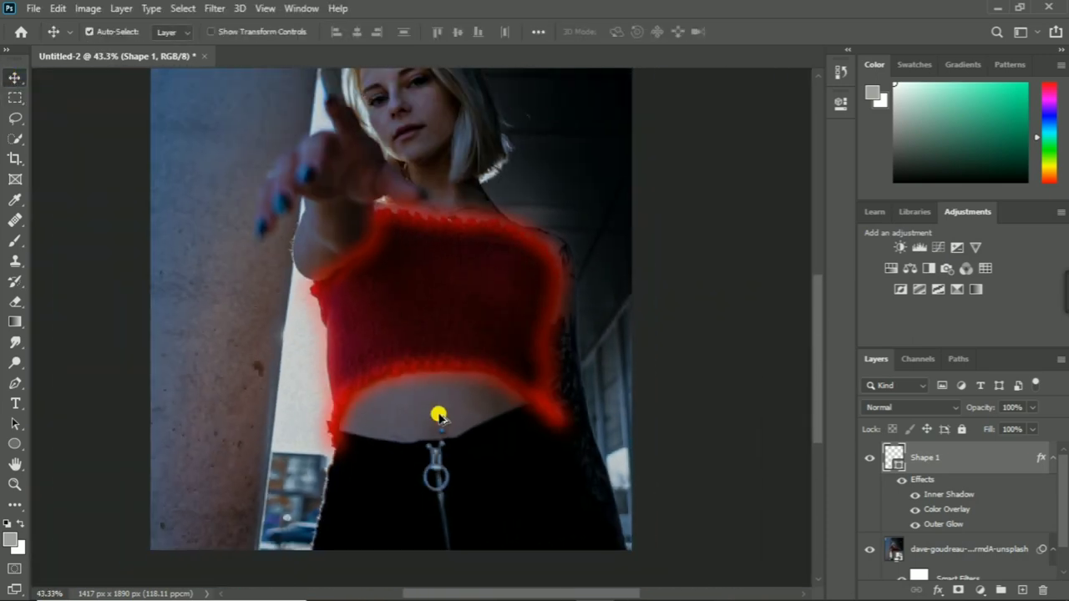
{"action": "scroll", "coordinate": [458, 306], "scroll_direction": "up", "scroll_amount": 1}
{"action": "scroll", "coordinate": [457, 305], "scroll_direction": "up", "scroll_amount": 1}
{"action": "scroll", "coordinate": [420, 289], "scroll_direction": "up", "scroll_amount": 2}
{"action": "scroll", "coordinate": [420, 291], "scroll_direction": "up", "scroll_amount": 2}
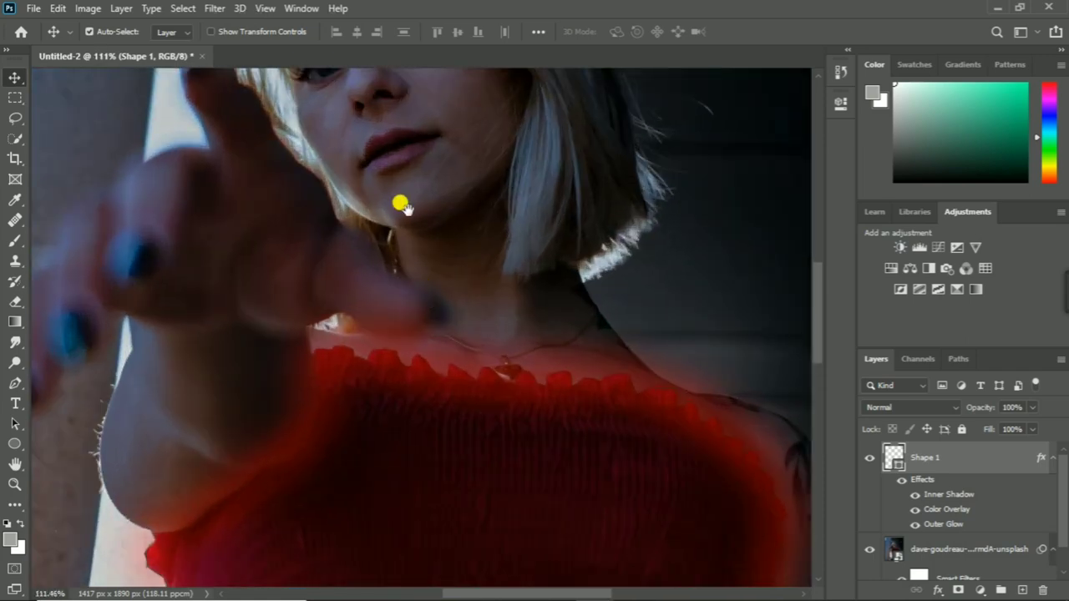
{"action": "scroll", "coordinate": [401, 203], "scroll_direction": "up", "scroll_amount": 1}
{"action": "scroll", "coordinate": [481, 412], "scroll_direction": "up", "scroll_amount": 2}
{"action": "scroll", "coordinate": [603, 506], "scroll_direction": "up", "scroll_amount": 2}
{"action": "scroll", "coordinate": [543, 439], "scroll_direction": "up", "scroll_amount": 2}
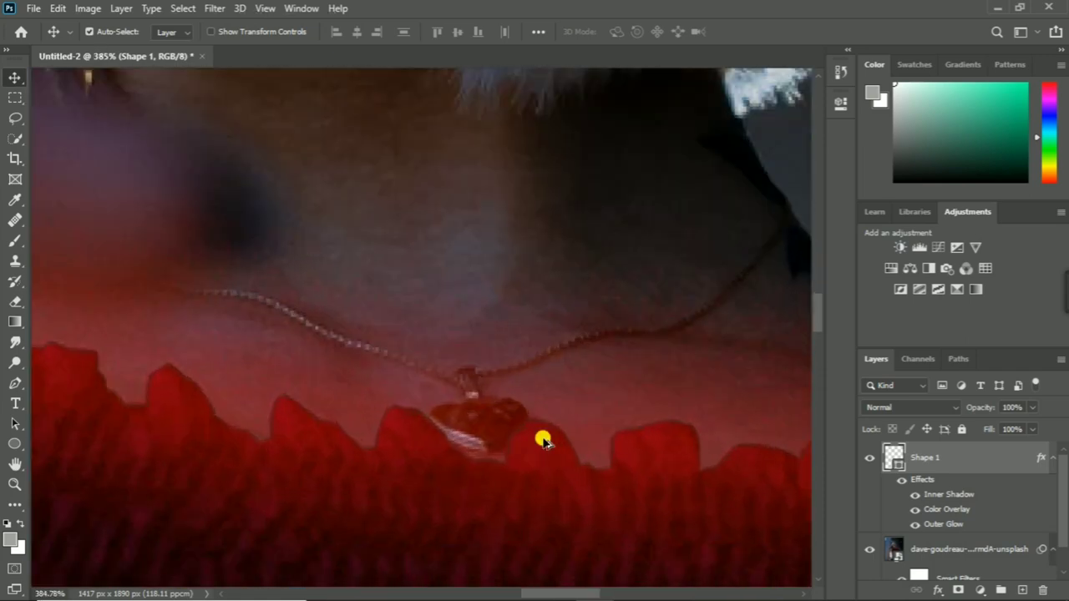
Start a Pen shape path beside the earring and run it down the neck to the necklace chain
{"action": "key", "text": "p"}
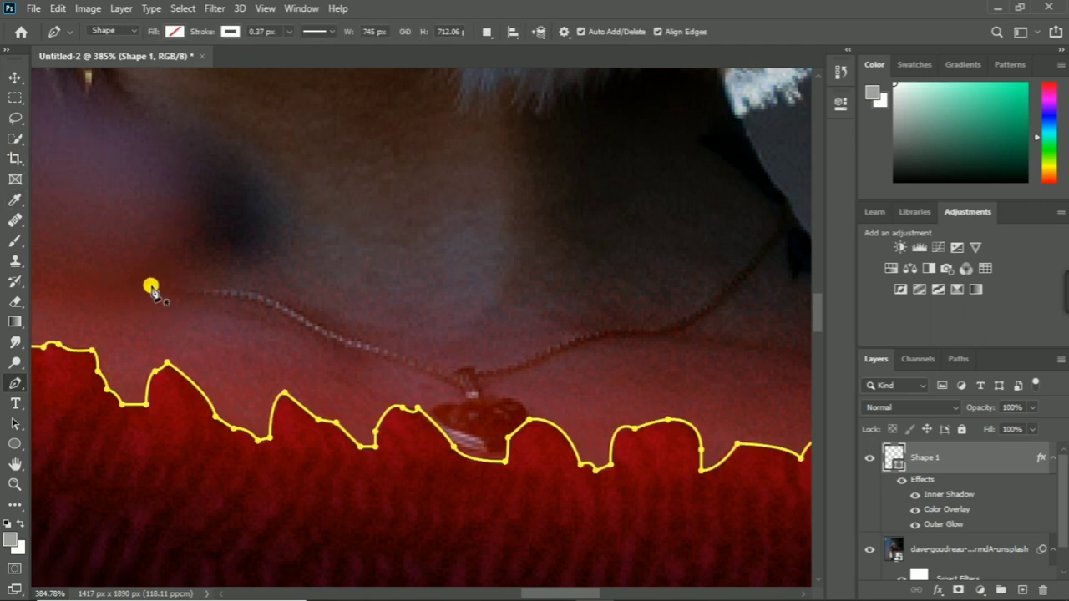
{"action": "scroll", "coordinate": [174, 310], "scroll_direction": "up", "scroll_amount": 3}
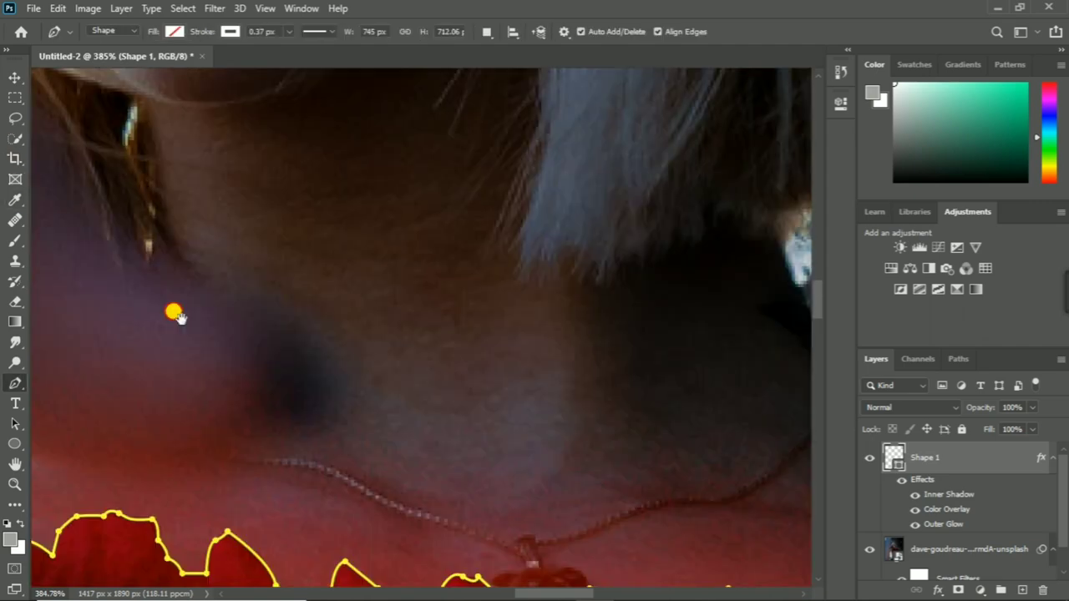
{"action": "scroll", "coordinate": [146, 162], "scroll_direction": "down", "scroll_amount": 3}
{"action": "scroll", "coordinate": [179, 306], "scroll_direction": "up", "scroll_amount": 3}
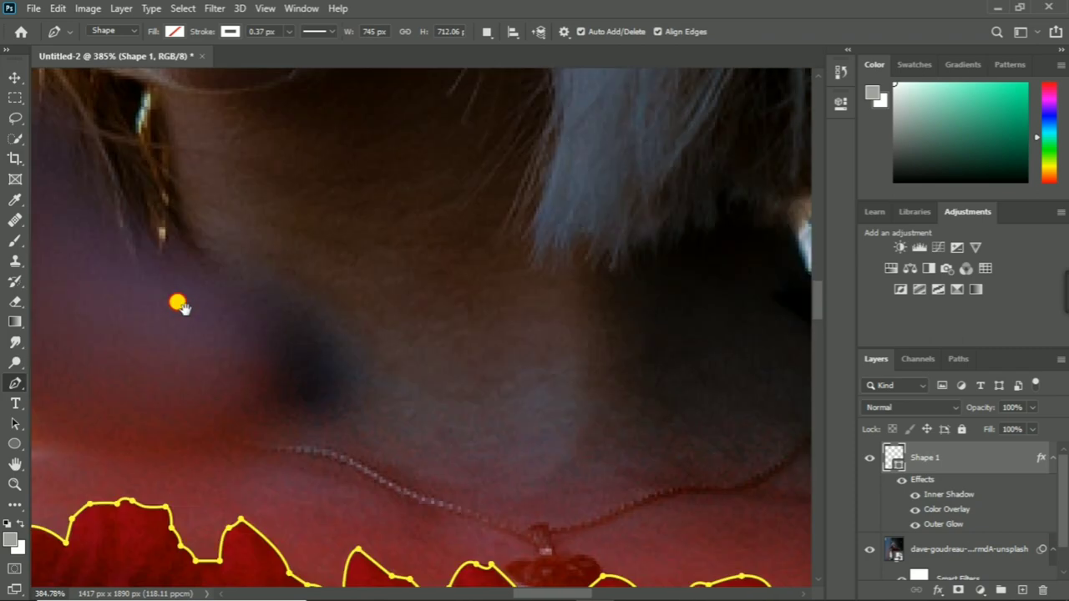
{"action": "left_click", "coordinate": [165, 199]}
{"action": "left_click", "coordinate": [163, 257]}
{"action": "left_click", "coordinate": [164, 278]}
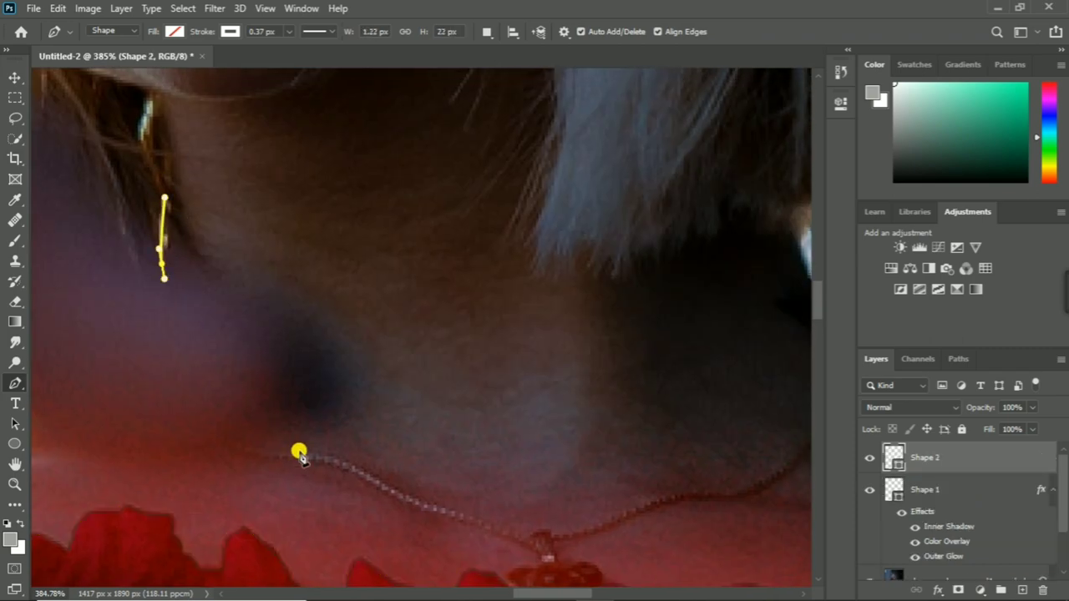
{"action": "left_click", "coordinate": [225, 446]}
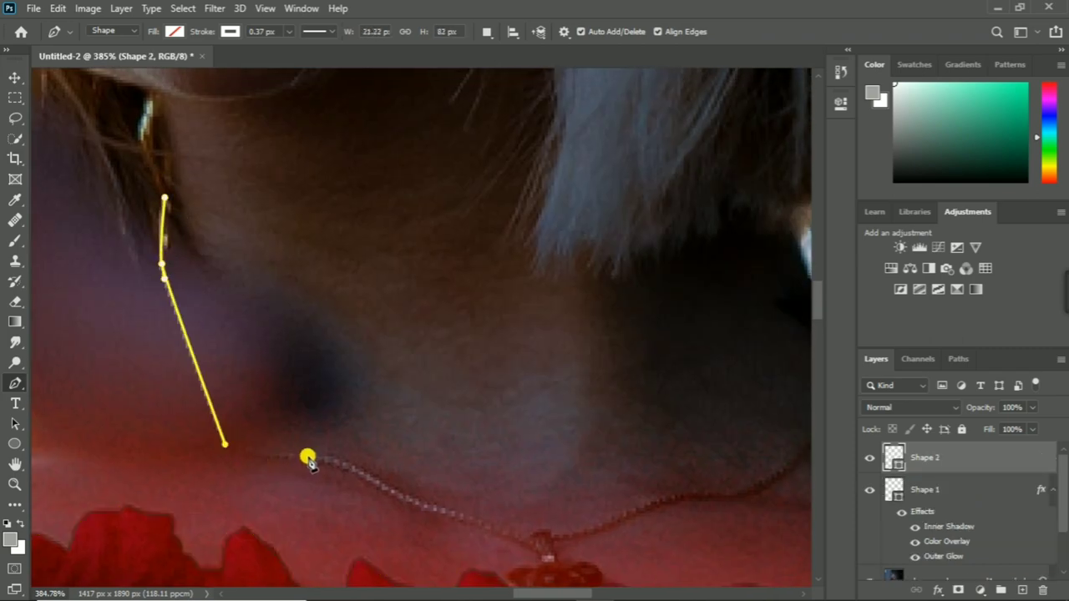
{"action": "left_click_drag", "start_coordinate": [308, 458], "coordinate": [351, 453]}
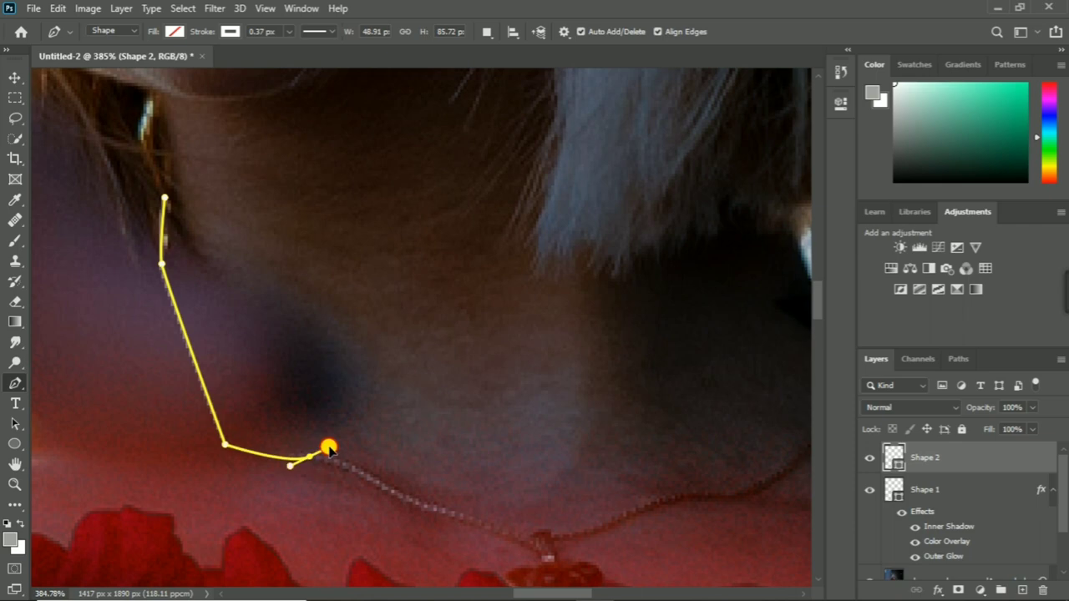
{"action": "left_click", "coordinate": [378, 487]}
{"action": "left_click_drag", "start_coordinate": [585, 518], "coordinate": [415, 332]}
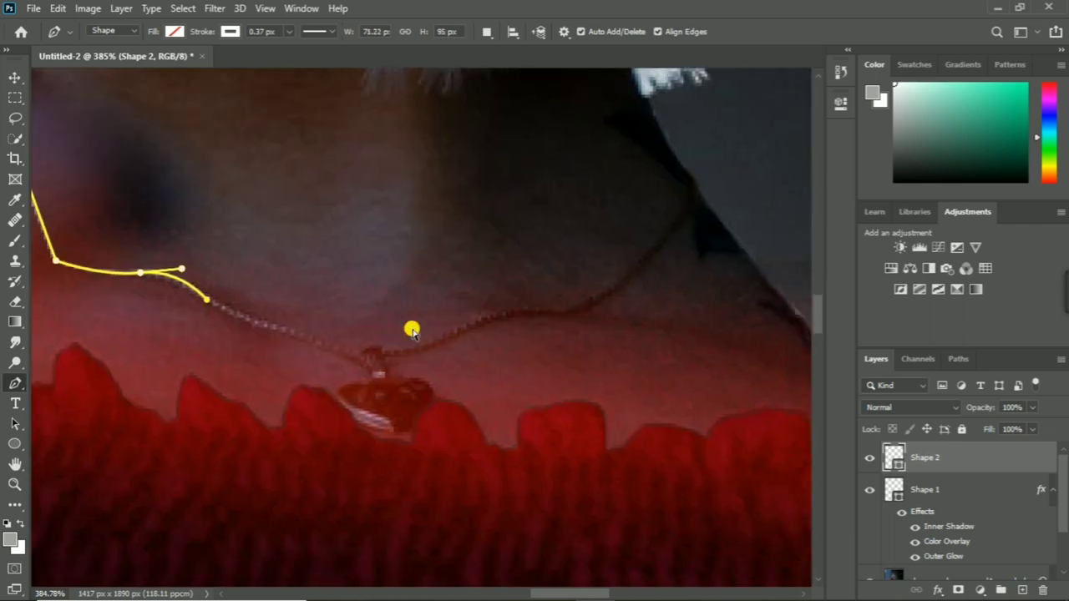
Drop the misplaced point and curve the path along the chain past the pendant
{"action": "left_click", "coordinate": [206, 299]}
{"action": "left_click_drag", "start_coordinate": [209, 299], "coordinate": [243, 329]}
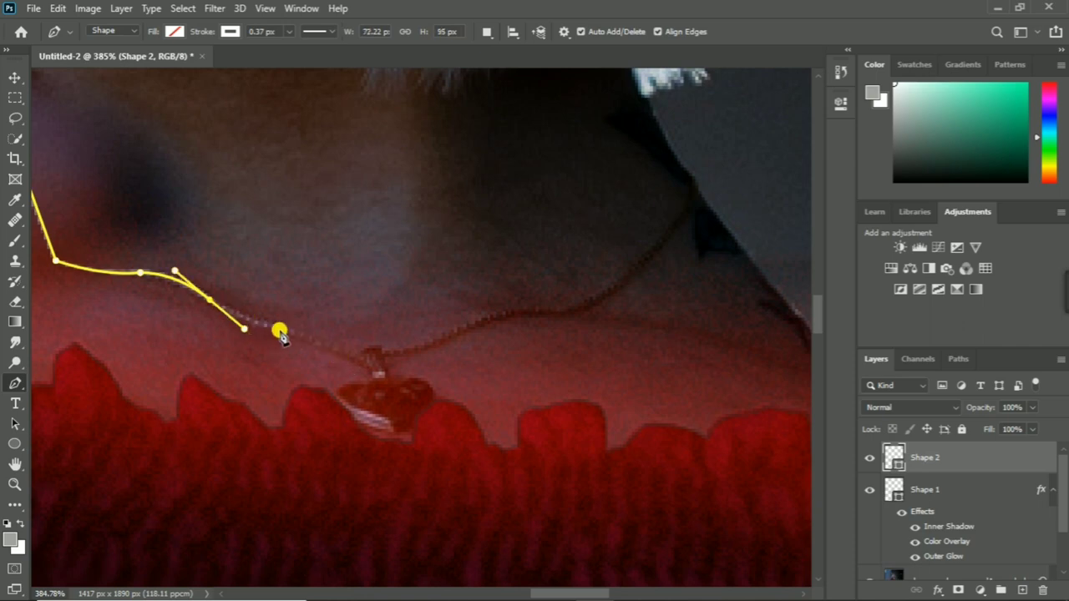
{"action": "left_click_drag", "start_coordinate": [274, 325], "coordinate": [284, 332]}
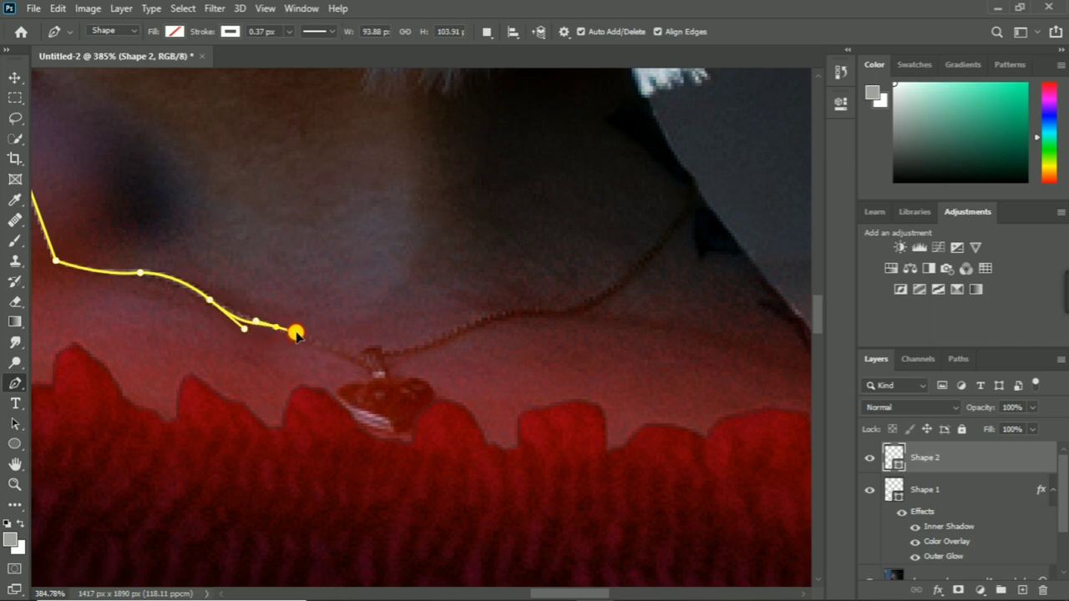
{"action": "left_click", "coordinate": [365, 362]}
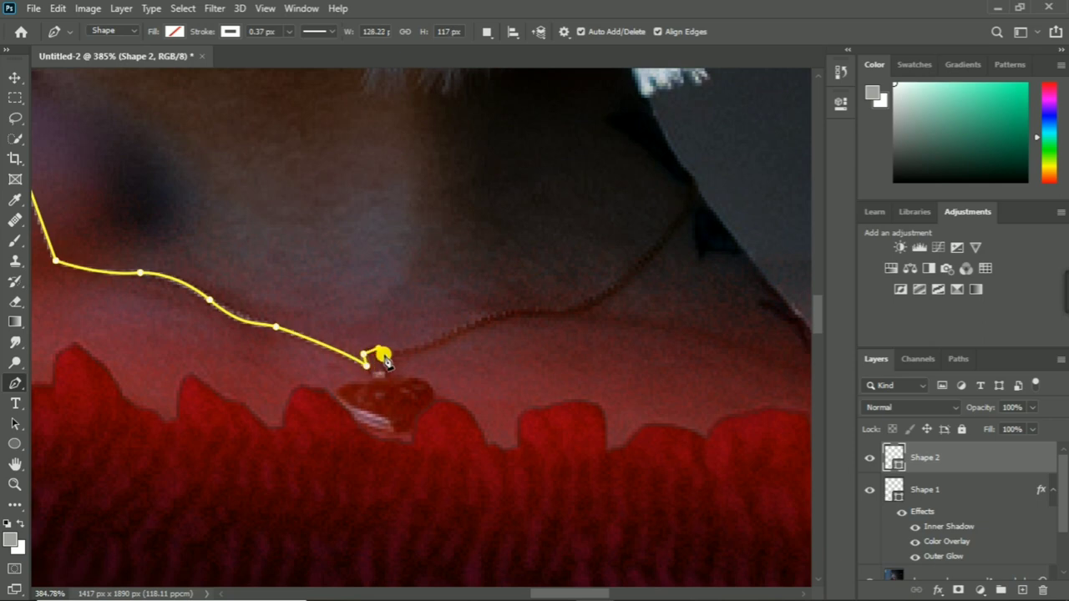
{"action": "left_click_drag", "start_coordinate": [481, 321], "coordinate": [523, 289]}
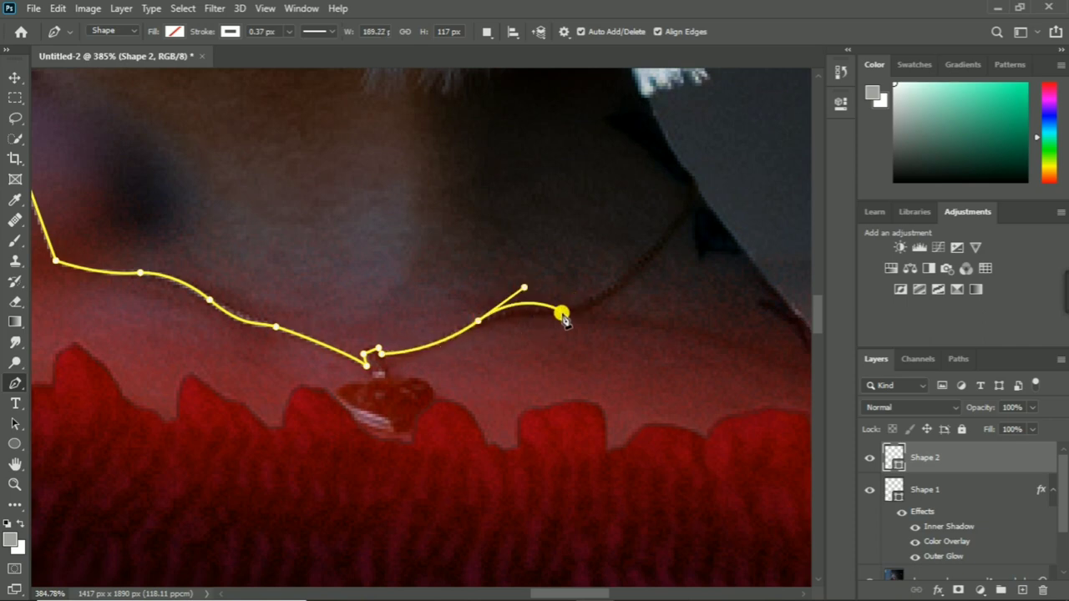
{"action": "left_click", "coordinate": [477, 321], "text": "alt"}
{"action": "left_click", "coordinate": [565, 317]}
{"action": "left_click_drag", "start_coordinate": [565, 318], "coordinate": [598, 330]}
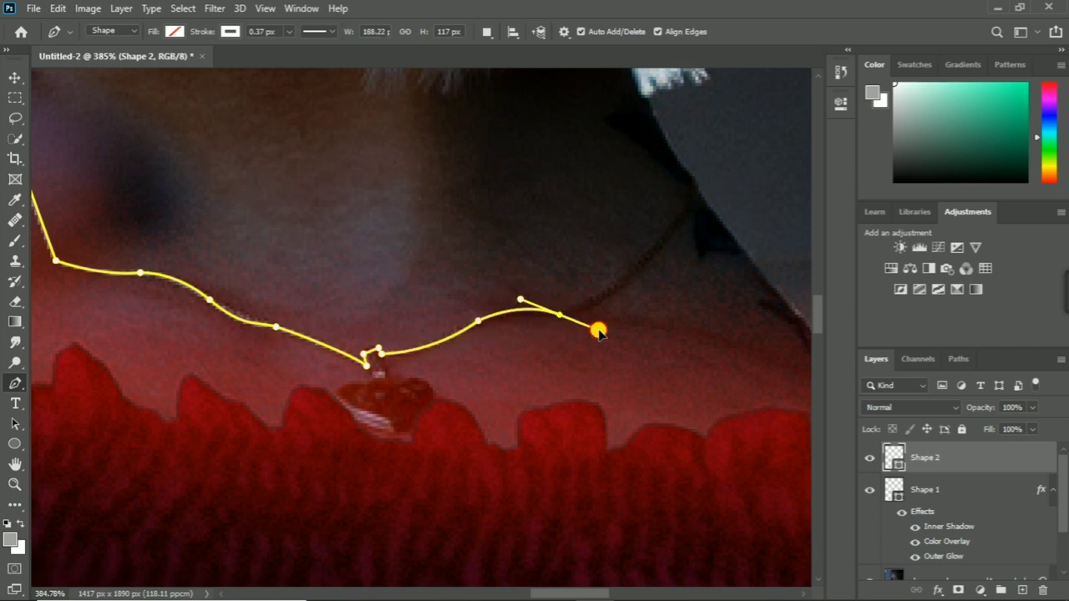
{"action": "left_click", "coordinate": [692, 185]}
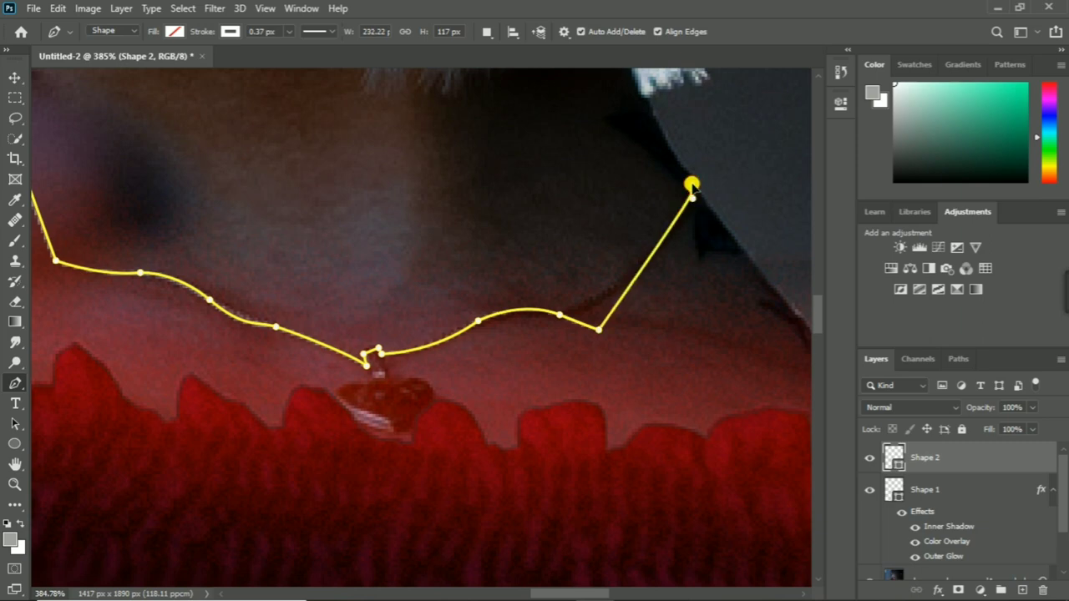
Remove the stray end points and redraw the curve up the right side of the neck
{"action": "key", "text": "ctrl+z"}
{"action": "left_click", "coordinate": [560, 316], "text": "ctrl"}
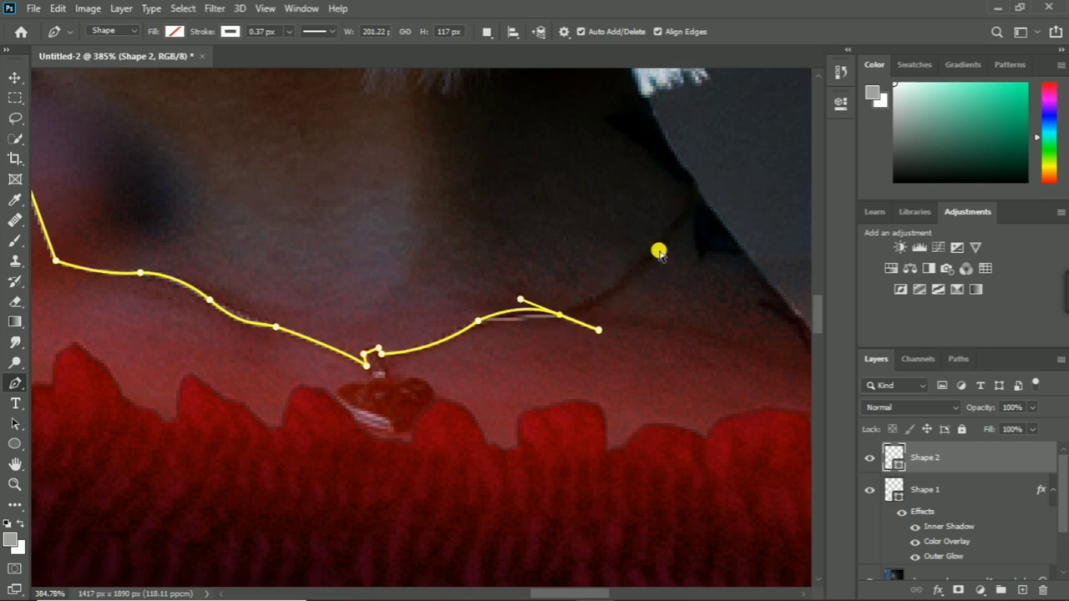
{"action": "key", "text": "Delete"}
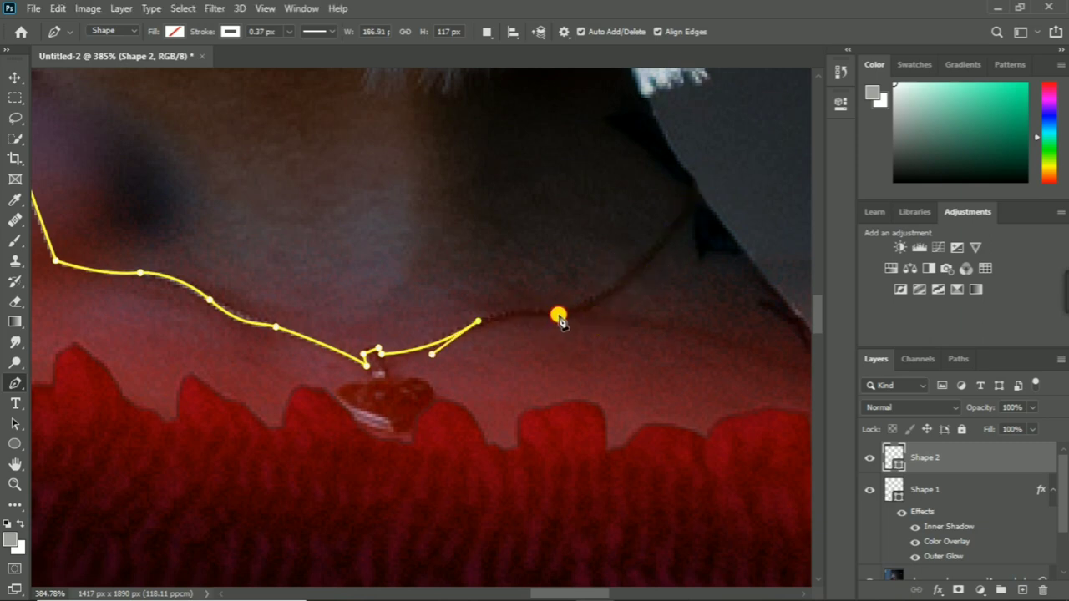
{"action": "left_click_drag", "start_coordinate": [558, 316], "coordinate": [582, 326]}
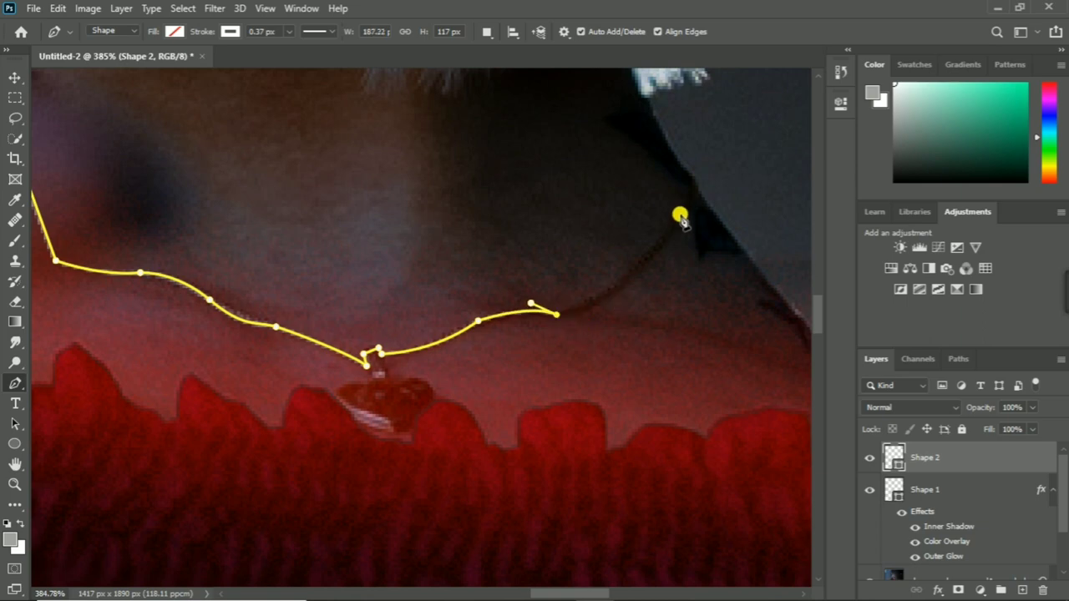
{"action": "mouse_move", "coordinate": [692, 184]}
{"action": "left_mouse_down"}
{"action": "mouse_move", "coordinate": [699, 86]}
{"action": "mouse_move", "coordinate": [723, 84]}
{"action": "left_mouse_up"}
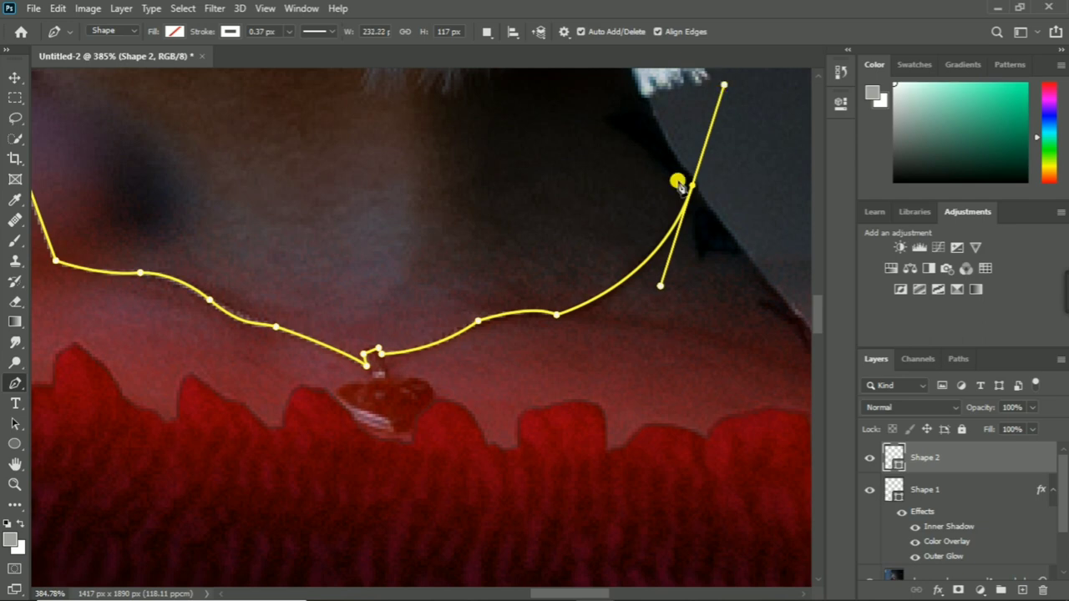
{"action": "scroll", "coordinate": [649, 210], "scroll_direction": "down", "scroll_amount": 5}
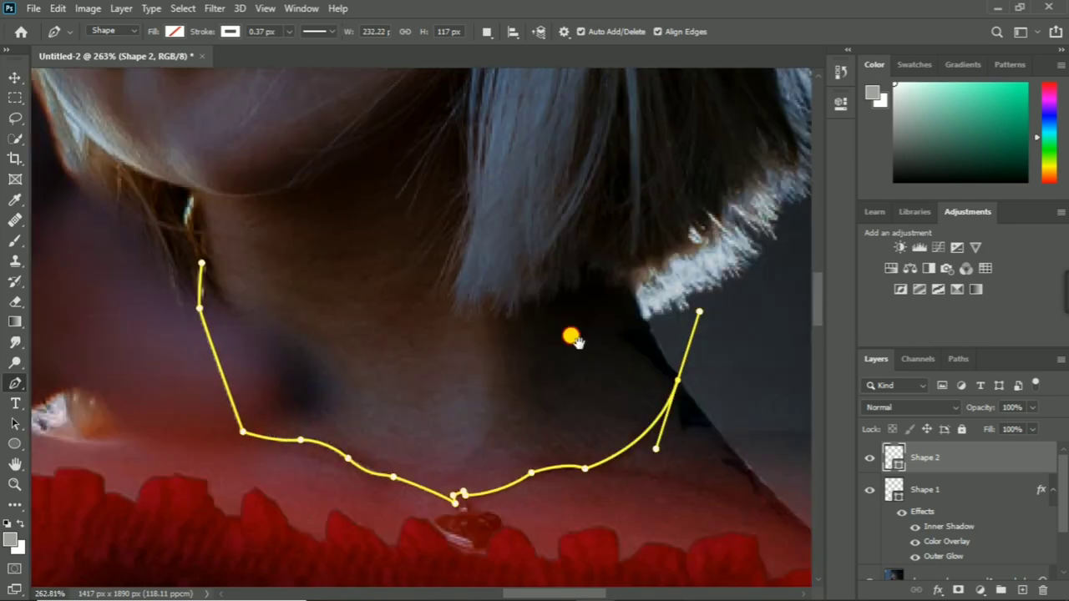
{"action": "scroll", "coordinate": [574, 339], "scroll_direction": "up", "scroll_amount": 1}
Add points around the chin and close the path at its starting point
{"action": "left_click", "coordinate": [668, 326]}
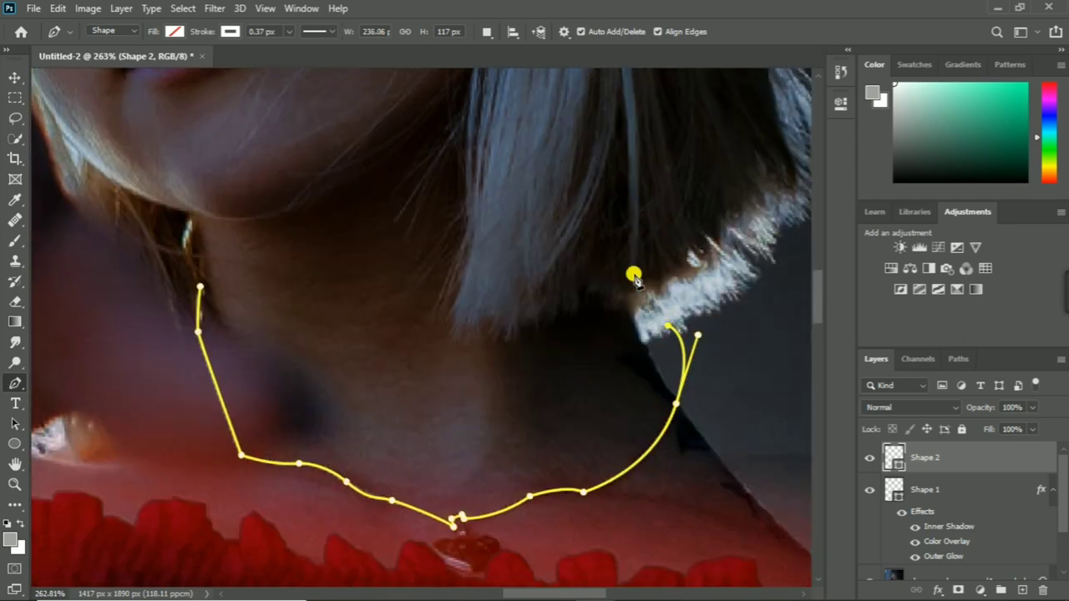
{"action": "left_click", "coordinate": [635, 273]}
{"action": "left_click", "coordinate": [552, 212]}
{"action": "left_click", "coordinate": [472, 198]}
{"action": "left_click", "coordinate": [334, 183]}
{"action": "left_click", "coordinate": [253, 210]}
{"action": "left_click", "coordinate": [199, 287]}
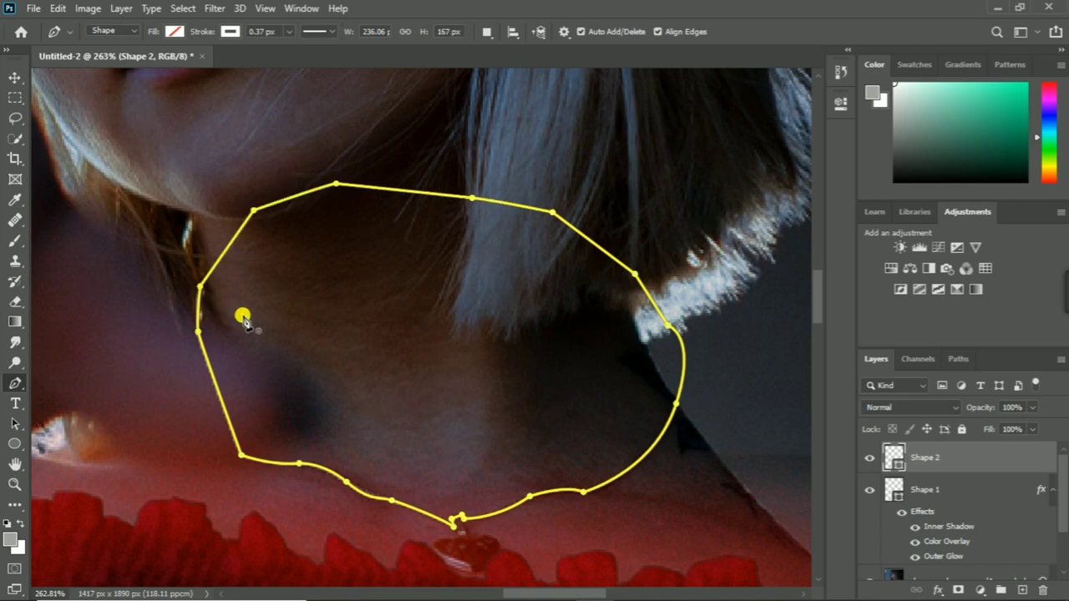
Undo the two accidental extra points on the necklace path
{"action": "scroll", "coordinate": [274, 318], "scroll_direction": "down", "scroll_amount": 2}
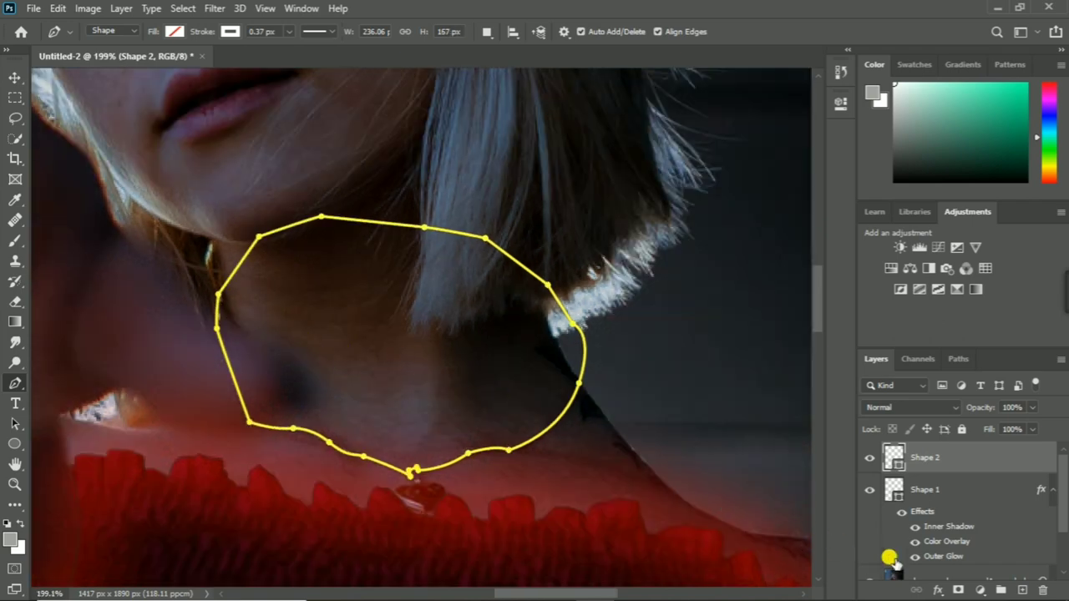
{"action": "left_click", "coordinate": [937, 589]}
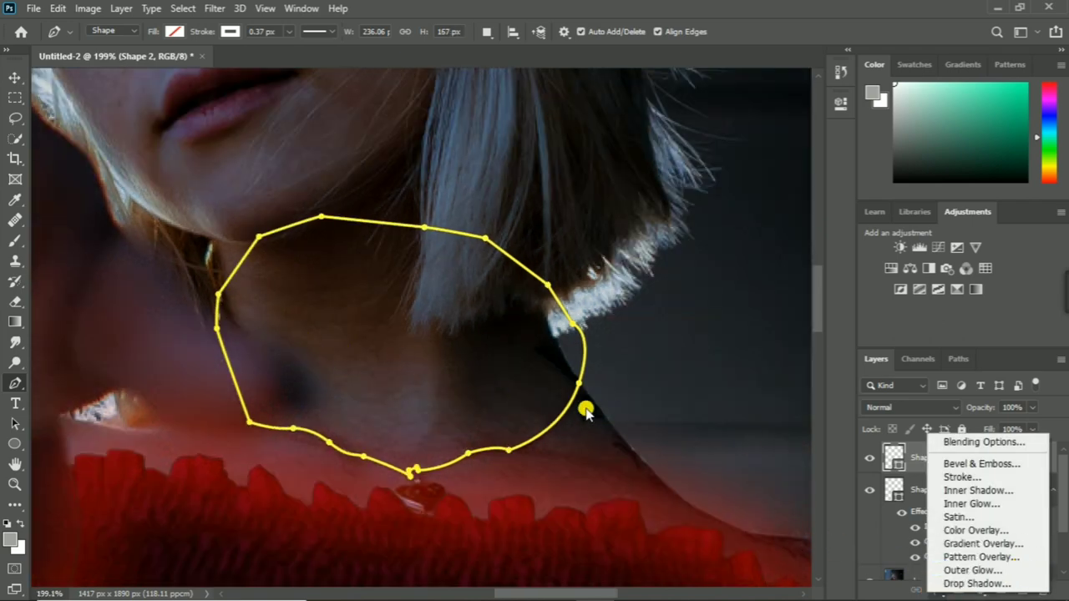
{"action": "left_click", "coordinate": [615, 399]}
{"action": "key", "text": "ctrl+z"}
{"action": "key", "text": "ctrl+z"}
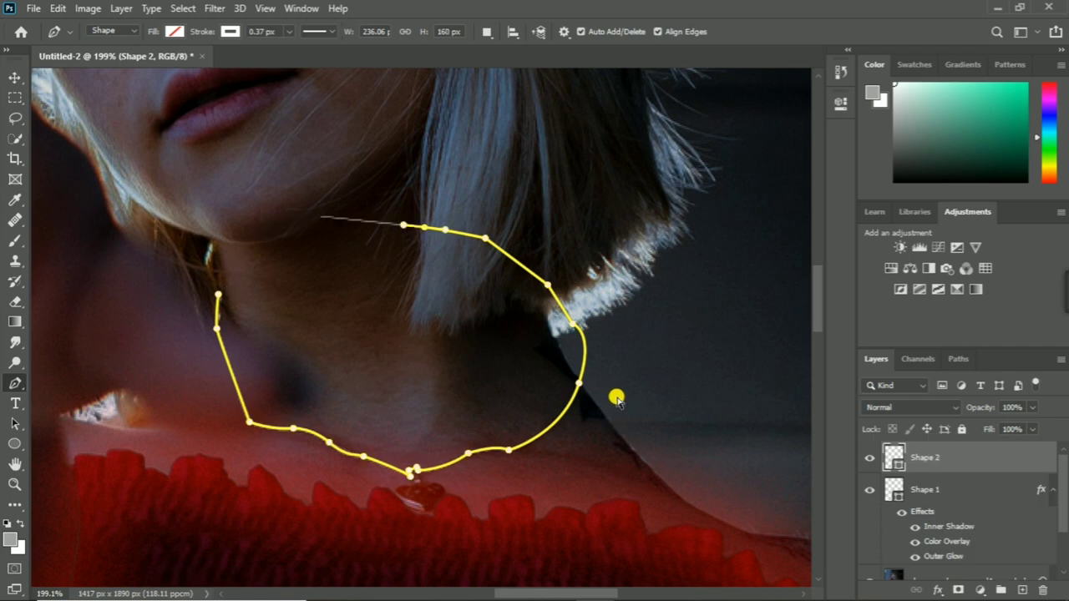
{"action": "key", "text": "ctrl+z"}
{"action": "key", "text": "ctrl+z"}
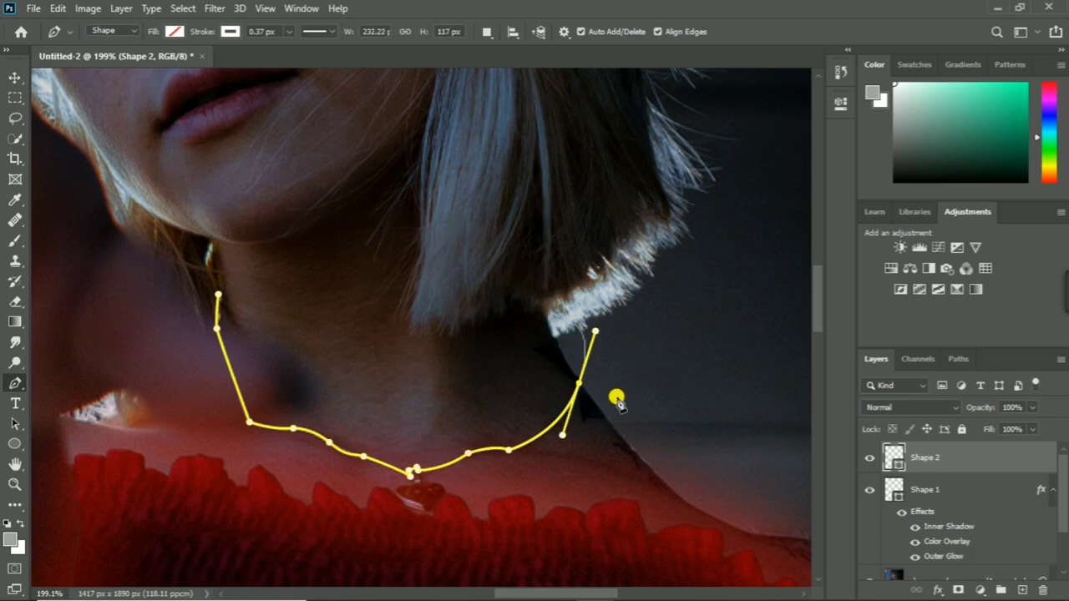
{"action": "left_click", "coordinate": [938, 590]}
Give Shape 2 an Inner Glow plus a Multiply Outer Glow with spread 34
{"action": "left_click", "coordinate": [910, 544]}
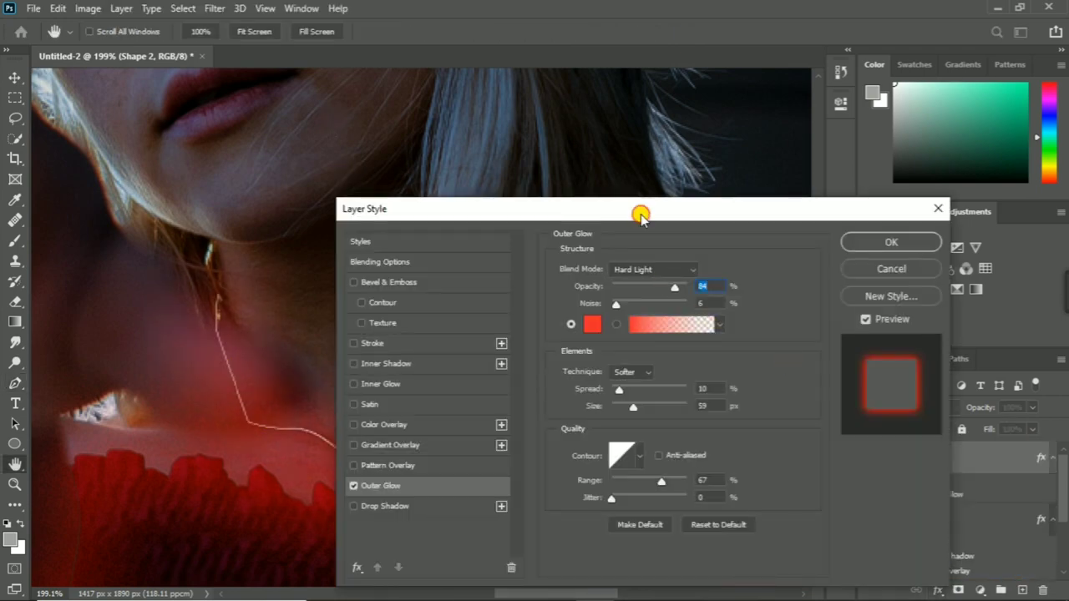
{"action": "left_click_drag", "start_coordinate": [637, 209], "coordinate": [695, 136]}
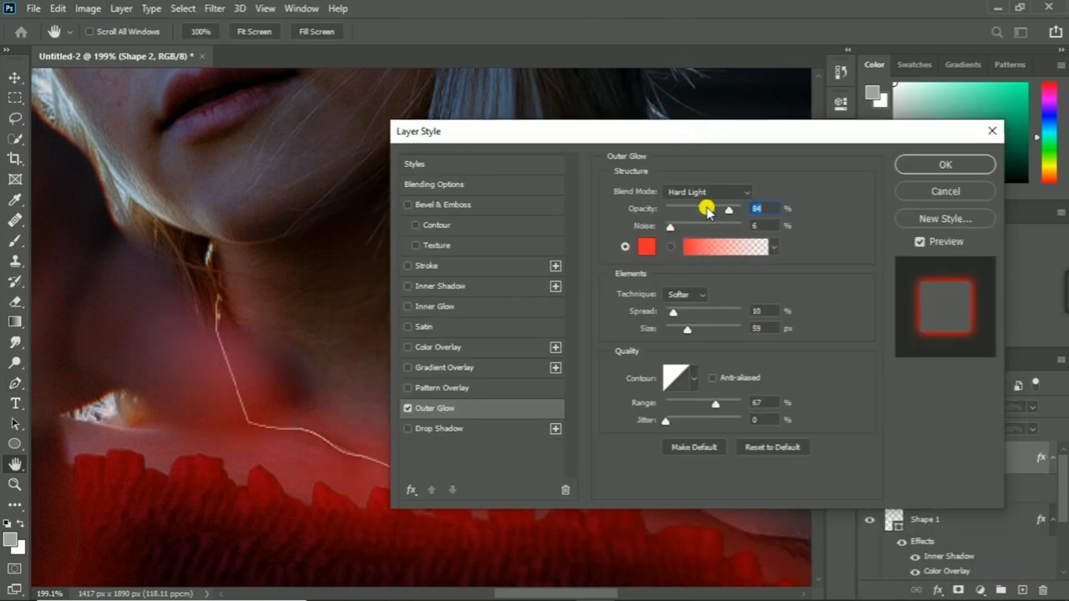
{"action": "left_click", "coordinate": [723, 193]}
{"action": "left_click", "coordinate": [723, 204]}
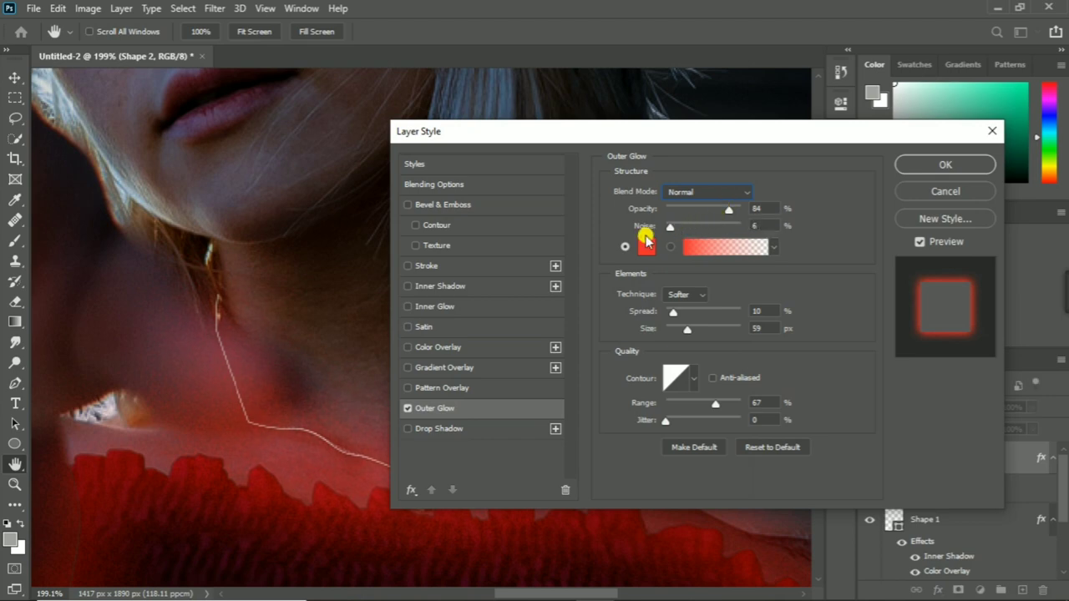
{"action": "left_click", "coordinate": [407, 306]}
{"action": "left_click", "coordinate": [723, 194]}
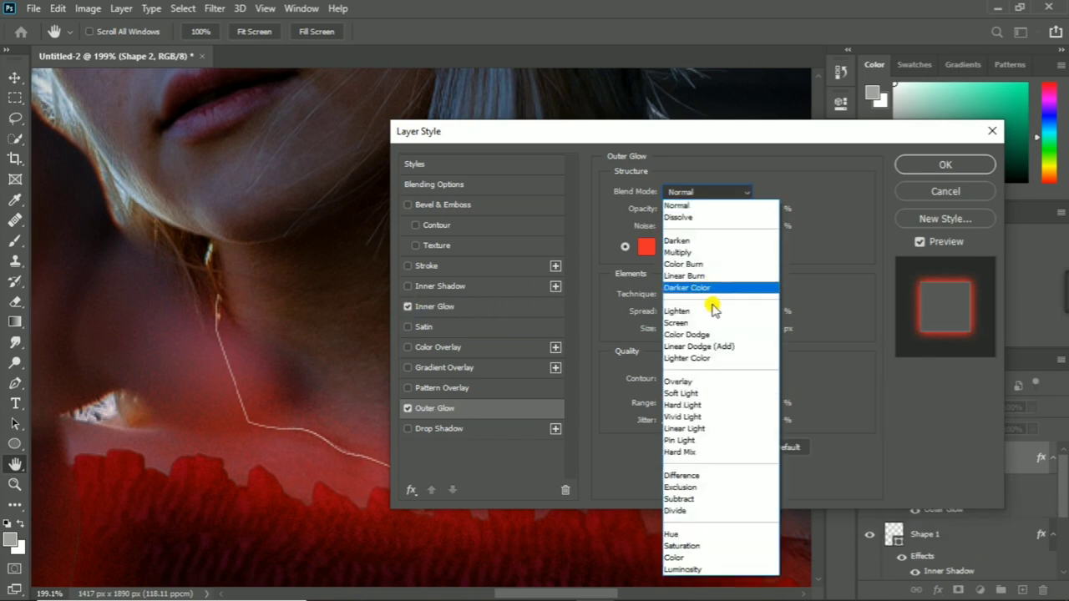
{"action": "left_click", "coordinate": [706, 249]}
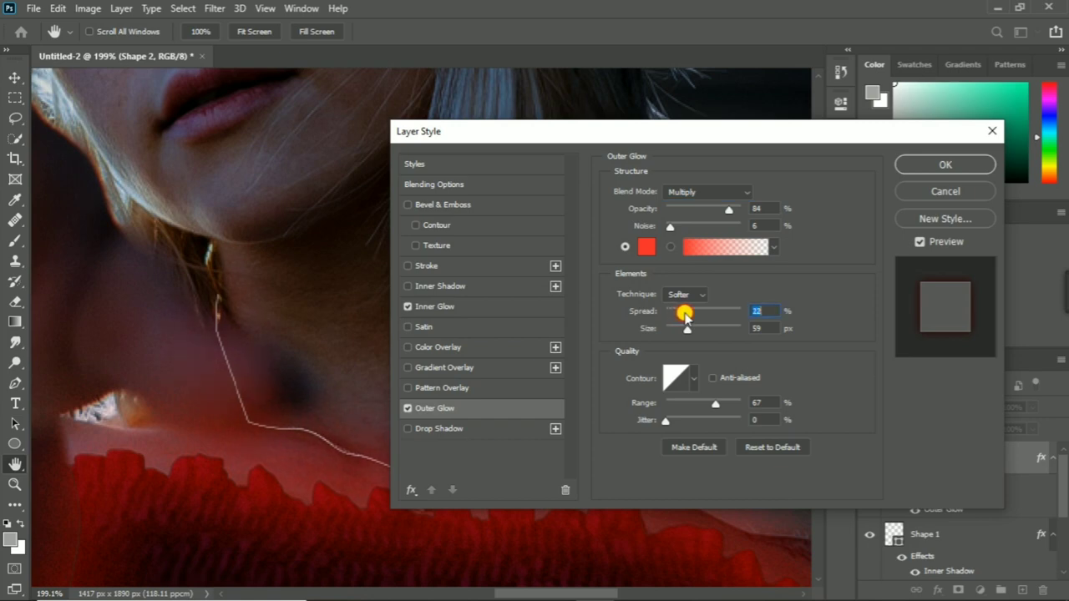
{"action": "mouse_move", "coordinate": [684, 315]}
{"action": "left_mouse_down"}
{"action": "mouse_move", "coordinate": [697, 316]}
{"action": "mouse_move", "coordinate": [678, 315]}
{"action": "left_mouse_up"}
{"action": "left_click", "coordinate": [939, 166]}
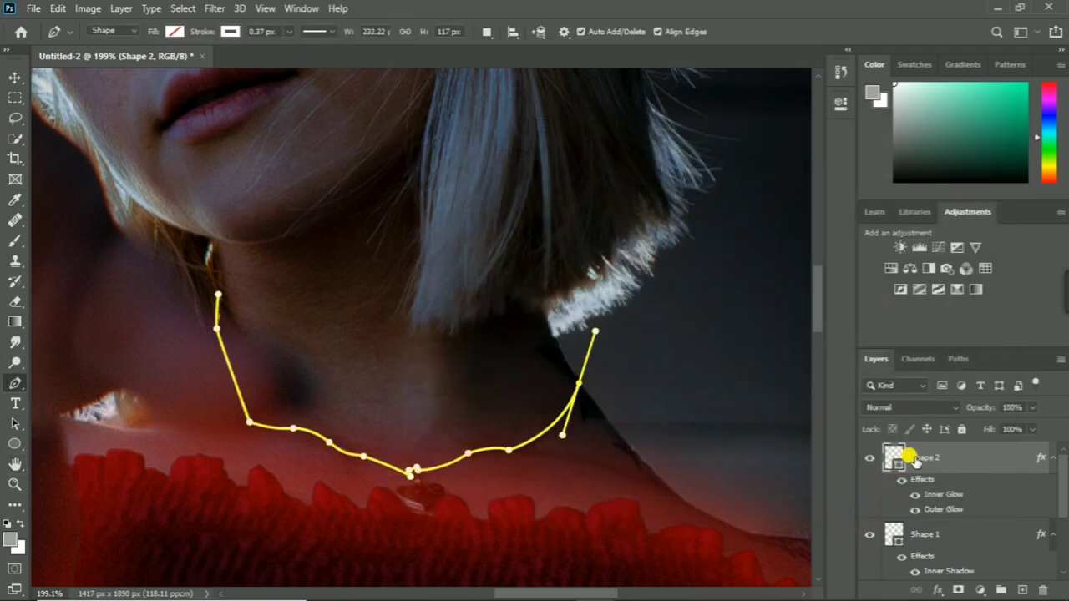
Add a black mask to Shape 2 and paint white to reveal the necklace line along the chain
{"action": "left_click", "coordinate": [958, 589], "text": "alt"}
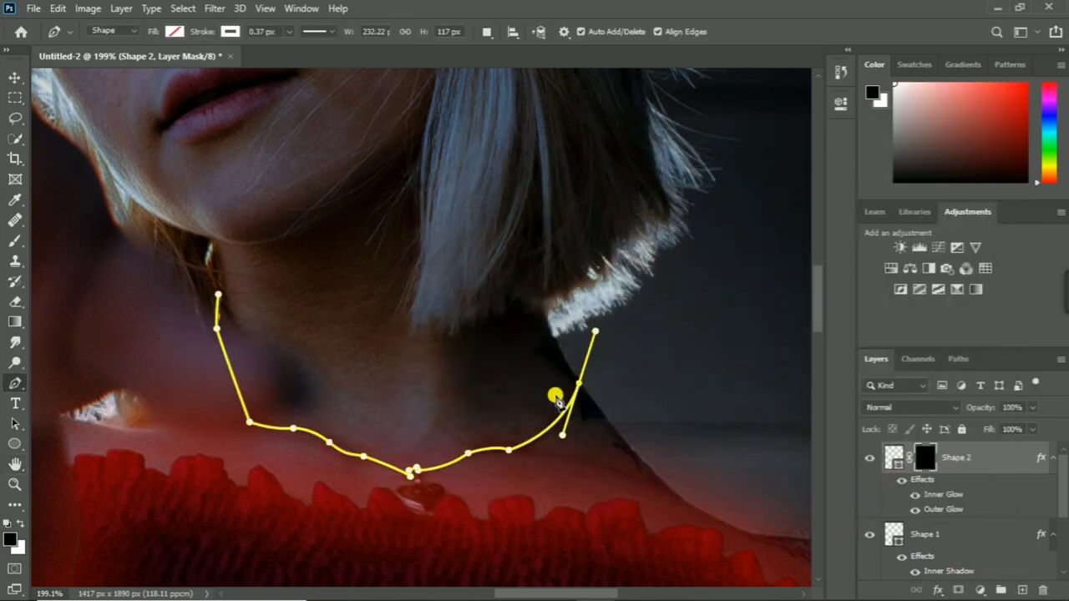
{"action": "key", "text": "b"}
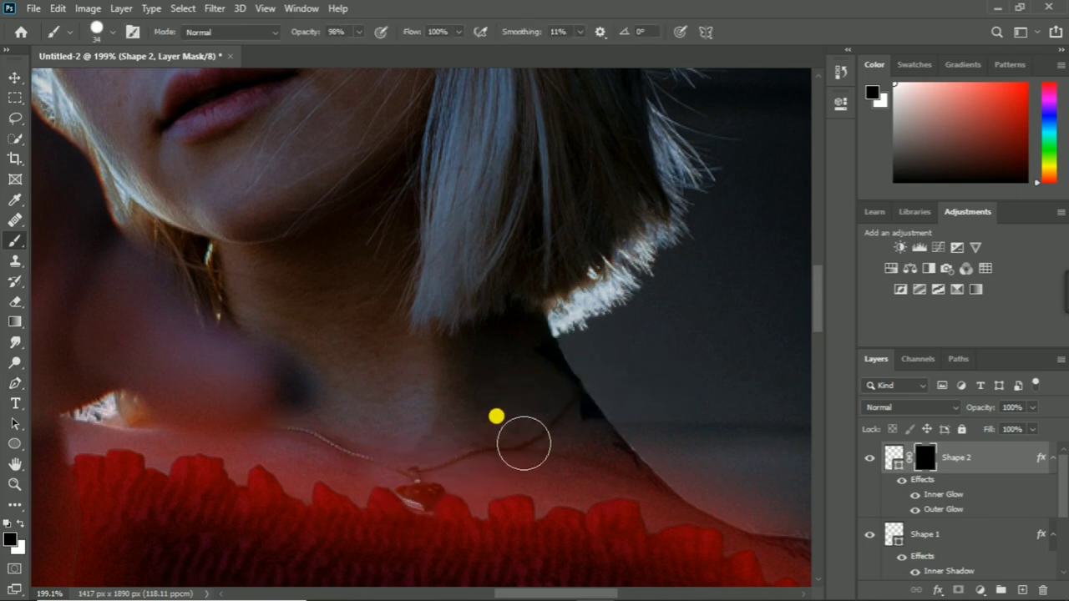
{"action": "key", "text": "x"}
{"action": "mouse_move", "coordinate": [522, 445]}
{"action": "left_mouse_down"}
{"action": "mouse_move", "coordinate": [556, 401]}
{"action": "mouse_move", "coordinate": [275, 446]}
{"action": "left_mouse_up"}
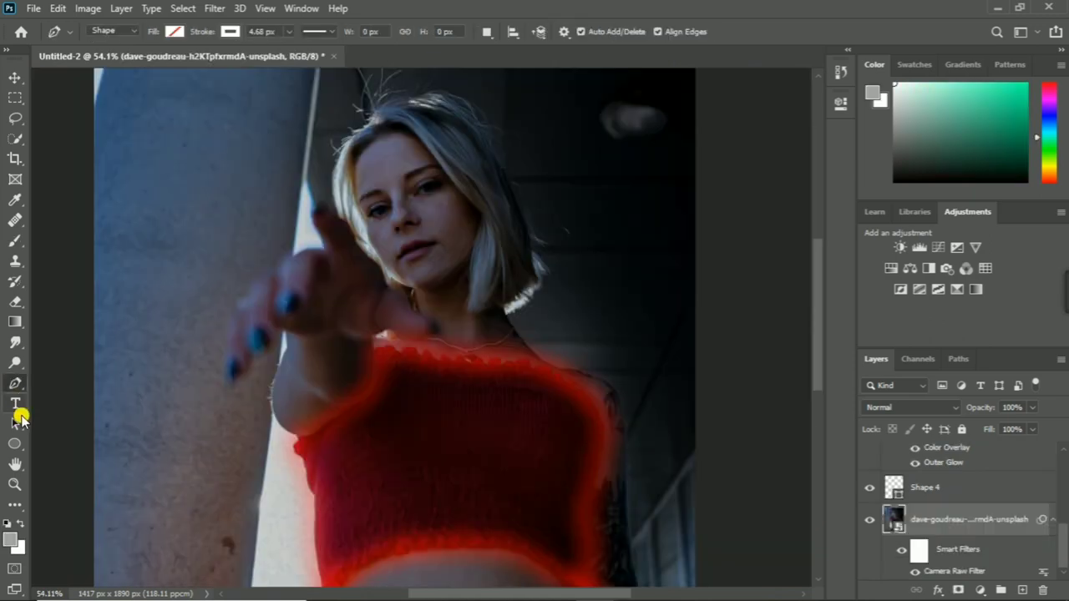
Draw a large ellipse around the woman's upper body
{"action": "key", "text": "u"}
{"action": "mouse_move", "coordinate": [185, 141]}
{"action": "left_mouse_down"}
{"action": "mouse_move", "coordinate": [670, 551]}
{"action": "mouse_move", "coordinate": [741, 562]}
{"action": "left_mouse_up"}
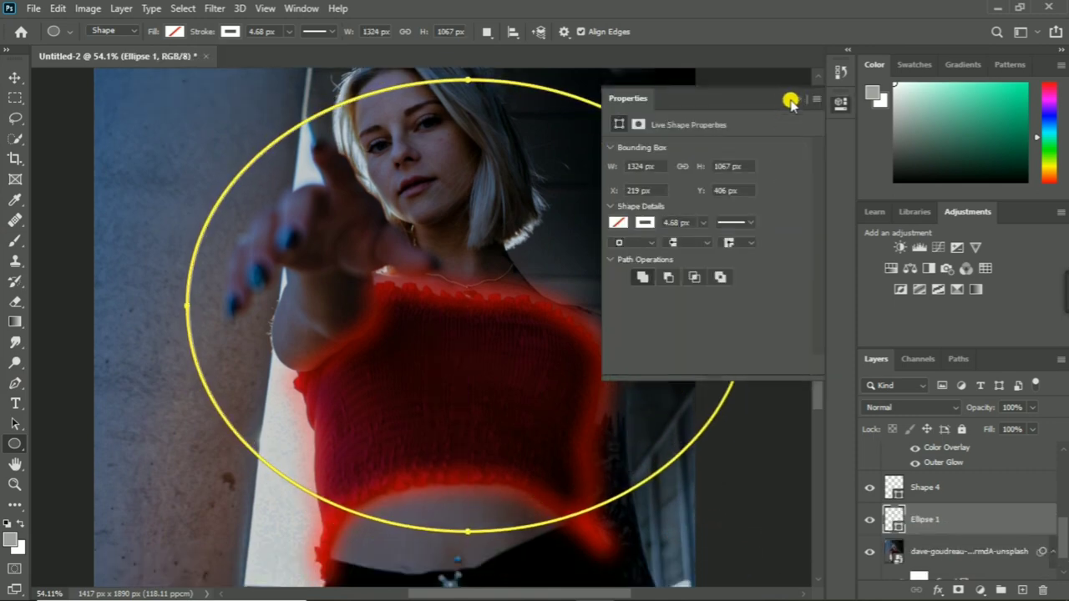
{"action": "left_click", "coordinate": [789, 101]}
{"action": "left_click_drag", "start_coordinate": [743, 299], "coordinate": [726, 317]}
{"action": "key", "text": "ctrl+z"}
{"action": "left_click", "coordinate": [799, 100]}
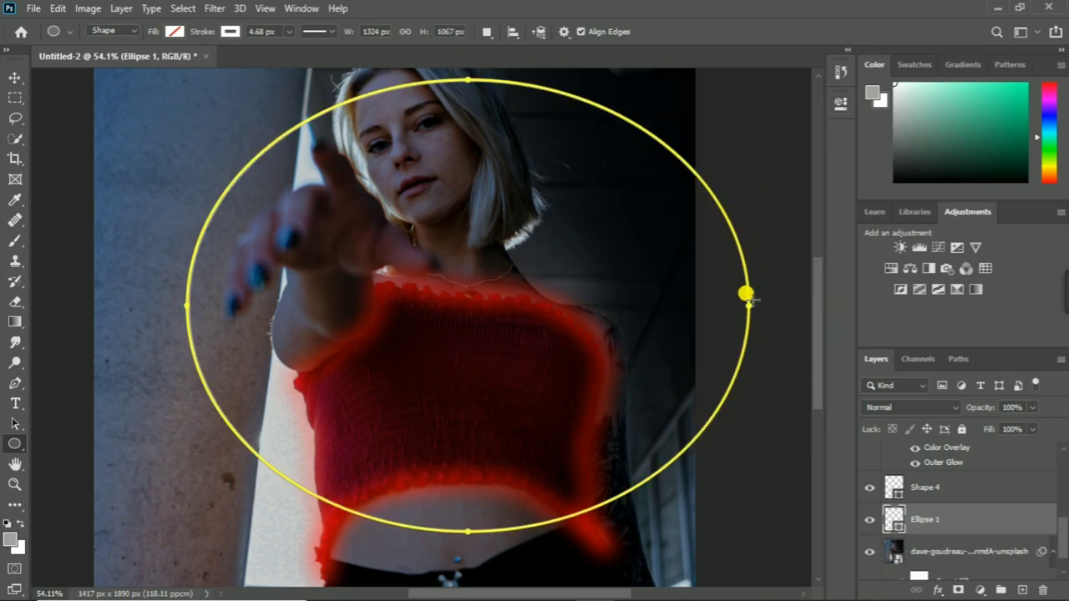
Move the ellipse path left so it's centred on the woman
{"action": "left_click", "coordinate": [15, 78]}
{"action": "scroll", "coordinate": [671, 237], "scroll_direction": "down", "scroll_amount": 2}
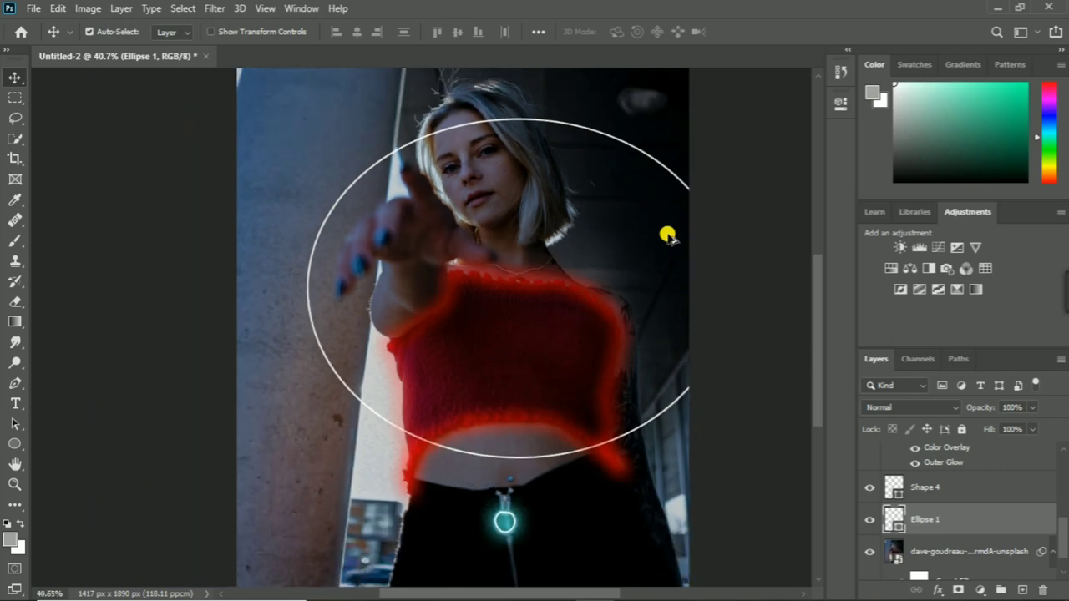
{"action": "scroll", "coordinate": [647, 227], "scroll_direction": "down", "scroll_amount": 1}
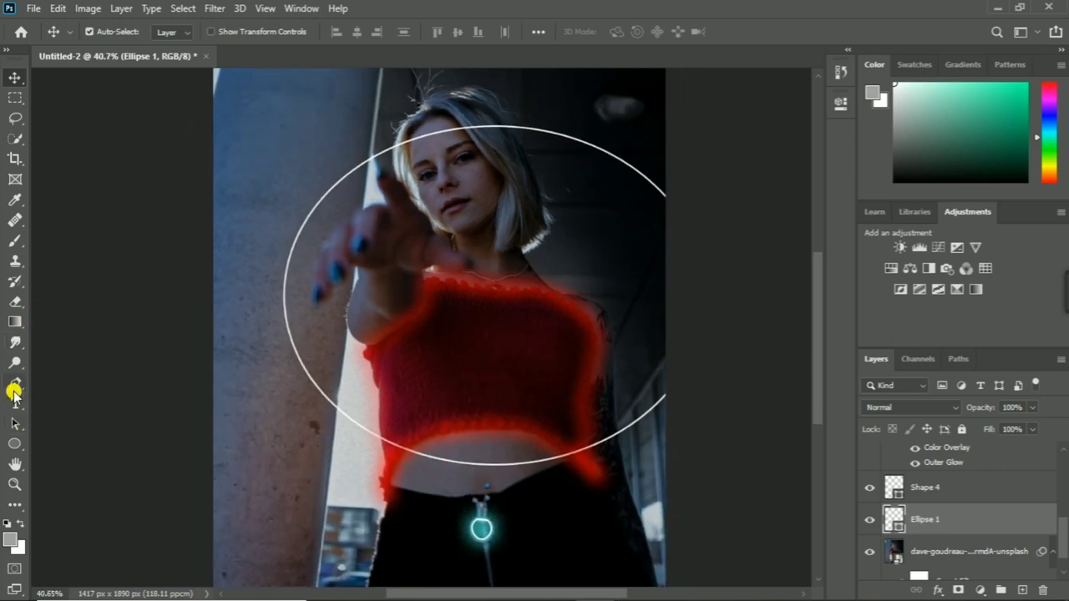
{"action": "left_click", "coordinate": [15, 423]}
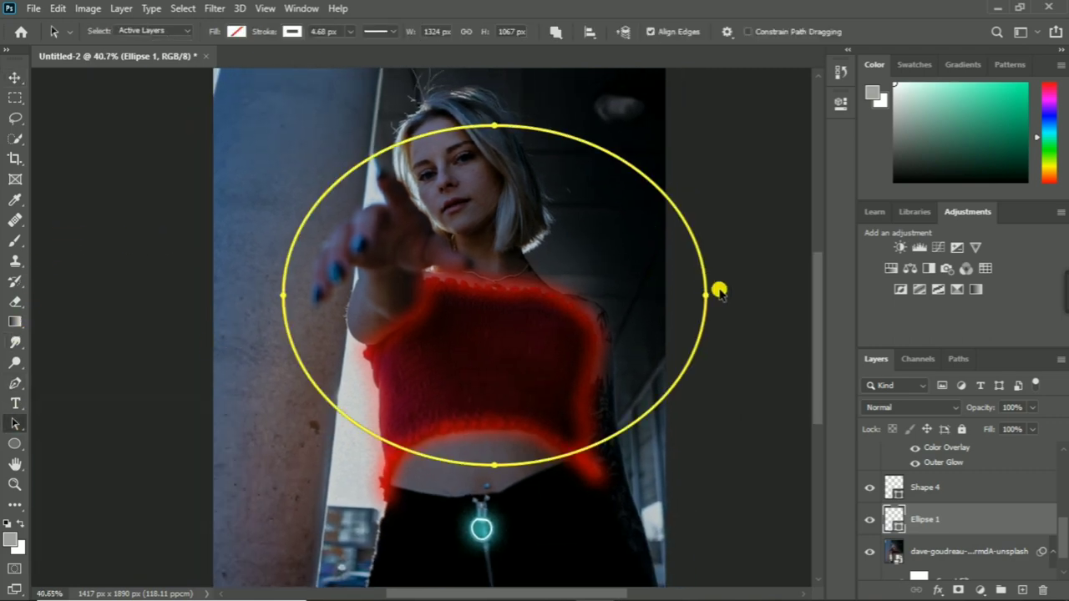
{"action": "left_click_drag", "start_coordinate": [706, 302], "coordinate": [686, 302]}
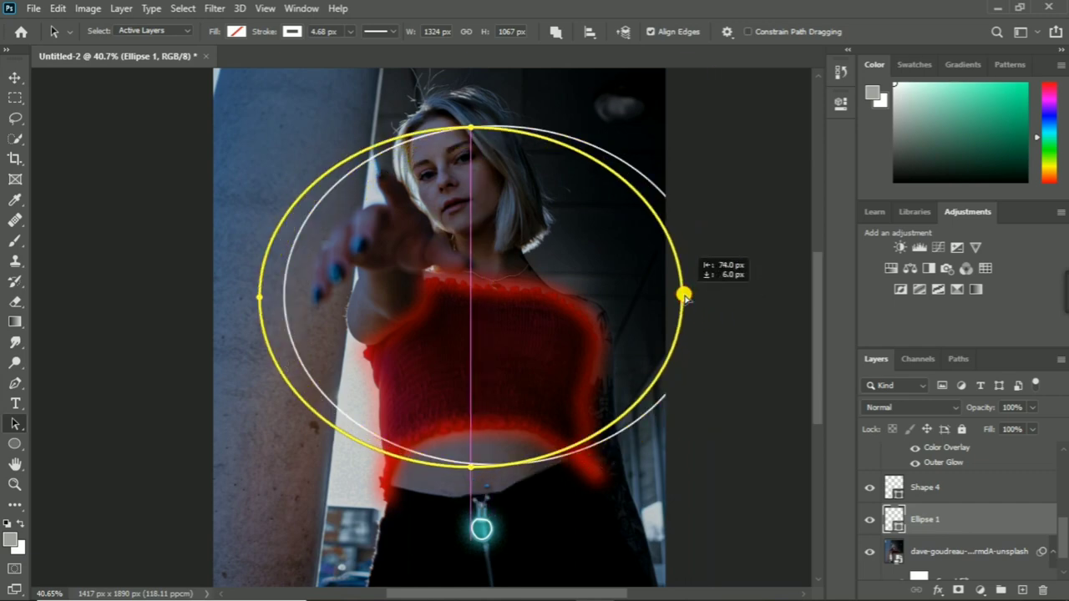
{"action": "left_click", "coordinate": [33, 8]}
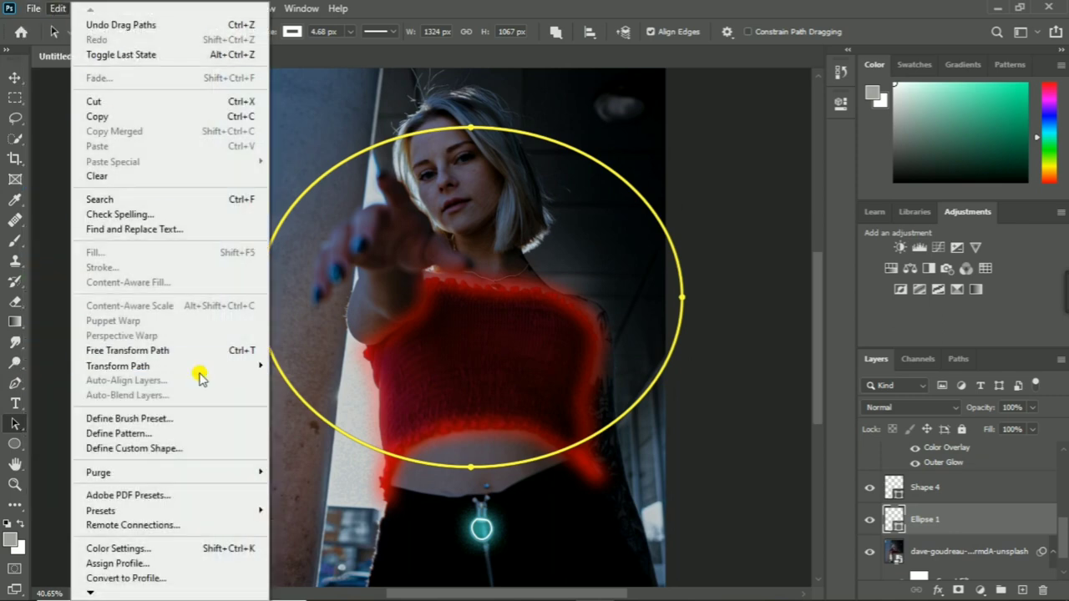
Free-transform the ellipse, shrinking, rotating and skewing it into a tilted diagonal oval
{"action": "mouse_move", "coordinate": [118, 365]}
{"action": "left_click", "coordinate": [366, 134]}
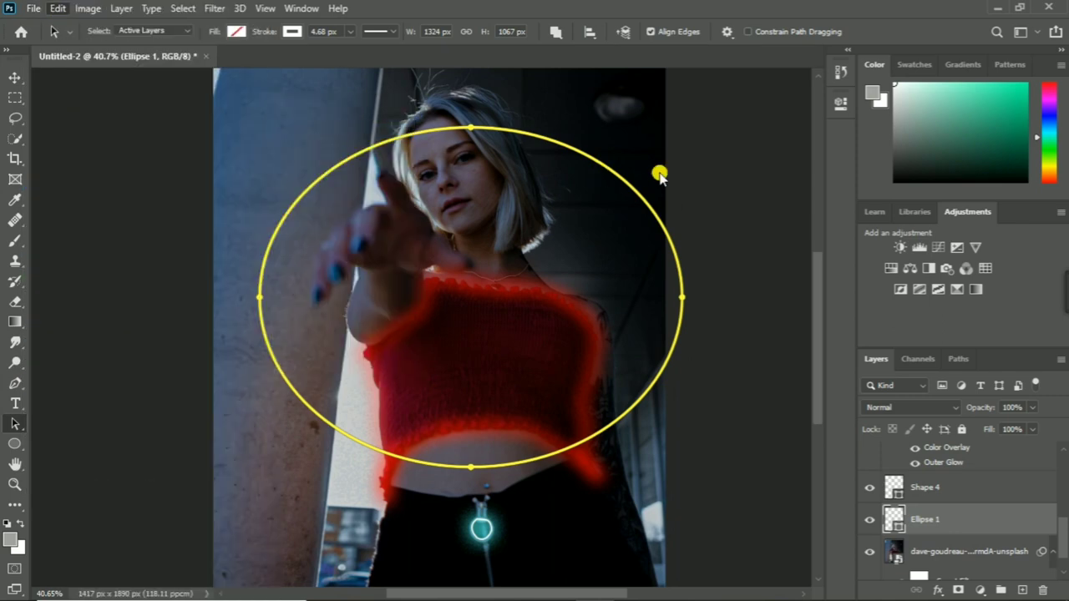
{"action": "mouse_move", "coordinate": [678, 126]}
{"action": "left_mouse_down"}
{"action": "mouse_move", "coordinate": [674, 163]}
{"action": "mouse_move", "coordinate": [683, 144]}
{"action": "left_mouse_up"}
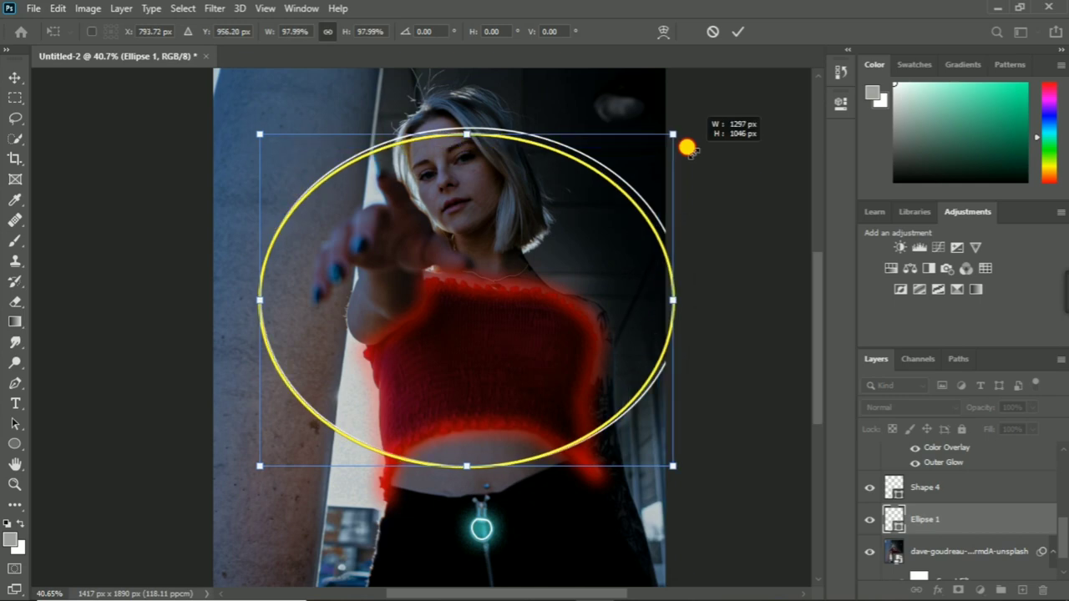
{"action": "right_click", "coordinate": [489, 195]}
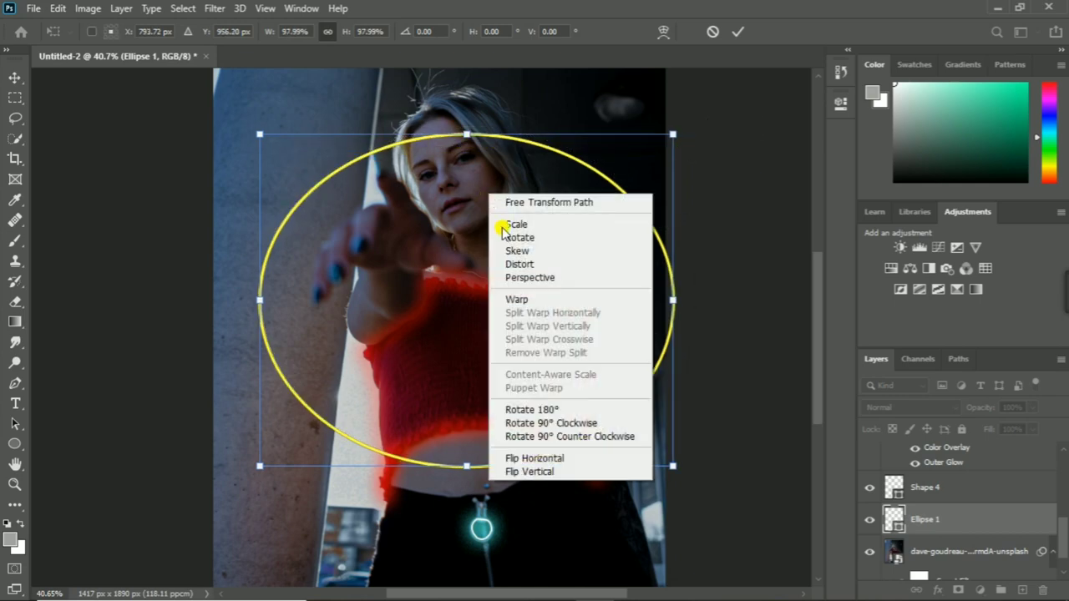
{"action": "left_click", "coordinate": [577, 238]}
{"action": "left_click_drag", "start_coordinate": [672, 139], "coordinate": [680, 195]}
{"action": "left_click_drag", "start_coordinate": [259, 133], "coordinate": [229, 53]}
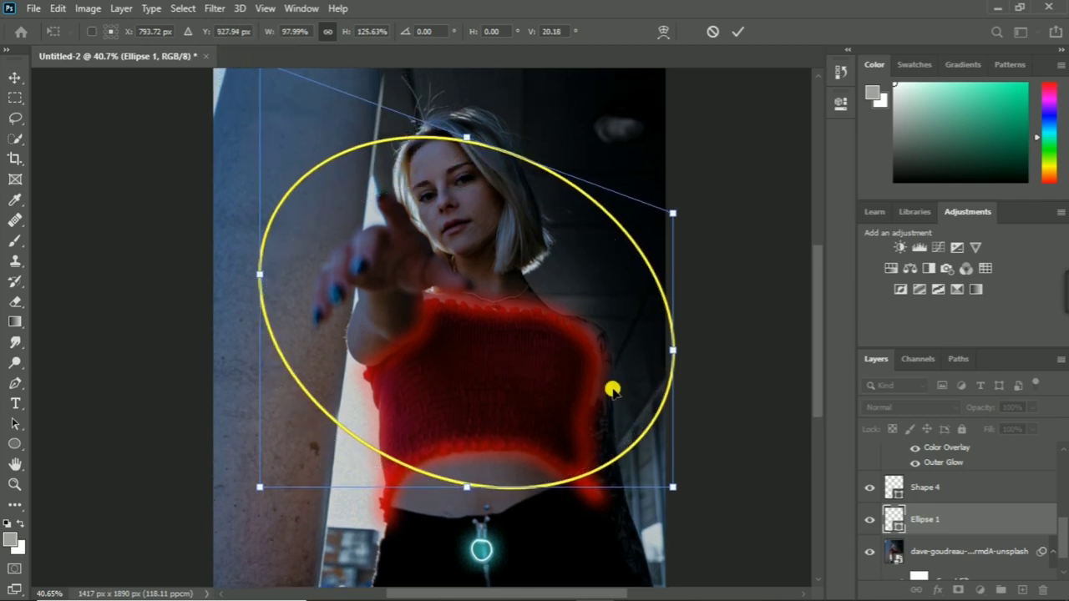
{"action": "left_click_drag", "start_coordinate": [679, 491], "coordinate": [712, 502]}
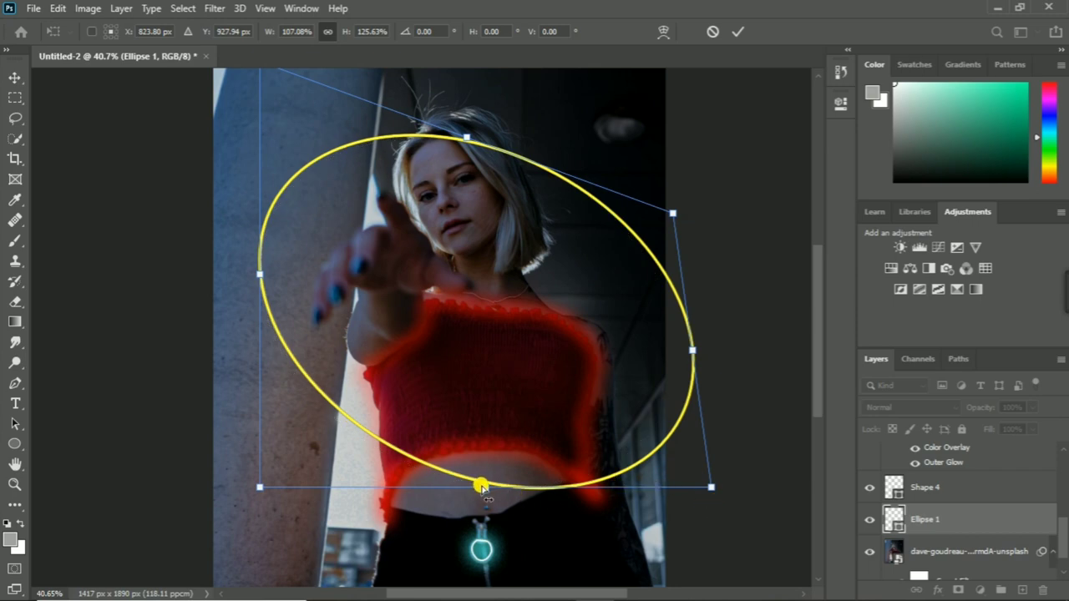
{"action": "left_click_drag", "start_coordinate": [482, 487], "coordinate": [500, 490]}
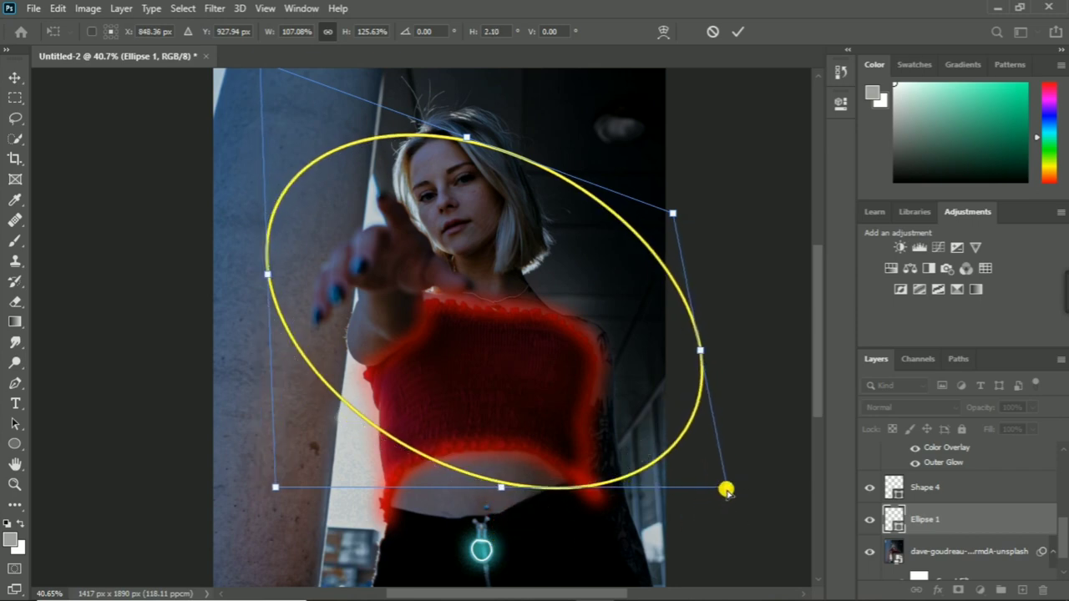
{"action": "left_click_drag", "start_coordinate": [725, 491], "coordinate": [726, 522]}
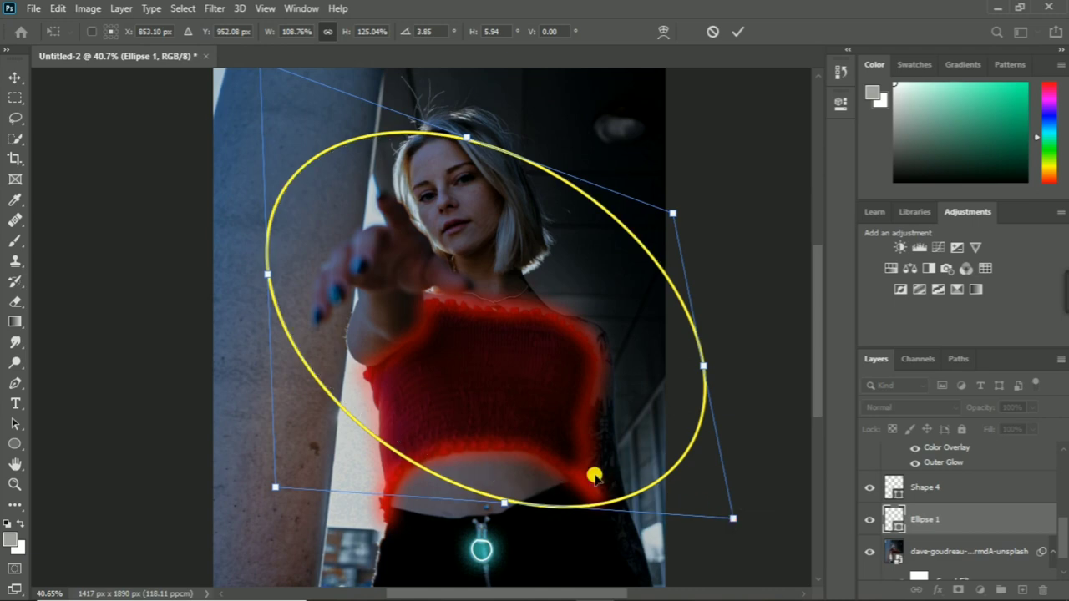
Commit the transform and convert the live ellipse into a regular path
{"action": "key", "text": "ctrl+0"}
{"action": "left_click", "coordinate": [15, 77]}
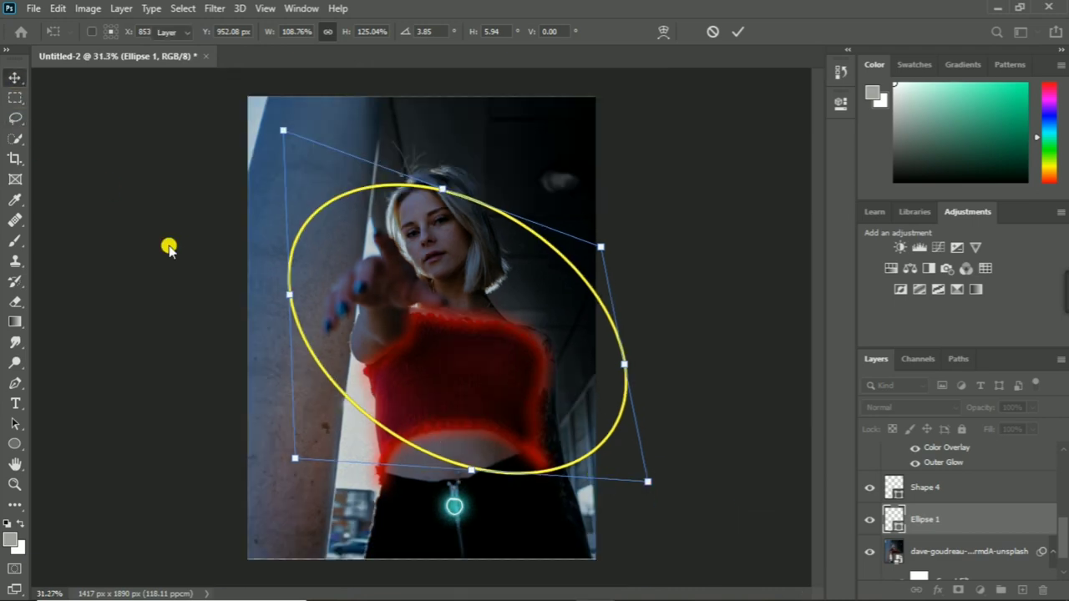
{"action": "left_click", "coordinate": [502, 239]}
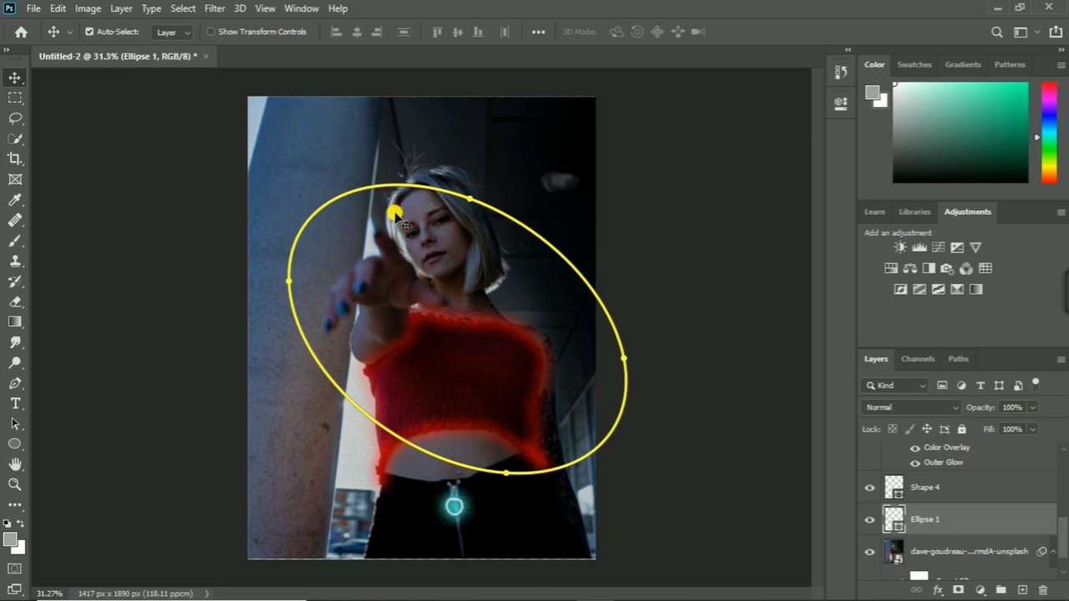
{"action": "left_click", "coordinate": [15, 383]}
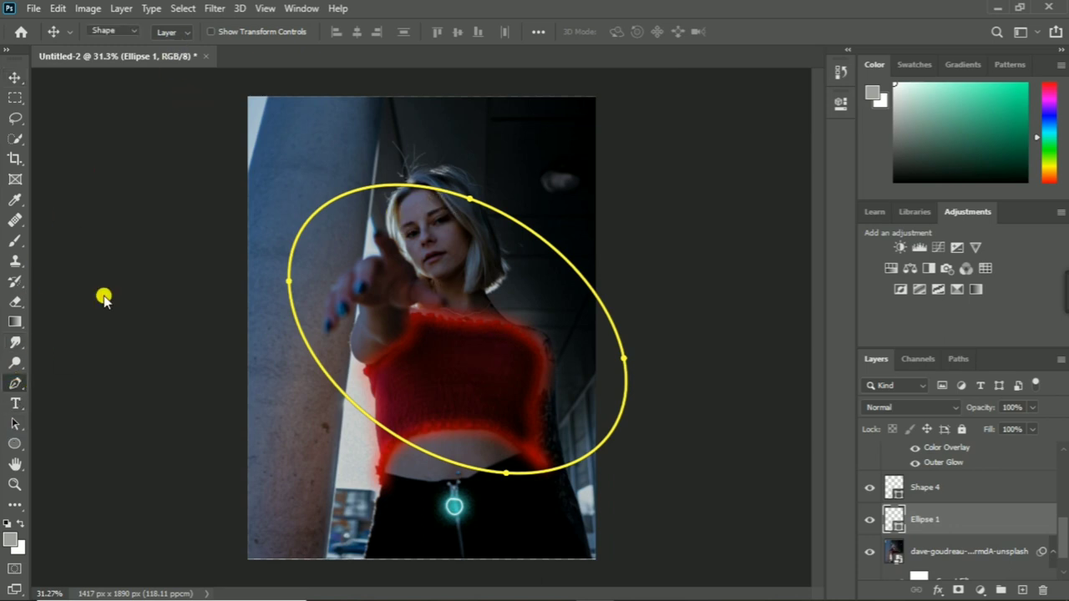
{"action": "left_click", "coordinate": [289, 33]}
Thicken the ellipse stroke to about 24 px and add a pure red Outer Glow
{"action": "left_click_drag", "start_coordinate": [287, 49], "coordinate": [295, 51]}
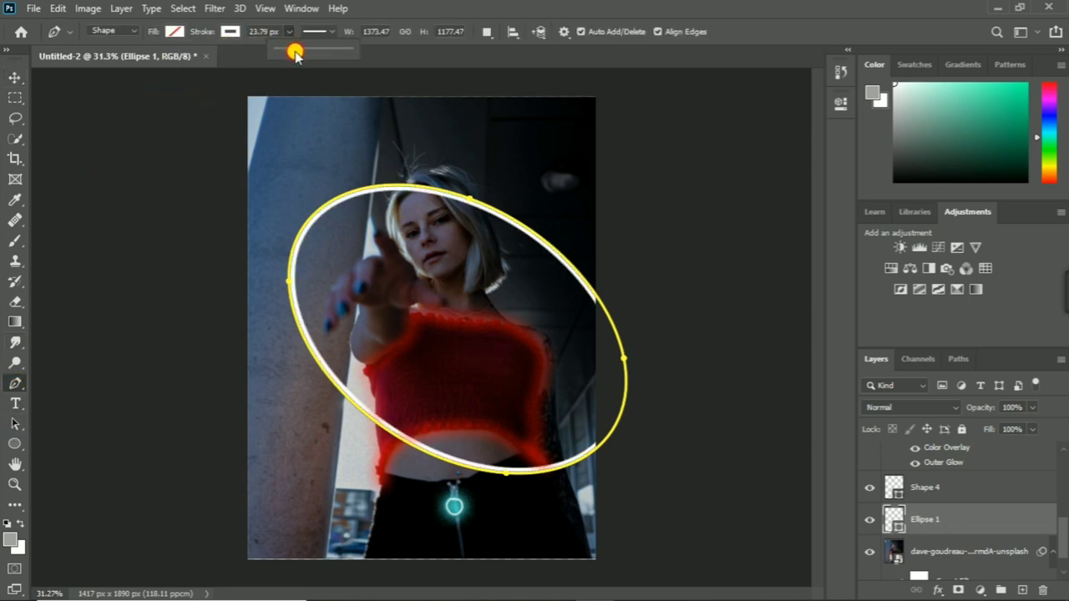
{"action": "left_click", "coordinate": [938, 590]}
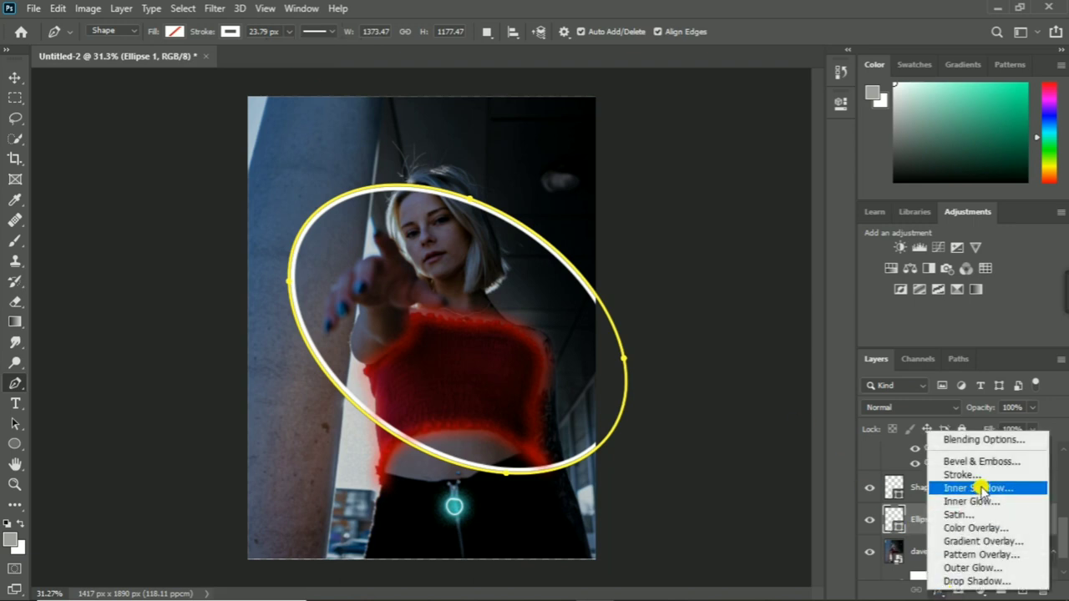
{"action": "left_click", "coordinate": [391, 256]}
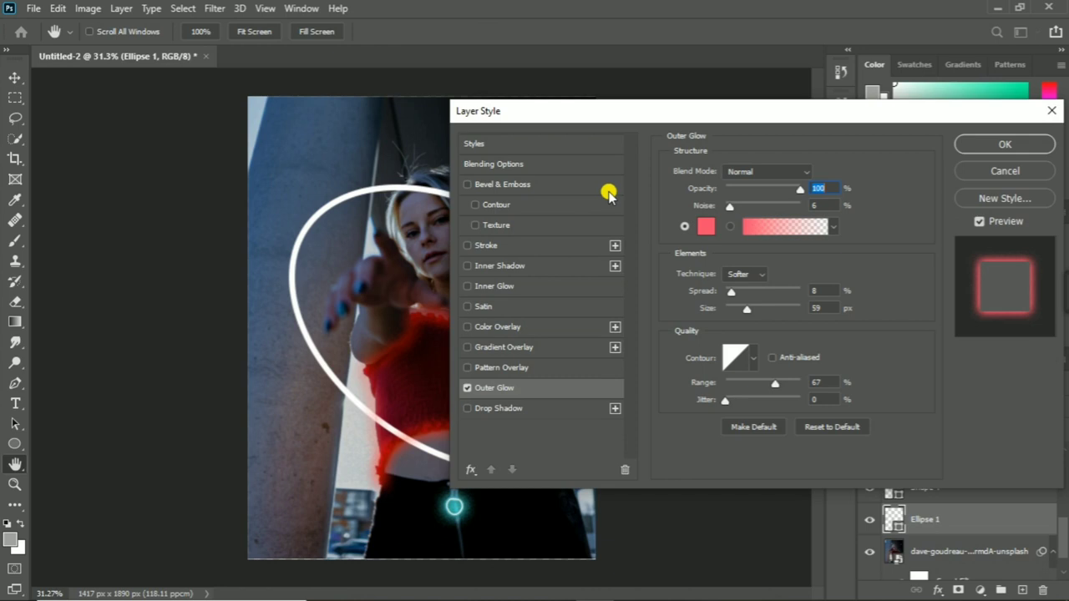
{"action": "left_click", "coordinate": [702, 226]}
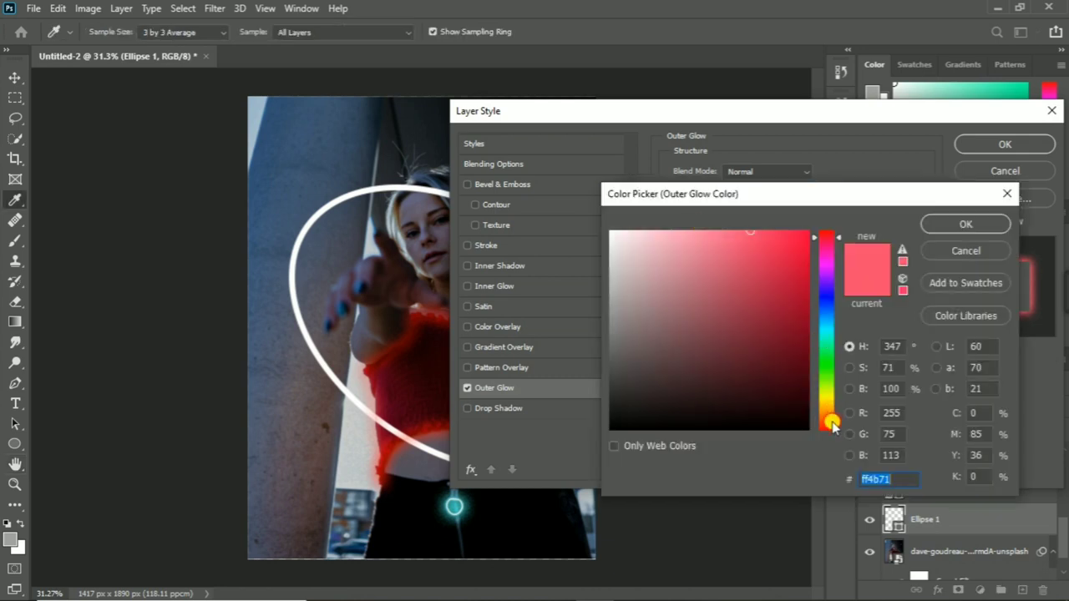
{"action": "left_click_drag", "start_coordinate": [831, 236], "coordinate": [831, 230]}
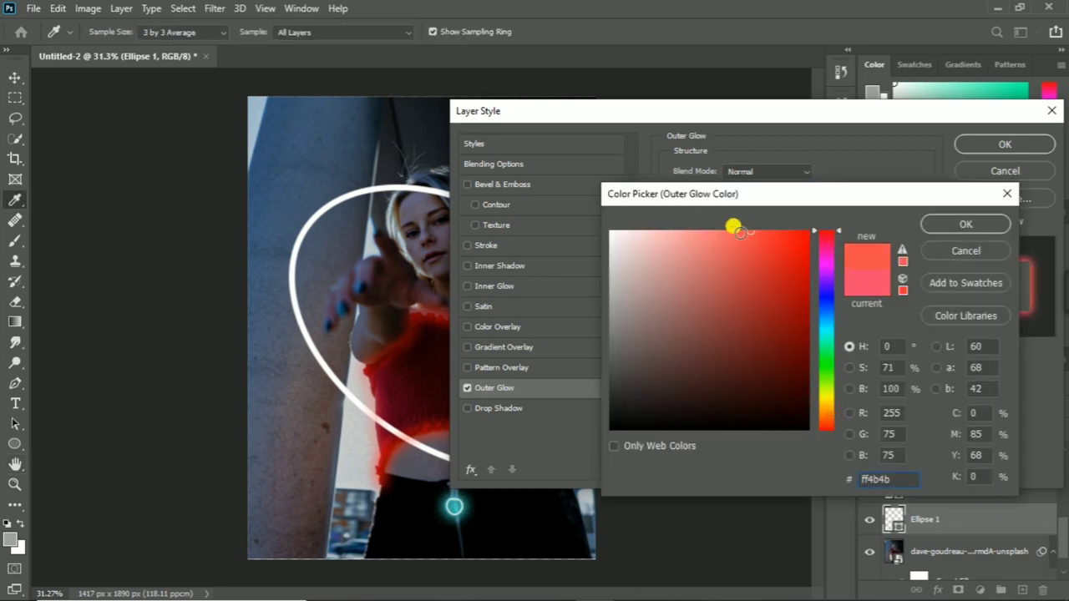
{"action": "left_click_drag", "start_coordinate": [740, 233], "coordinate": [735, 233]}
{"action": "left_click", "coordinate": [999, 224]}
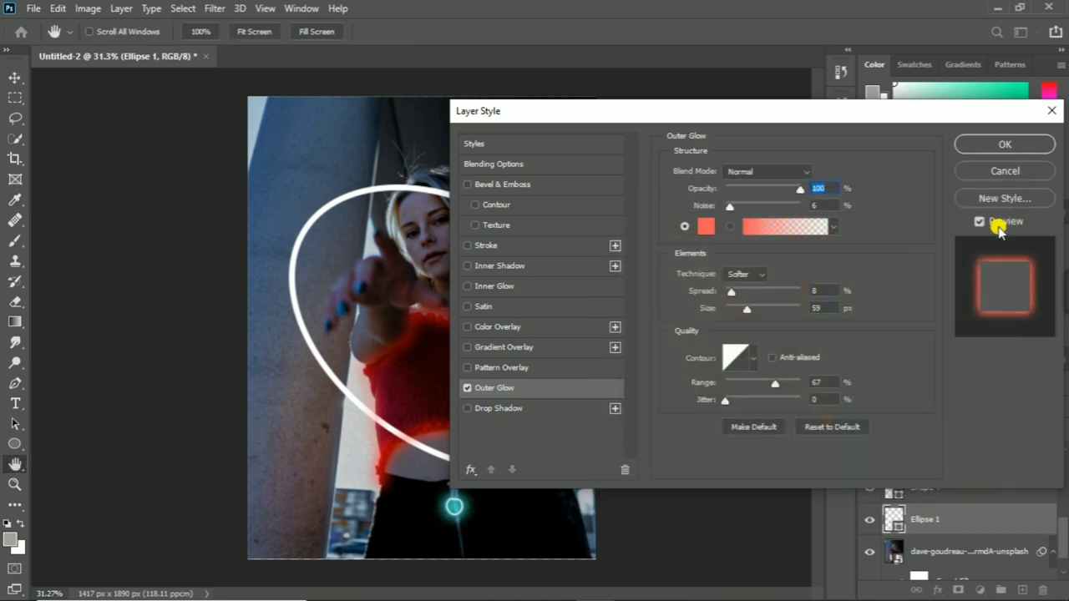
Add a Multiply Inner Glow to the ellipse and apply the effects
{"action": "left_click", "coordinate": [495, 286]}
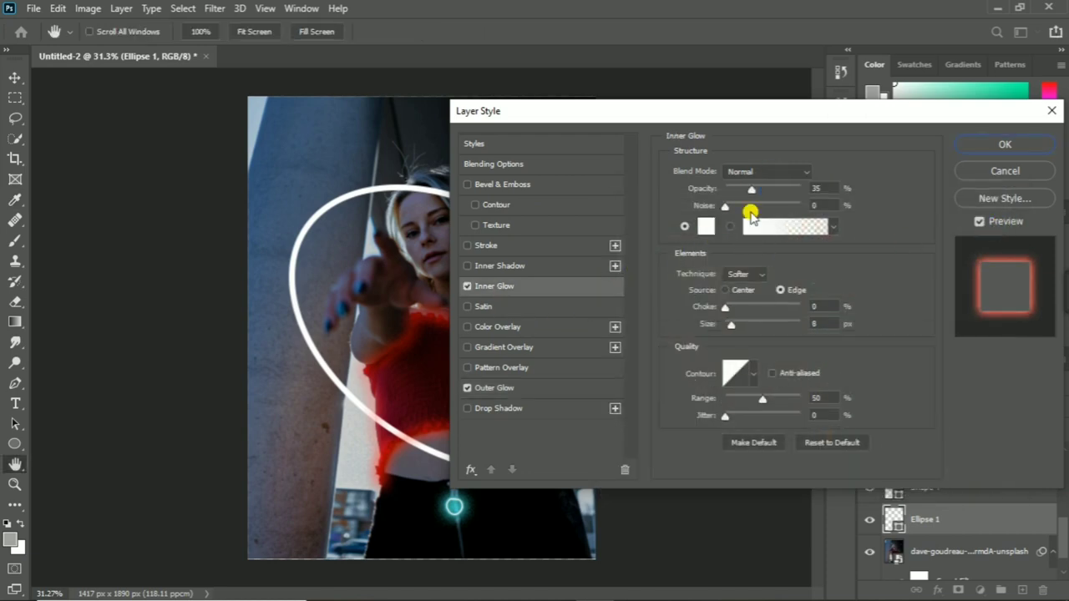
{"action": "left_click", "coordinate": [772, 171]}
{"action": "left_click", "coordinate": [774, 233]}
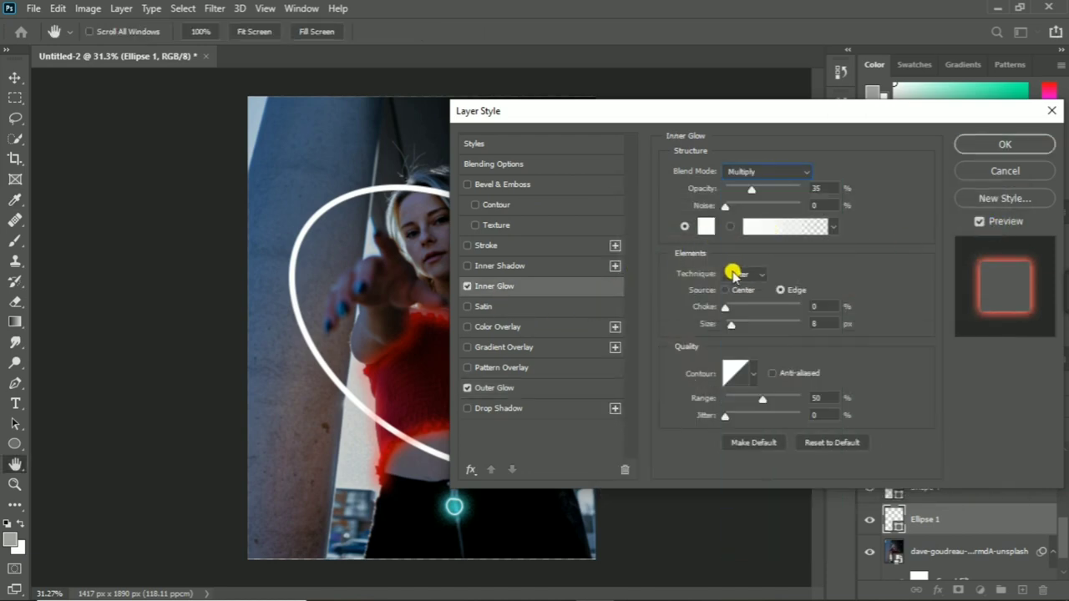
{"action": "left_click", "coordinate": [1002, 144]}
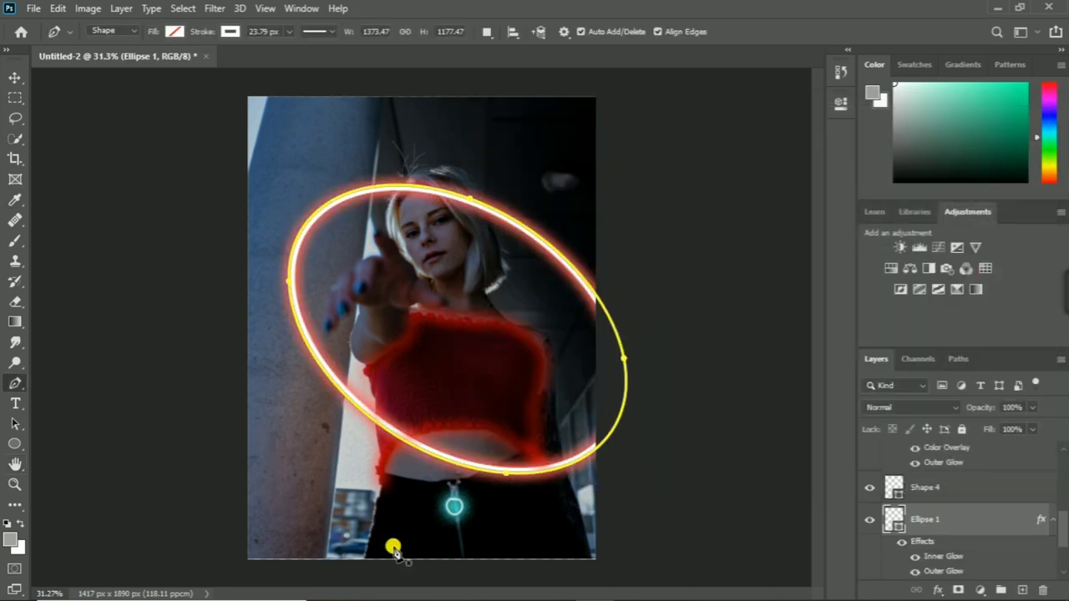
Add a black mask to Ellipse 1 and paint back the ring's upper-left part
{"action": "scroll", "coordinate": [952, 521], "scroll_direction": "down", "scroll_amount": 2}
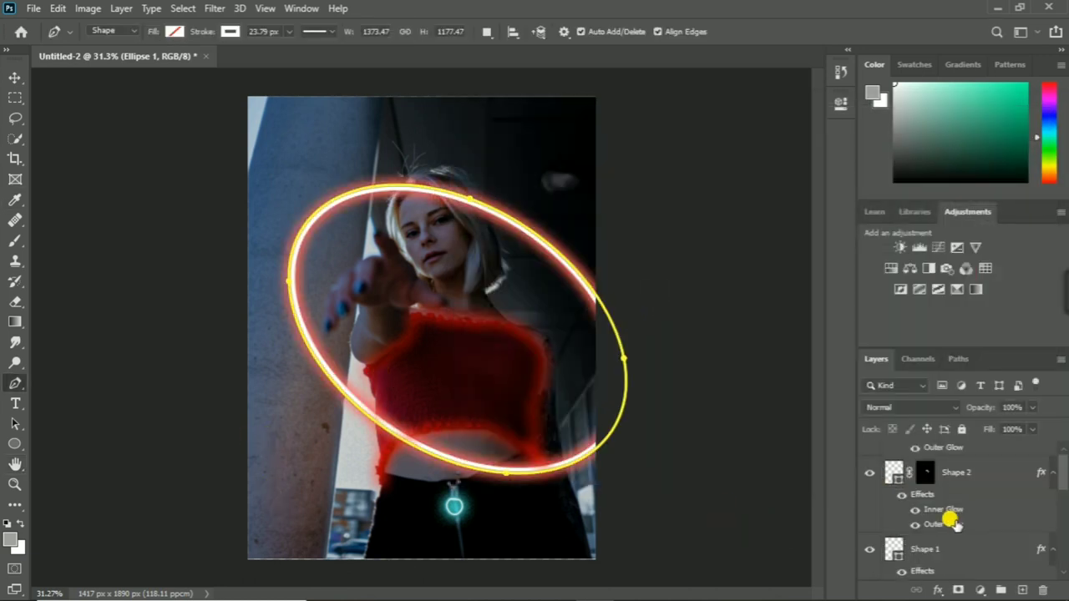
{"action": "scroll", "coordinate": [954, 521], "scroll_direction": "up", "scroll_amount": 1}
{"action": "scroll", "coordinate": [953, 519], "scroll_direction": "down", "scroll_amount": 2}
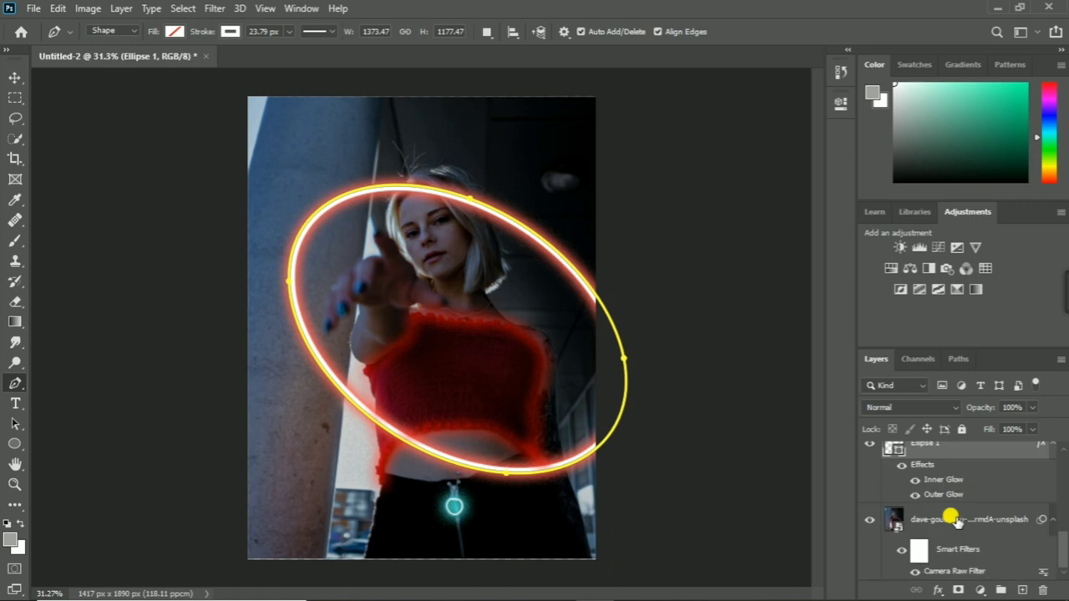
{"action": "scroll", "coordinate": [948, 520], "scroll_direction": "up", "scroll_amount": 2}
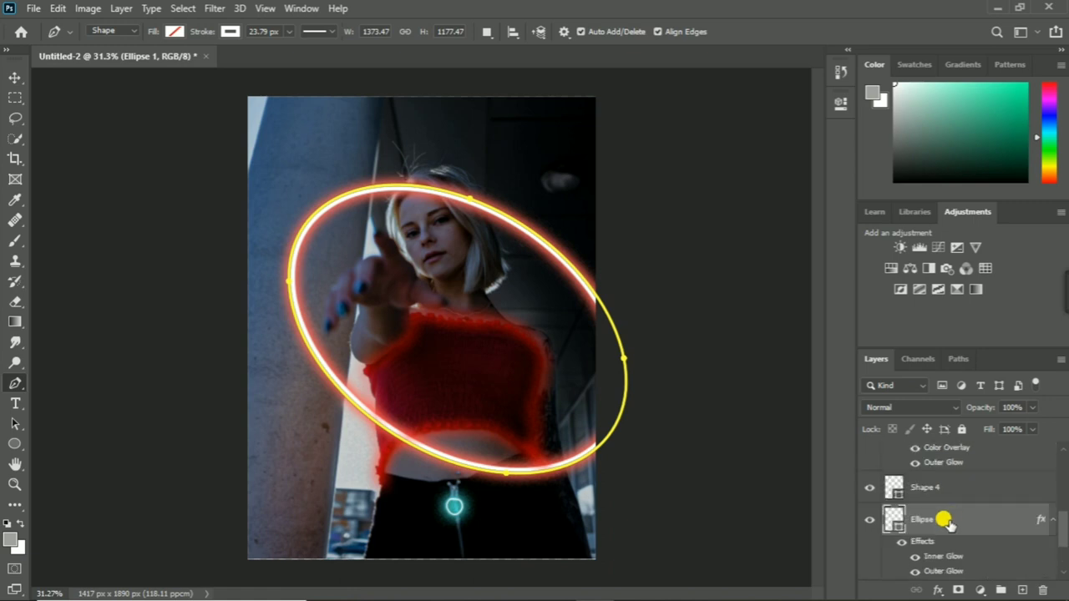
{"action": "left_click", "coordinate": [958, 589], "text": "alt"}
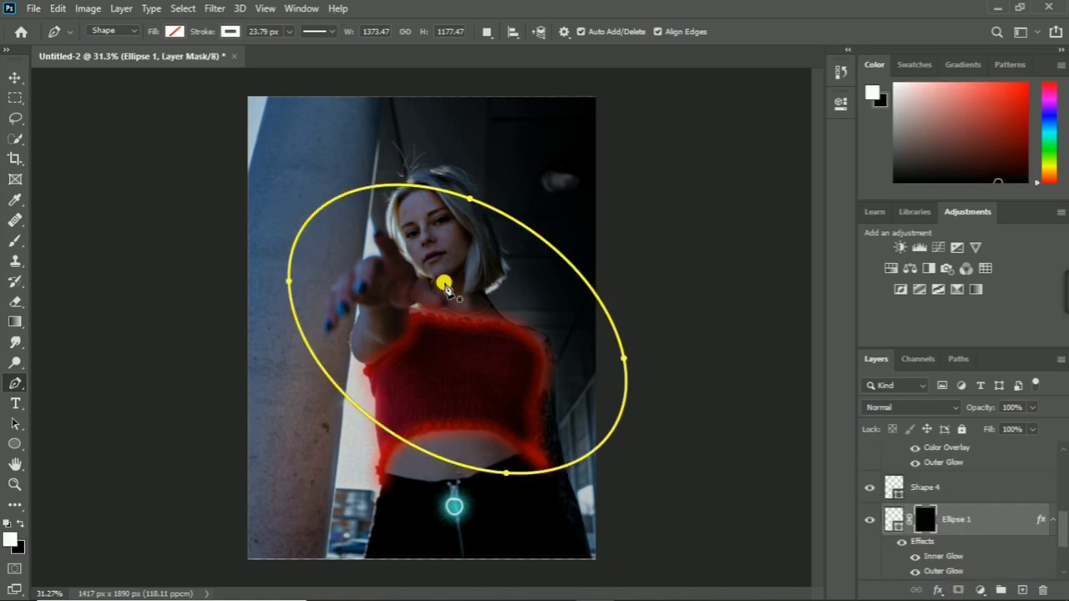
{"action": "key", "text": "b"}
{"action": "left_click_drag", "start_coordinate": [357, 192], "coordinate": [294, 264]}
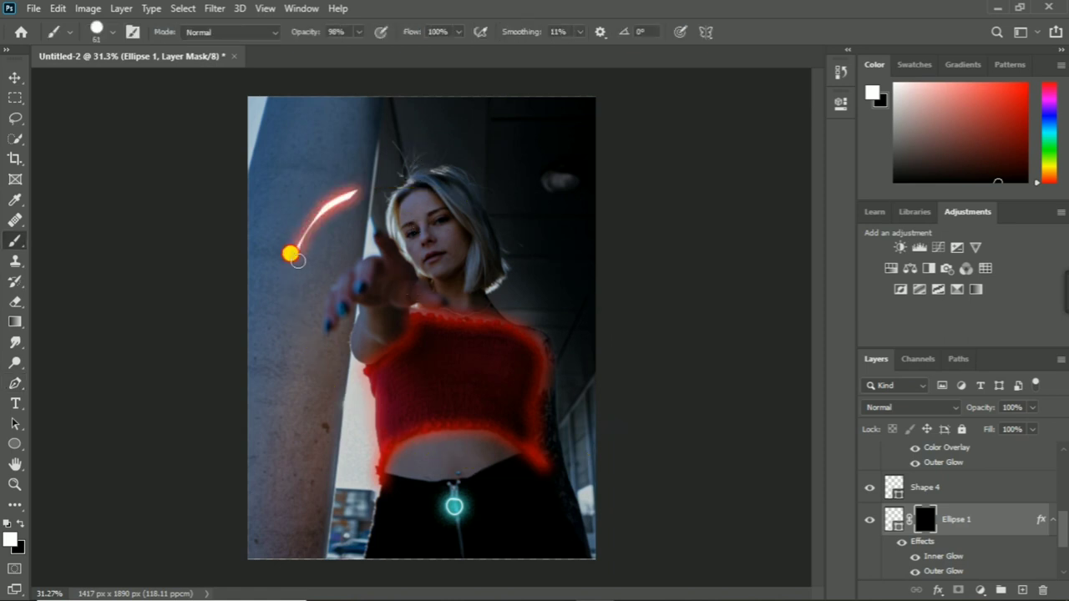
Reveal more of the ring arcing up toward her head and hair
{"action": "scroll", "coordinate": [337, 232], "scroll_direction": "up", "scroll_amount": 4}
{"action": "left_click_drag", "start_coordinate": [276, 213], "coordinate": [407, 159]}
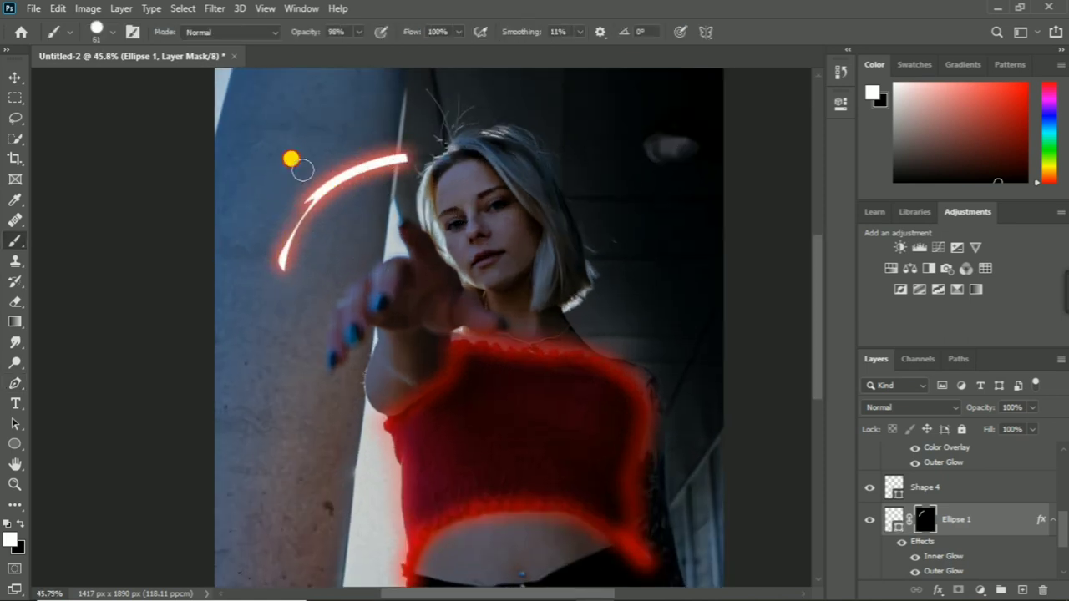
{"action": "left_click_drag", "start_coordinate": [278, 313], "coordinate": [278, 254]}
{"action": "left_click_drag", "start_coordinate": [390, 153], "coordinate": [412, 157]}
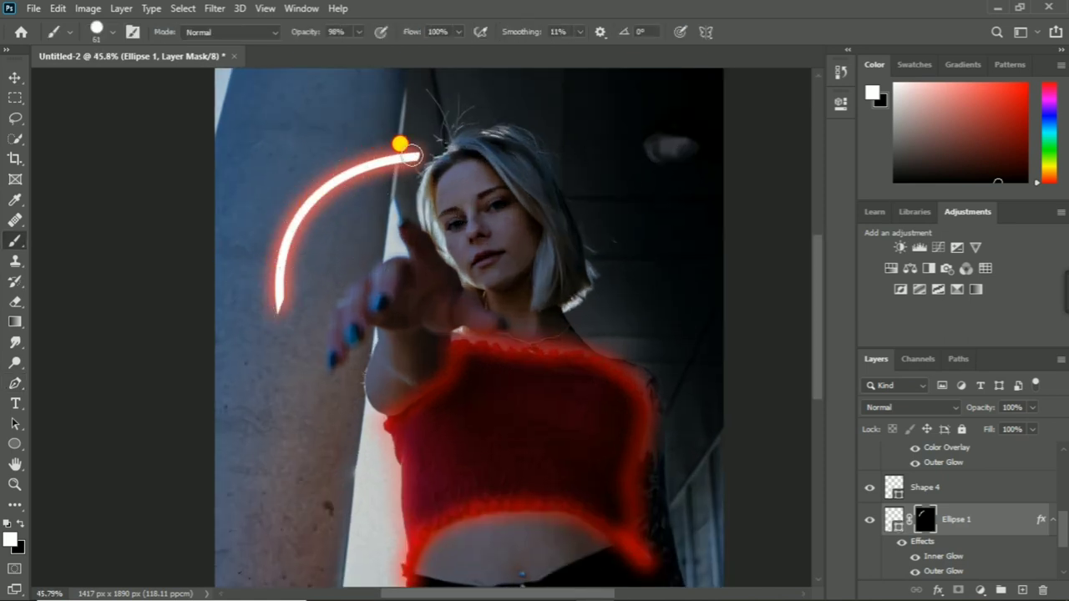
{"action": "scroll", "coordinate": [418, 156], "scroll_direction": "up", "scroll_amount": 3}
{"action": "scroll", "coordinate": [422, 151], "scroll_direction": "up", "scroll_amount": 3}
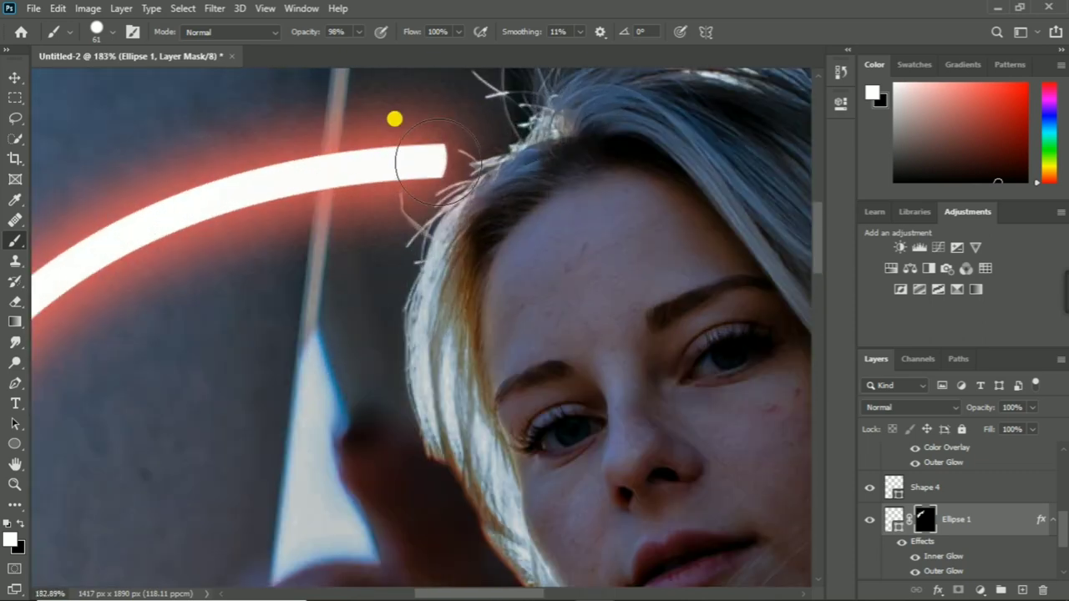
{"action": "left_click_drag", "start_coordinate": [427, 143], "coordinate": [490, 95]}
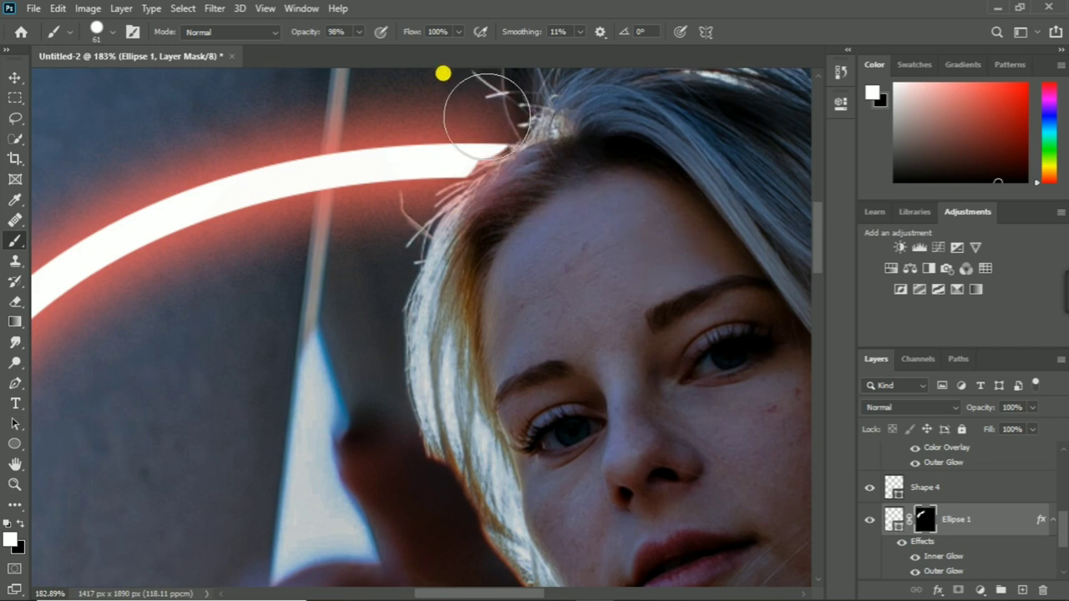
{"action": "scroll", "coordinate": [573, 406], "scroll_direction": "down", "scroll_amount": 2}
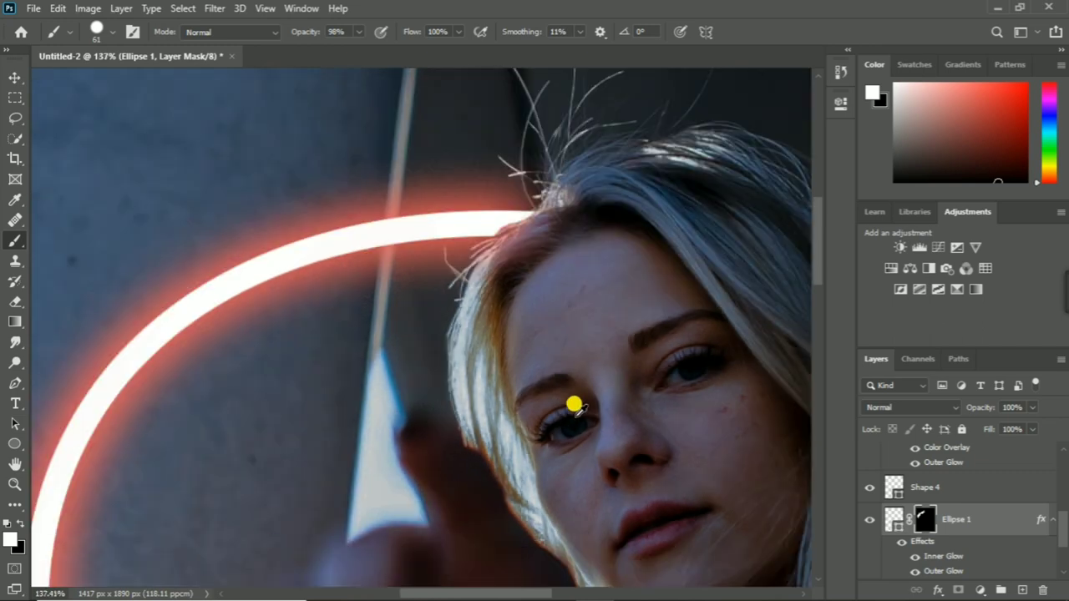
{"action": "scroll", "coordinate": [574, 406], "scroll_direction": "down", "scroll_amount": 2}
Paint the ring back down the left side under the top with a larger brush
{"action": "left_click_drag", "start_coordinate": [609, 425], "coordinate": [453, 222]}
{"action": "scroll", "coordinate": [210, 217], "scroll_direction": "down", "scroll_amount": 3}
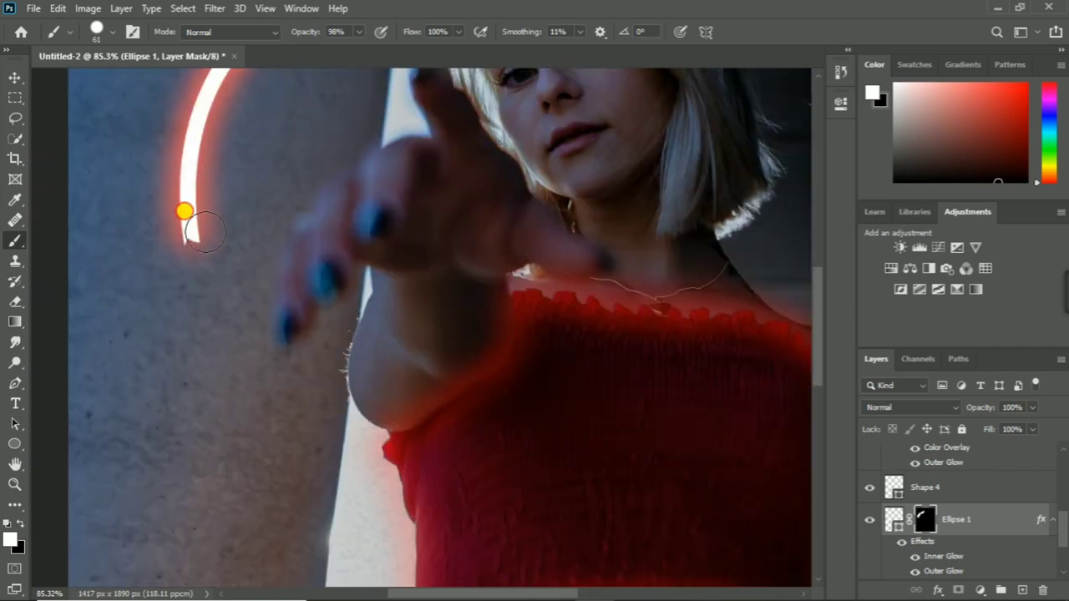
{"action": "mouse_move", "coordinate": [184, 211]}
{"action": "left_mouse_down"}
{"action": "mouse_move", "coordinate": [186, 289]}
{"action": "mouse_move", "coordinate": [263, 401]}
{"action": "left_mouse_up"}
{"action": "scroll", "coordinate": [511, 484], "scroll_direction": "down", "scroll_amount": 3}
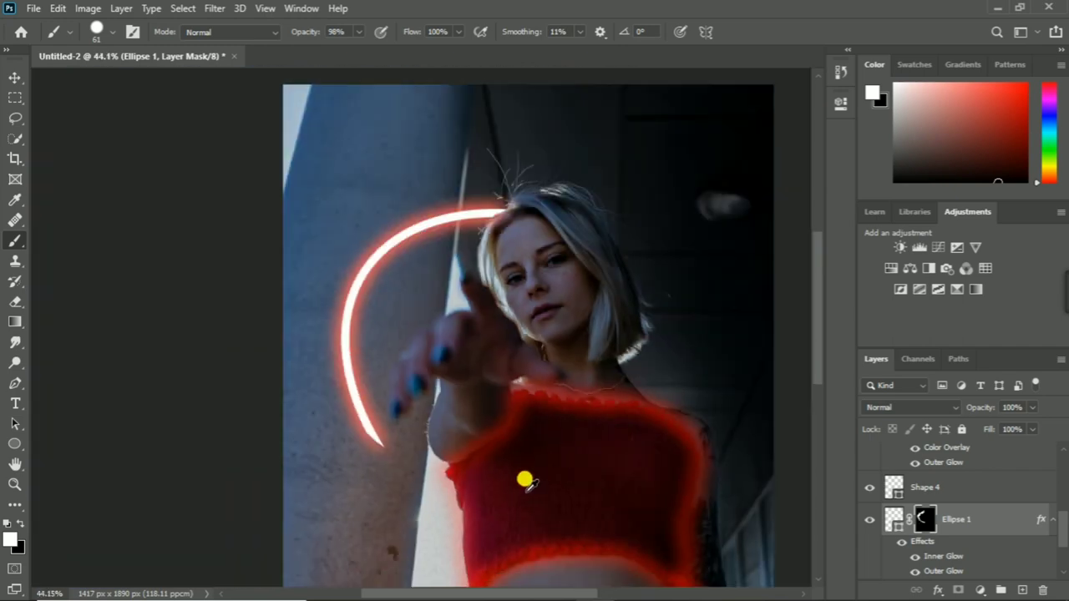
{"action": "scroll", "coordinate": [537, 317], "scroll_direction": "down", "scroll_amount": 3}
{"action": "scroll", "coordinate": [537, 317], "scroll_direction": "right", "scroll_amount": 3}
{"action": "right_click", "coordinate": [406, 377], "text": "alt"}
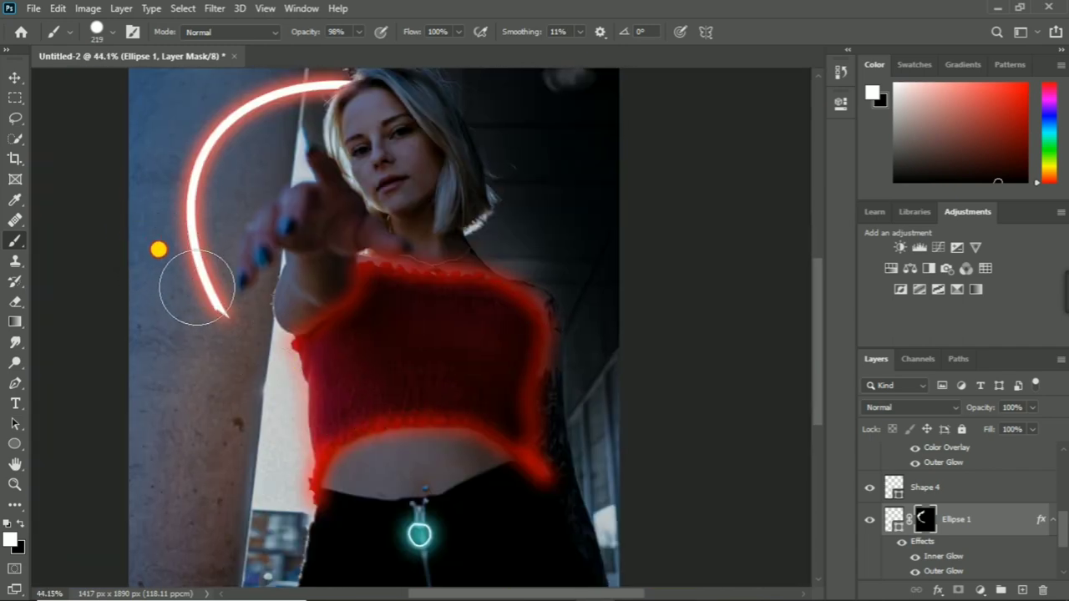
{"action": "mouse_move", "coordinate": [197, 287]}
{"action": "left_mouse_down"}
{"action": "mouse_move", "coordinate": [479, 425]}
{"action": "mouse_move", "coordinate": [606, 444]}
{"action": "mouse_move", "coordinate": [329, 418]}
{"action": "mouse_move", "coordinate": [648, 434]}
{"action": "mouse_move", "coordinate": [621, 279]}
{"action": "mouse_move", "coordinate": [549, 191]}
{"action": "mouse_move", "coordinate": [477, 274]}
{"action": "left_mouse_up"}
Reveal the ring's upper-right end up to her hair, leaving it hidden behind her head
{"action": "scroll", "coordinate": [475, 305], "scroll_direction": "up", "scroll_amount": 3}
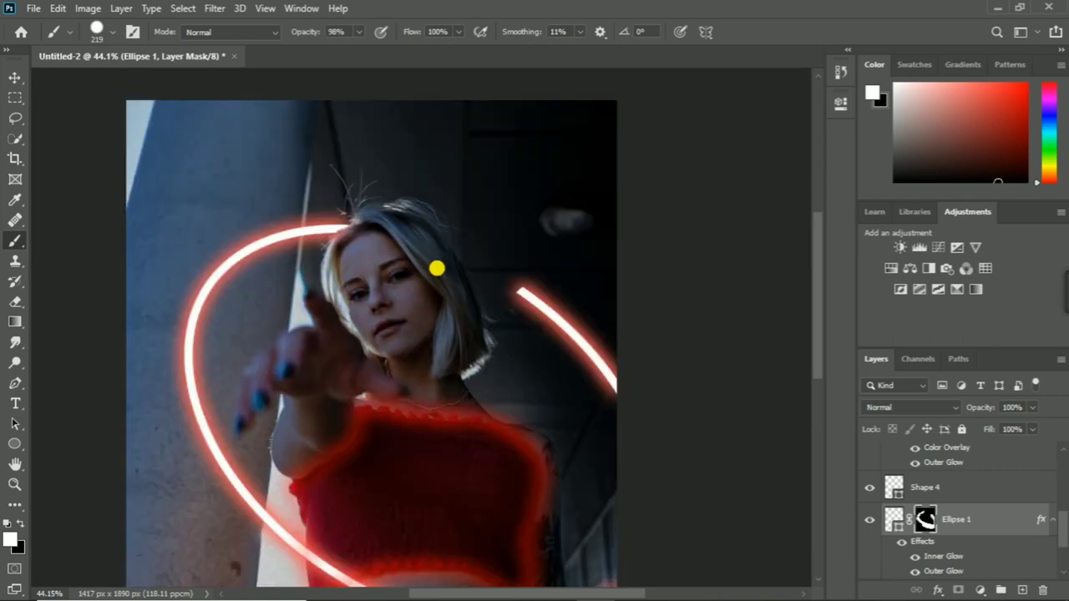
{"action": "scroll", "coordinate": [488, 295], "scroll_direction": "up", "scroll_amount": 2}
{"action": "scroll", "coordinate": [487, 295], "scroll_direction": "up", "scroll_amount": 2}
{"action": "scroll", "coordinate": [488, 295], "scroll_direction": "up", "scroll_amount": 2}
{"action": "scroll", "coordinate": [488, 295], "scroll_direction": "up", "scroll_amount": 2}
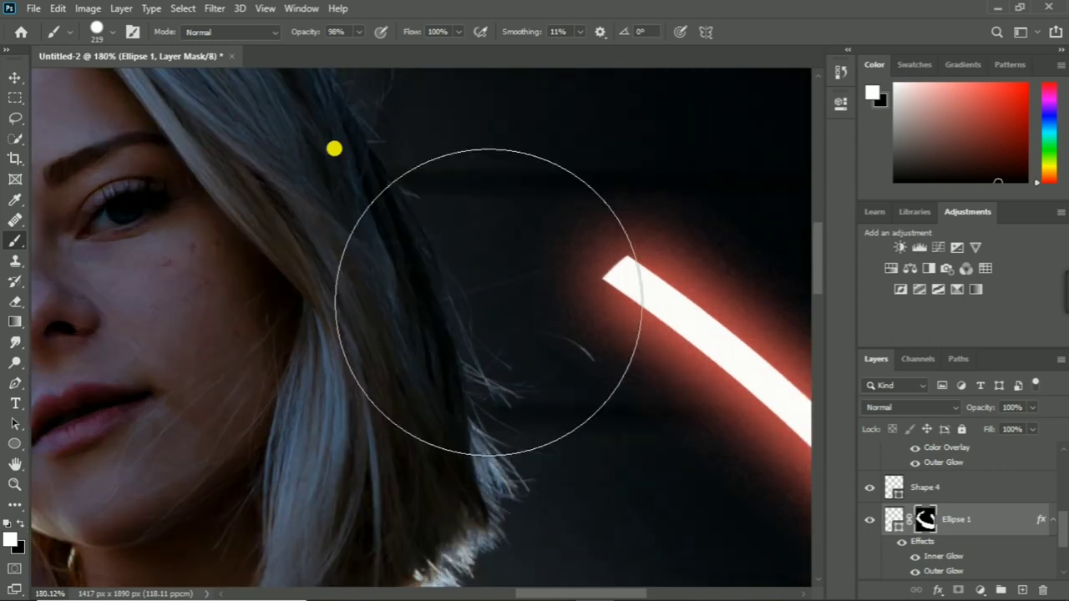
{"action": "left_click_drag", "start_coordinate": [549, 179], "coordinate": [507, 203]}
{"action": "left_click_drag", "start_coordinate": [433, 320], "coordinate": [416, 548]}
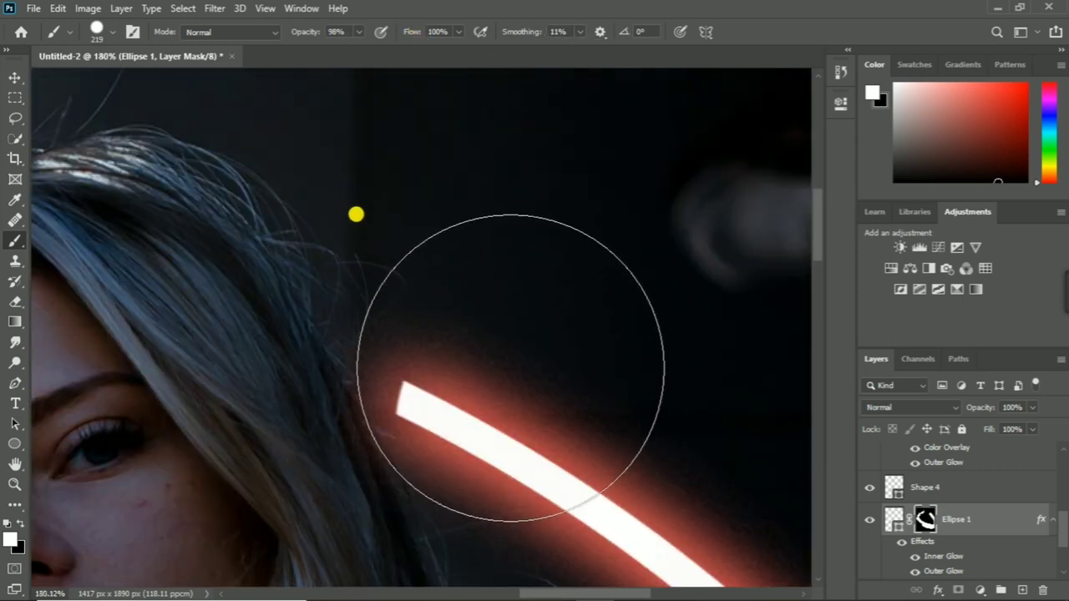
{"action": "left_click_drag", "start_coordinate": [510, 367], "coordinate": [656, 417]}
{"action": "left_click_drag", "start_coordinate": [477, 310], "coordinate": [498, 339]}
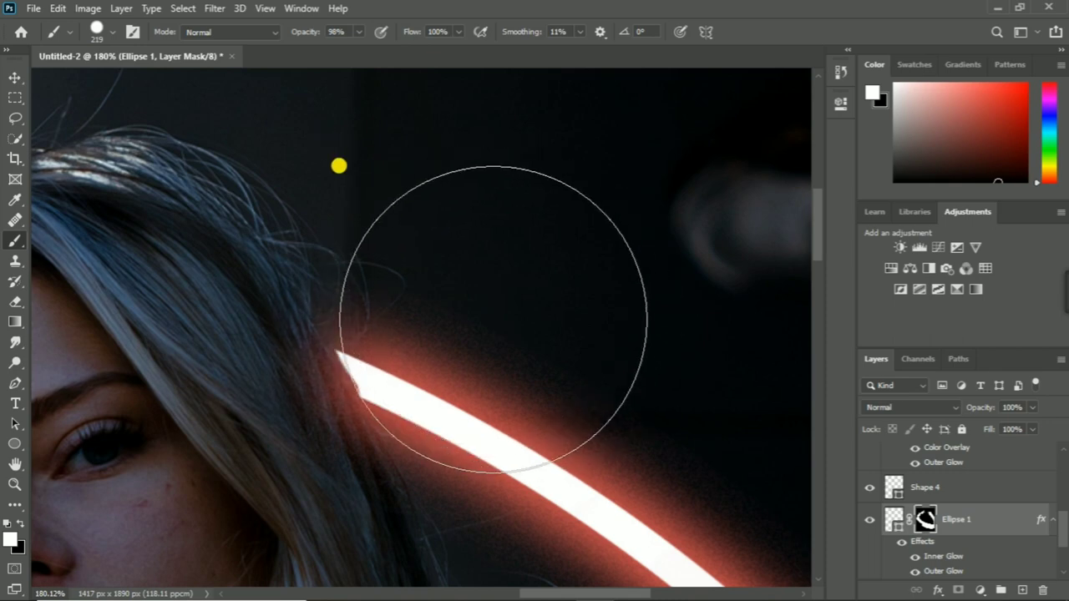
{"action": "scroll", "coordinate": [527, 393], "scroll_direction": "down", "scroll_amount": 3}
{"action": "scroll", "coordinate": [539, 446], "scroll_direction": "down", "scroll_amount": 3}
{"action": "scroll", "coordinate": [536, 448], "scroll_direction": "up", "scroll_amount": 2}
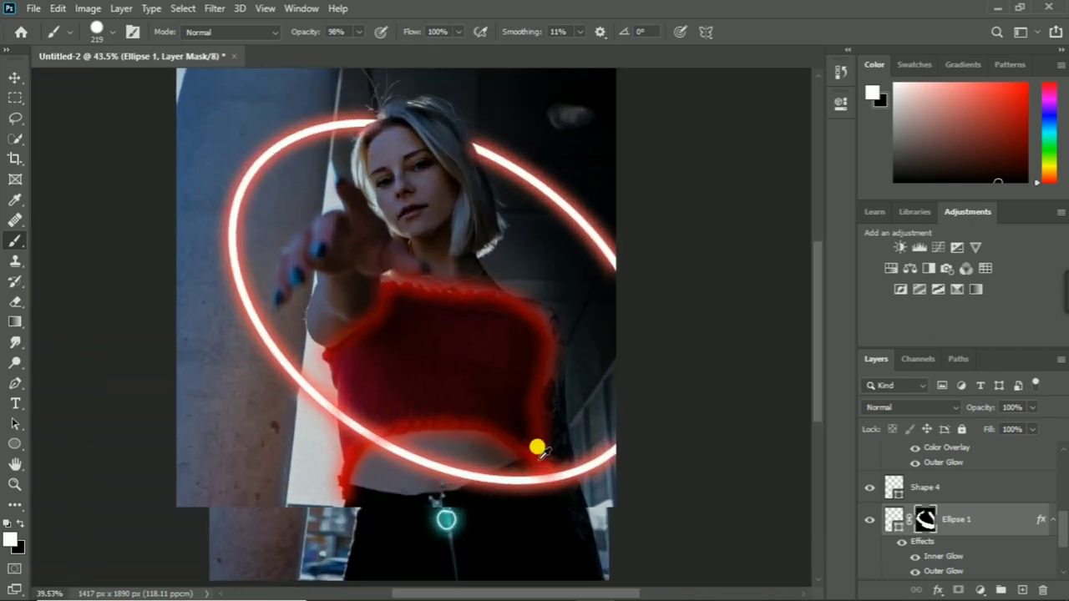
{"action": "scroll", "coordinate": [539, 448], "scroll_direction": "up", "scroll_amount": 1}
{"action": "scroll", "coordinate": [493, 458], "scroll_direction": "up", "scroll_amount": 1}
{"action": "scroll", "coordinate": [483, 455], "scroll_direction": "down", "scroll_amount": 1}
{"action": "scroll", "coordinate": [480, 442], "scroll_direction": "down", "scroll_amount": 2}
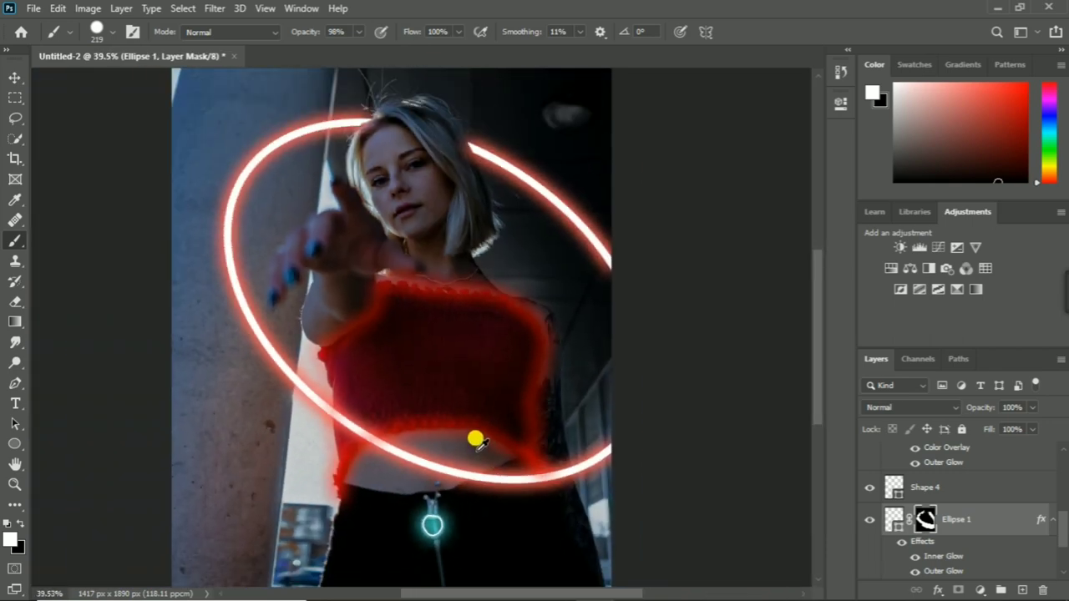
{"action": "left_click", "coordinate": [13, 81]}
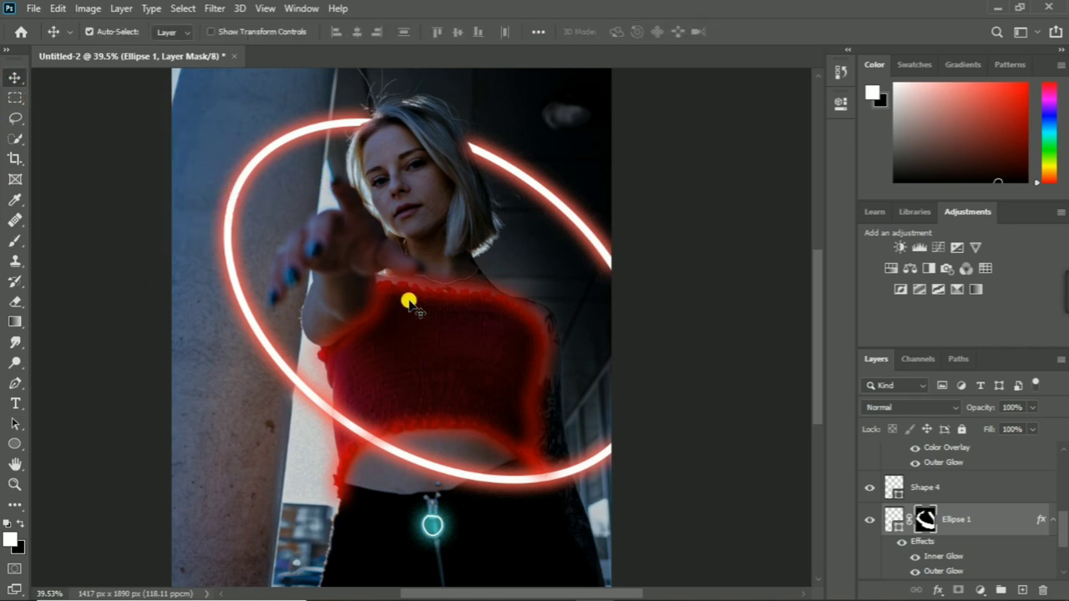
{"action": "left_click", "coordinate": [60, 9]}
{"action": "mouse_move", "coordinate": [167, 366]}
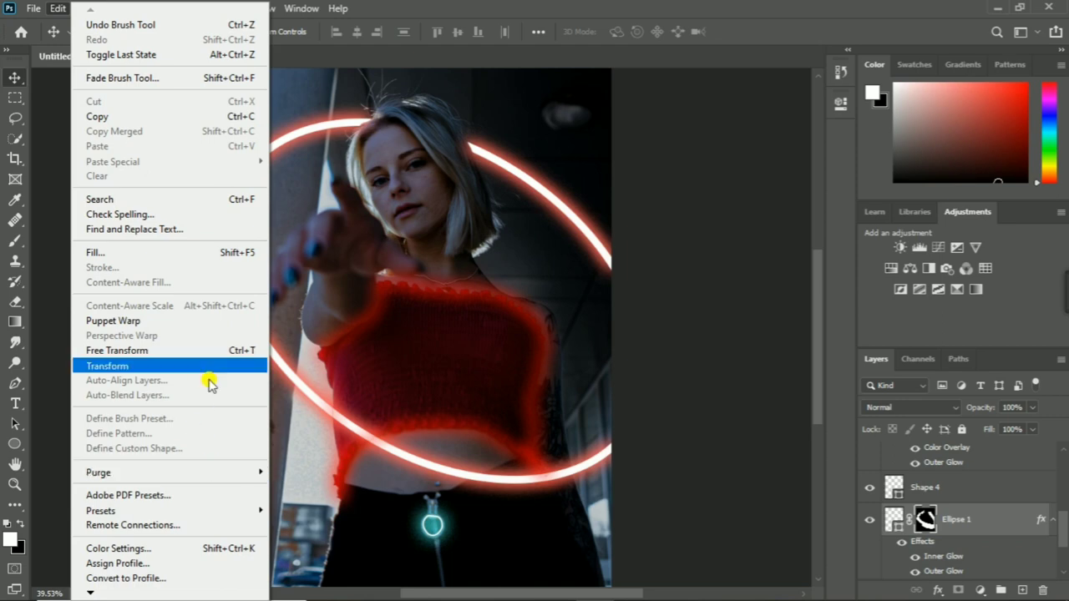
{"action": "left_click", "coordinate": [380, 131]}
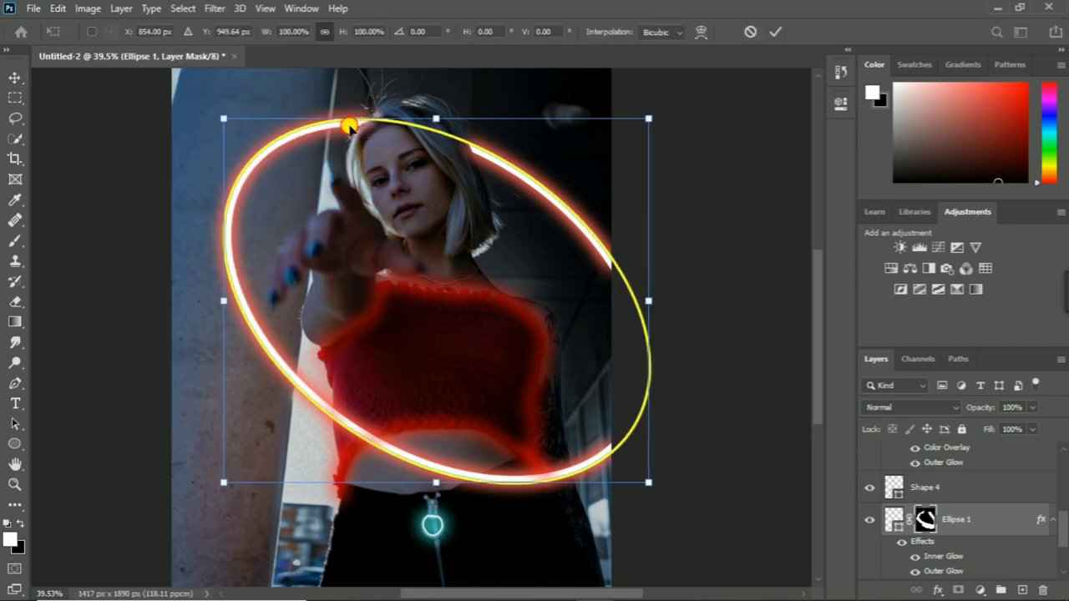
{"action": "left_click_drag", "start_coordinate": [349, 125], "coordinate": [322, 171]}
{"action": "scroll", "coordinate": [488, 376], "scroll_direction": "down", "scroll_amount": 1}
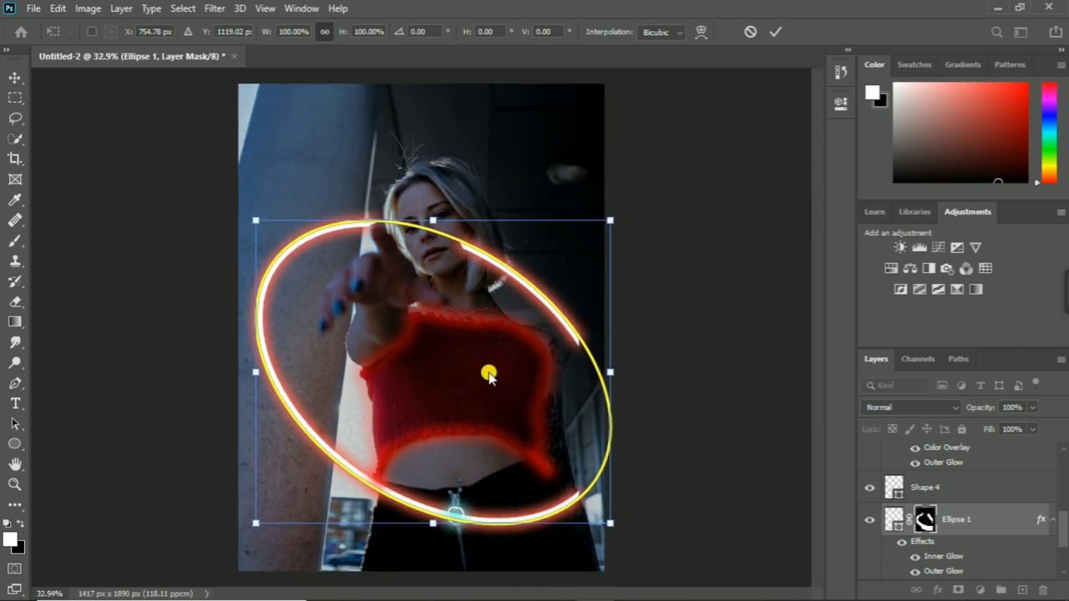
{"action": "key", "text": "ctrl+z"}
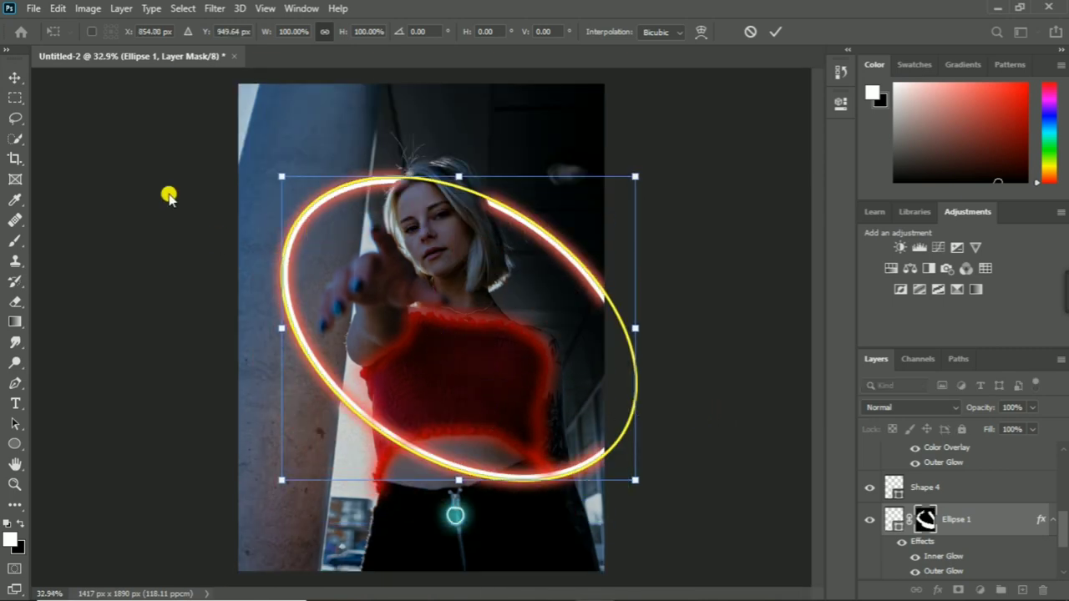
{"action": "key", "text": "Return"}
{"action": "scroll", "coordinate": [242, 287], "scroll_direction": "down", "scroll_amount": 1}
Select the base photo layer and add an Exposure adjustment layer above it
{"action": "scroll", "coordinate": [479, 269], "scroll_direction": "up", "scroll_amount": 1}
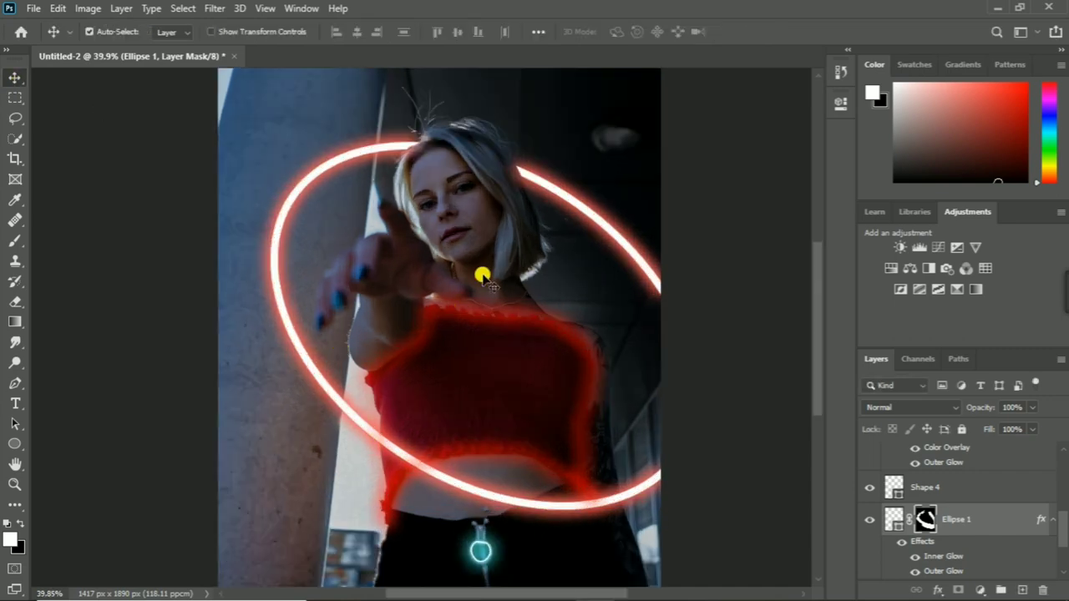
{"action": "scroll", "coordinate": [406, 305], "scroll_direction": "up", "scroll_amount": 2}
{"action": "scroll", "coordinate": [393, 318], "scroll_direction": "up", "scroll_amount": 1}
{"action": "scroll", "coordinate": [396, 324], "scroll_direction": "down", "scroll_amount": 1}
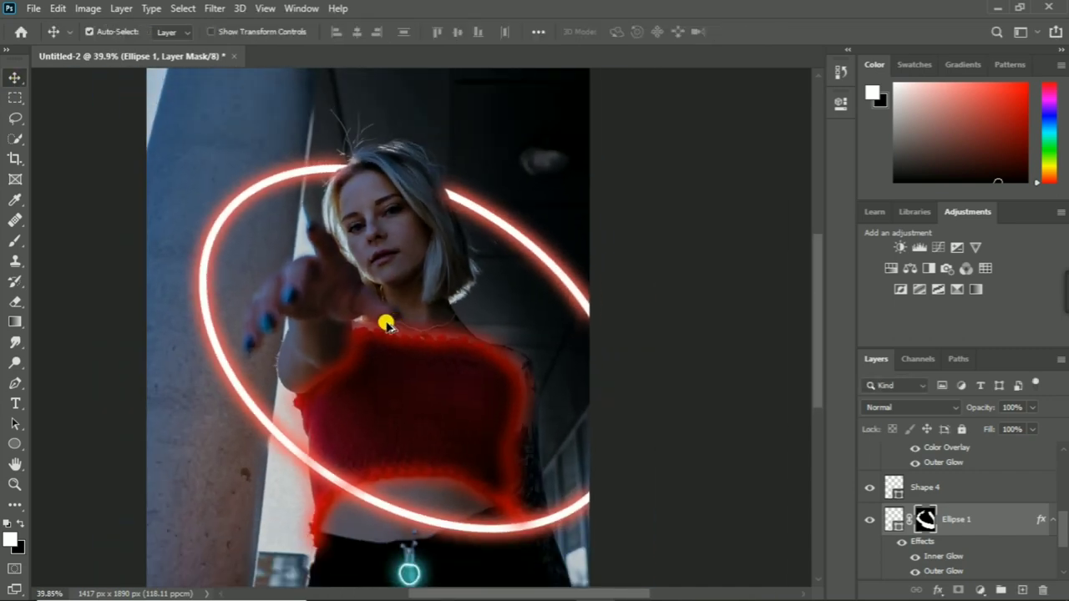
{"action": "scroll", "coordinate": [396, 331], "scroll_direction": "down", "scroll_amount": 1}
{"action": "scroll", "coordinate": [370, 281], "scroll_direction": "down", "scroll_amount": 1}
{"action": "scroll", "coordinate": [374, 274], "scroll_direction": "up", "scroll_amount": 5}
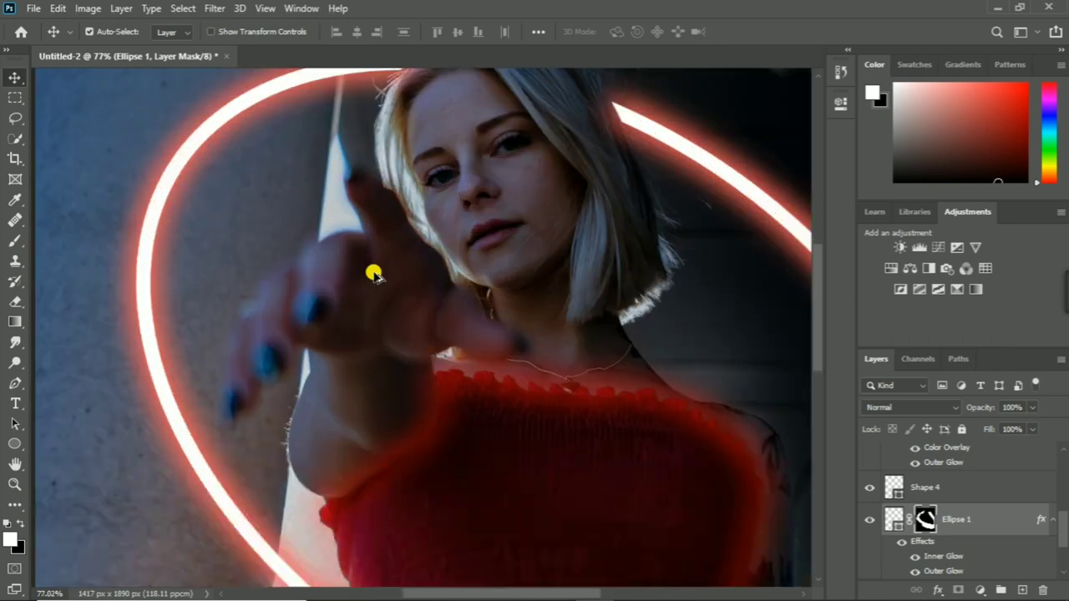
{"action": "scroll", "coordinate": [511, 341], "scroll_direction": "up", "scroll_amount": 3}
{"action": "scroll", "coordinate": [1033, 551], "scroll_direction": "down", "scroll_amount": 2}
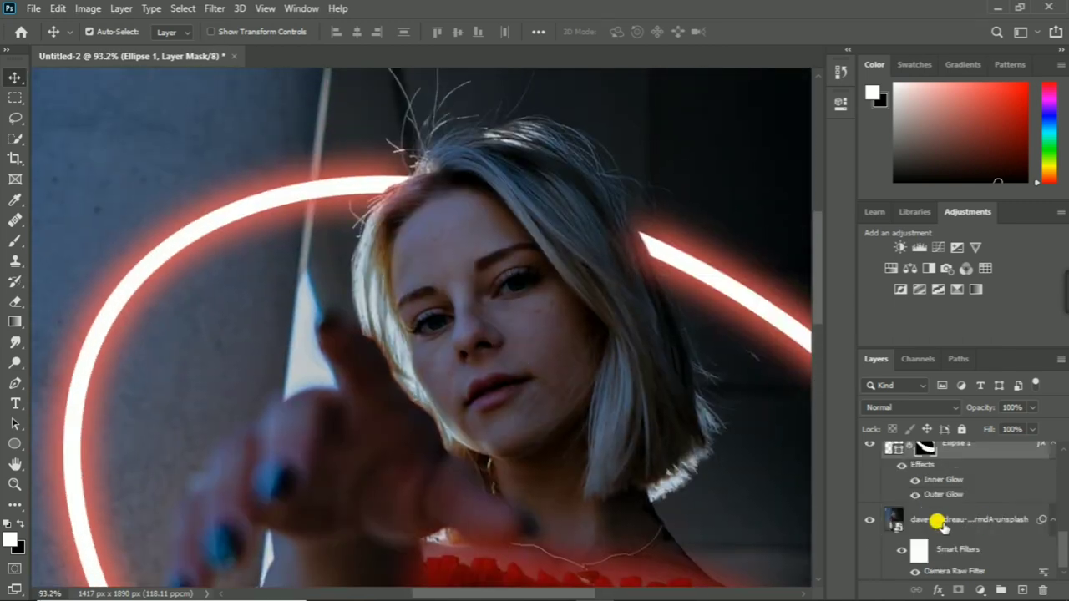
{"action": "left_click", "coordinate": [940, 523]}
{"action": "left_click", "coordinate": [979, 589]}
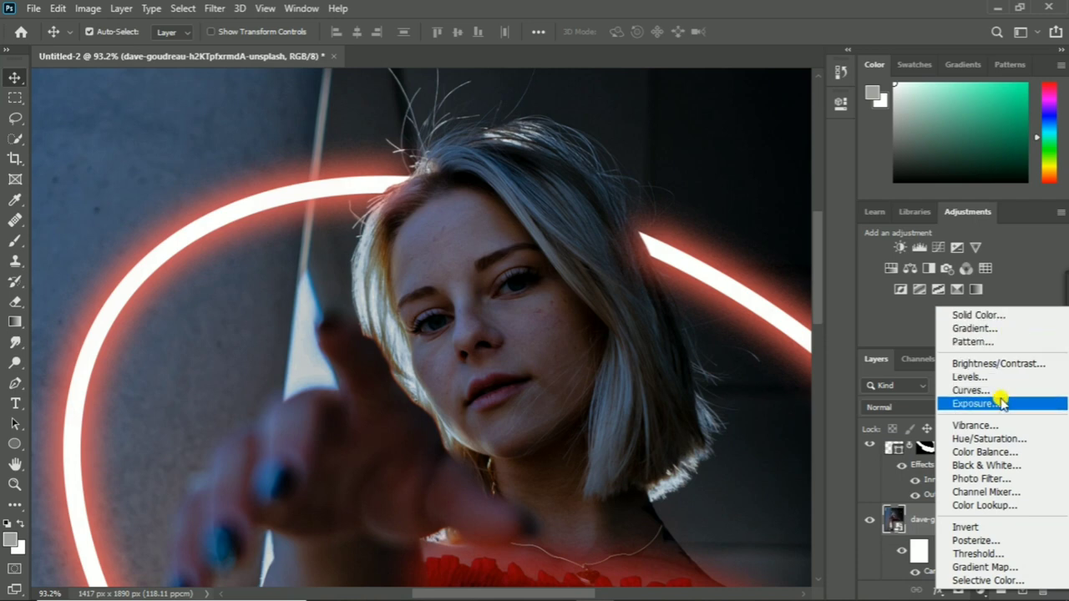
{"action": "left_click", "coordinate": [1005, 404]}
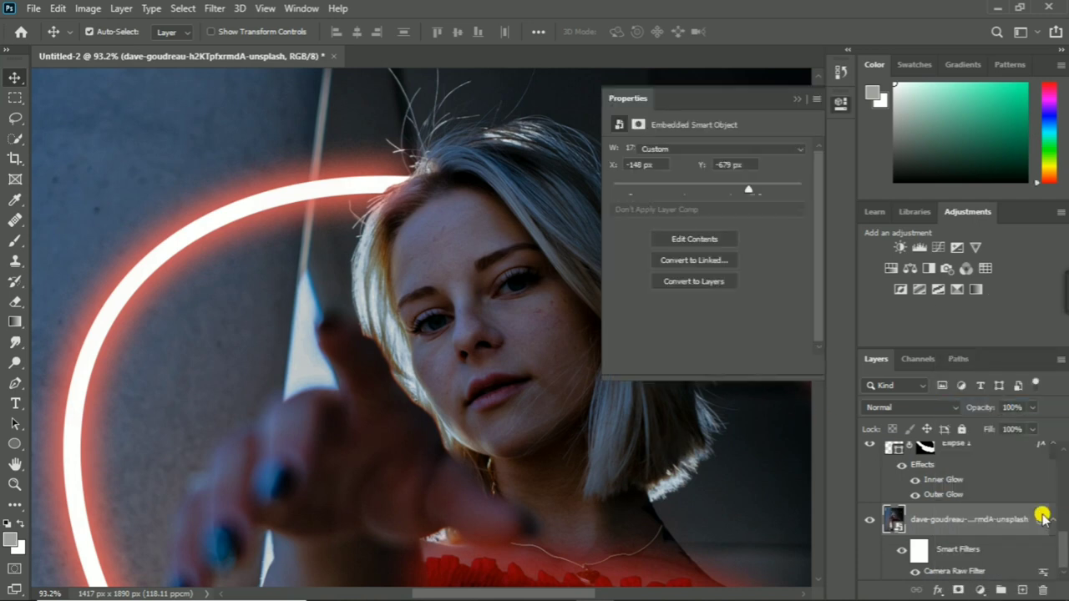
{"action": "left_click", "coordinate": [794, 102]}
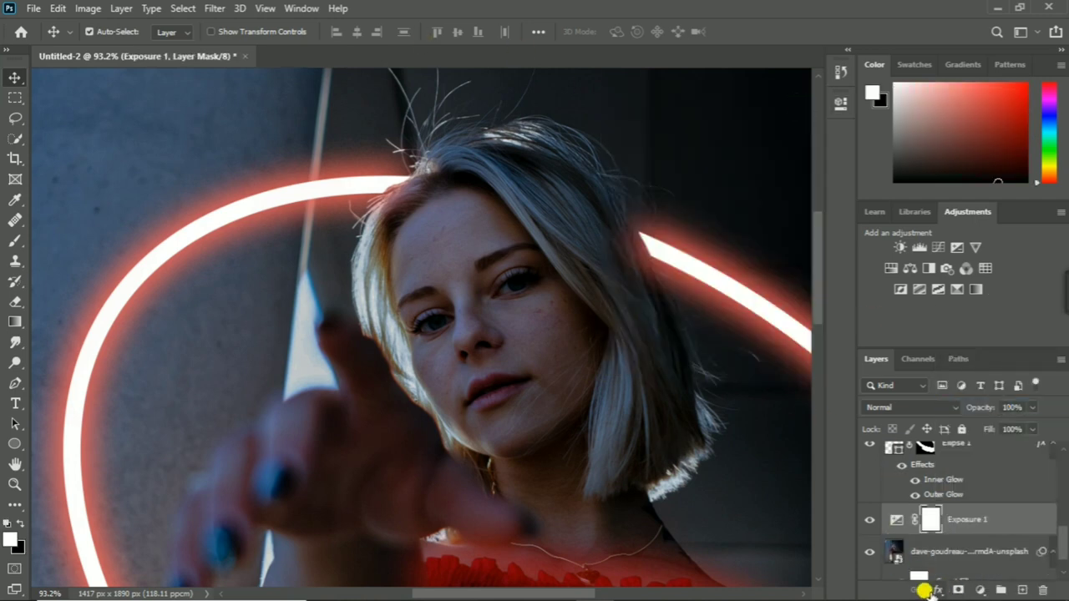
Add a Color Balance adjustment layer with the midtones pushed +93 toward red
{"action": "left_click", "coordinate": [978, 591]}
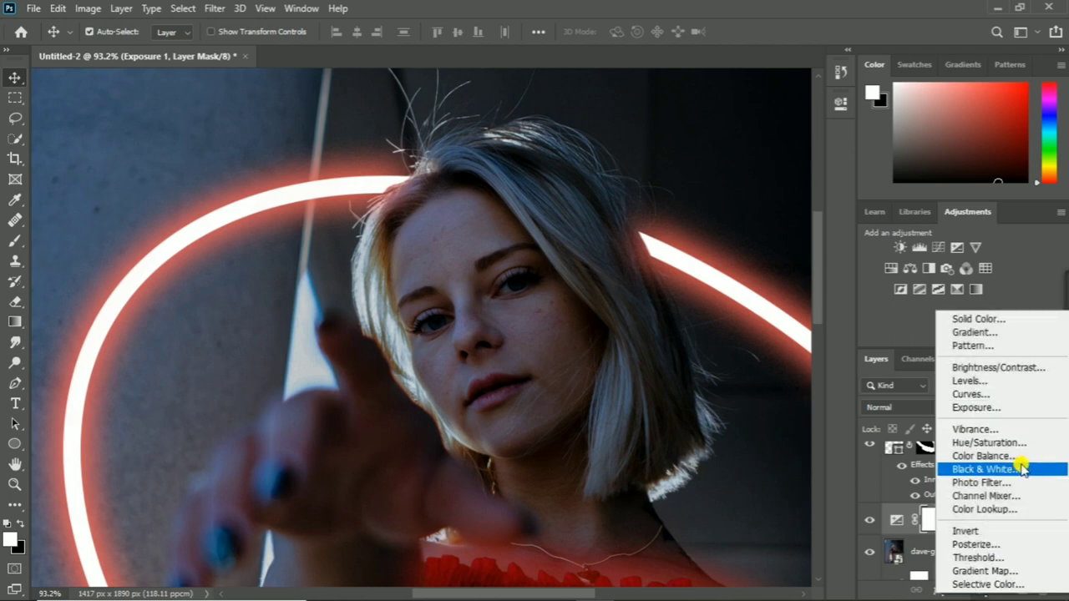
{"action": "left_click", "coordinate": [961, 468]}
{"action": "left_click_drag", "start_coordinate": [687, 181], "coordinate": [729, 183]}
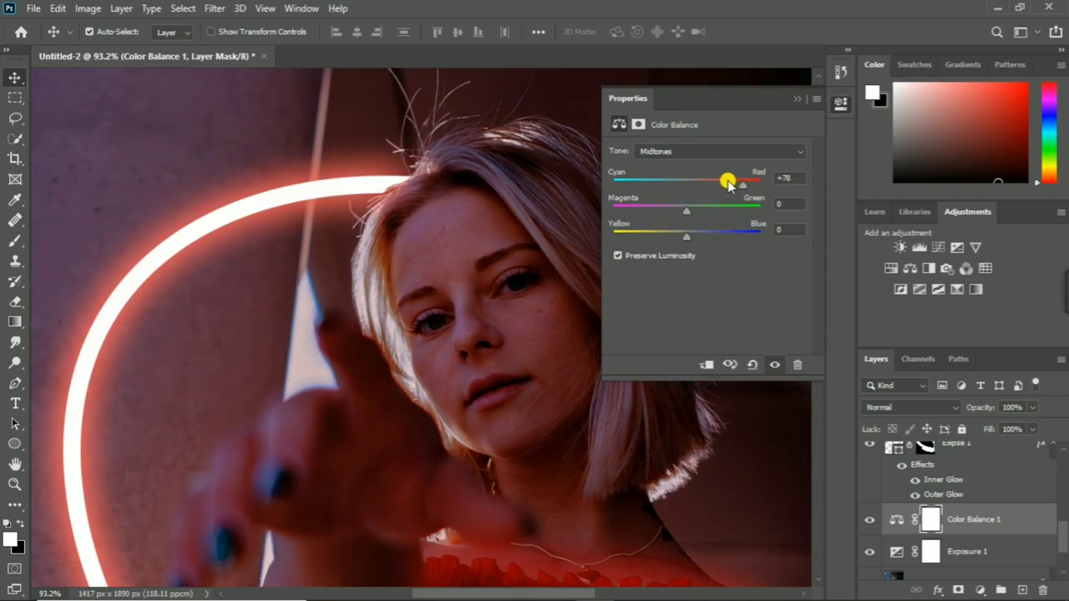
{"action": "scroll", "coordinate": [533, 355], "scroll_direction": "down", "scroll_amount": 2}
{"action": "scroll", "coordinate": [513, 353], "scroll_direction": "down", "scroll_amount": 2}
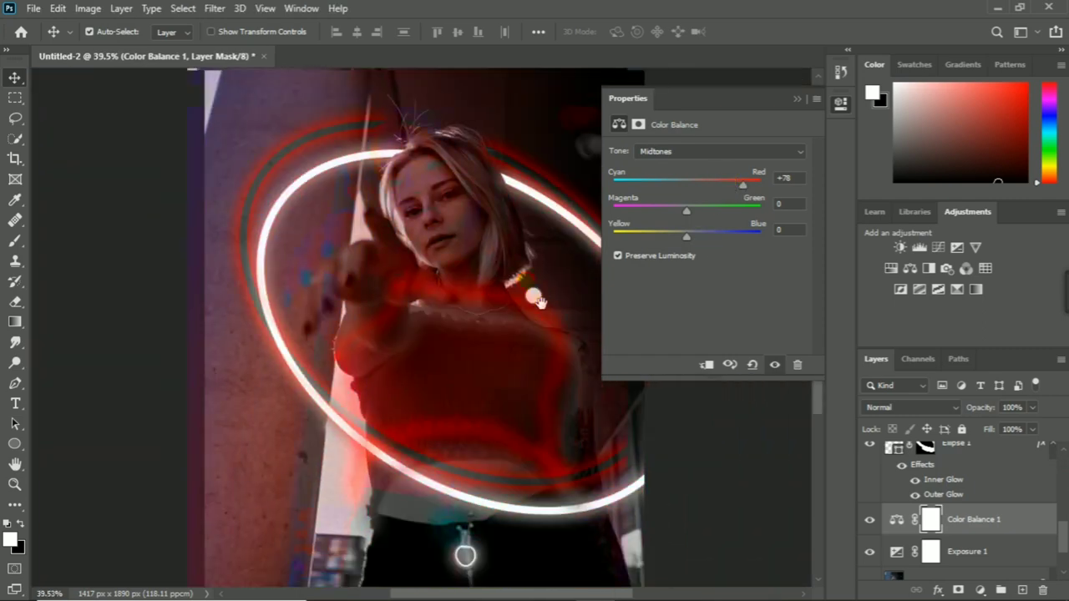
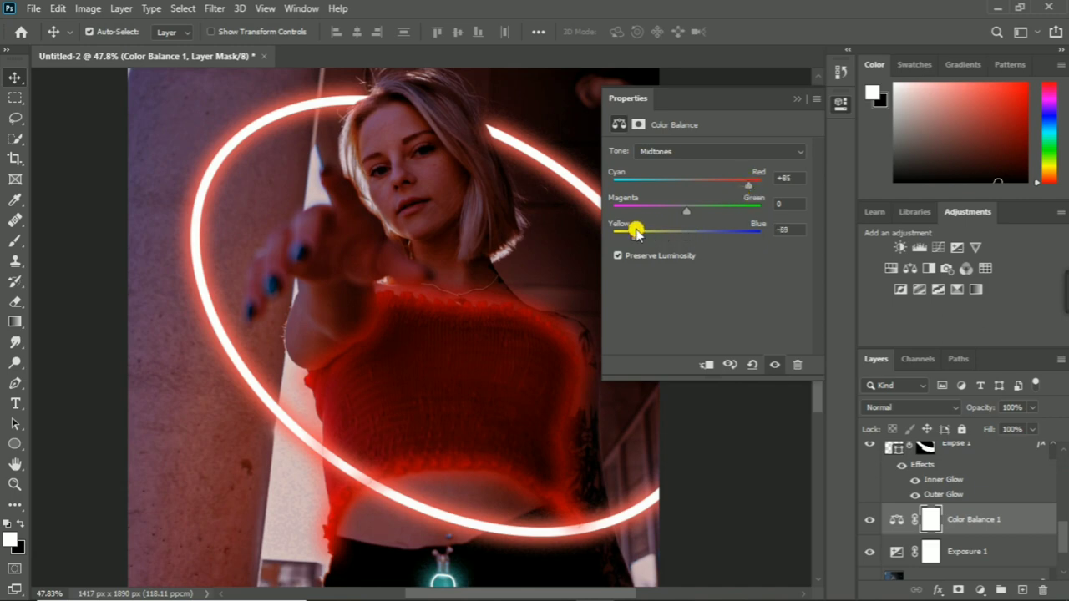
Shift the Color Balance midtones to Magenta -59 and Yellow -69
{"action": "left_click_drag", "start_coordinate": [636, 232], "coordinate": [643, 208]}
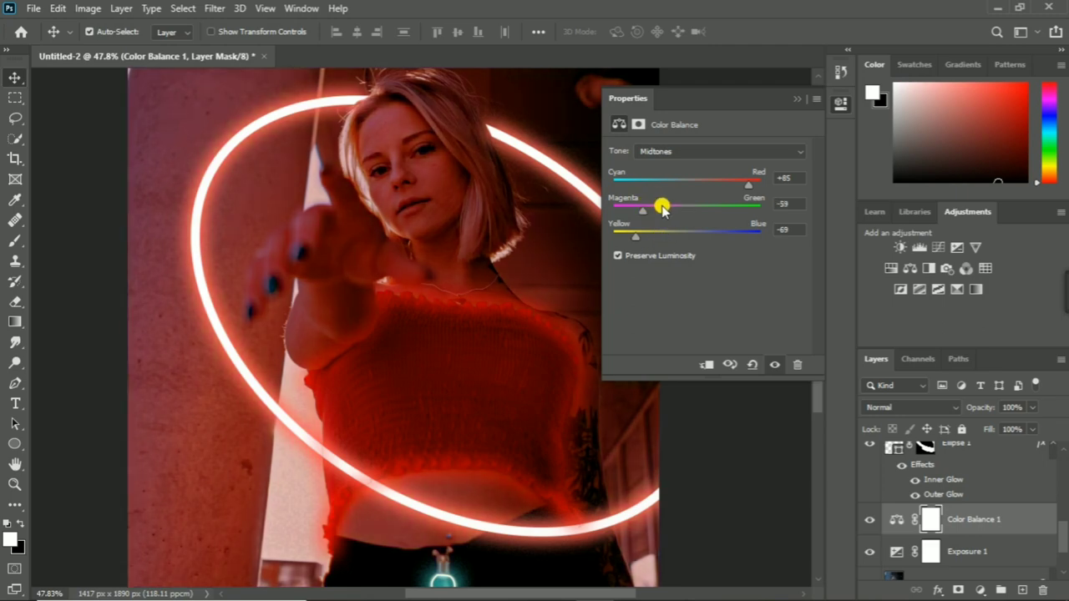
{"action": "left_click", "coordinate": [797, 98]}
{"action": "scroll", "coordinate": [539, 295], "scroll_direction": "down", "scroll_amount": 2}
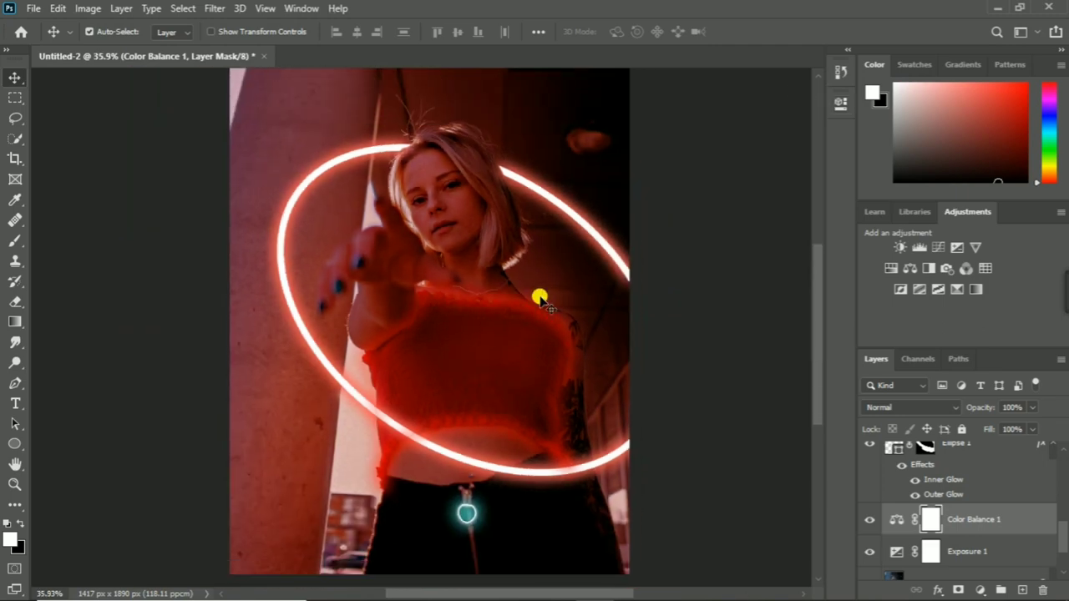
{"action": "scroll", "coordinate": [501, 309], "scroll_direction": "down", "scroll_amount": 1}
{"action": "scroll", "coordinate": [468, 409], "scroll_direction": "down", "scroll_amount": 1}
{"action": "scroll", "coordinate": [447, 493], "scroll_direction": "up", "scroll_amount": 3}
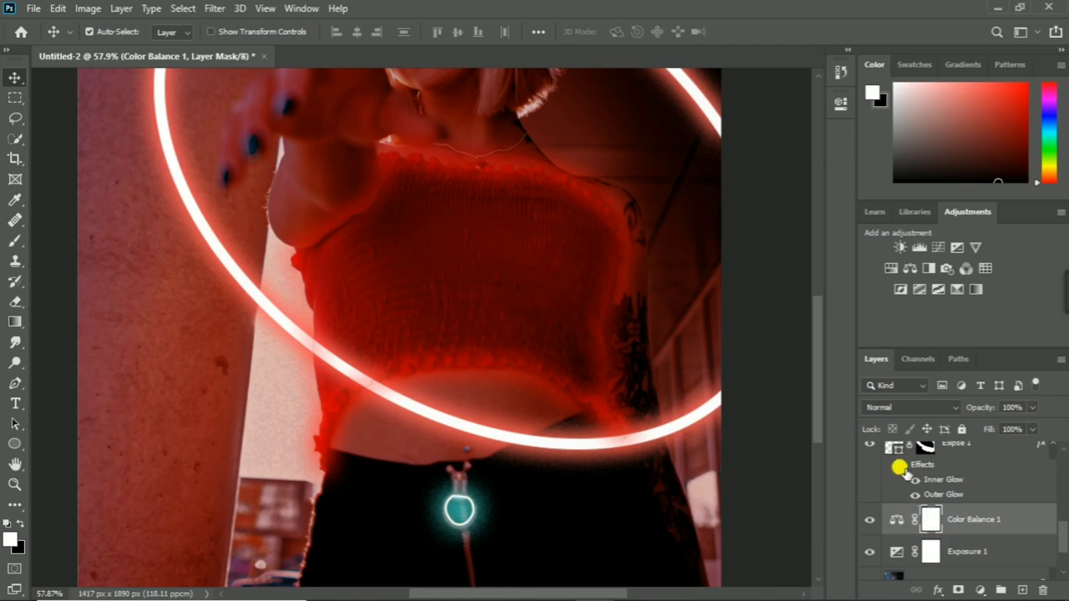
{"action": "scroll", "coordinate": [919, 476], "scroll_direction": "up", "scroll_amount": 3}
Hide the teal Shape 3 glow ring
{"action": "left_click", "coordinate": [954, 538]}
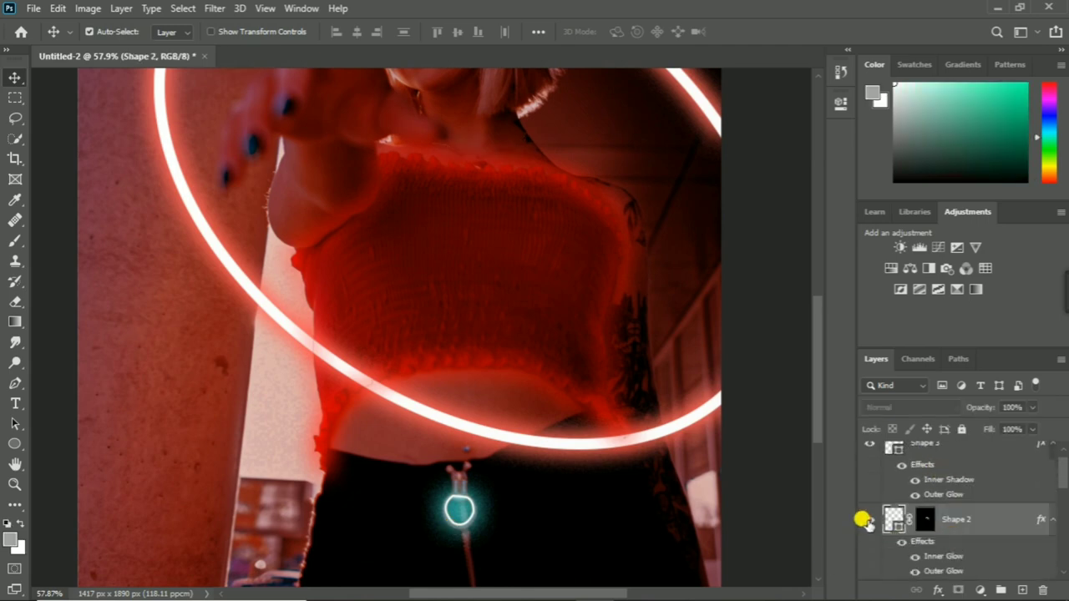
{"action": "scroll", "coordinate": [897, 529], "scroll_direction": "up", "scroll_amount": 1}
{"action": "left_click", "coordinate": [869, 458]}
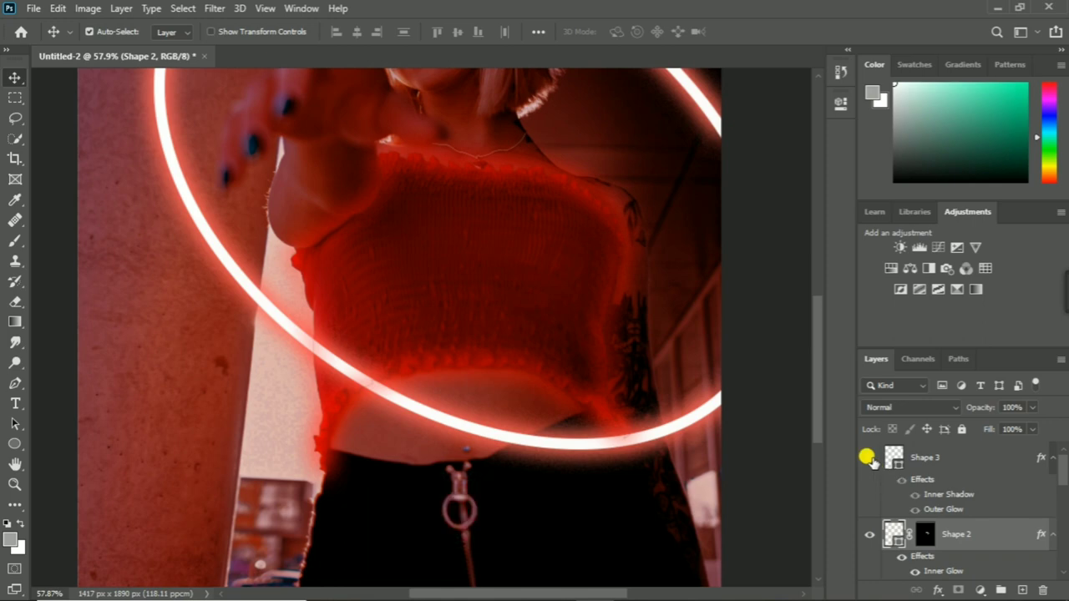
{"action": "scroll", "coordinate": [916, 453], "scroll_direction": "down", "scroll_amount": 3}
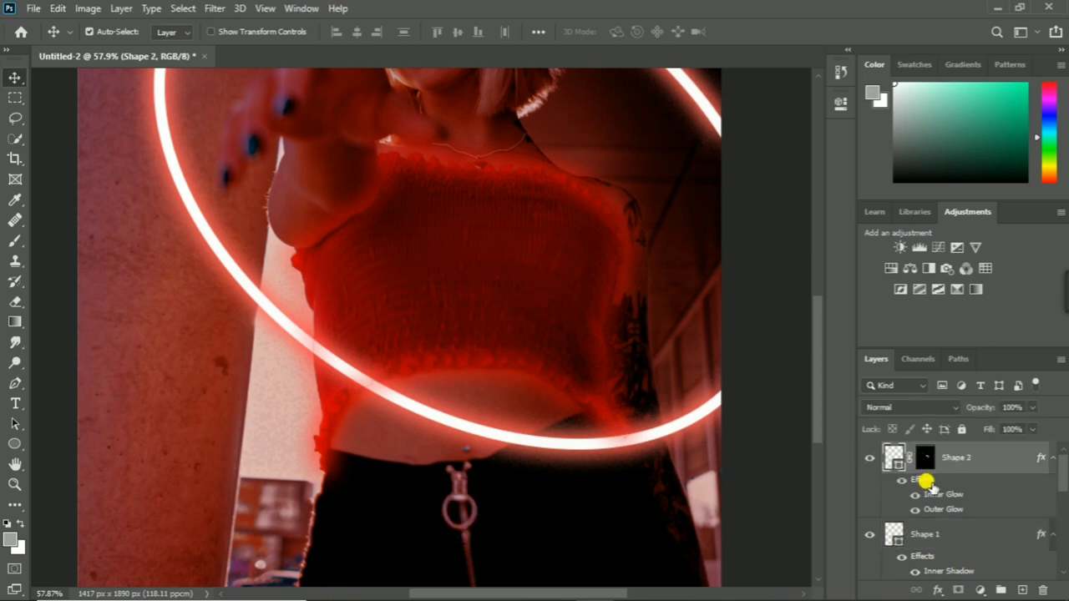
{"action": "scroll", "coordinate": [357, 322], "scroll_direction": "down", "scroll_amount": 2}
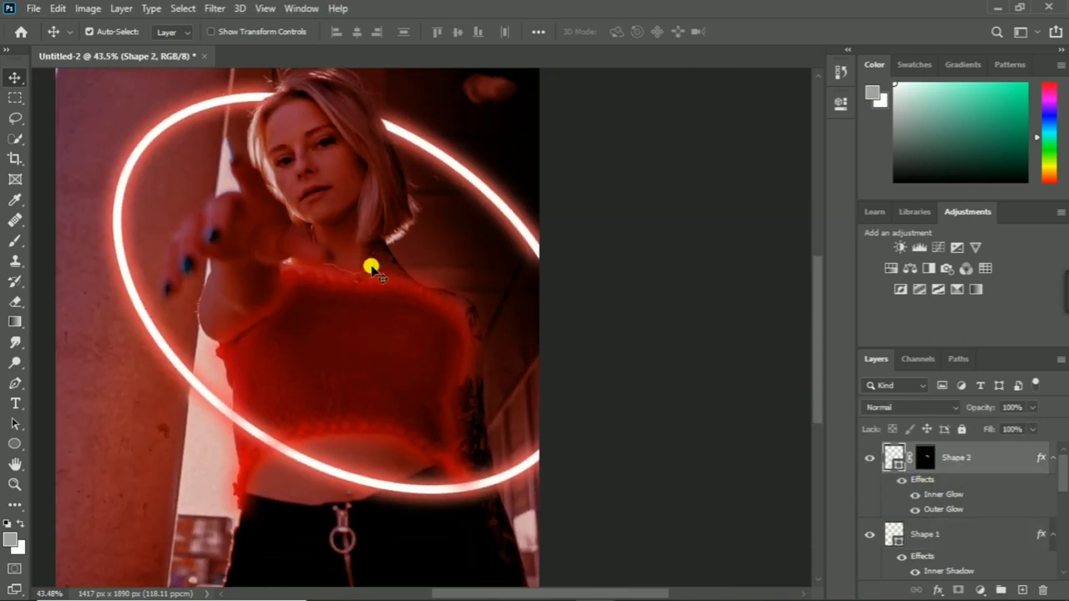
{"action": "scroll", "coordinate": [372, 267], "scroll_direction": "down", "scroll_amount": 1}
{"action": "scroll", "coordinate": [971, 529], "scroll_direction": "down", "scroll_amount": 2}
{"action": "scroll", "coordinate": [919, 513], "scroll_direction": "down", "scroll_amount": 3}
Compare Color Balance 1 off and on, then hide the Ellipse 1 neon ring
{"action": "scroll", "coordinate": [885, 522], "scroll_direction": "down", "scroll_amount": 2}
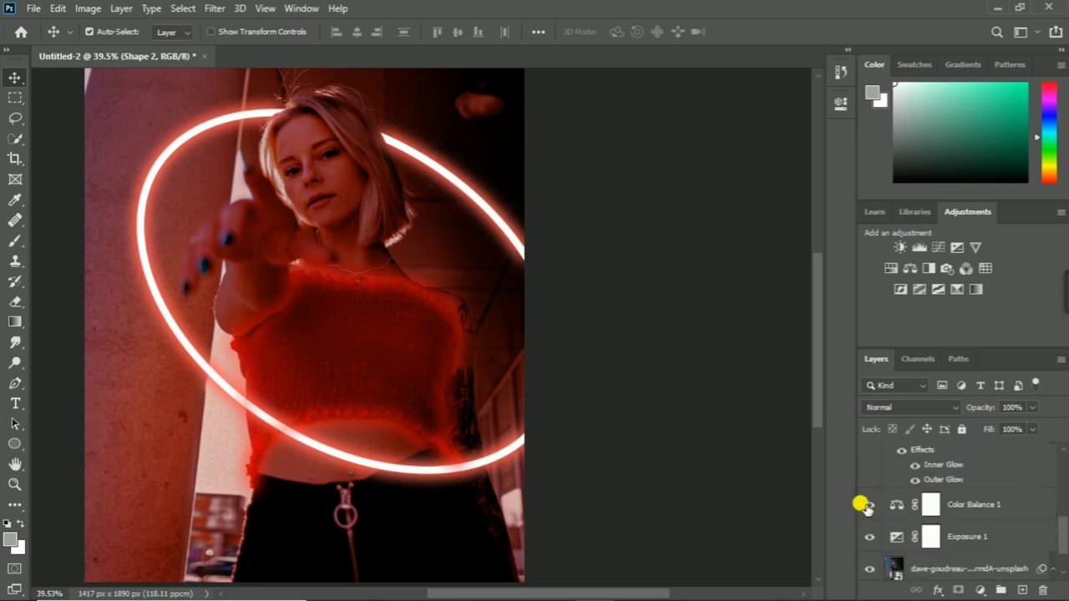
{"action": "left_click", "coordinate": [860, 505]}
{"action": "left_click", "coordinate": [861, 504]}
{"action": "scroll", "coordinate": [873, 510], "scroll_direction": "down", "scroll_amount": 3}
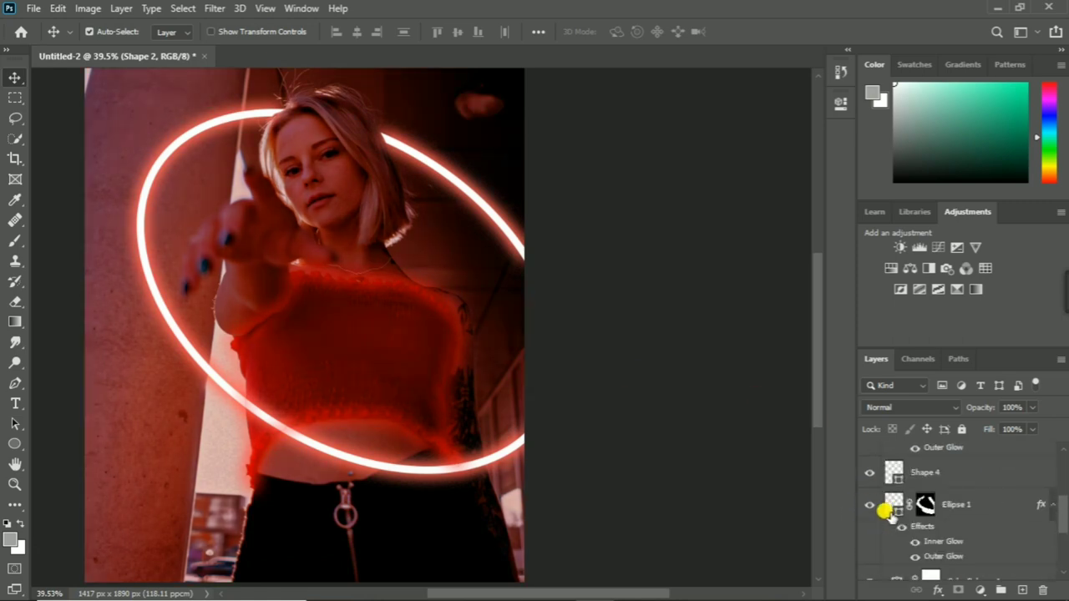
{"action": "scroll", "coordinate": [877, 511], "scroll_direction": "down", "scroll_amount": 2}
{"action": "left_click", "coordinate": [868, 504]}
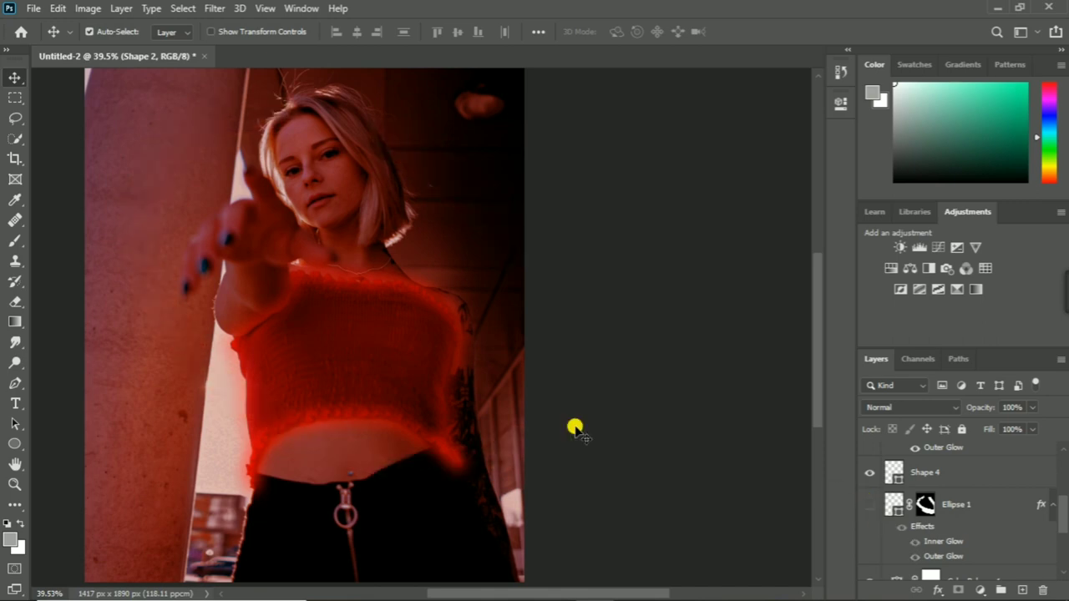
Add a new empty layer, Layer 1, and switch to the Pen tool
{"action": "scroll", "coordinate": [573, 392], "scroll_direction": "left", "scroll_amount": 5}
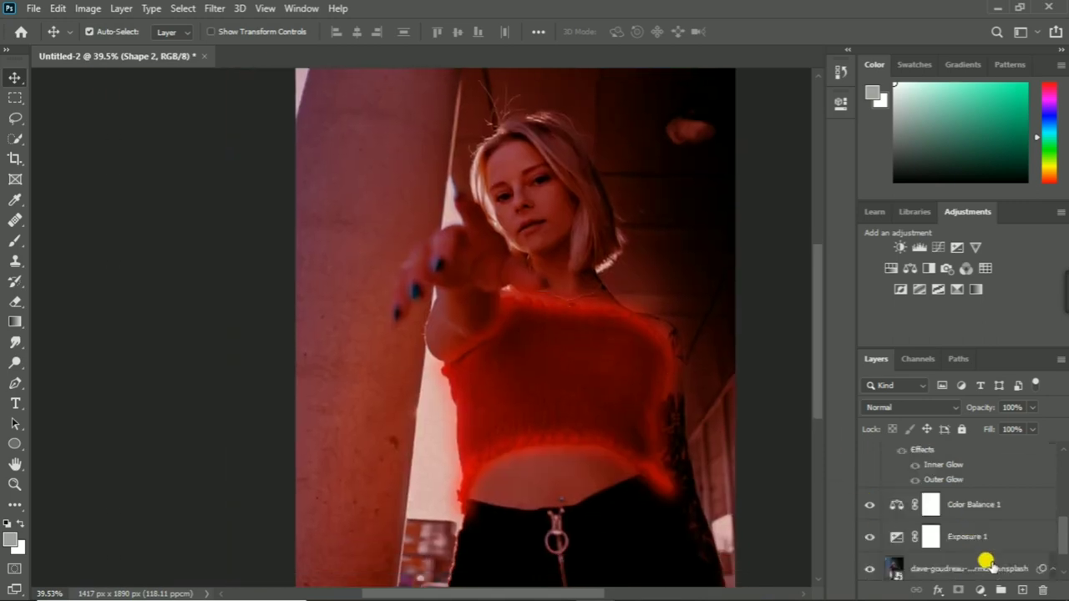
{"action": "left_click", "coordinate": [1020, 590]}
{"action": "key", "text": "p"}
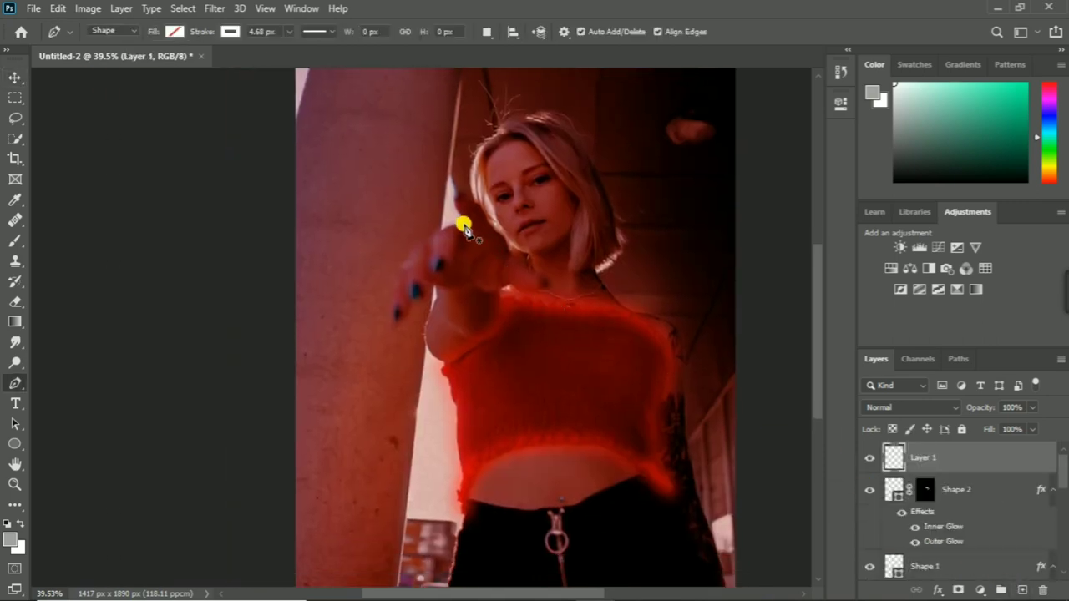
Draw a curved shape path from the woman's fingertip looping around her torso
{"action": "left_click", "coordinate": [461, 201]}
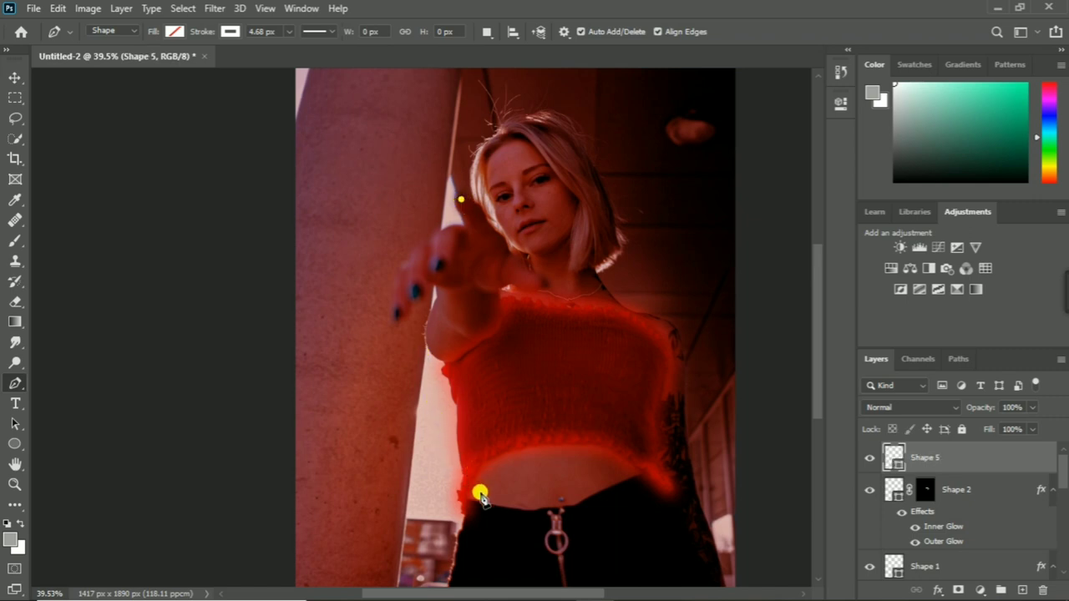
{"action": "left_click_drag", "start_coordinate": [480, 495], "coordinate": [756, 595]}
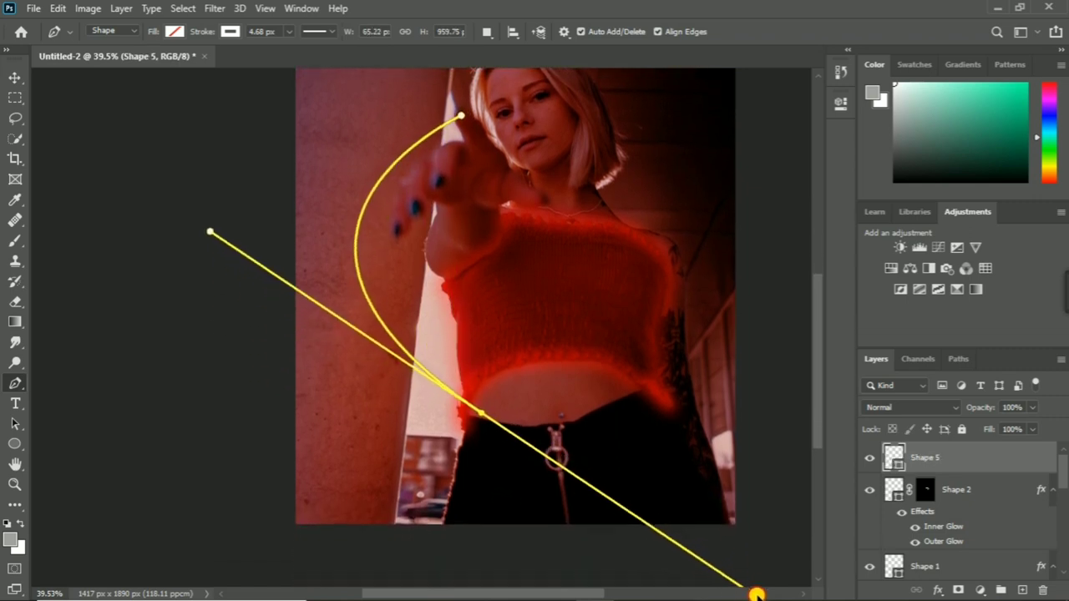
{"action": "scroll", "coordinate": [668, 275], "scroll_direction": "down", "scroll_amount": 2}
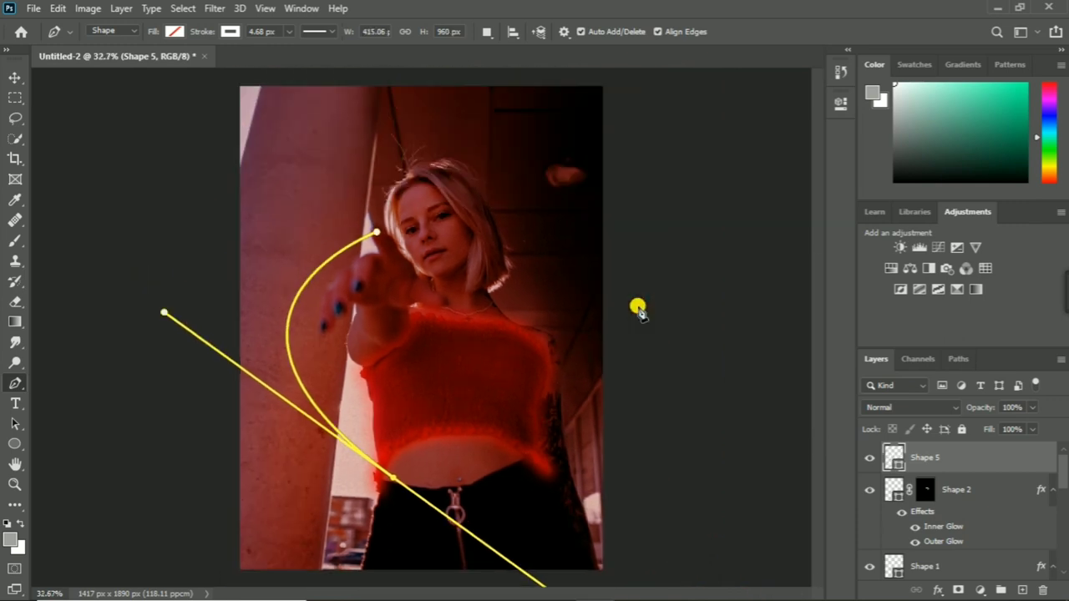
{"action": "scroll", "coordinate": [491, 214], "scroll_direction": "up", "scroll_amount": 1}
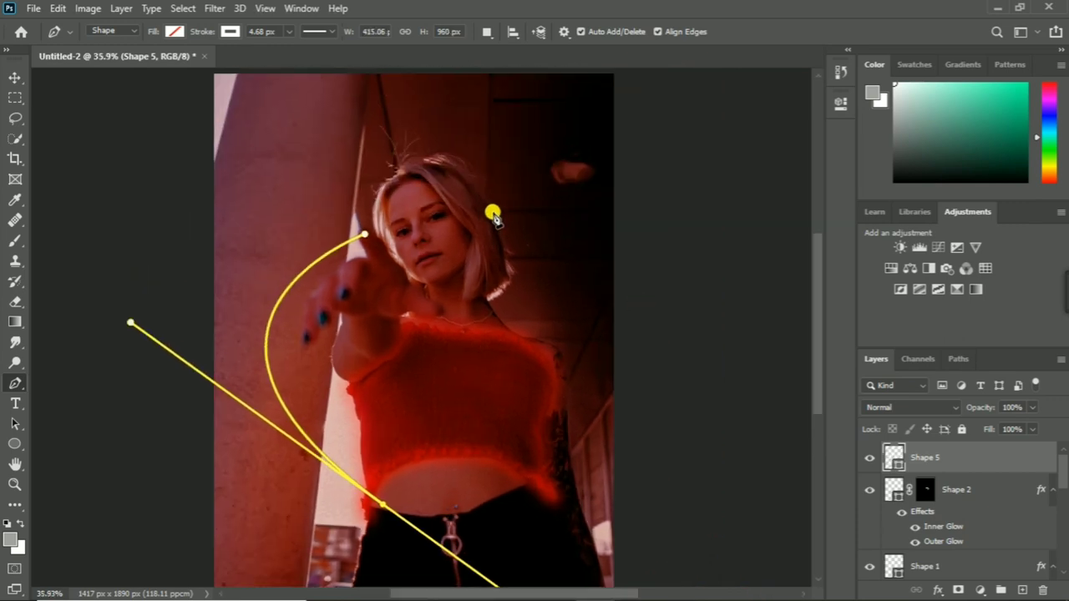
{"action": "left_click_drag", "start_coordinate": [486, 208], "coordinate": [155, 121]}
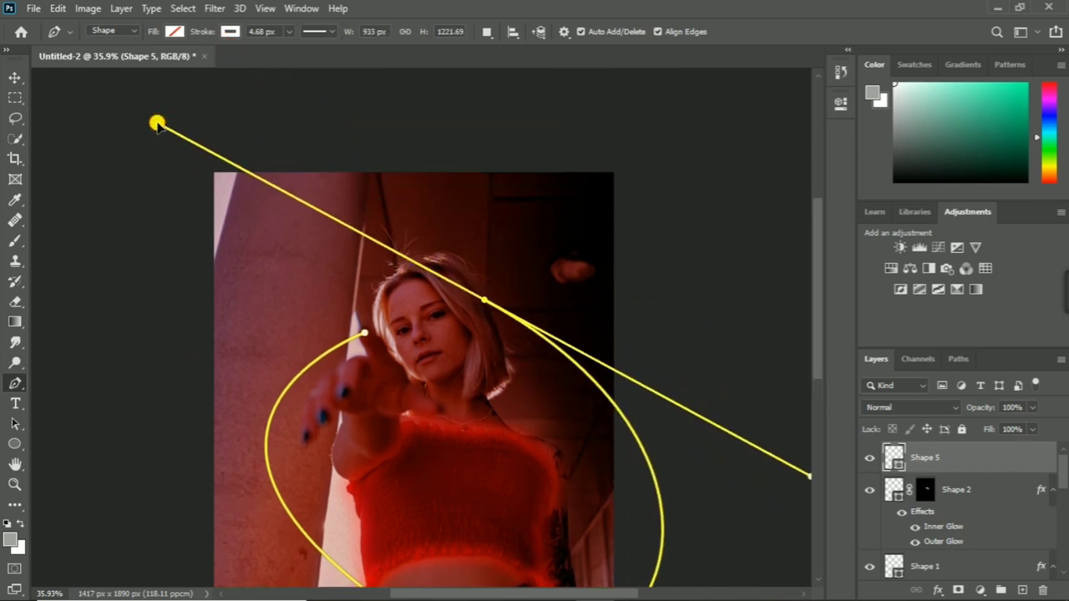
{"action": "left_click_drag", "start_coordinate": [465, 418], "coordinate": [442, 246]}
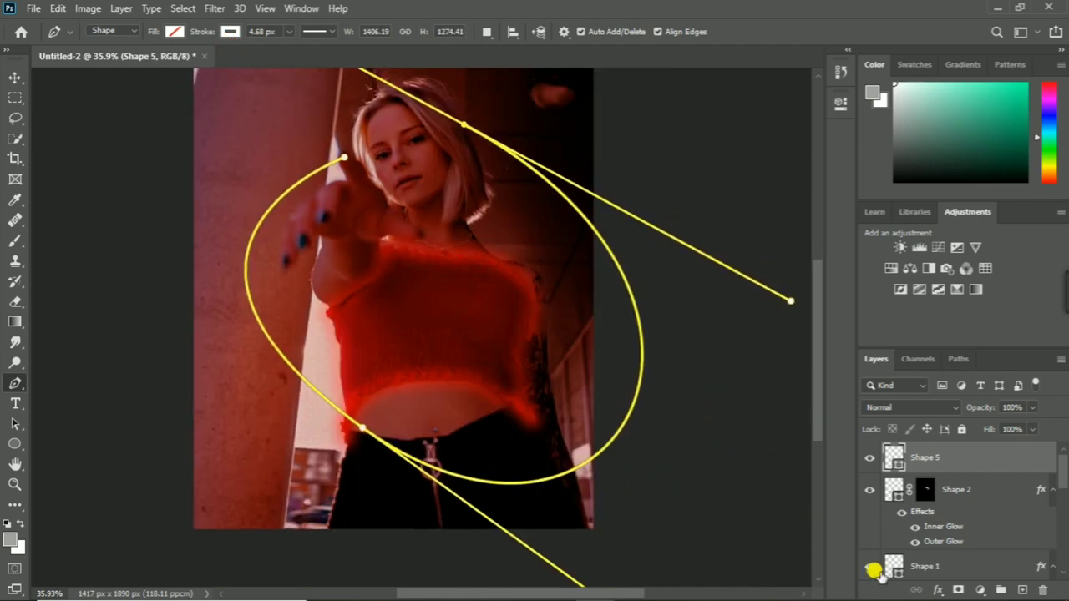
Apply a red Outer Glow layer effect to the new loop
{"action": "left_click", "coordinate": [933, 591]}
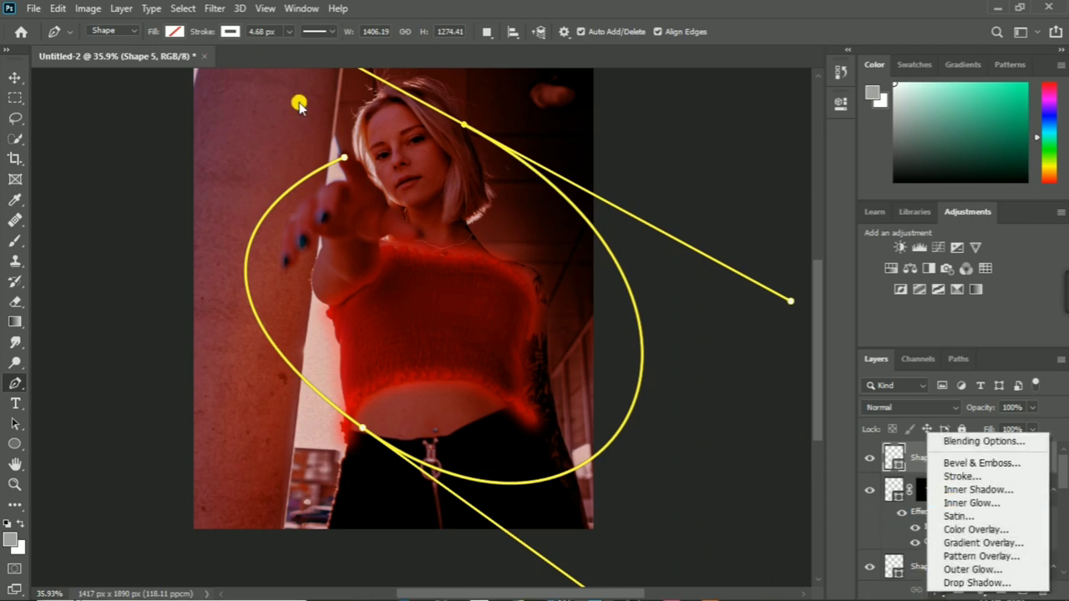
{"action": "left_click", "coordinate": [285, 35]}
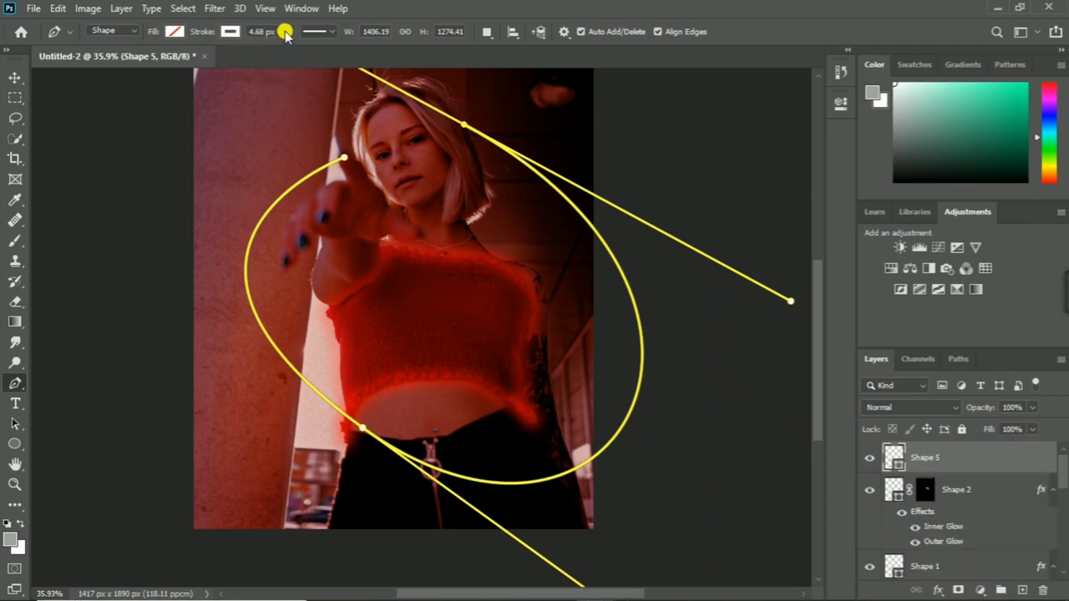
{"action": "left_click", "coordinate": [939, 590]}
{"action": "left_click", "coordinate": [664, 388]}
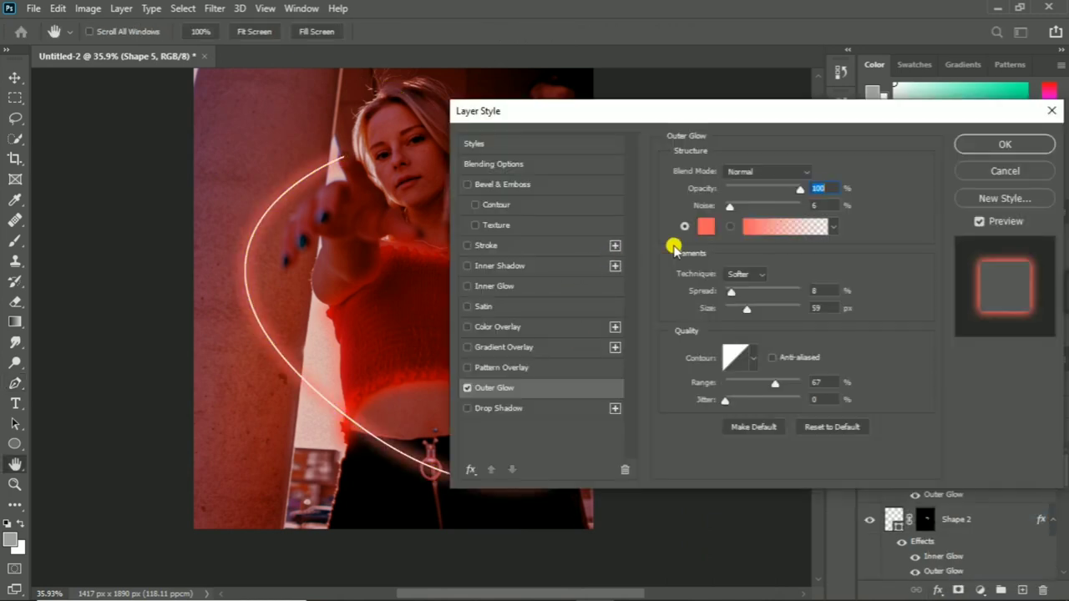
{"action": "left_click", "coordinate": [999, 170]}
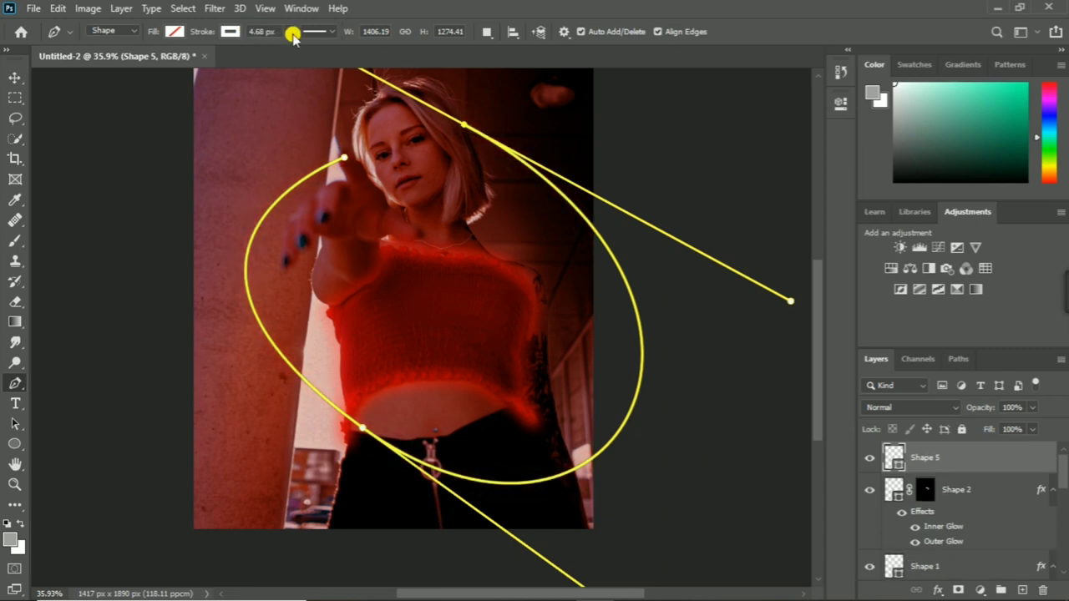
Widen the Shape 5 loop's stroke to 21.06 px and add Outer Glow and Inner Shadow
{"action": "left_click", "coordinate": [288, 32]}
{"action": "left_click_drag", "start_coordinate": [283, 49], "coordinate": [294, 52]}
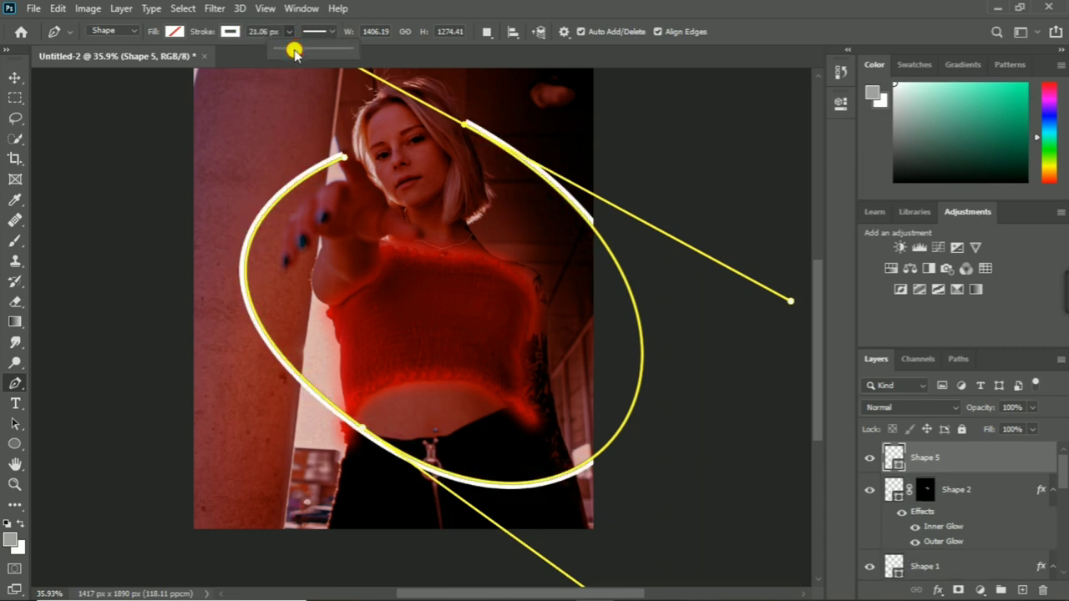
{"action": "left_click", "coordinate": [936, 589]}
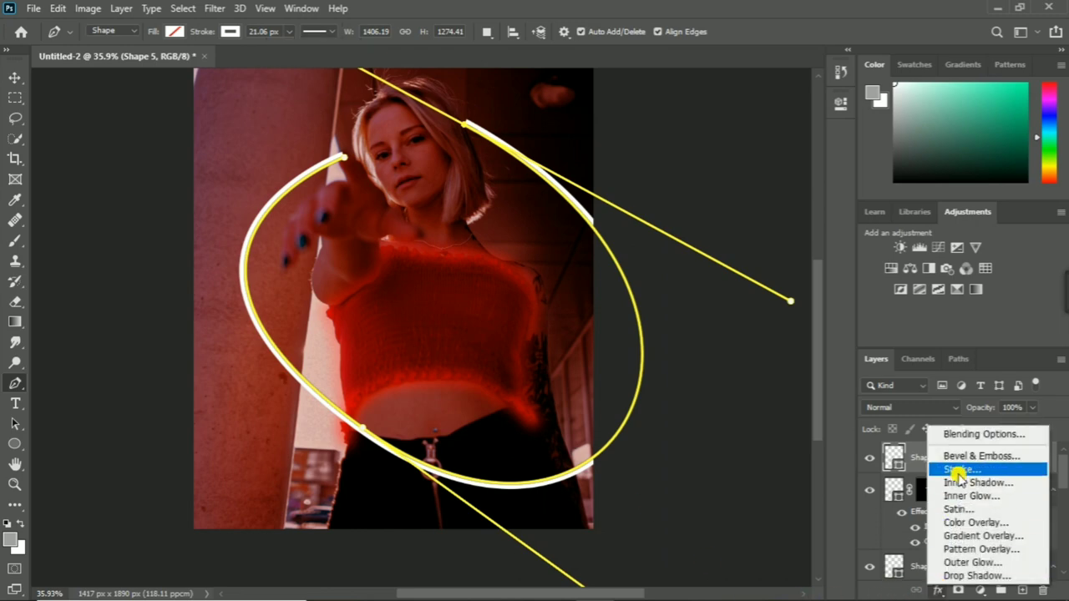
{"action": "left_click", "coordinate": [991, 558]}
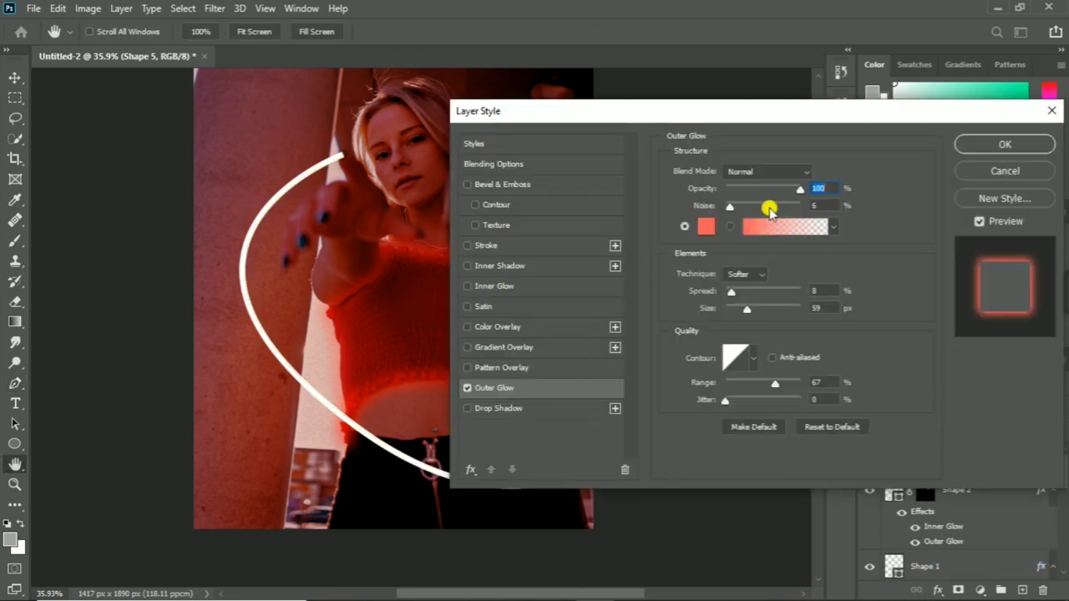
{"action": "left_click", "coordinate": [518, 267]}
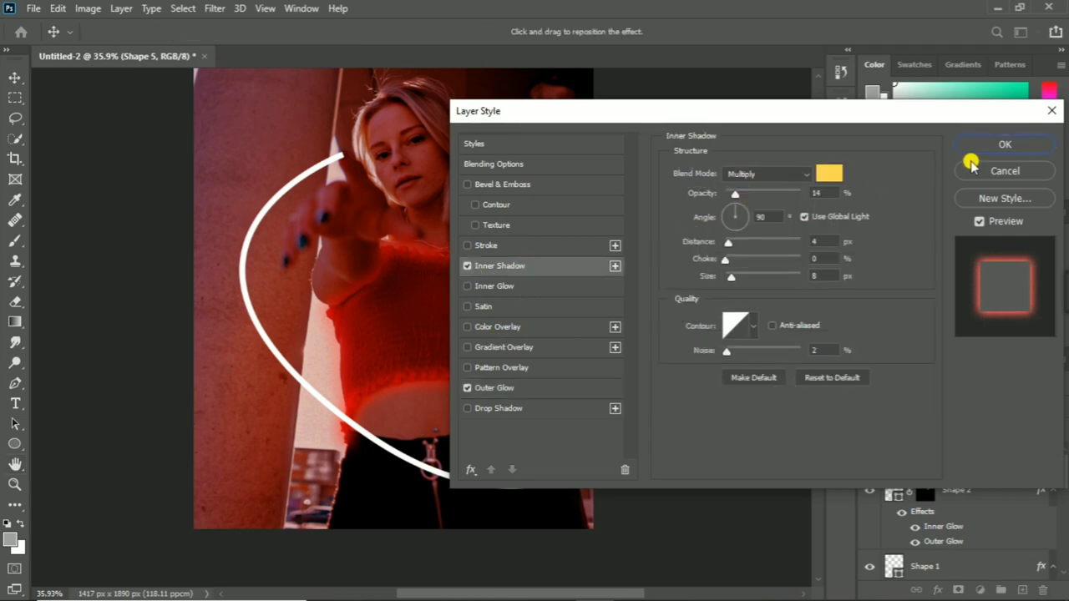
{"action": "left_click", "coordinate": [781, 194]}
{"action": "left_click", "coordinate": [968, 151]}
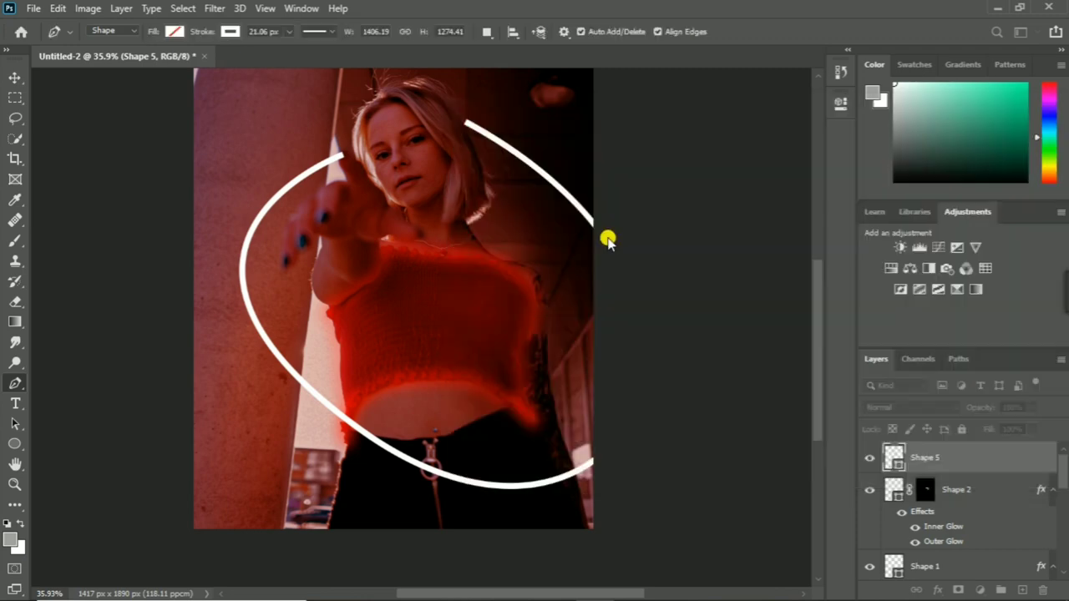
Fit the image to the window and delete the Shape 5 ring layer
{"action": "left_click", "coordinate": [13, 81]}
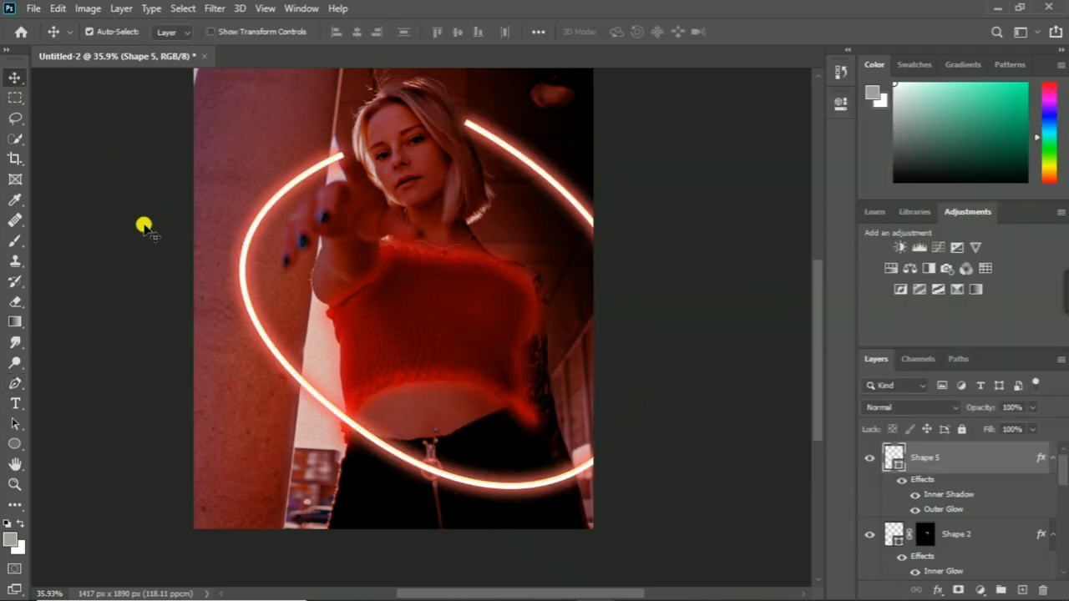
{"action": "key", "text": "ctrl+0"}
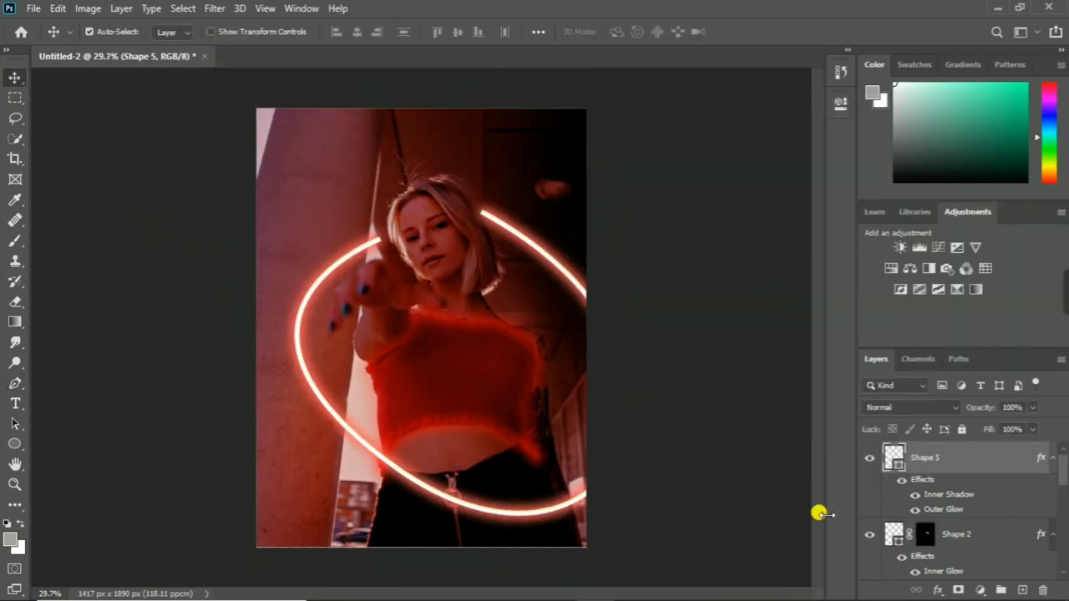
{"action": "key", "text": "Delete"}
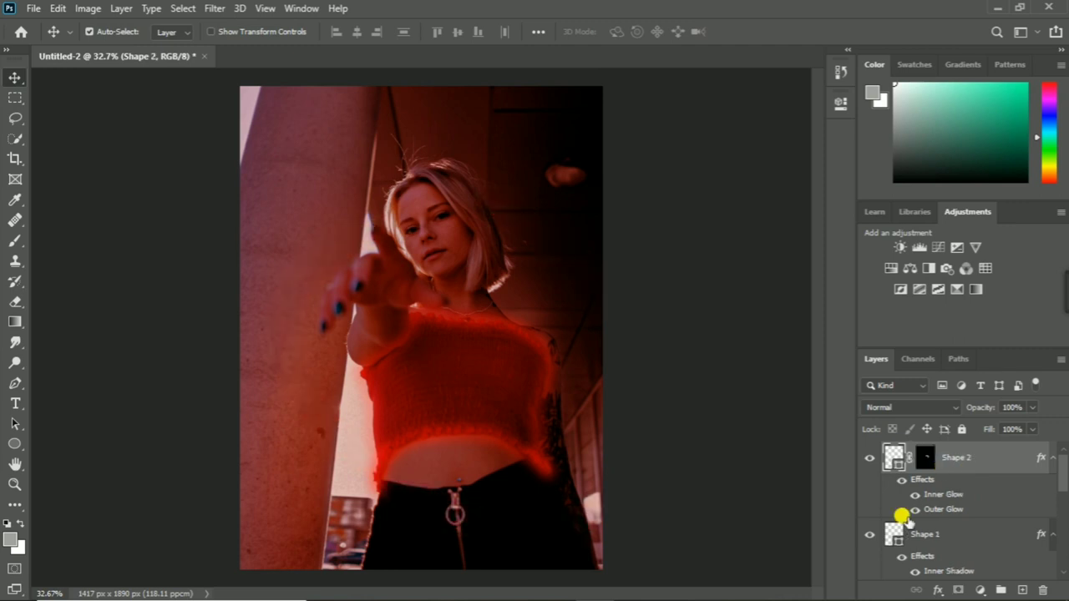
Make the Shape 4 glowing ring visible, toggling it off and on to compare
{"action": "scroll", "coordinate": [889, 526], "scroll_direction": "down", "scroll_amount": 2}
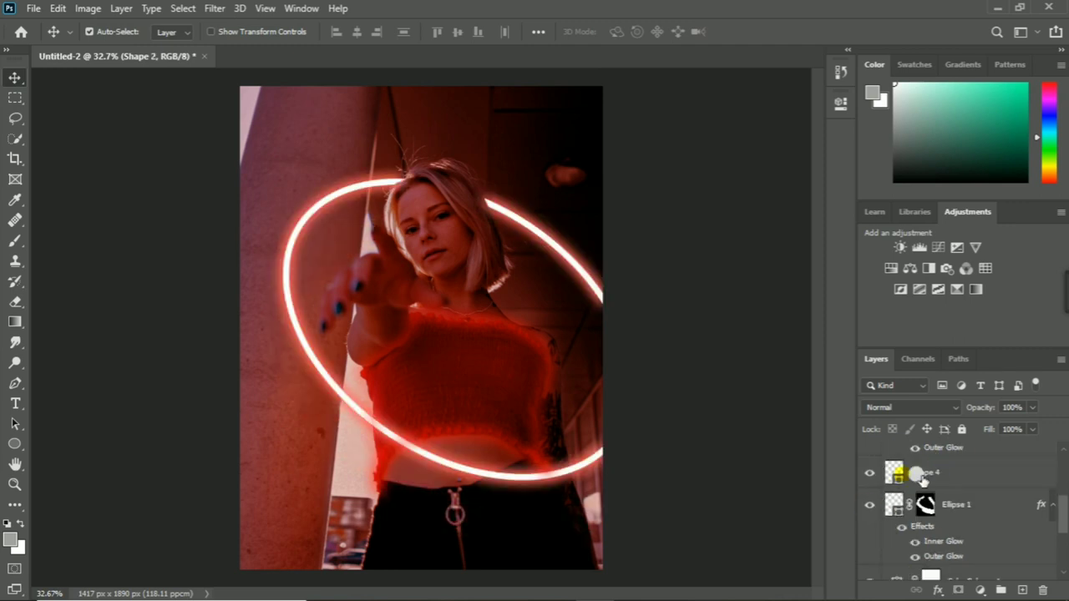
{"action": "left_click", "coordinate": [902, 471]}
{"action": "left_click", "coordinate": [869, 473]}
{"action": "left_click", "coordinate": [867, 474]}
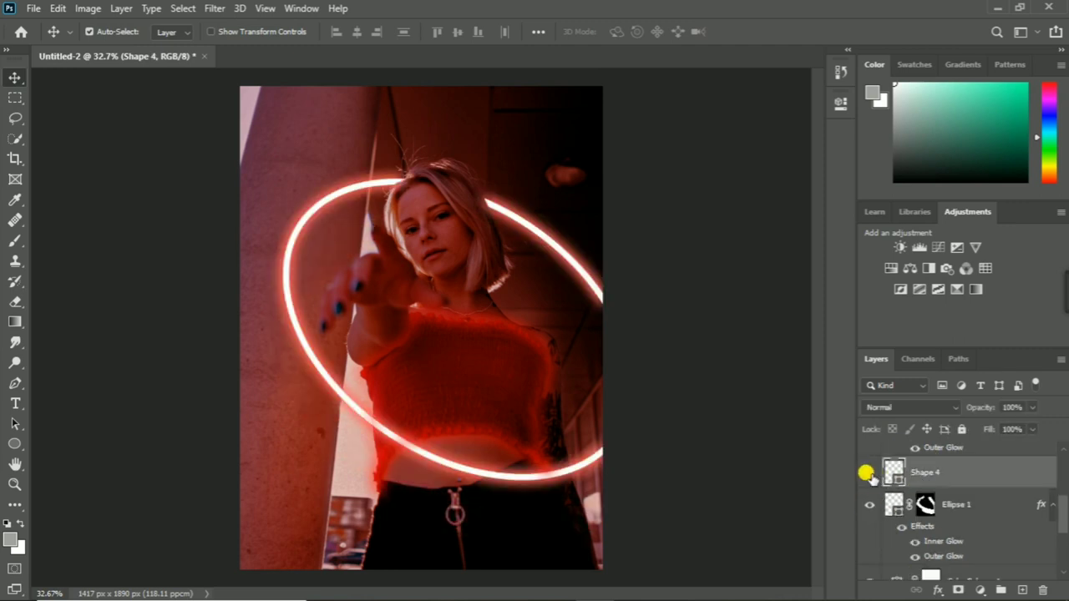
{"action": "left_click", "coordinate": [867, 473]}
{"action": "left_click", "coordinate": [867, 474]}
{"action": "left_click", "coordinate": [867, 473]}
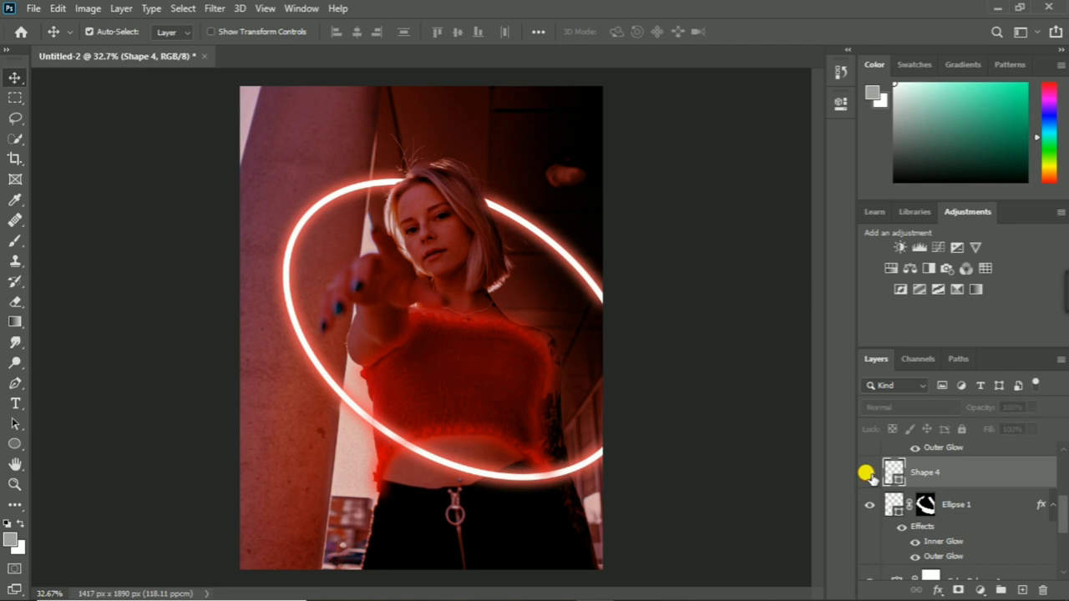
{"action": "left_click", "coordinate": [867, 474]}
Select the Ellipse 1 layer, then the photo layer
{"action": "scroll", "coordinate": [918, 476], "scroll_direction": "down", "scroll_amount": 1}
{"action": "left_click", "coordinate": [919, 471]}
{"action": "scroll", "coordinate": [966, 565], "scroll_direction": "down", "scroll_amount": 2}
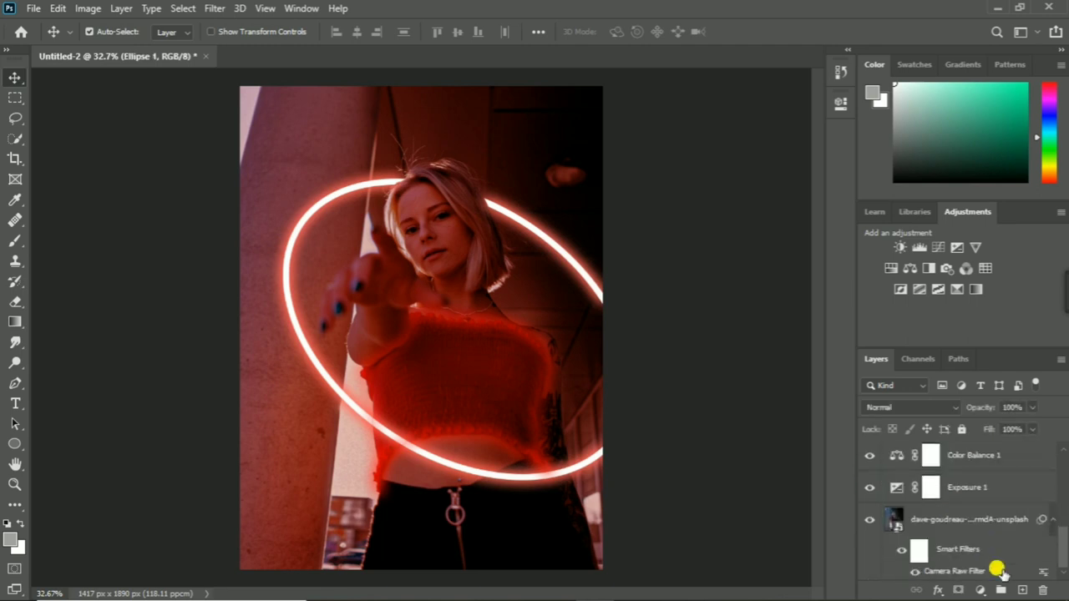
{"action": "scroll", "coordinate": [925, 530], "scroll_direction": "up", "scroll_amount": 3}
{"action": "scroll", "coordinate": [935, 531], "scroll_direction": "up", "scroll_amount": 2}
{"action": "scroll", "coordinate": [933, 530], "scroll_direction": "down", "scroll_amount": 3}
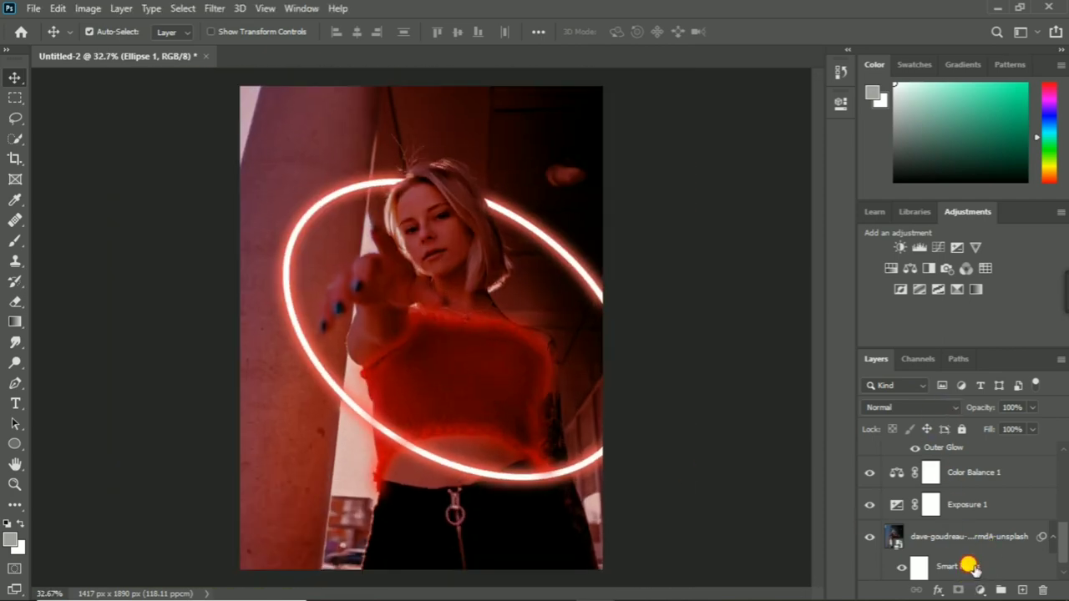
{"action": "left_click", "coordinate": [966, 563]}
{"action": "scroll", "coordinate": [968, 560], "scroll_direction": "down", "scroll_amount": 1}
{"action": "scroll", "coordinate": [1052, 518], "scroll_direction": "up", "scroll_amount": 3}
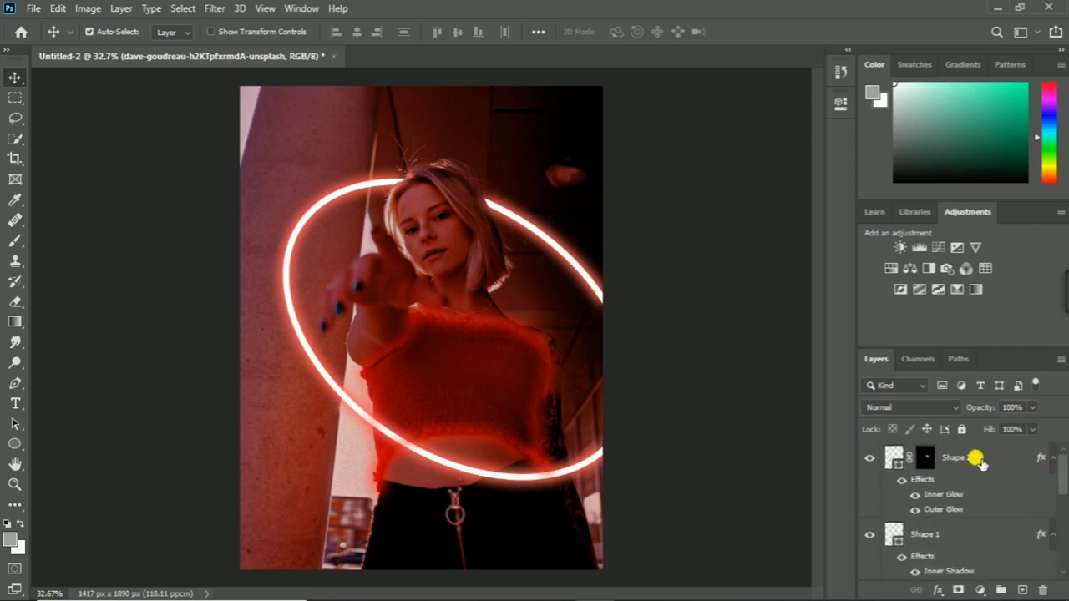
Group the selected layers into Group 1 and duplicate it as Group 1 copy
{"action": "left_click", "coordinate": [979, 467]}
{"action": "key", "text": "ctrl+g"}
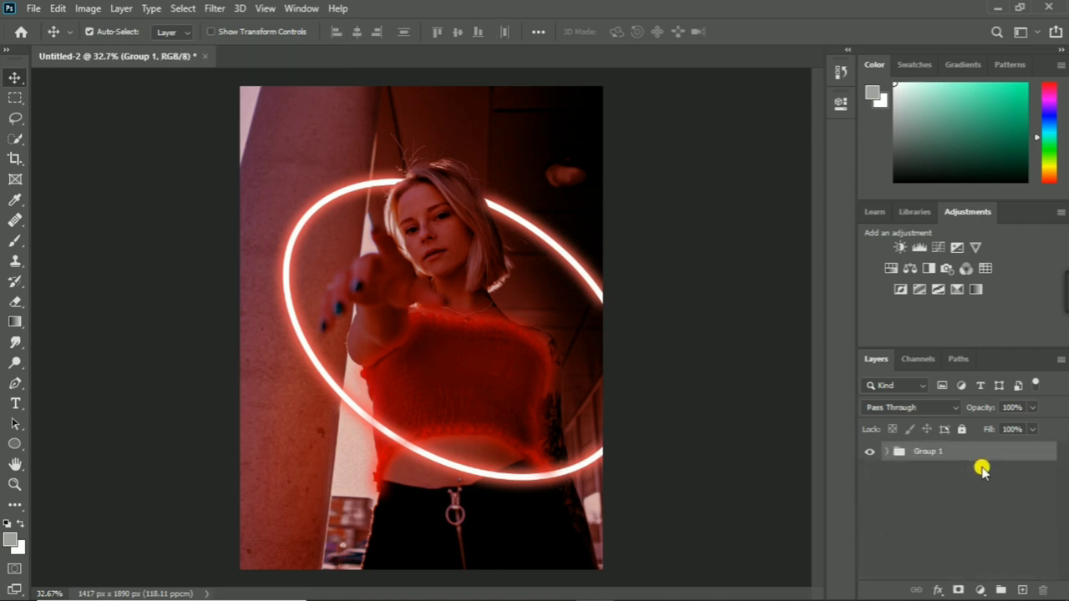
{"action": "key", "text": "ctrl+j"}
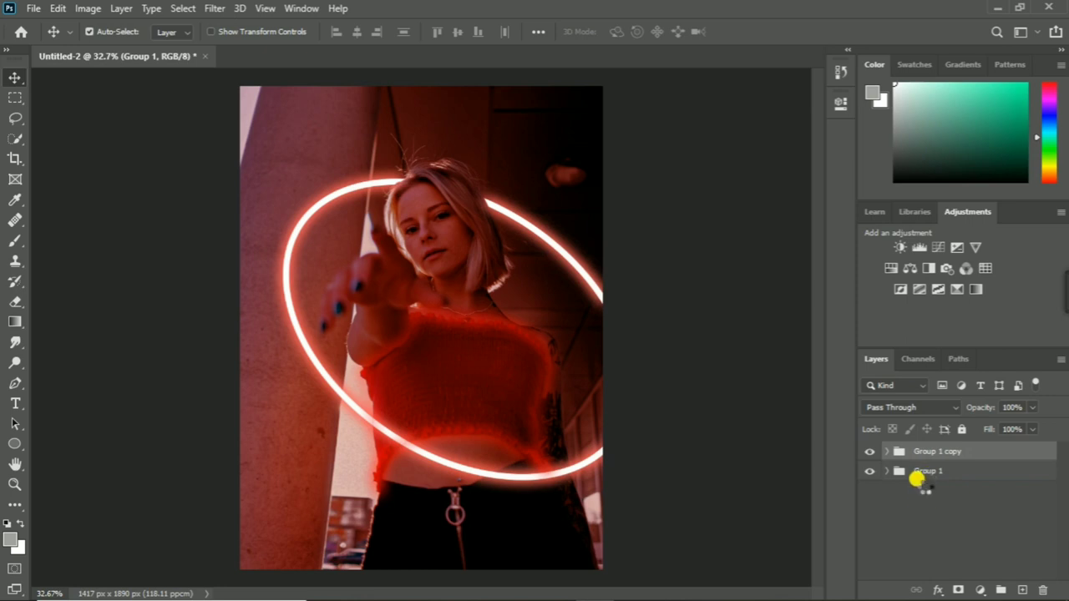
Hide Group 1 copy, leaving only Group 1 visible
{"action": "key", "text": "ctrl"}
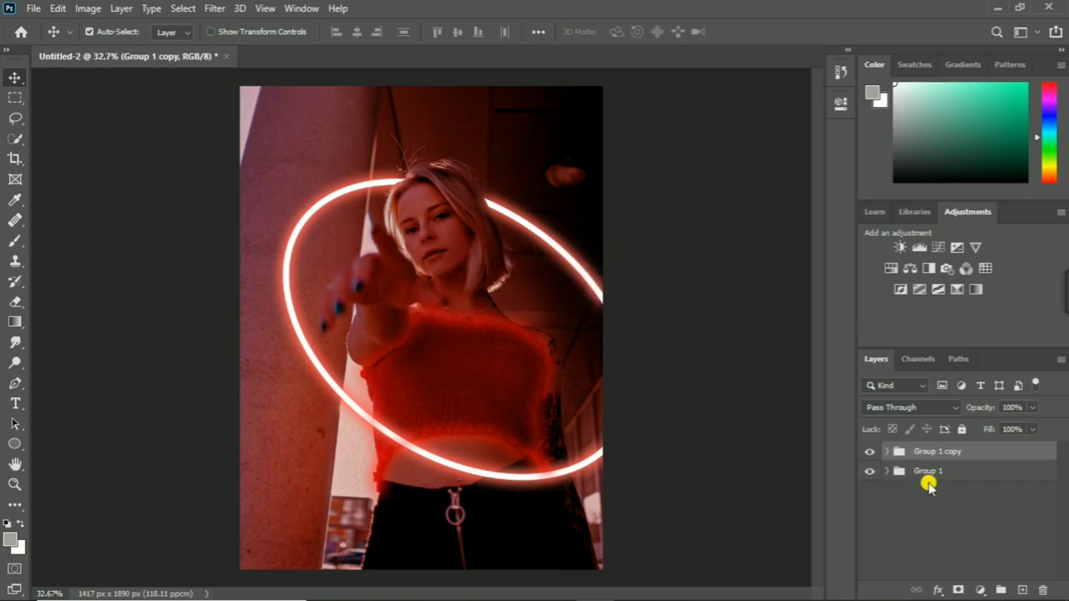
{"action": "left_click", "coordinate": [927, 472]}
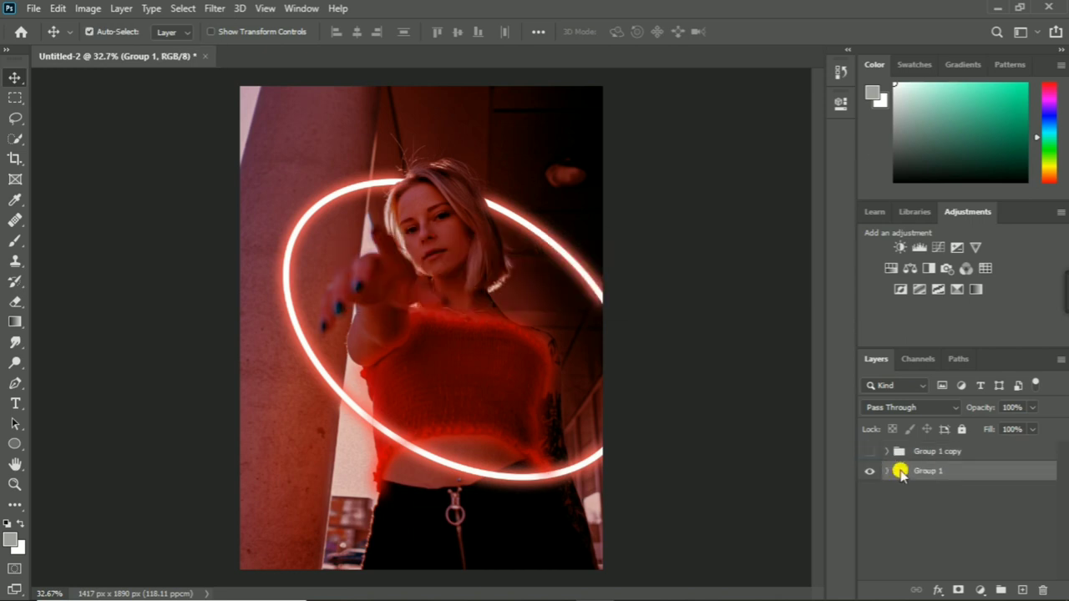
{"action": "right_click", "coordinate": [901, 473]}
{"action": "right_click", "coordinate": [990, 473]}
{"action": "key", "text": "Escape"}
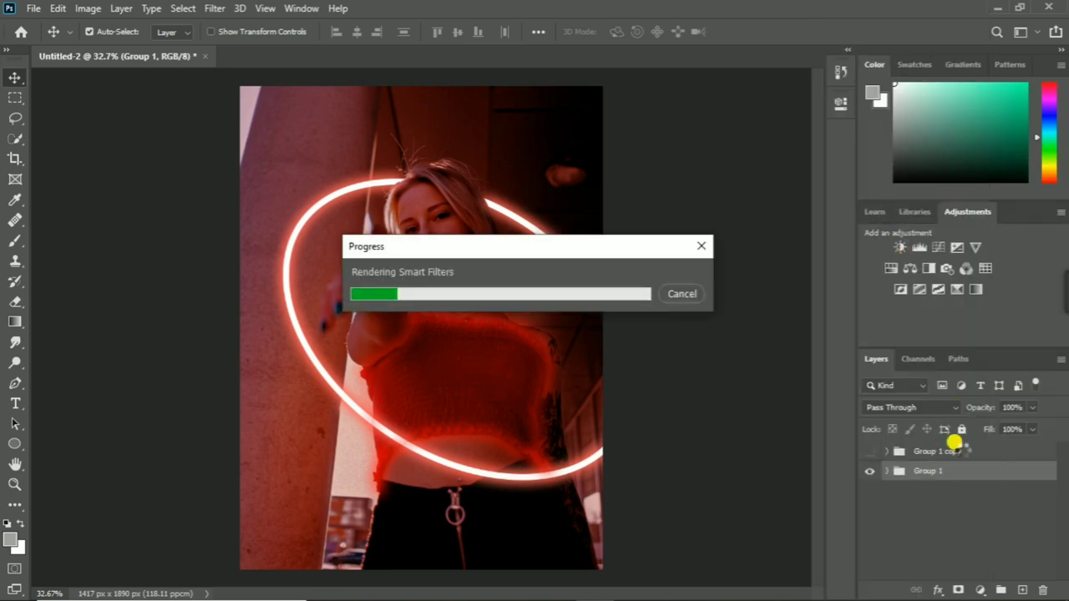
Open the Camera Raw filter on Group 1 and raise Temperature to +21
{"action": "key", "text": "shift+ctrl+a"}
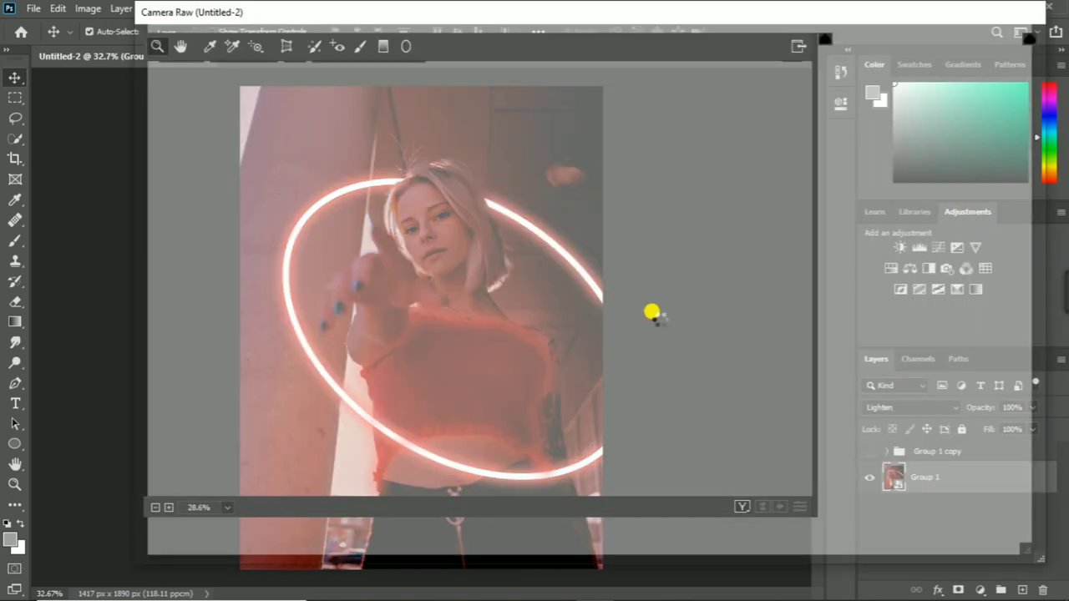
{"action": "mouse_move", "coordinate": [924, 301]}
{"action": "left_mouse_down"}
{"action": "mouse_move", "coordinate": [944, 305]}
{"action": "mouse_move", "coordinate": [852, 318]}
{"action": "mouse_move", "coordinate": [943, 318]}
{"action": "mouse_move", "coordinate": [924, 323]}
{"action": "left_mouse_up"}
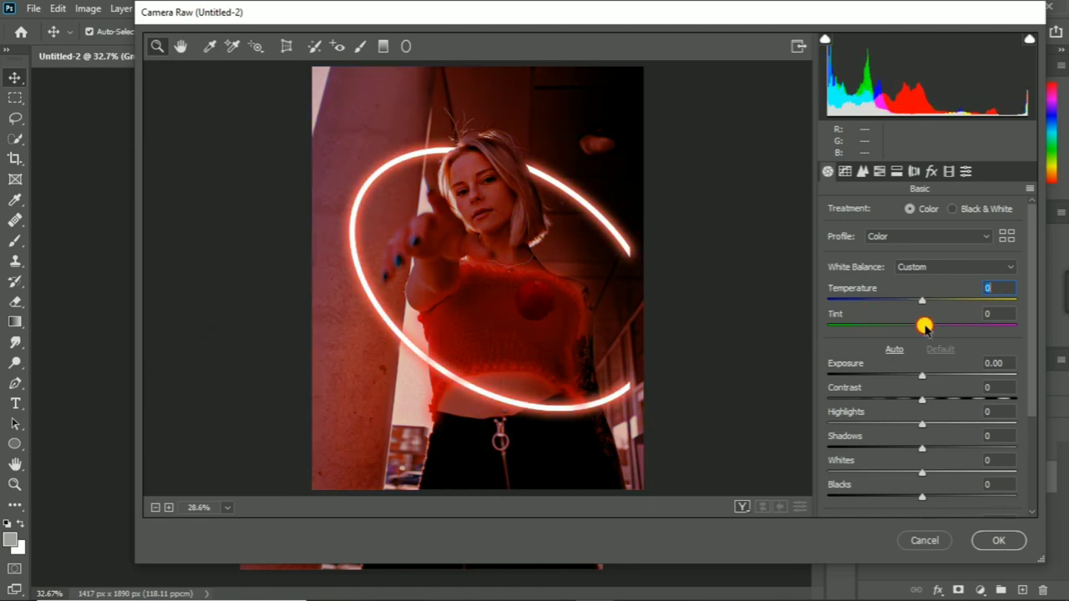